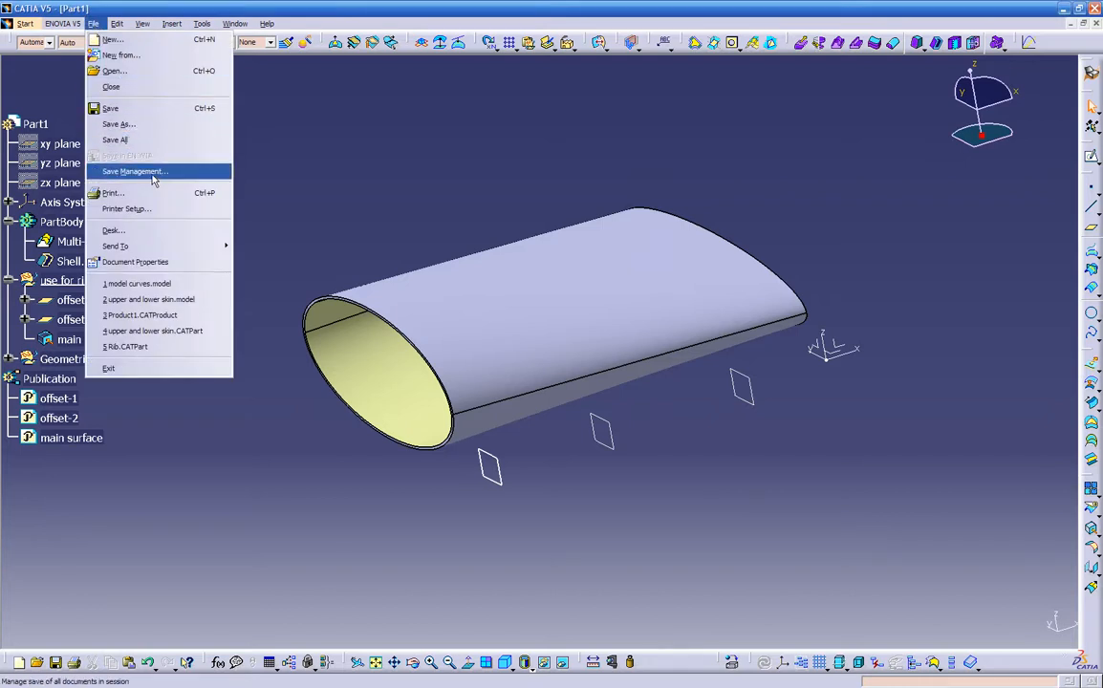
# - Close the model curves.model document so that only the wing part stays open
pyautogui.click(151, 174)
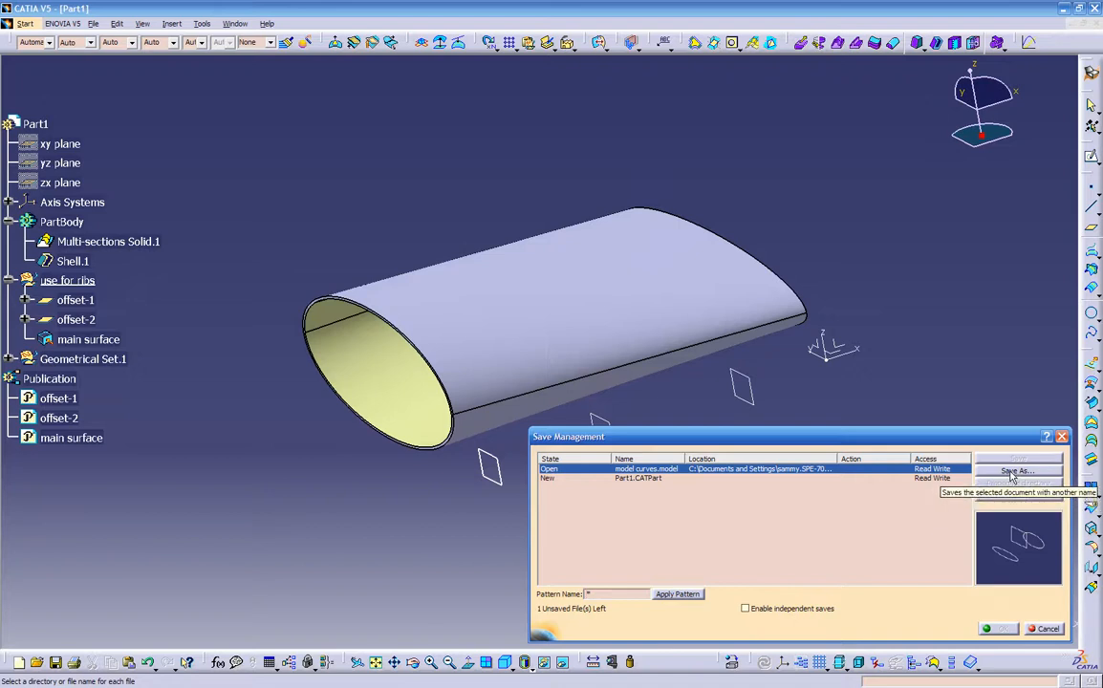
pyautogui.click(1049, 629)
pyautogui.click(234, 23)
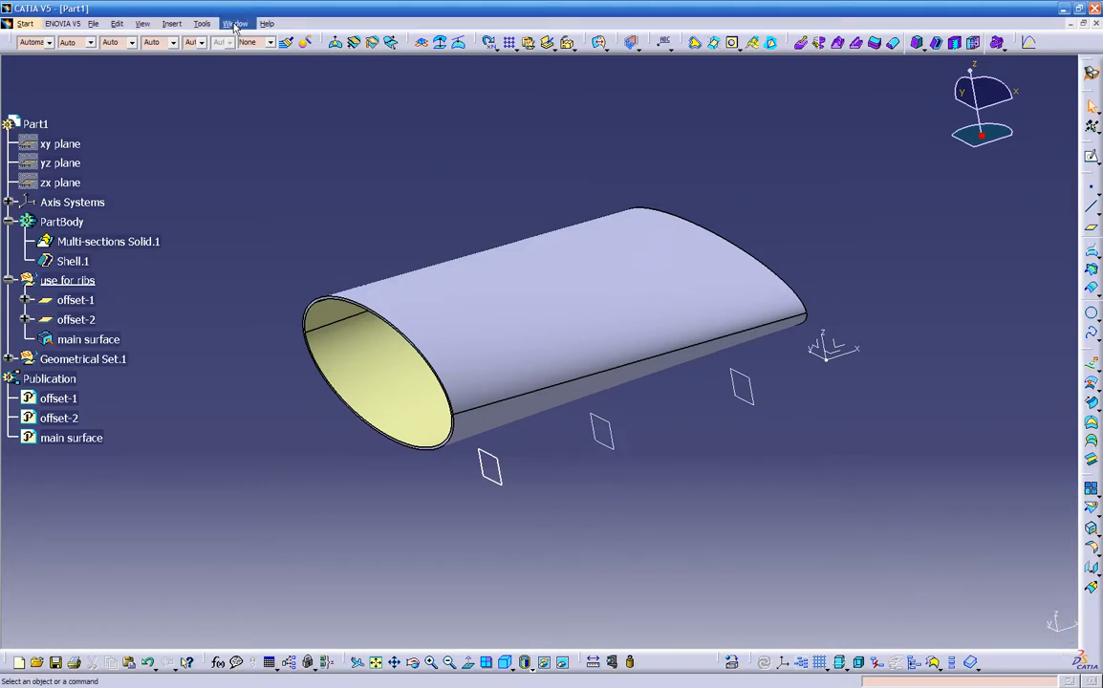
pyautogui.click(256, 106)
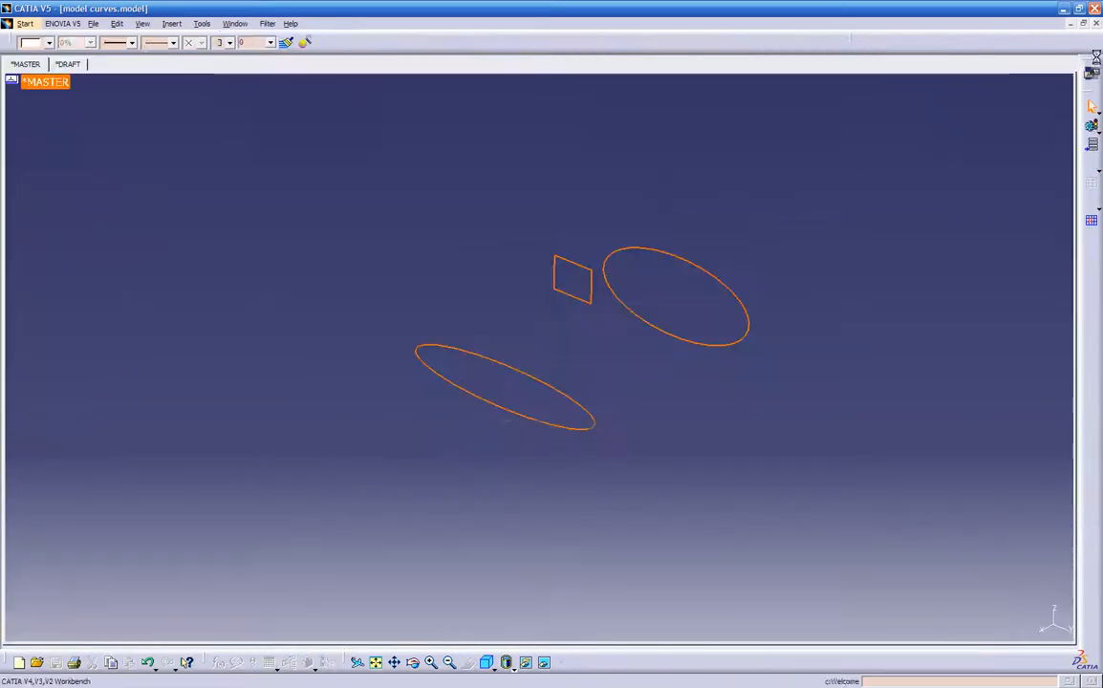
pyautogui.click(1095, 24)
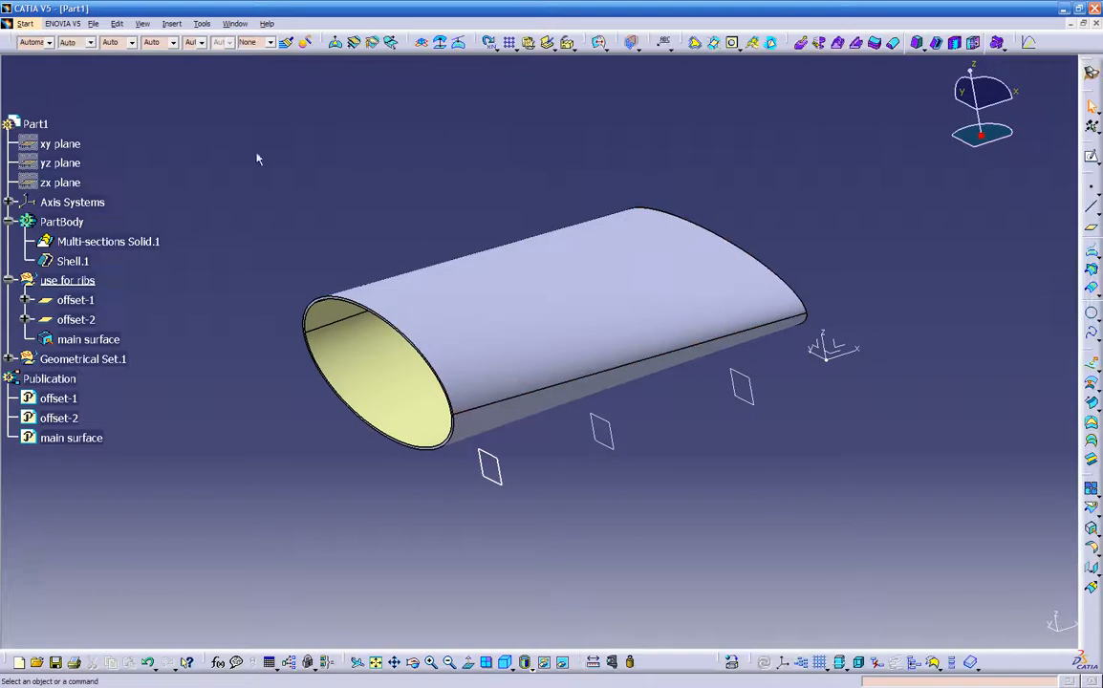
# - Begin saving the new part through Save Management and create a folder named temp ribs on the Desktop as its location
pyautogui.click(93, 23)
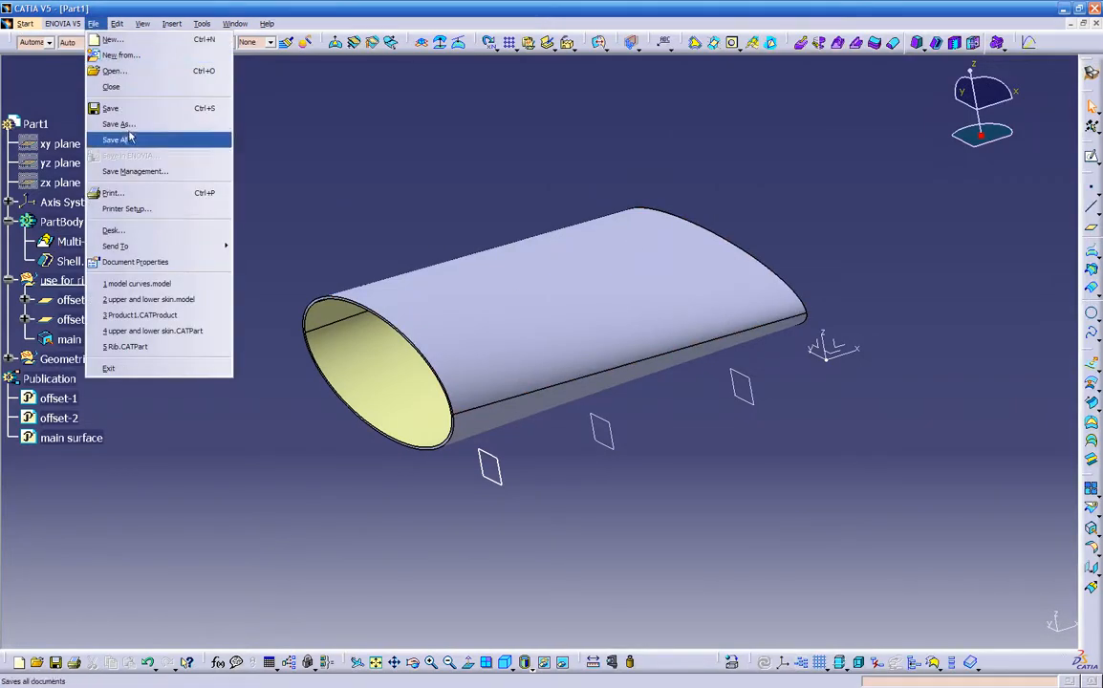
pyautogui.click(135, 172)
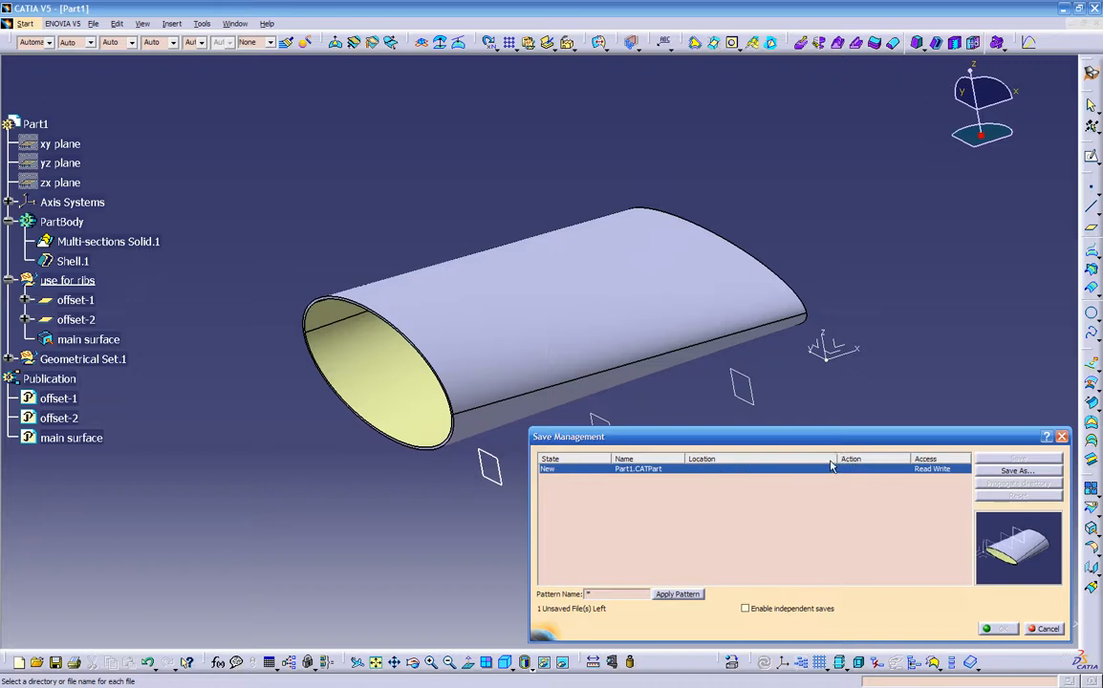
pyautogui.click(667, 469)
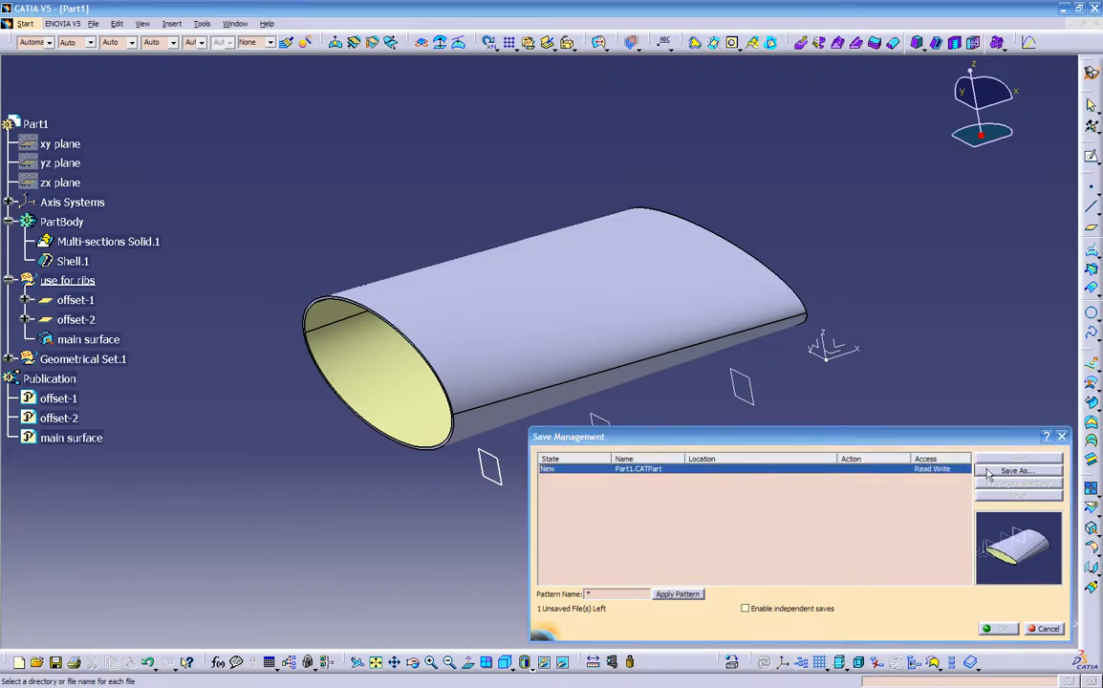
pyautogui.click(989, 472)
pyautogui.click(334, 99)
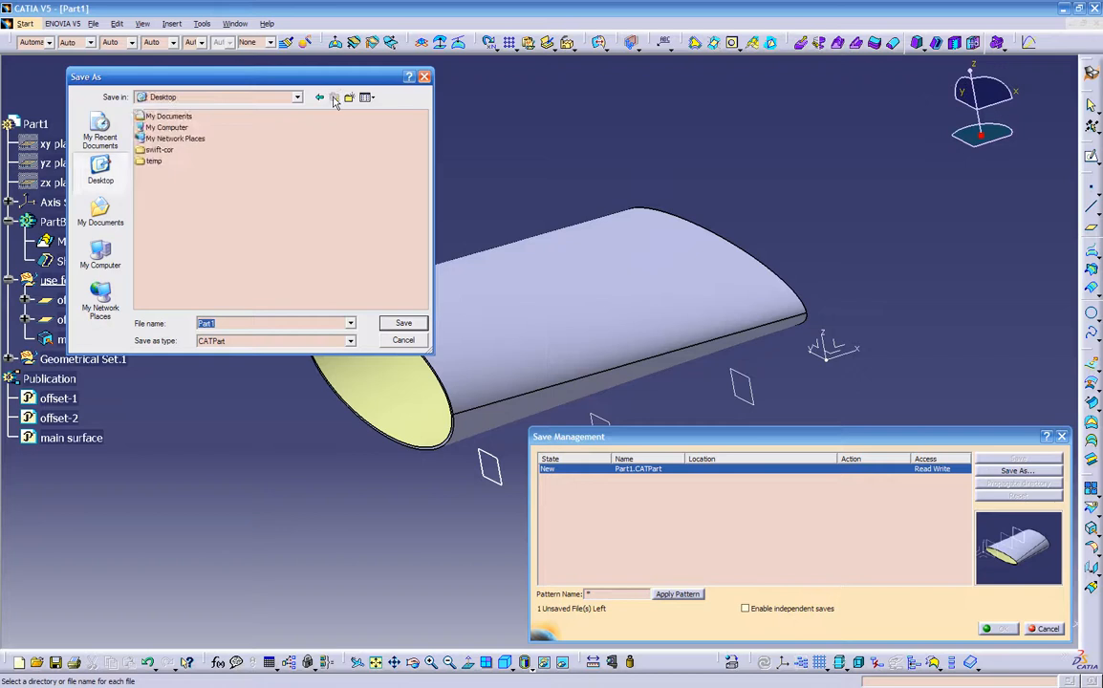
pyautogui.click(349, 97)
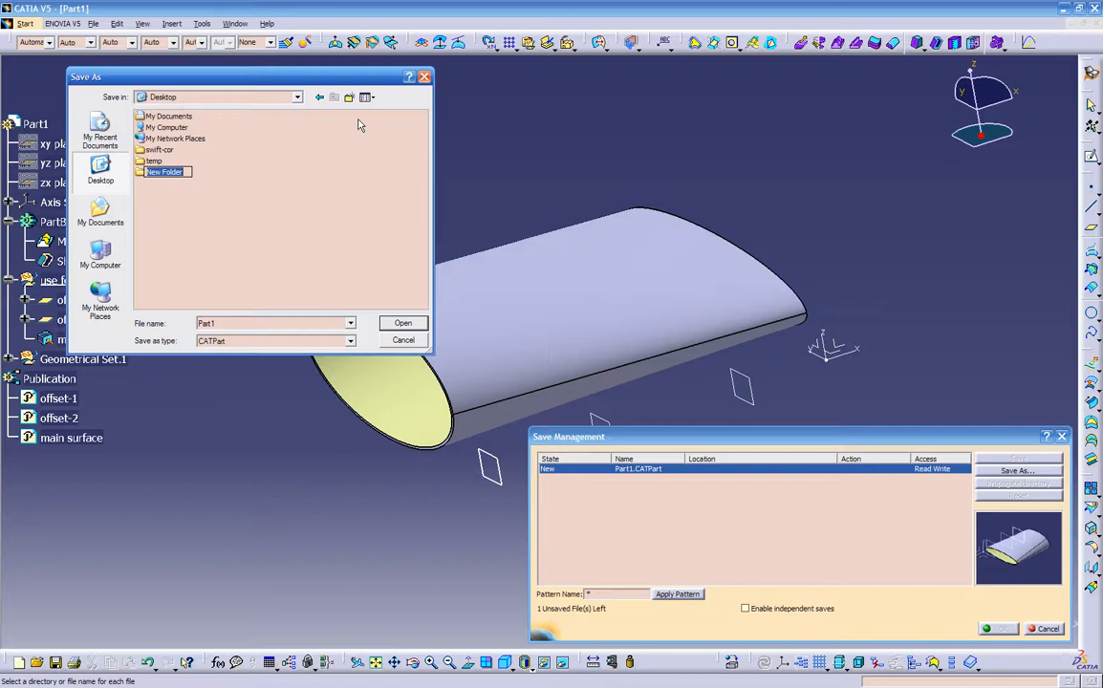
pyautogui.write('temp ribs')
pyautogui.press('Return')
pyautogui.press('Return')
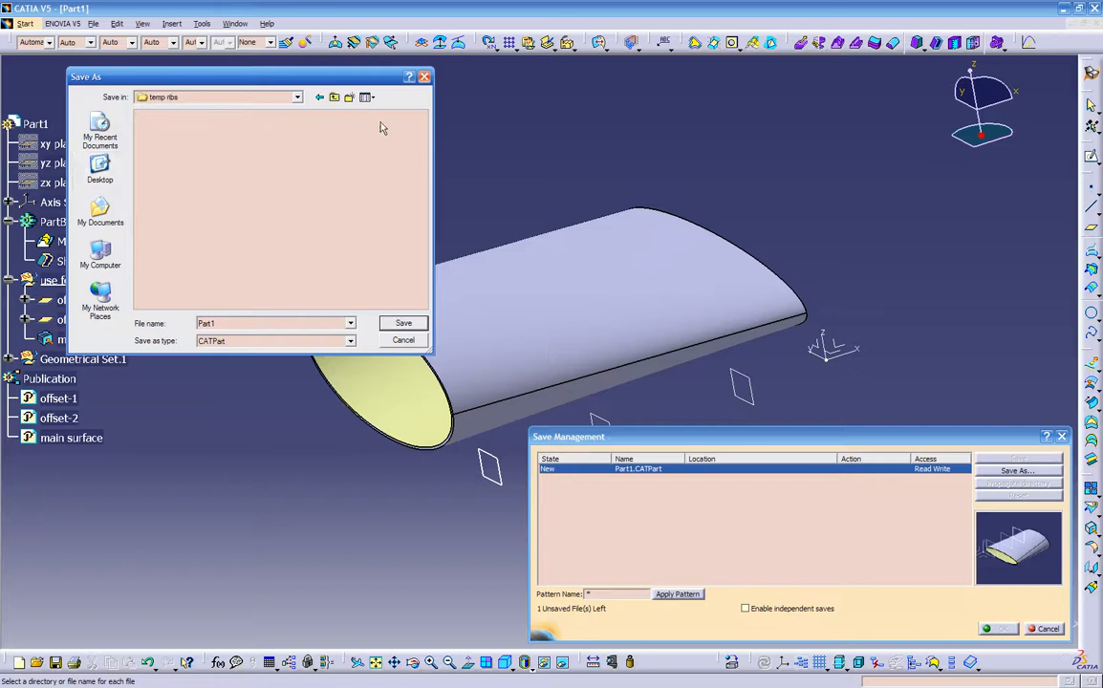
# - Name the part file main part and save it as a CATPart in the temp ribs folder
pyautogui.doubleClick(233, 322)
pyautogui.write('main part')
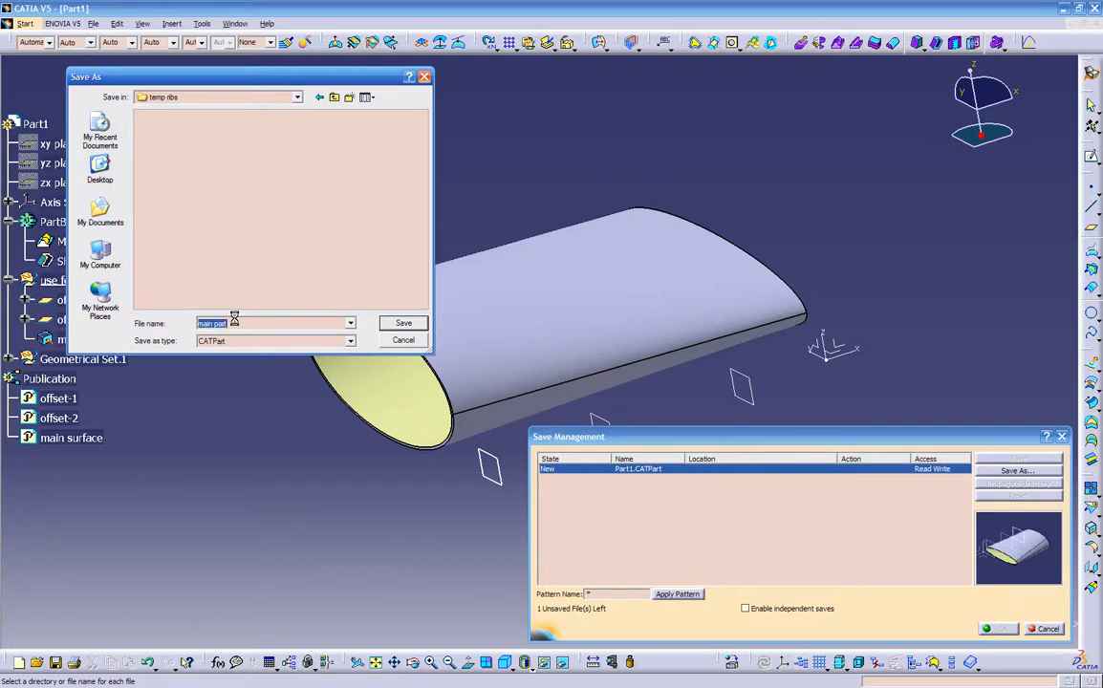
pyautogui.press('Return')
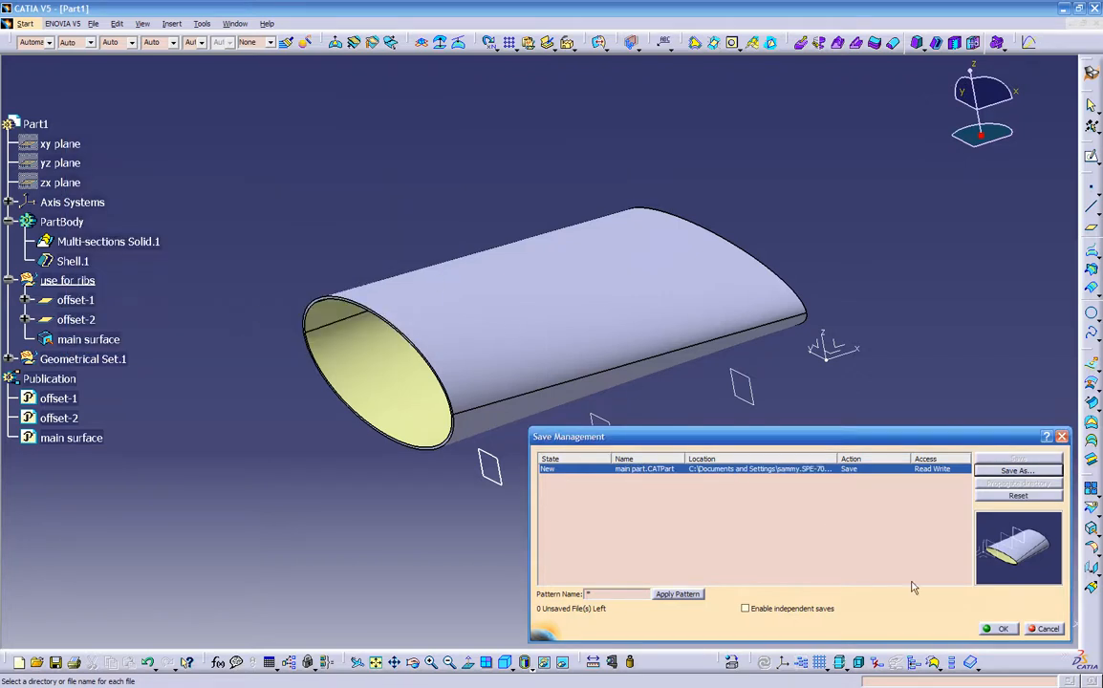
pyautogui.click(997, 628)
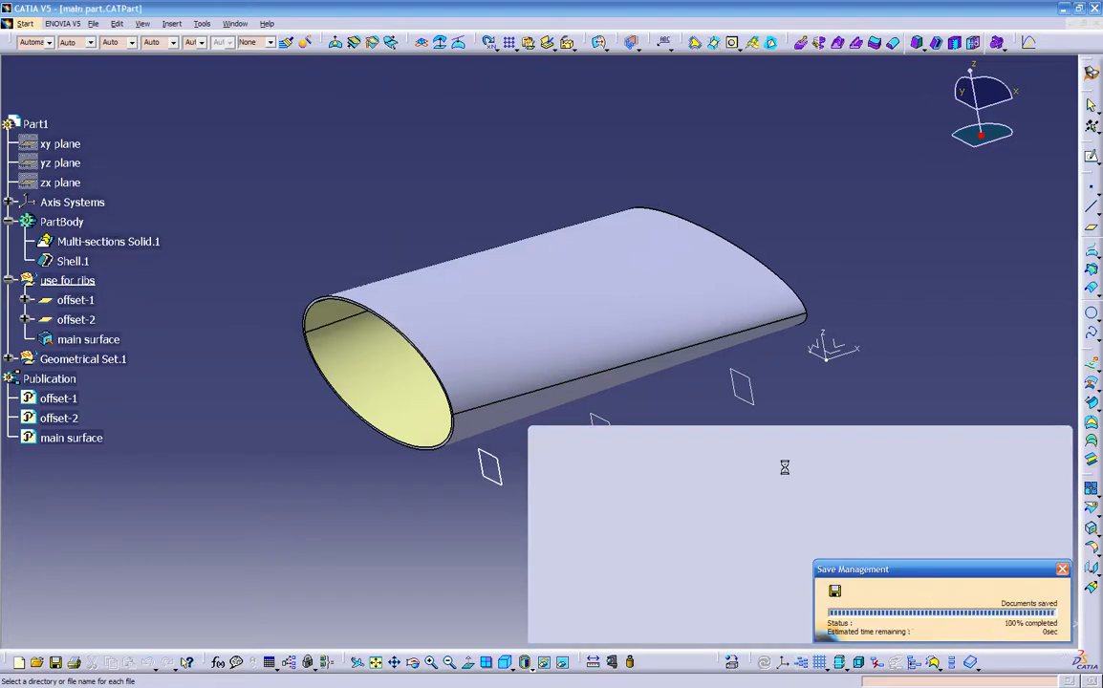
# - Close the saved part and start a new product in the Assembly Design workbench
pyautogui.moveTo(729, 478); pyautogui.dragTo(755, 450, button='middle')
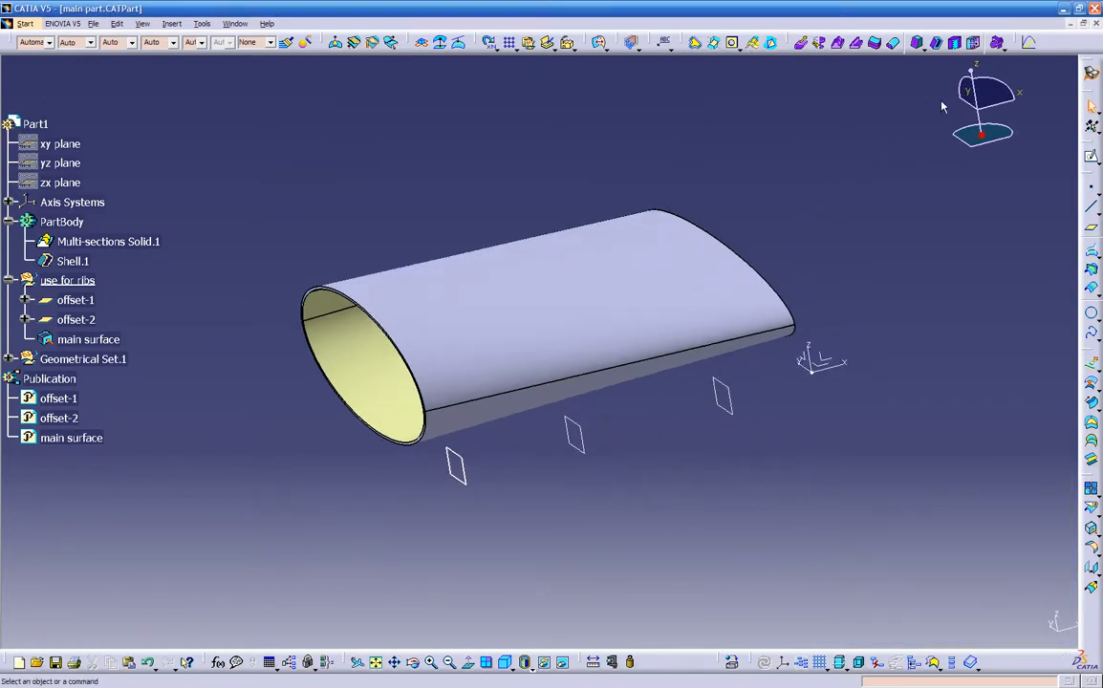
pyautogui.click(1095, 22)
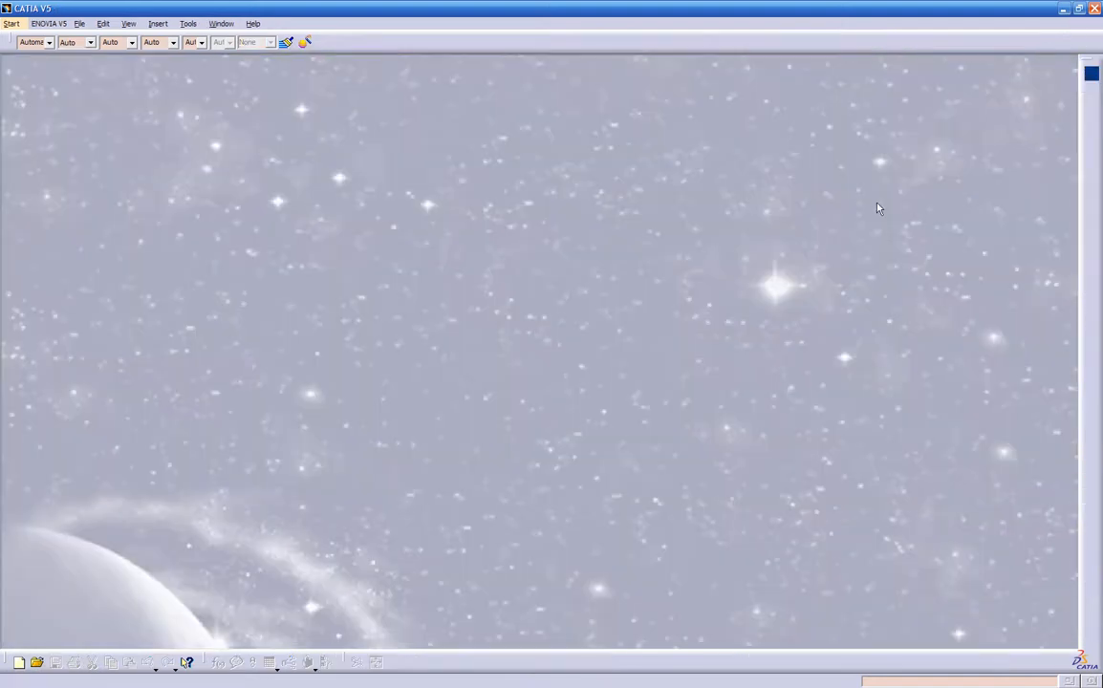
pyautogui.click(1091, 74)
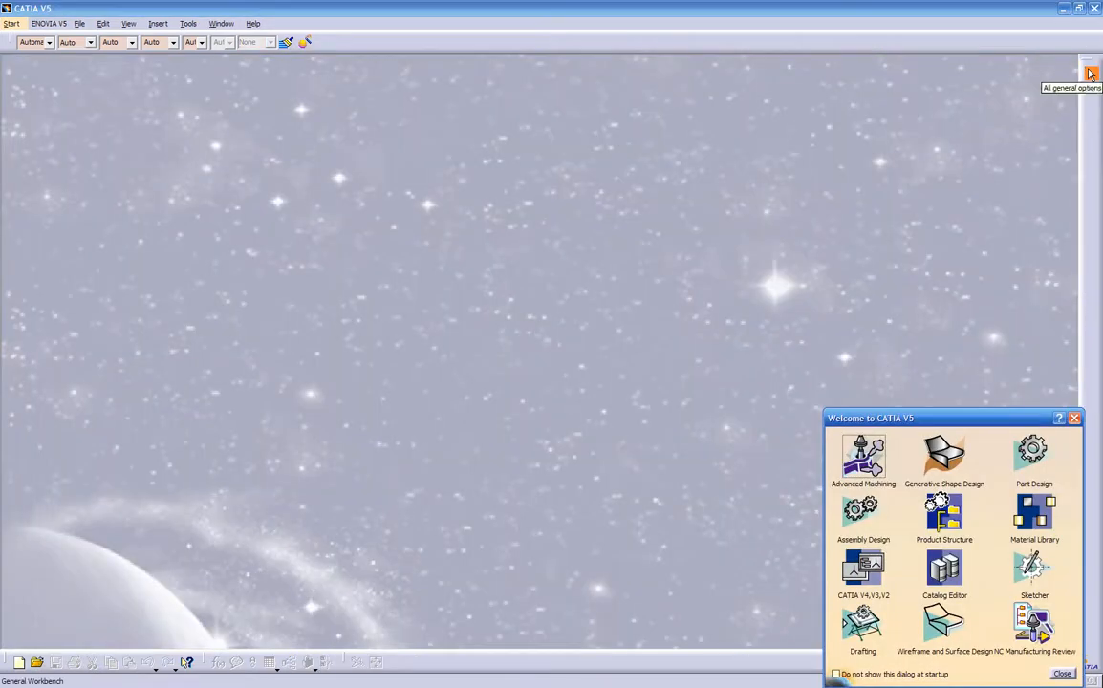
pyautogui.click(860, 516)
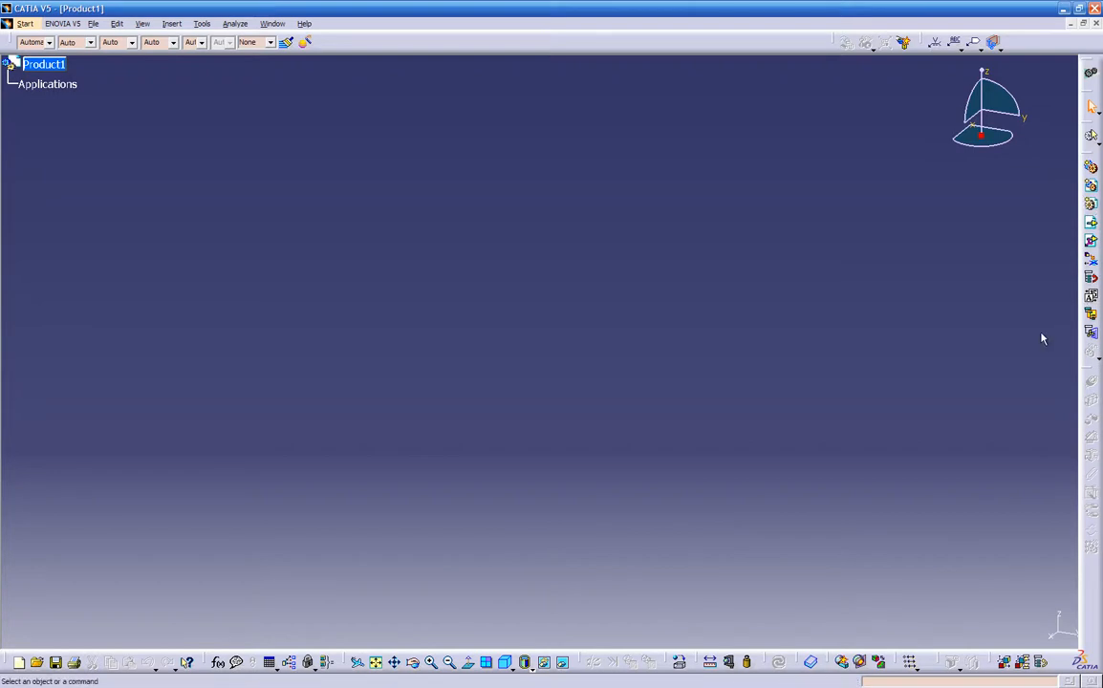
# - Insert the main part file from the Desktop's temp ribs folder as an existing component of Product1
pyautogui.rightClick(58, 67)
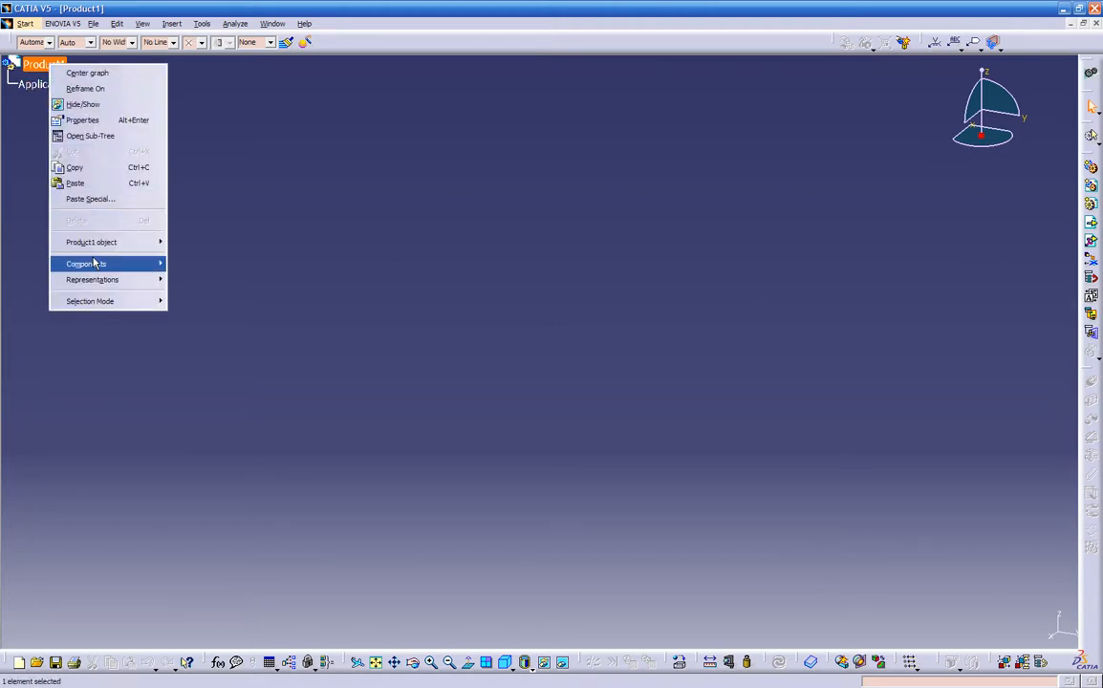
pyautogui.moveTo(95, 263)
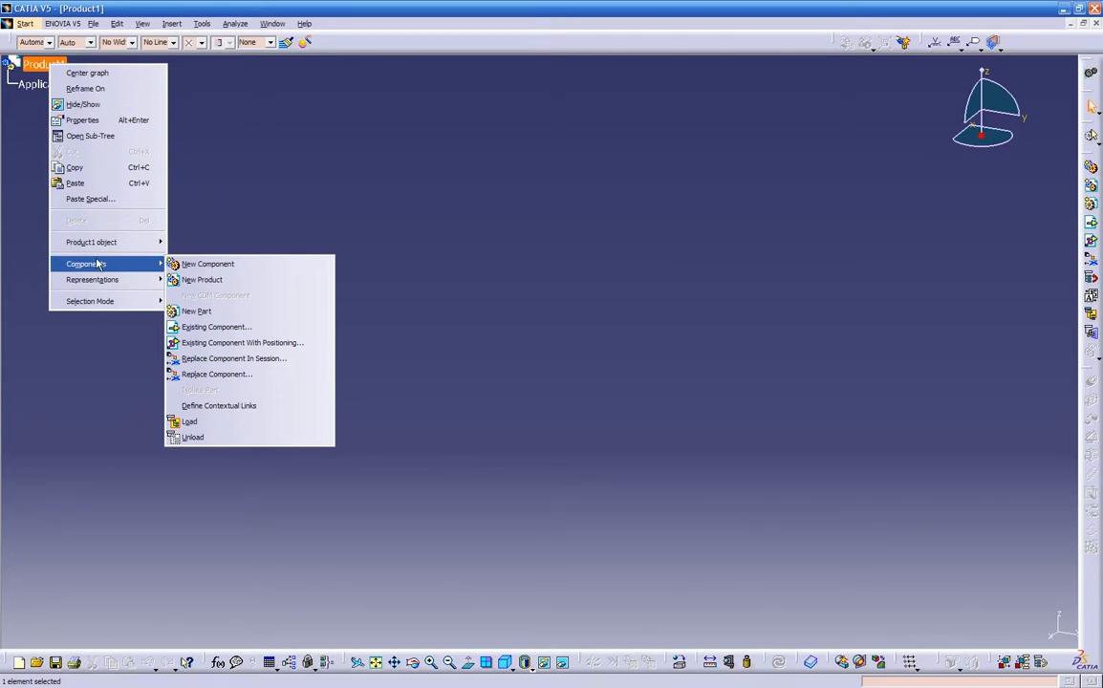
pyautogui.click(223, 329)
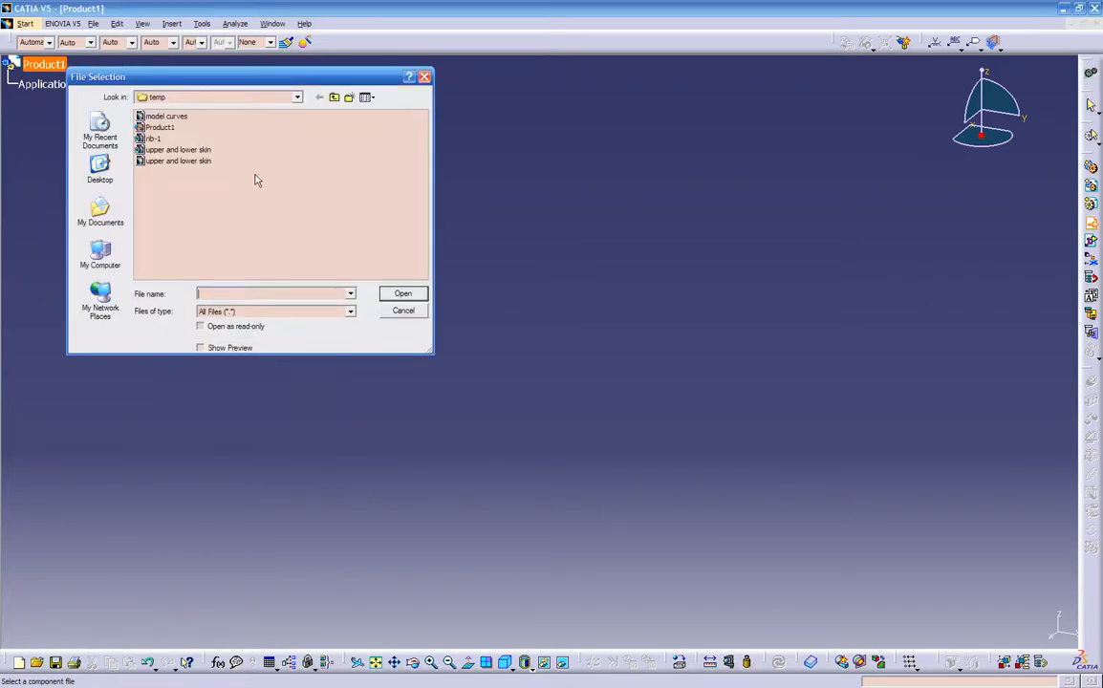
pyautogui.click(333, 97)
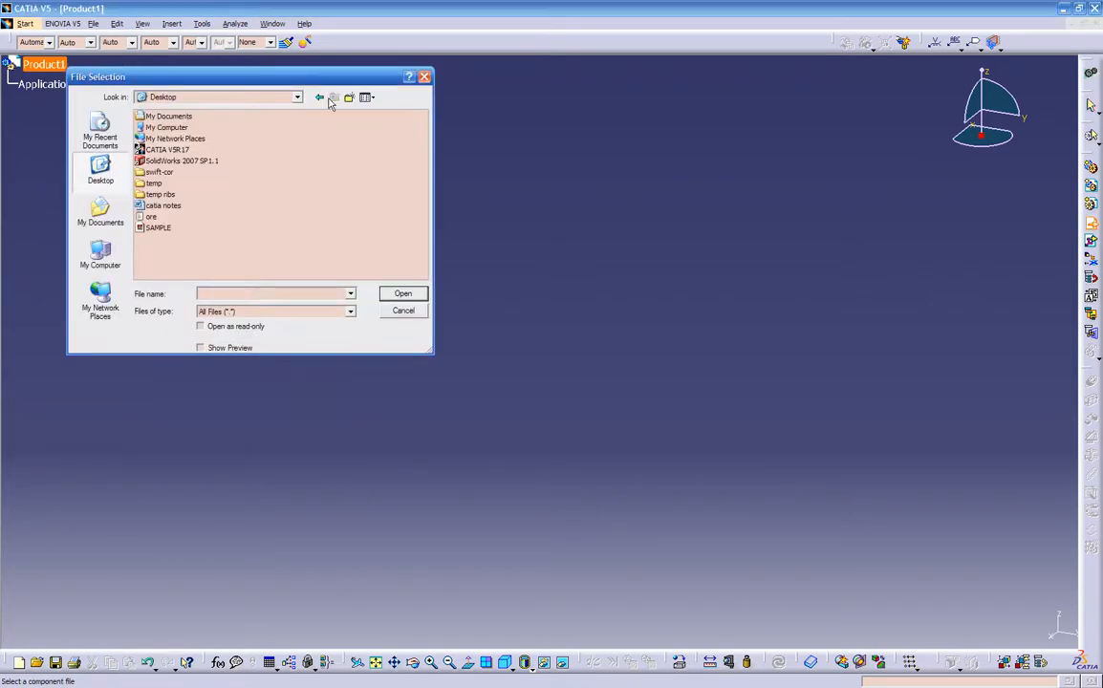
pyautogui.doubleClick(152, 194)
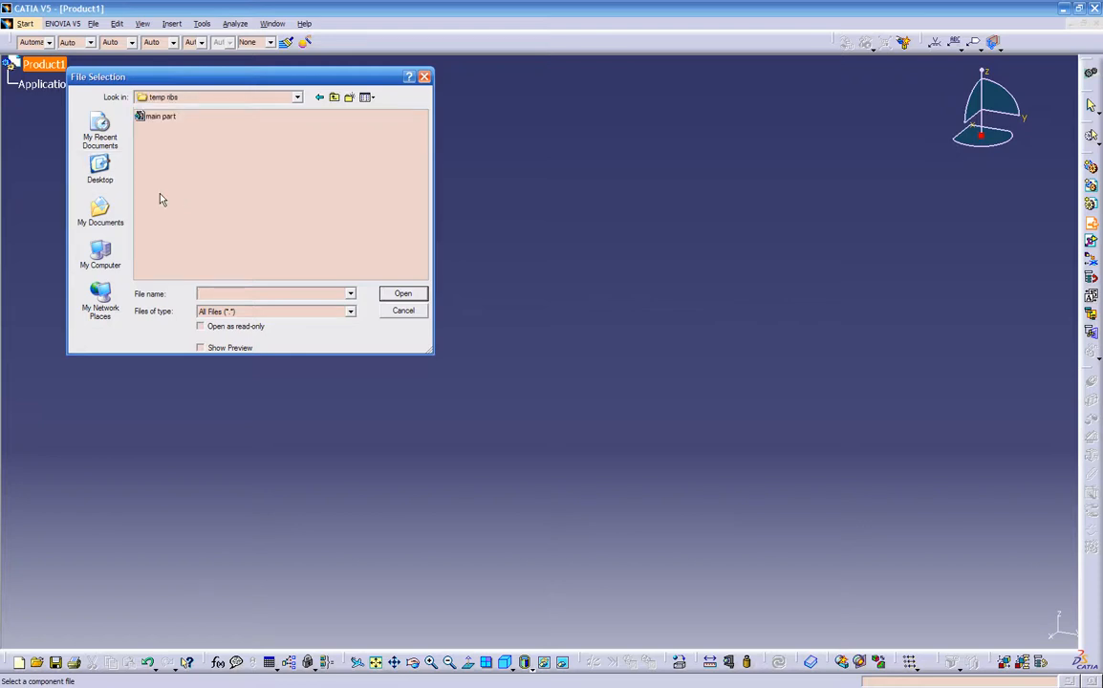
pyautogui.click(153, 116)
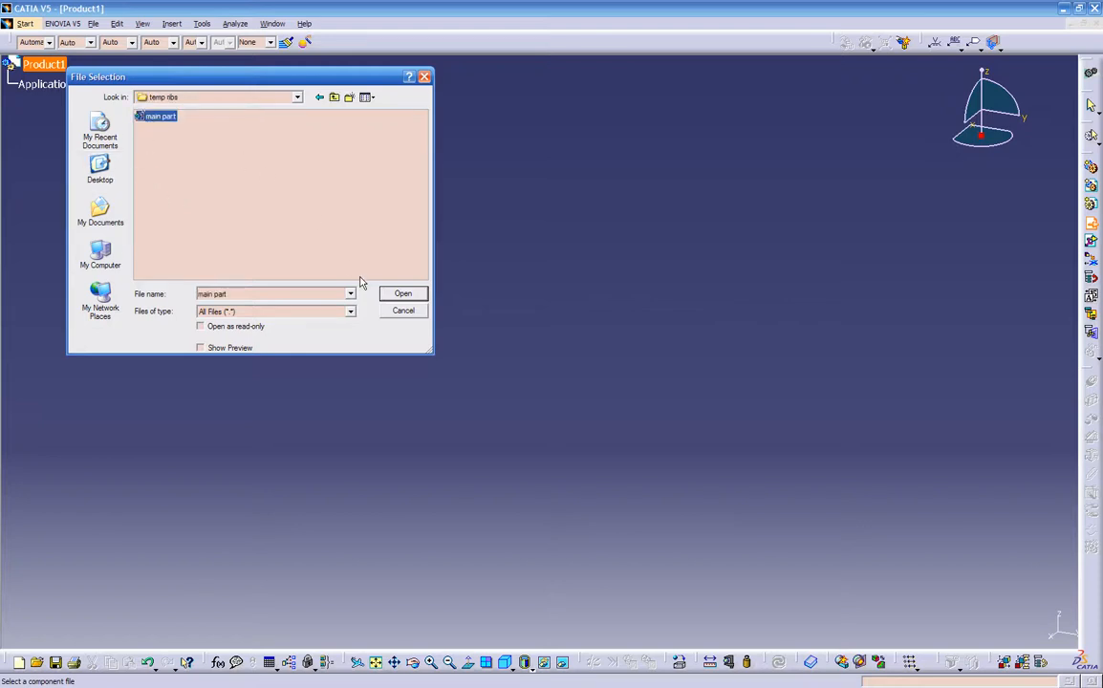
pyautogui.click(403, 294)
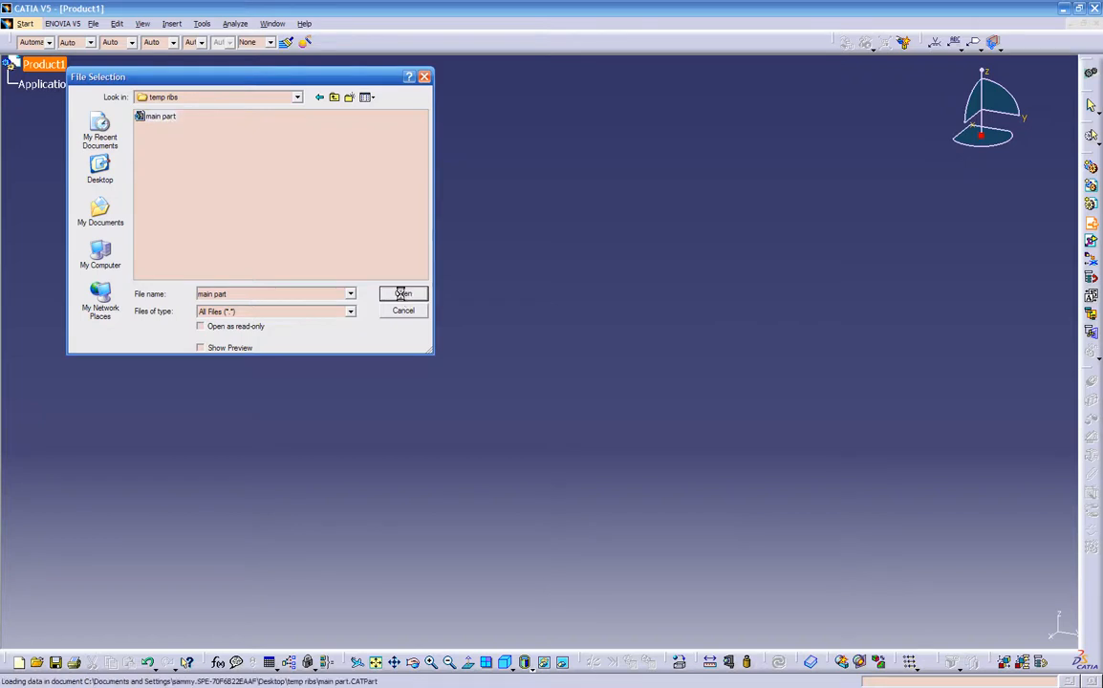
# - Expand the inserted part's publications and its feature tree under Product1
pyautogui.moveTo(371, 372); pyautogui.dragTo(222, 197, button='middle')
pyautogui.click(12, 85)
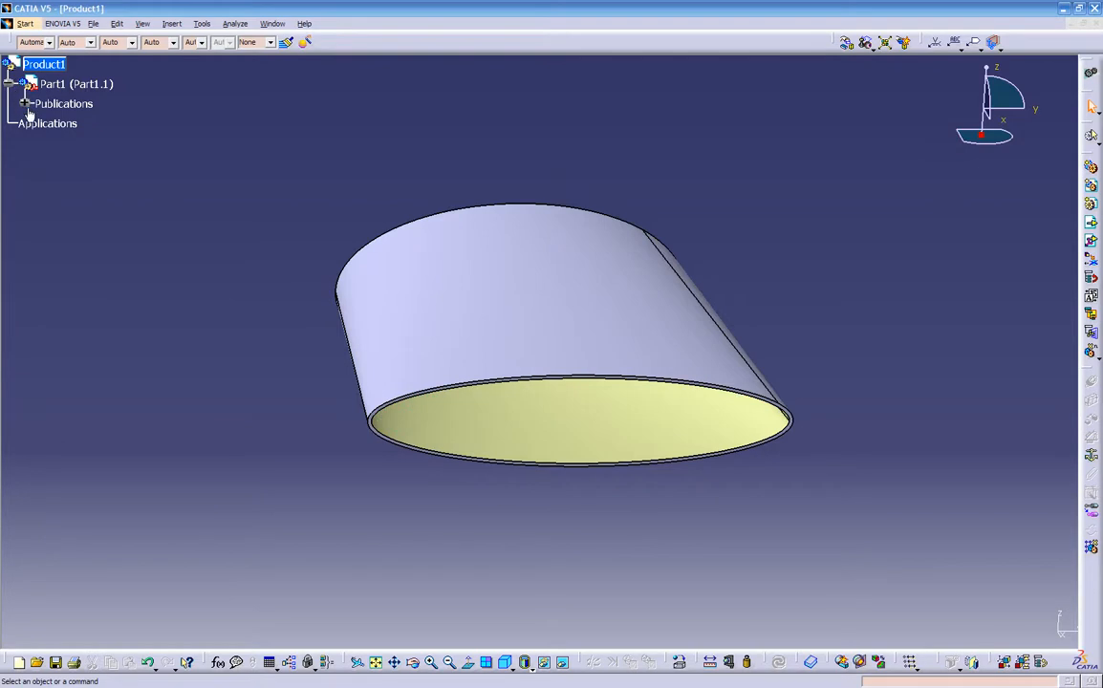
pyautogui.click(25, 103)
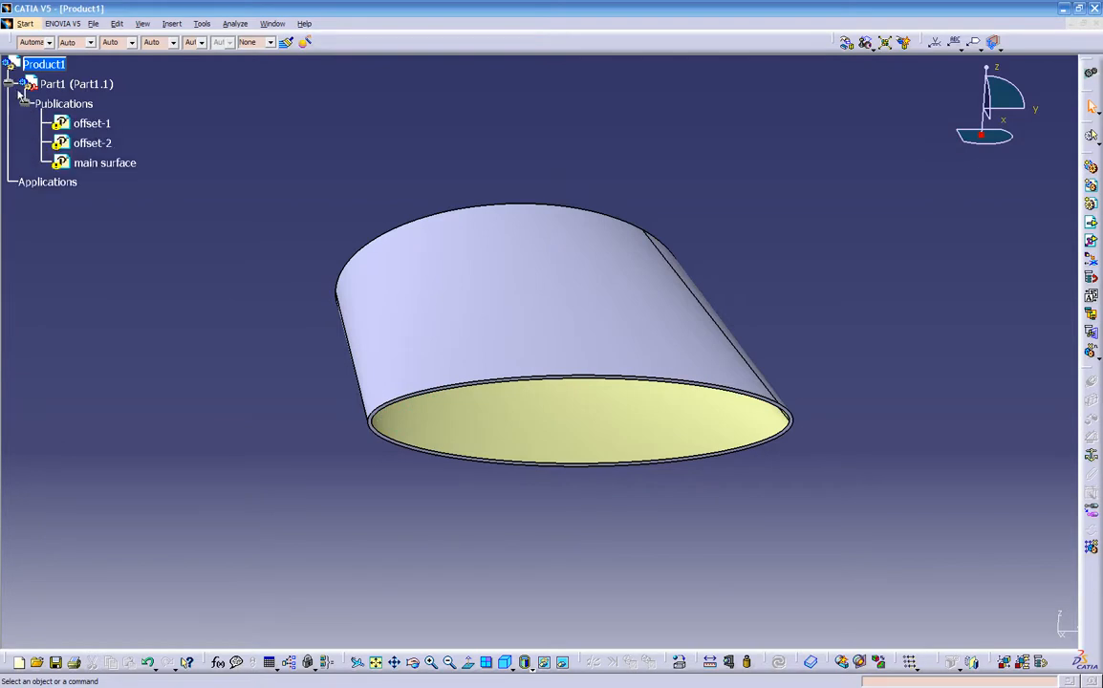
pyautogui.click(30, 84)
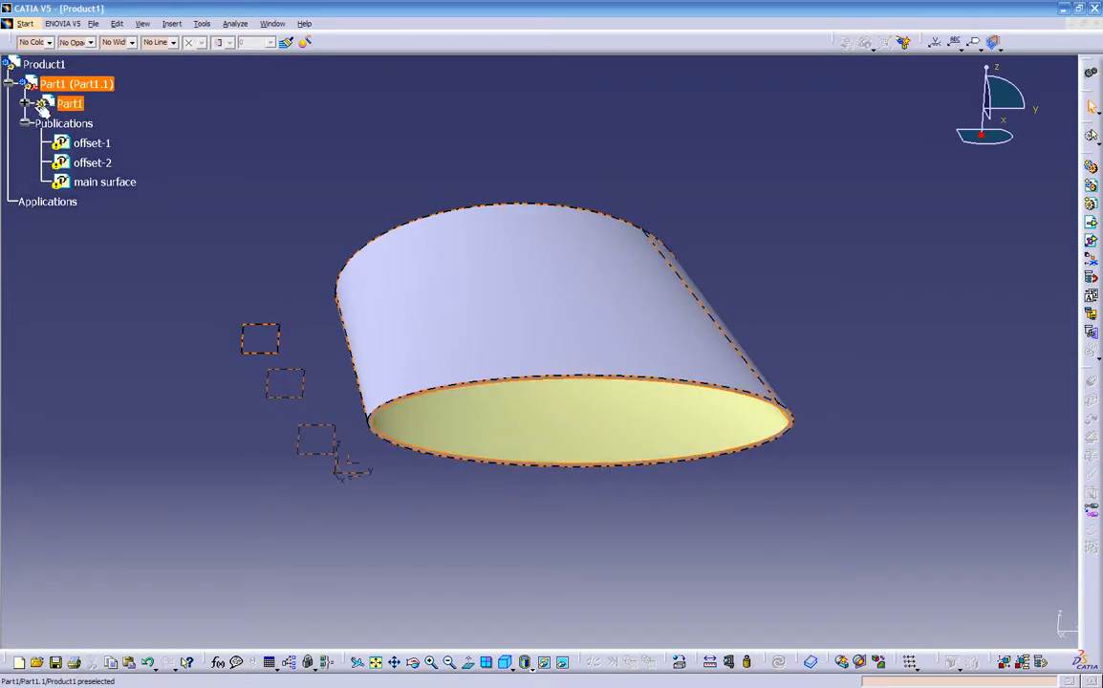
pyautogui.click(25, 103)
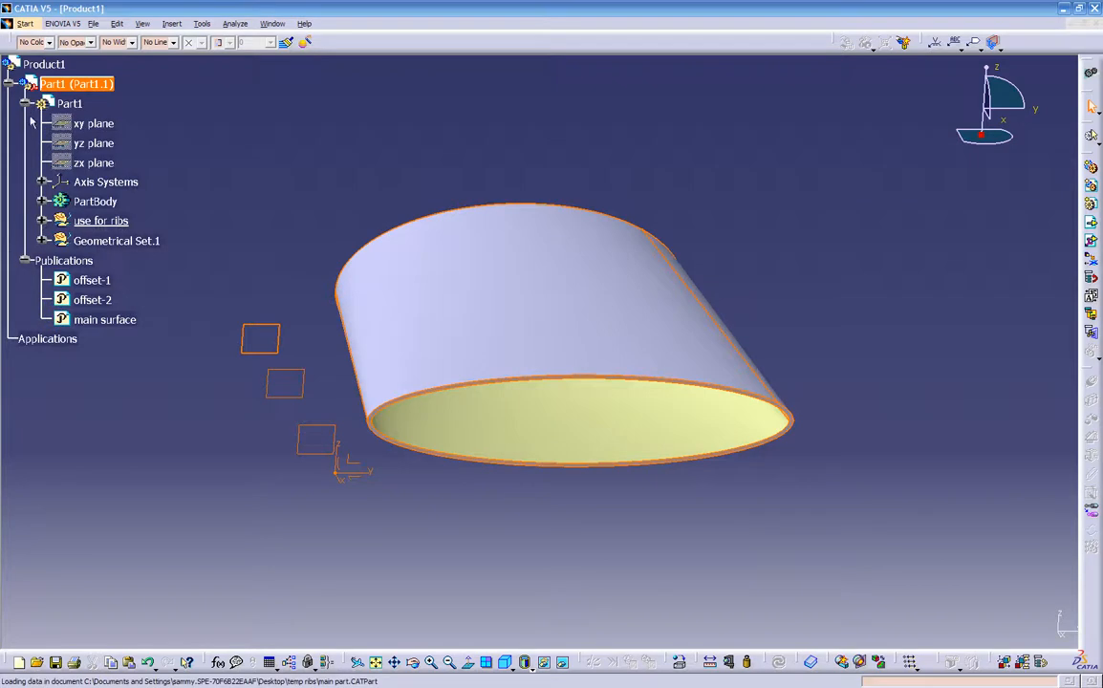
pyautogui.click(269, 451)
pyautogui.moveTo(268, 450); pyautogui.dragTo(409, 485, button='middle')
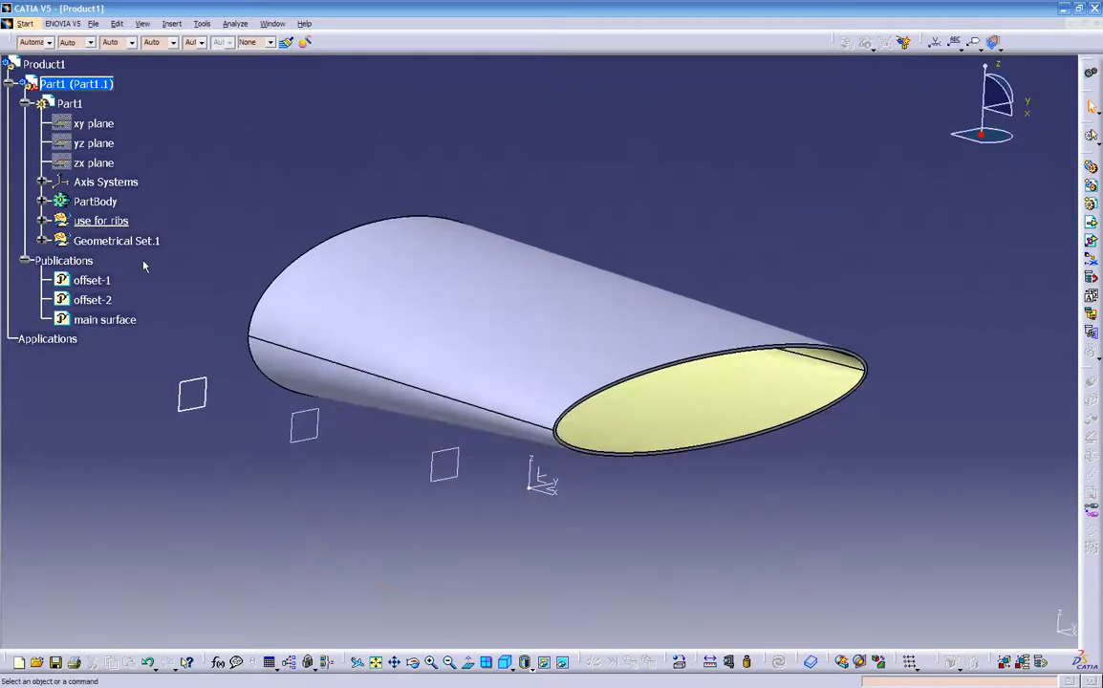
# - Set the inserted component's instance name to multisection and its part number to main part
pyautogui.rightClick(83, 87)
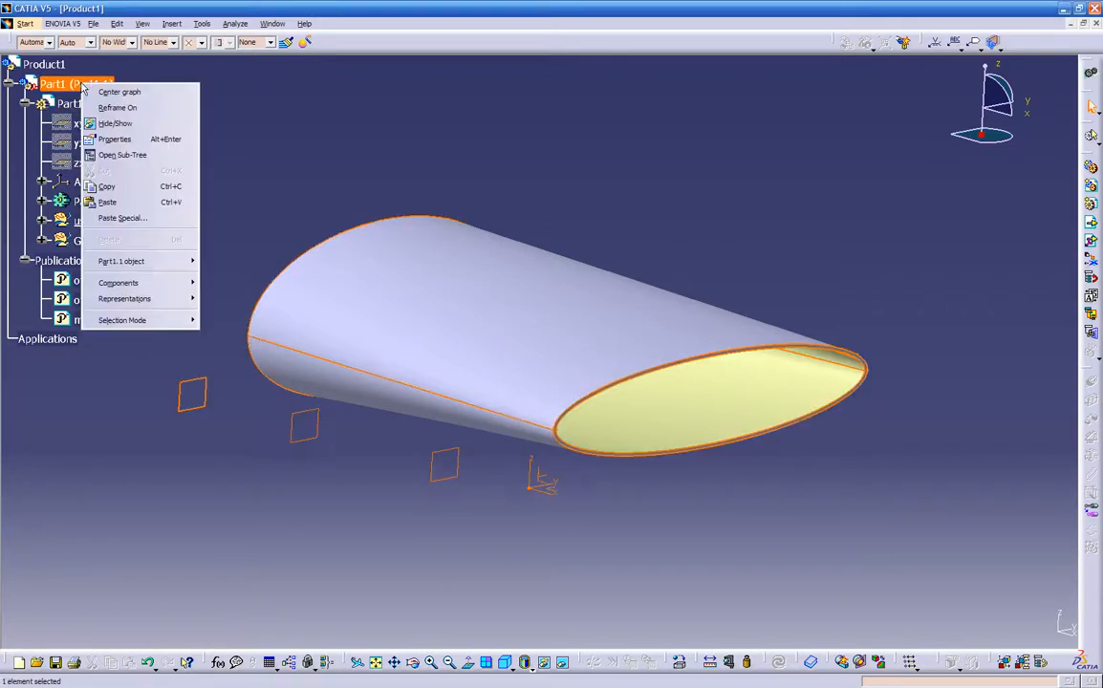
pyautogui.click(125, 145)
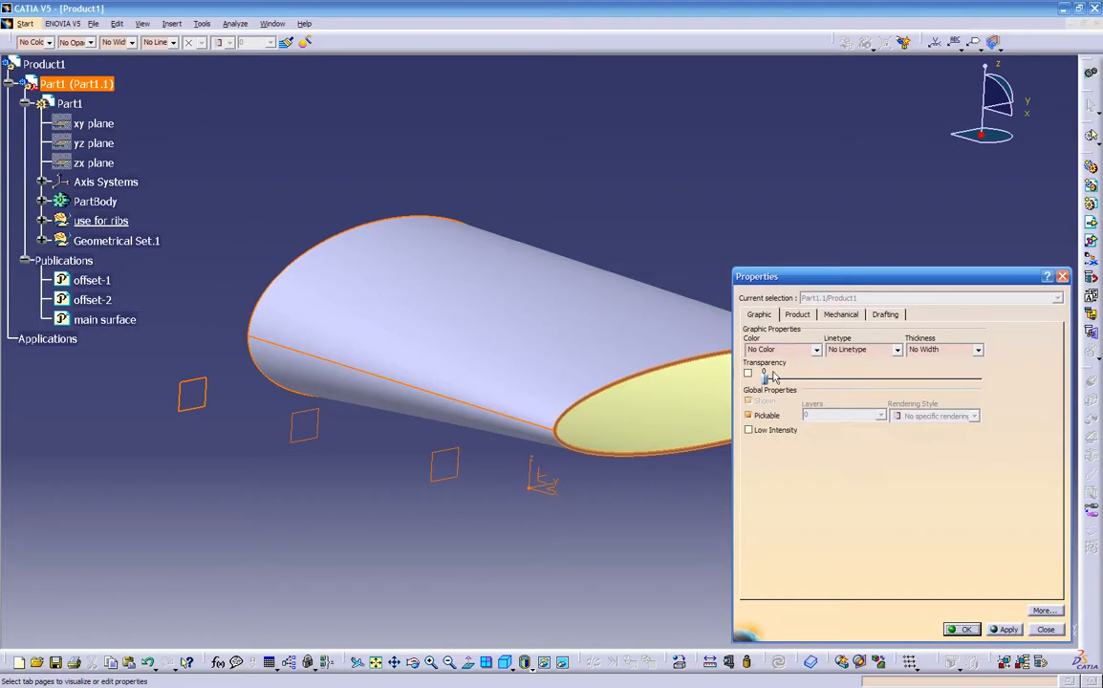
pyautogui.click(797, 314)
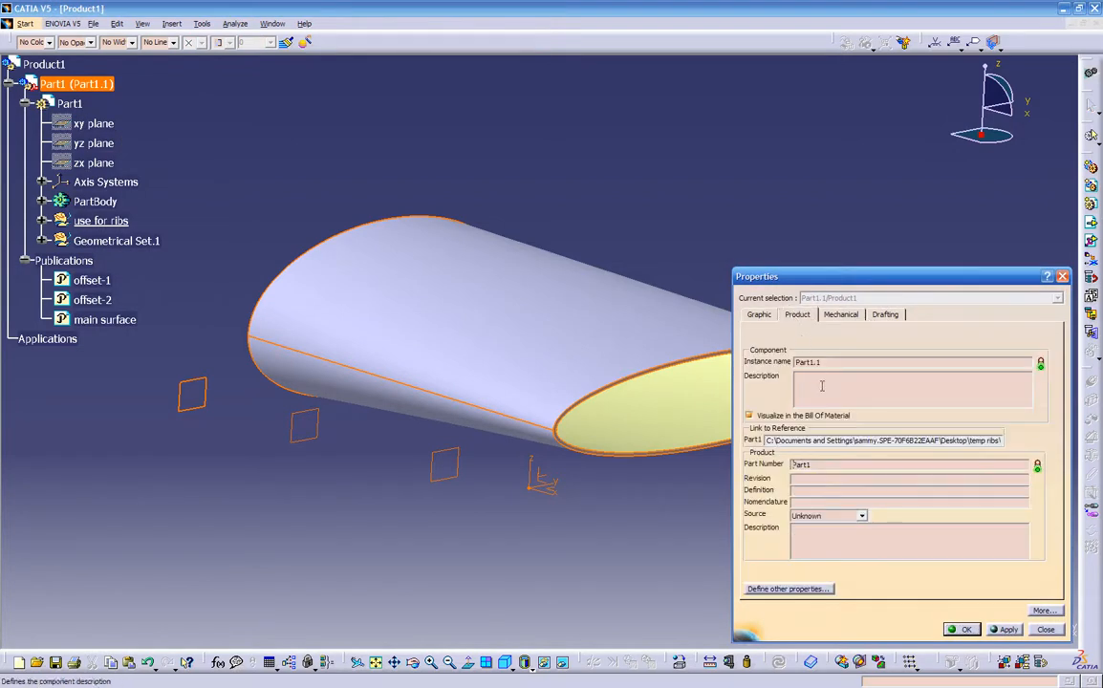
pyautogui.moveTo(830, 364); pyautogui.dragTo(648, 371)
pyautogui.write('multisection')
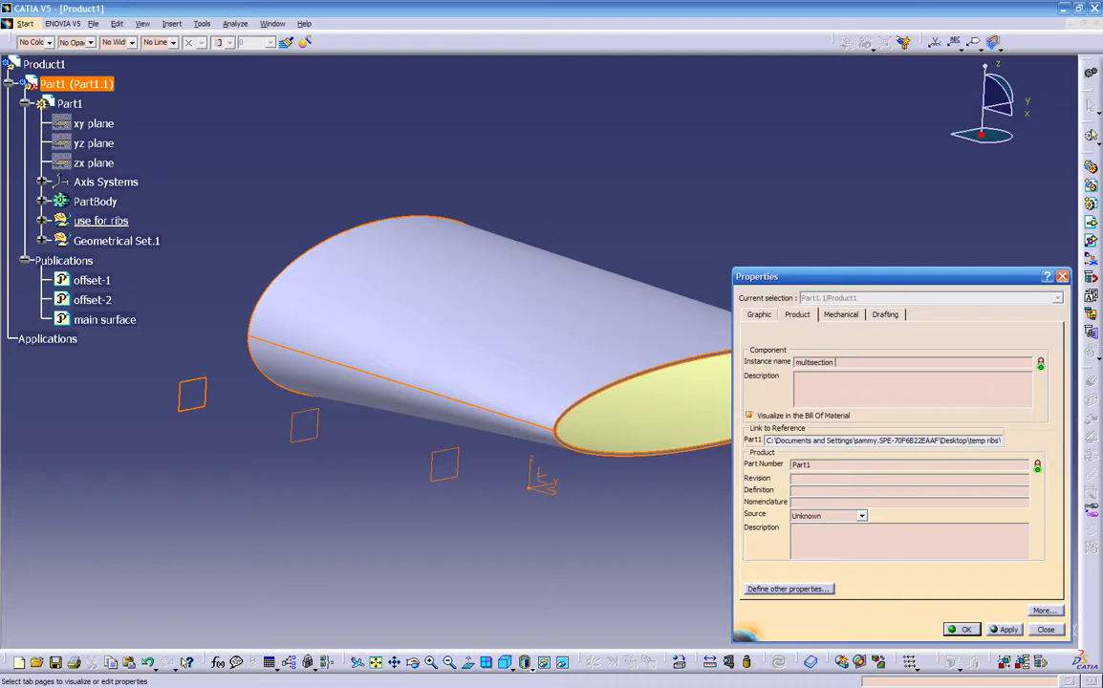
pyautogui.moveTo(839, 463); pyautogui.dragTo(634, 481)
pyautogui.write('main p')
pyautogui.press('Return')
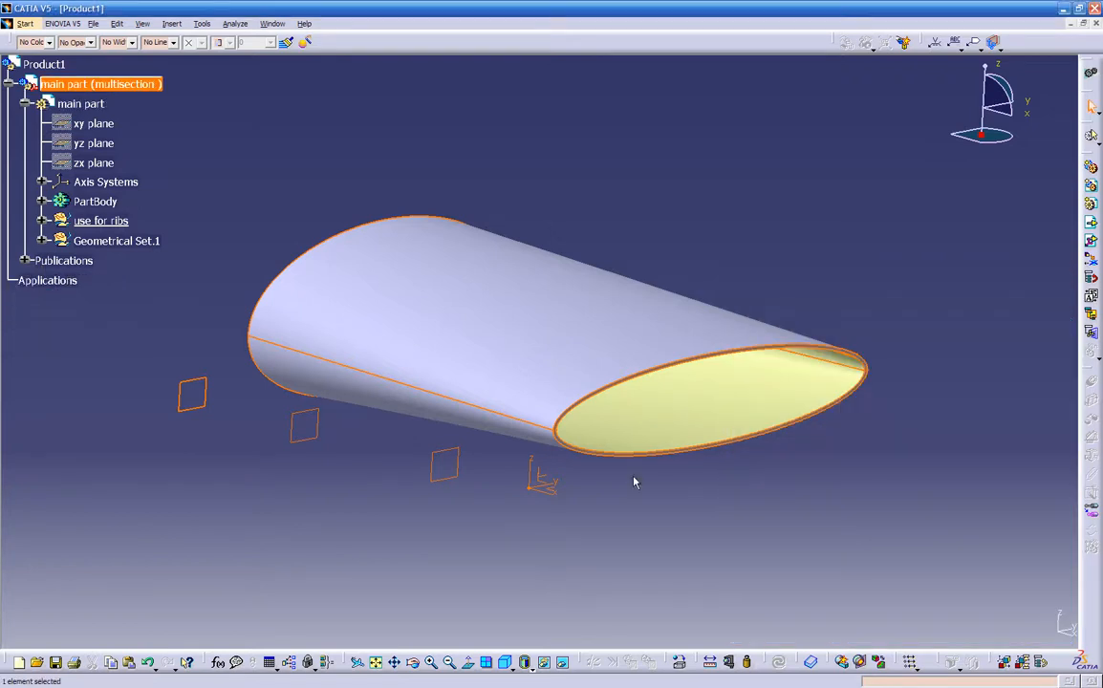
pyautogui.click(317, 141)
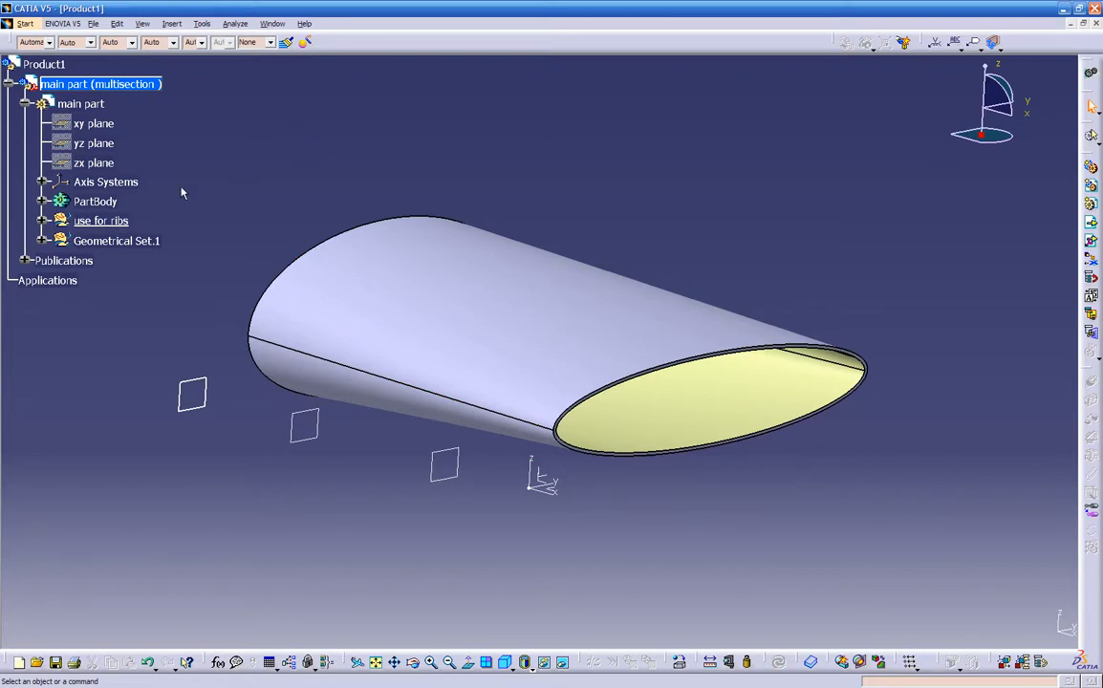
# - Expand the inserted part's publications and open the general Part Infrastructure options
pyautogui.click(25, 260)
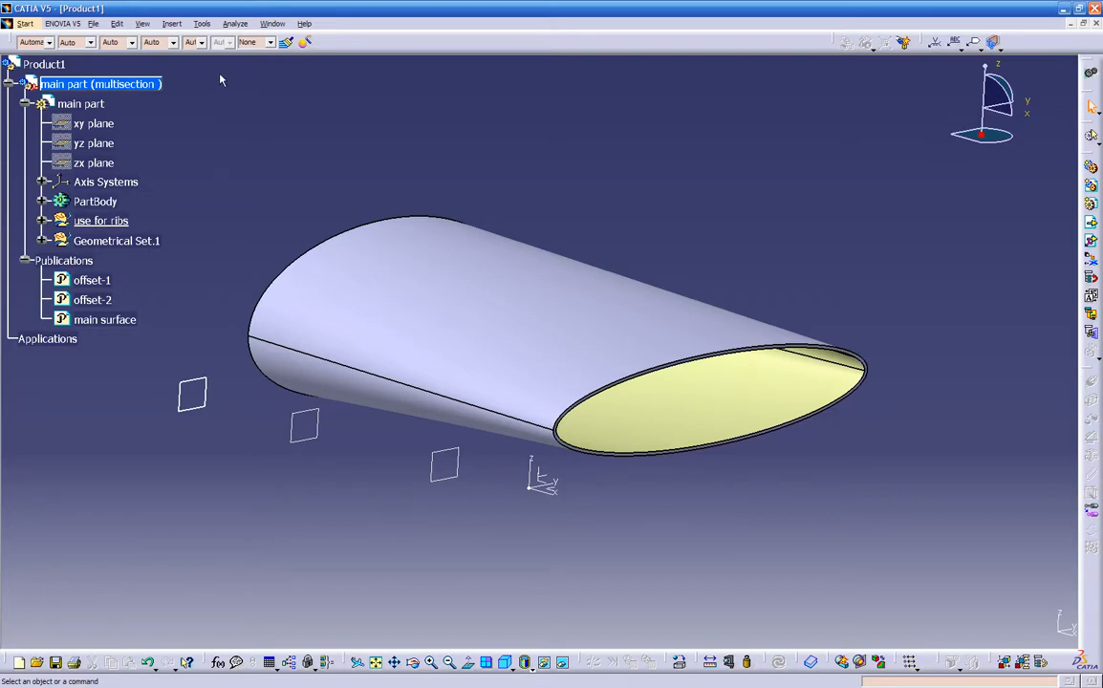
pyautogui.click(202, 23)
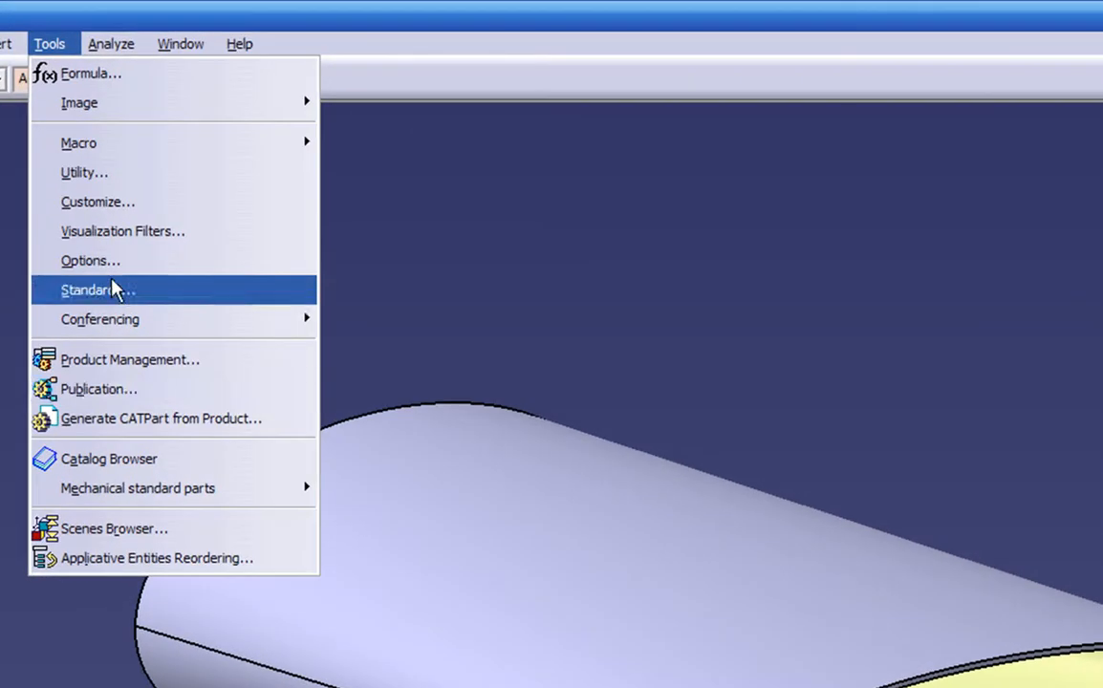
pyautogui.click(215, 177)
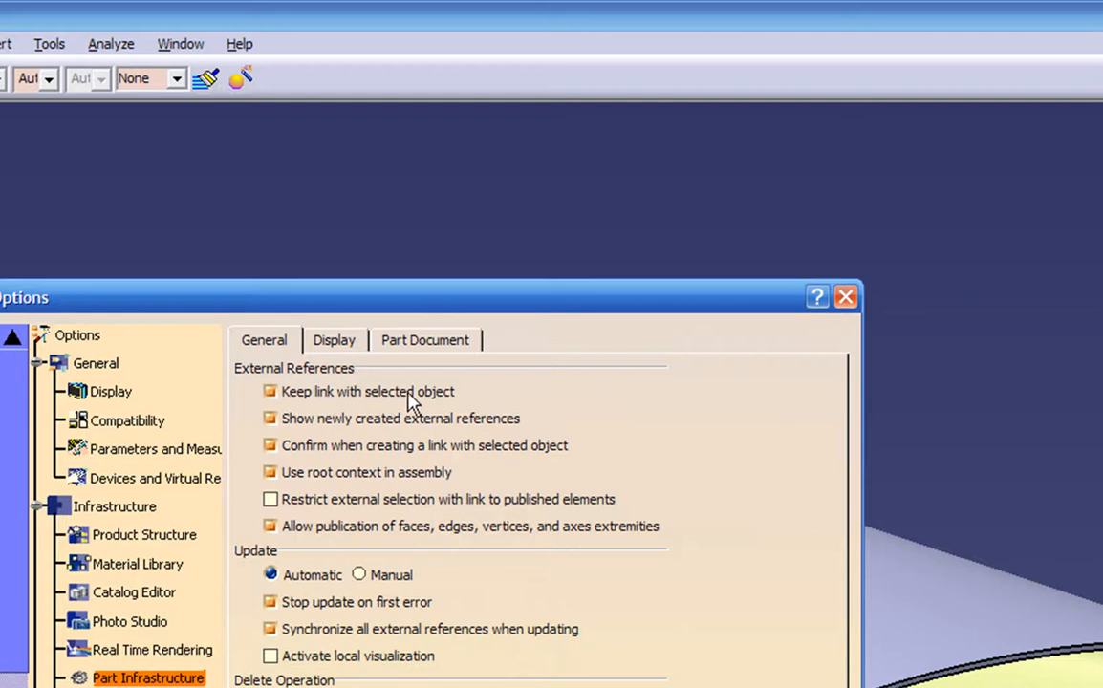
# - Turn off the external reference options for keeping links, showing newly created references and confirming link creation
pyautogui.click(271, 391)
pyautogui.click(271, 419)
pyautogui.click(271, 445)
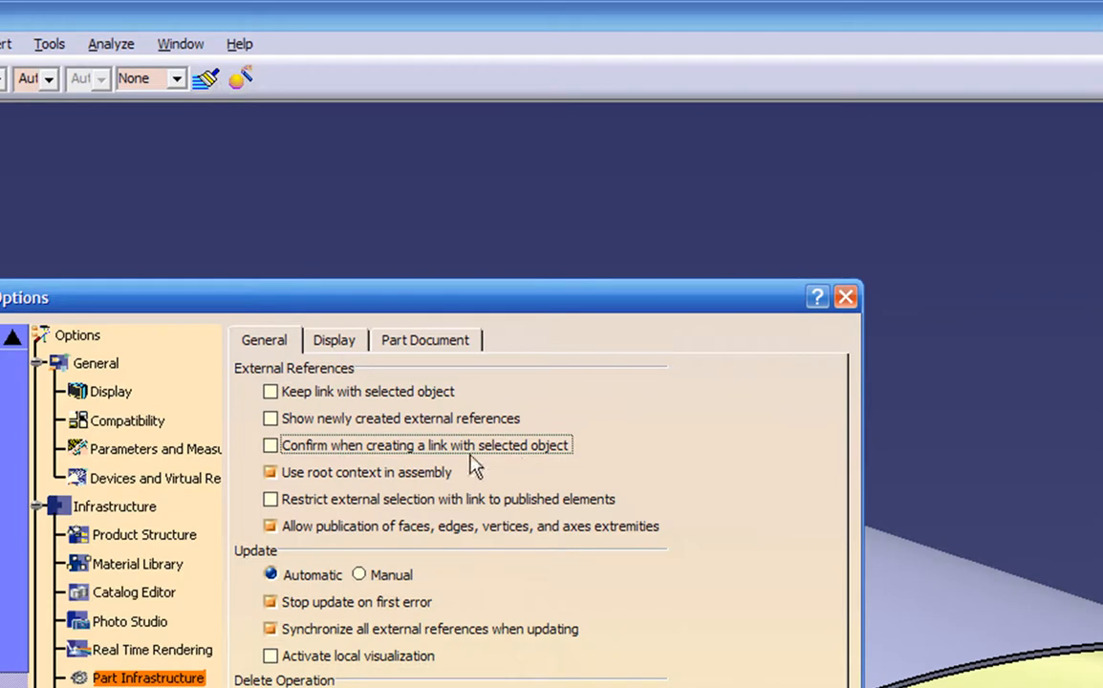
# - Enable Keep link with selected object, Show newly created external references and Confirm when creating a link with selected object, and accept the options
pyautogui.click(270, 392)
pyautogui.click(270, 419)
pyautogui.click(270, 446)
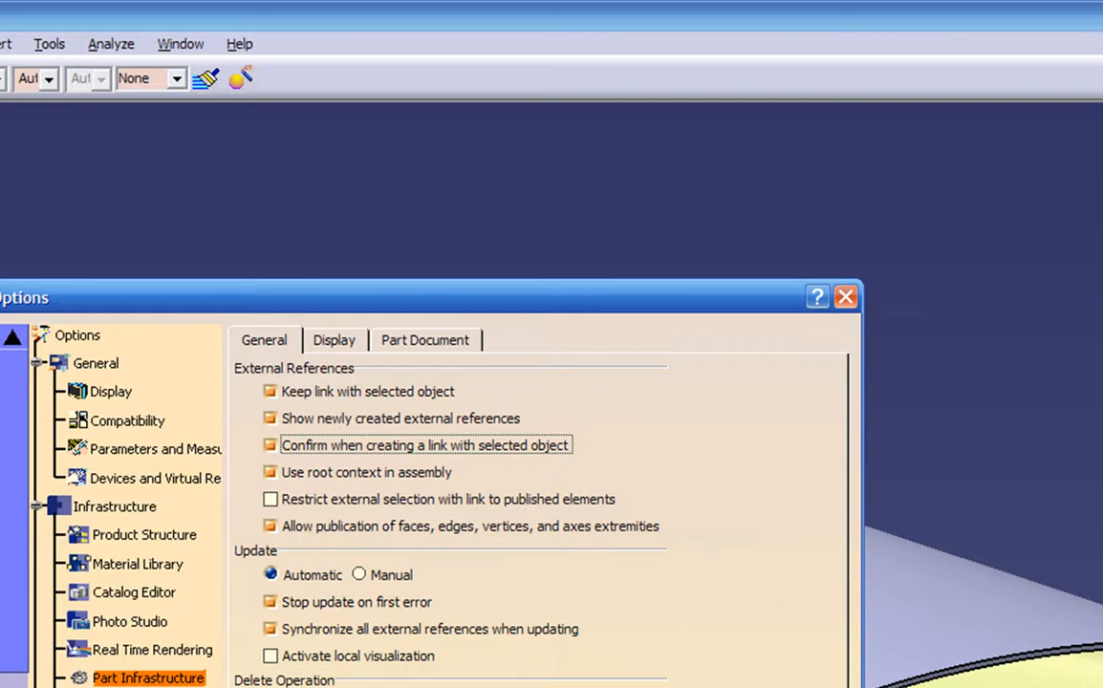
pyautogui.press('Return')
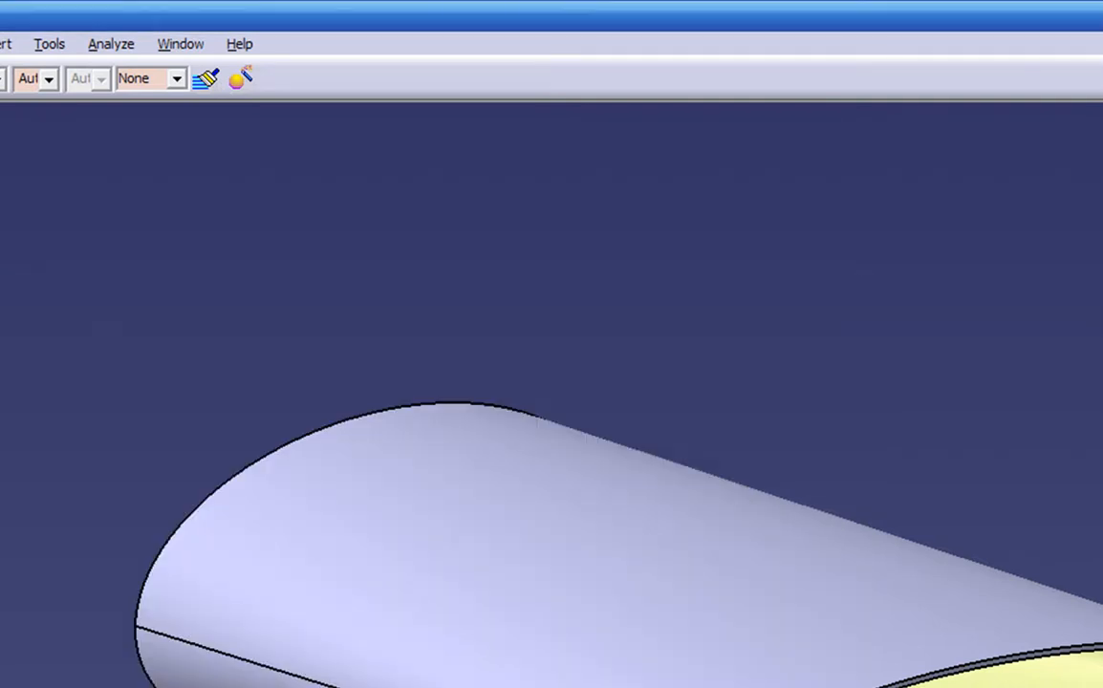
# - Hide the main part's PartBody so only its surface geometry is displayed, and collapse the part's feature tree
pyautogui.moveTo(485, 490); pyautogui.dragTo(456, 526, button='middle')
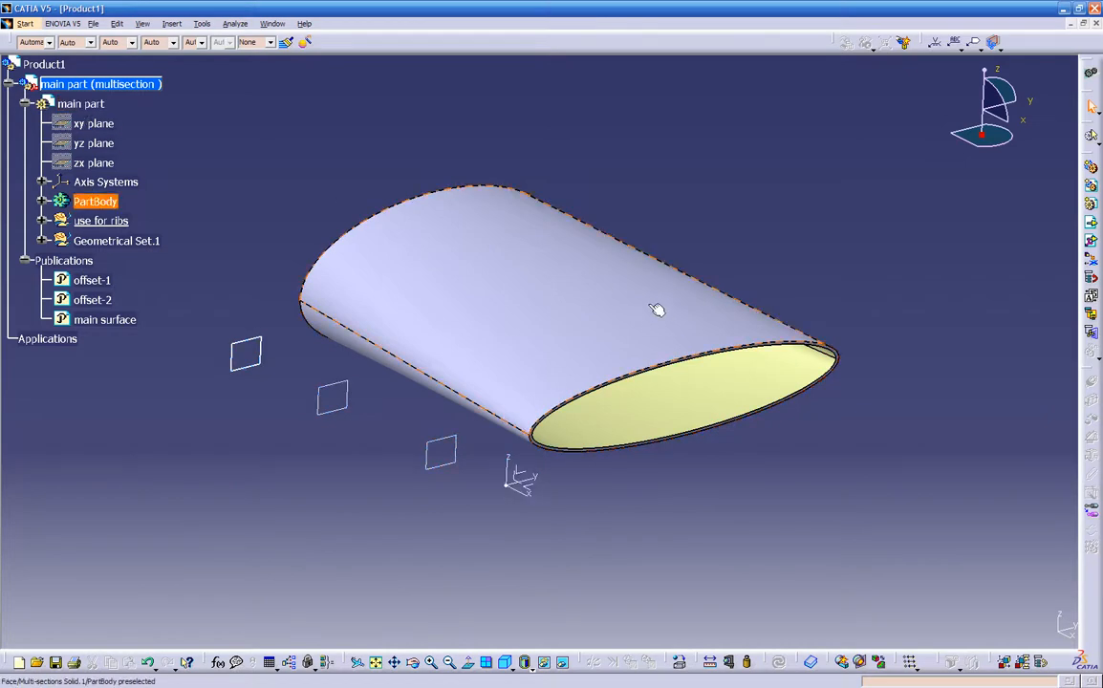
pyautogui.moveTo(386, 528)
pyautogui.mouseDown(button='middle')
pyautogui.moveTo(399, 505)
pyautogui.moveTo(391, 517)
pyautogui.moveTo(386, 509)
pyautogui.mouseUp(button='middle')
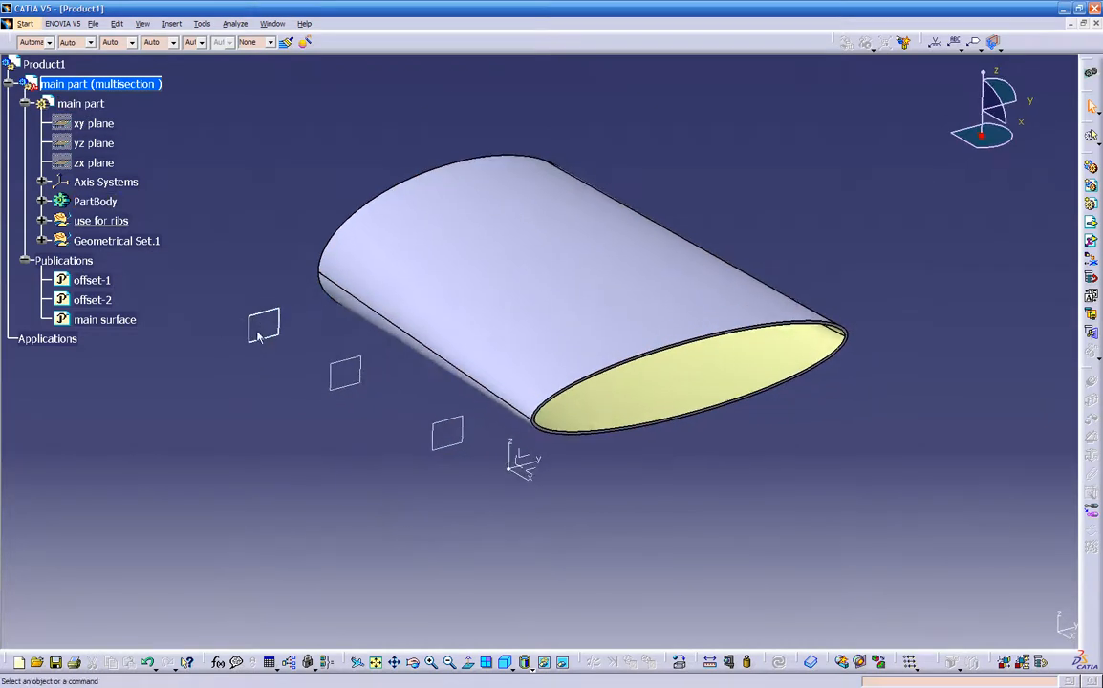
pyautogui.rightClick(88, 202)
pyautogui.click(119, 243)
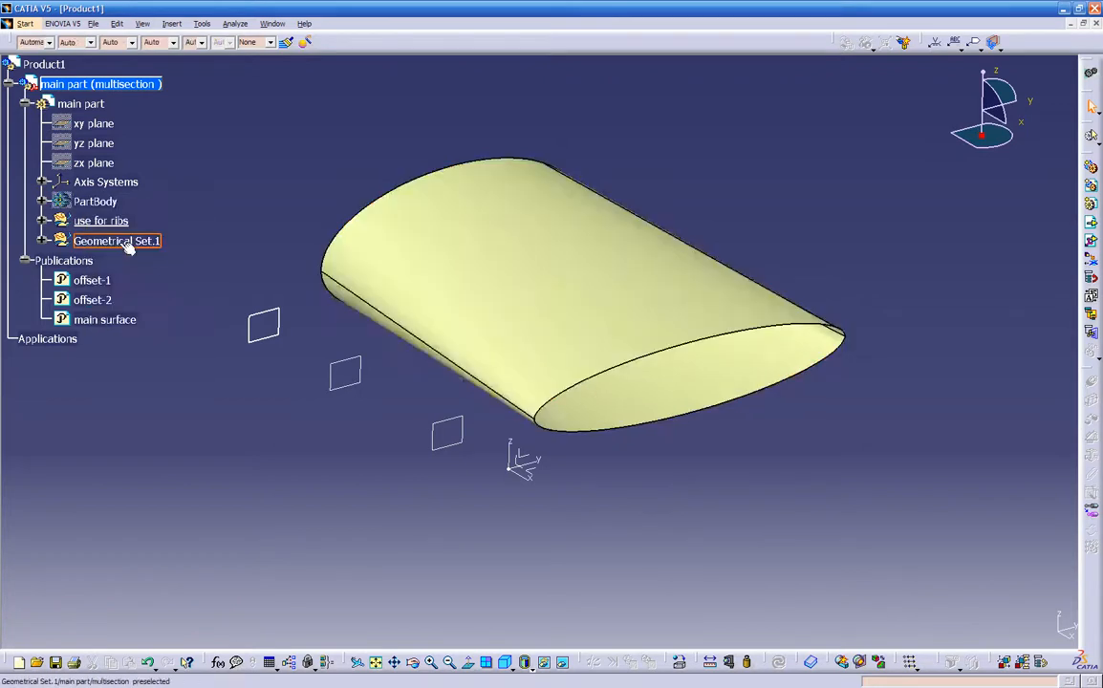
pyautogui.click(25, 103)
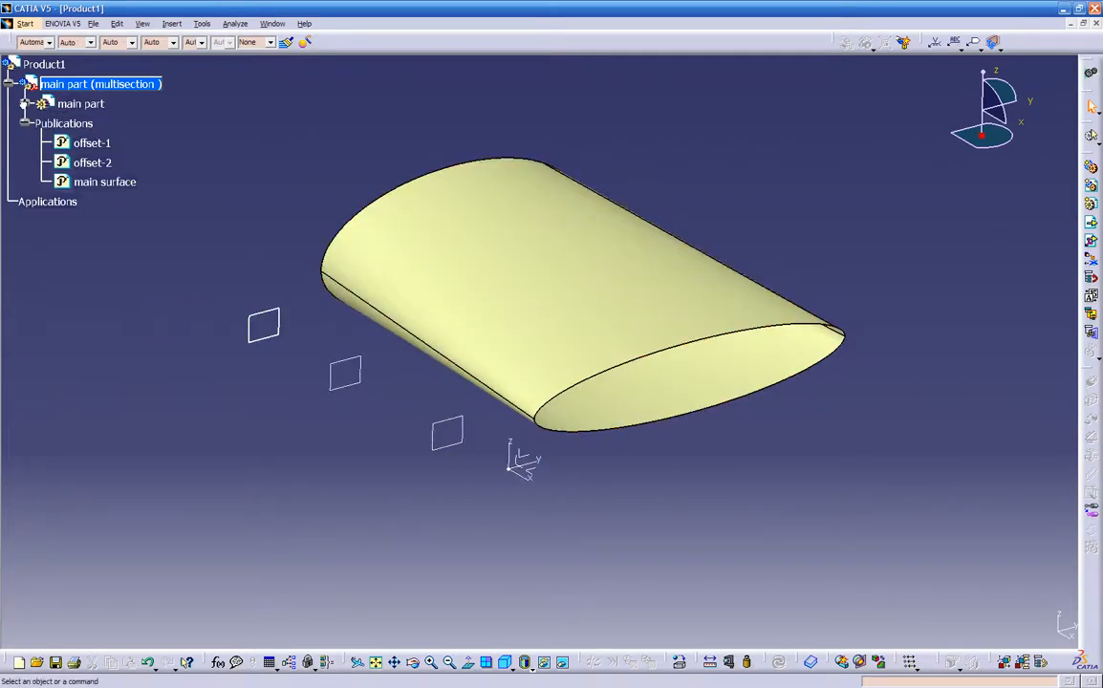
# - Try hiding the entire main part and undo the hiding
pyautogui.click(49, 106)
pyautogui.rightClick(52, 107)
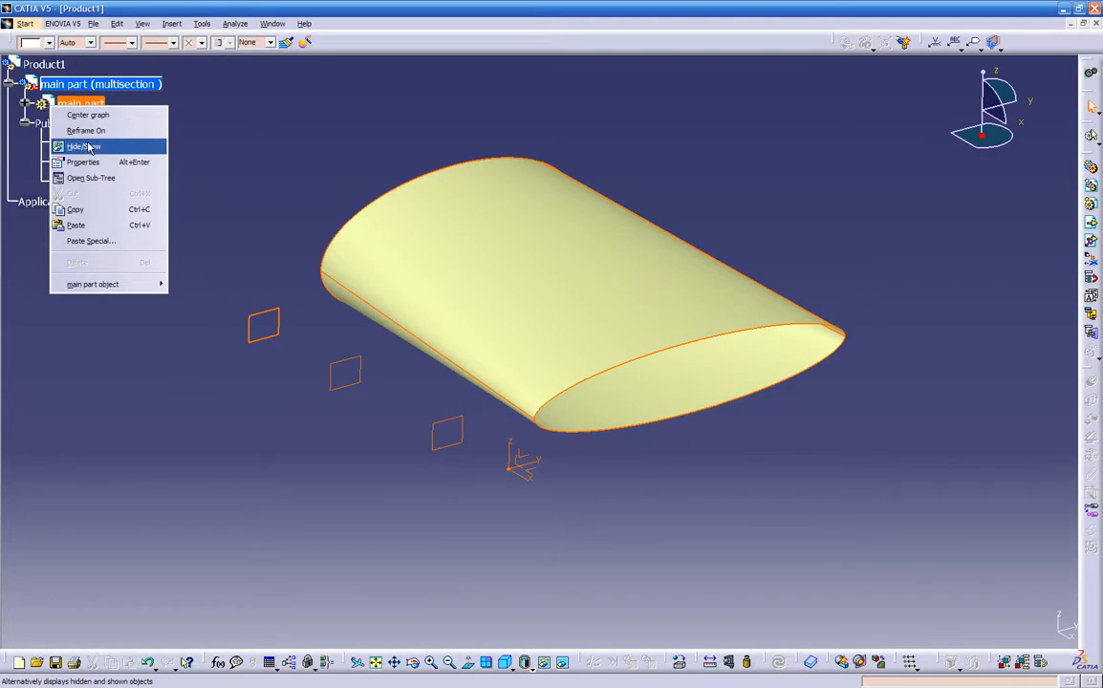
pyautogui.click(89, 147)
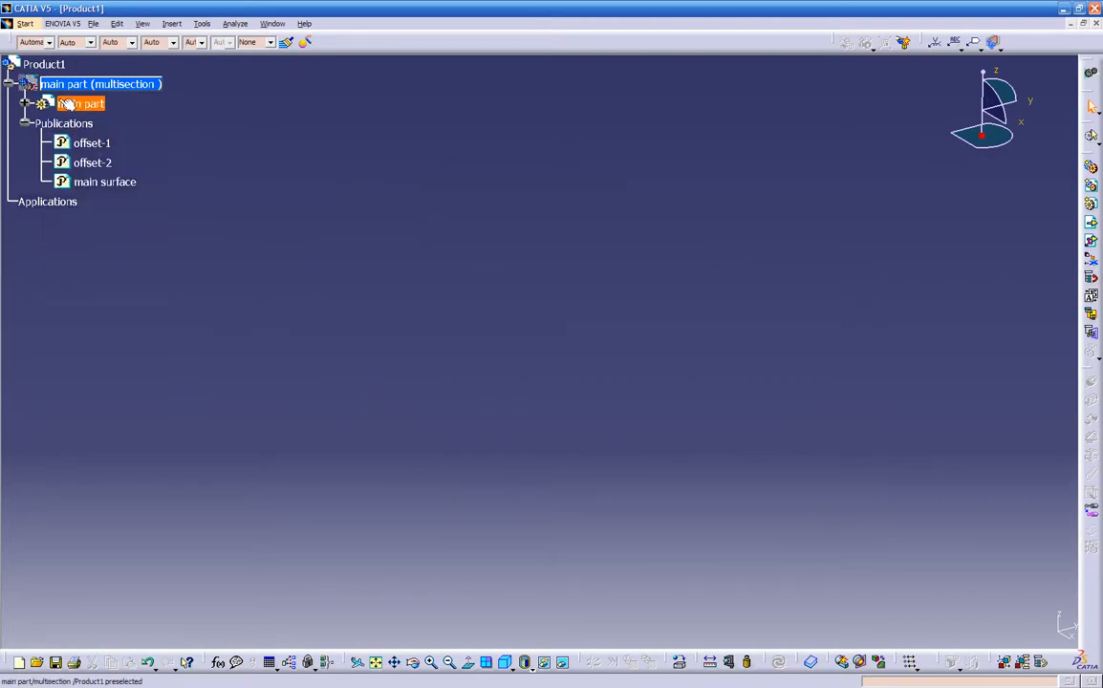
pyautogui.hotkey('ctrl', 'z')
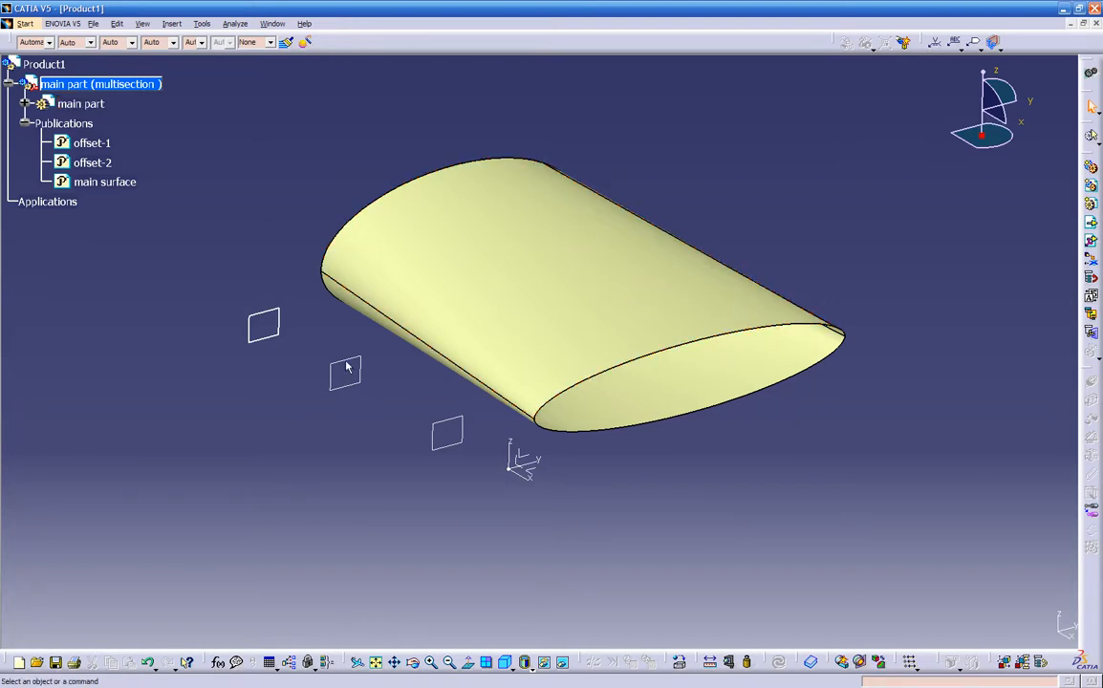
# - Insert a new part into Product1 with the assembly origin as its origin point, and expand its feature tree
pyautogui.rightClick(47, 68)
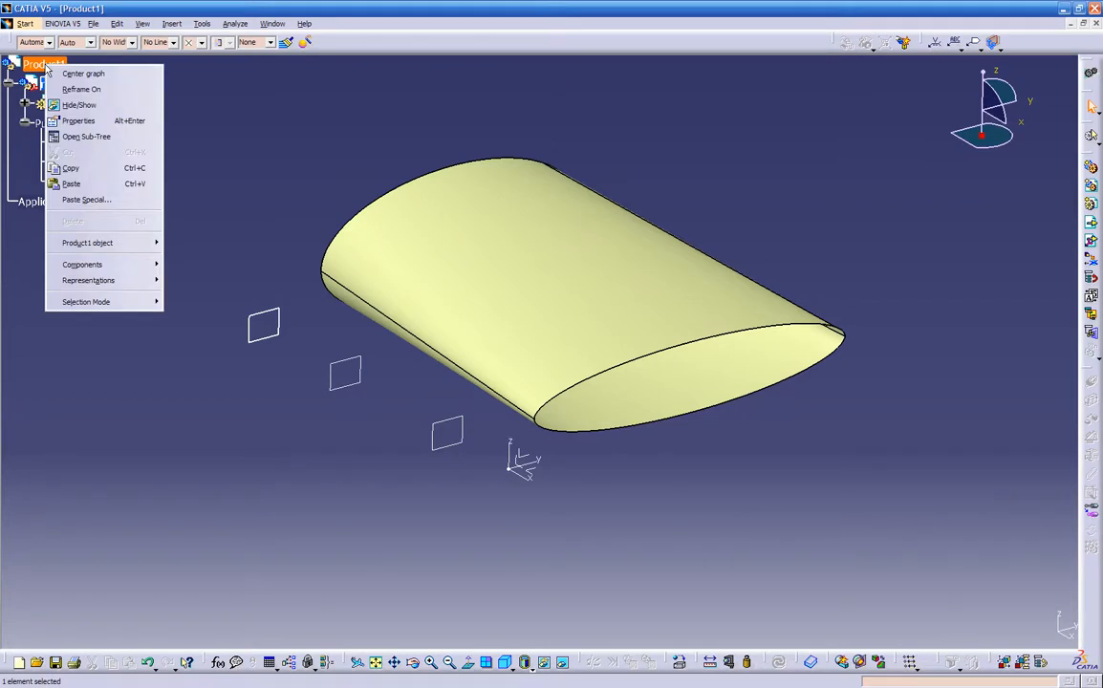
pyautogui.moveTo(94, 270)
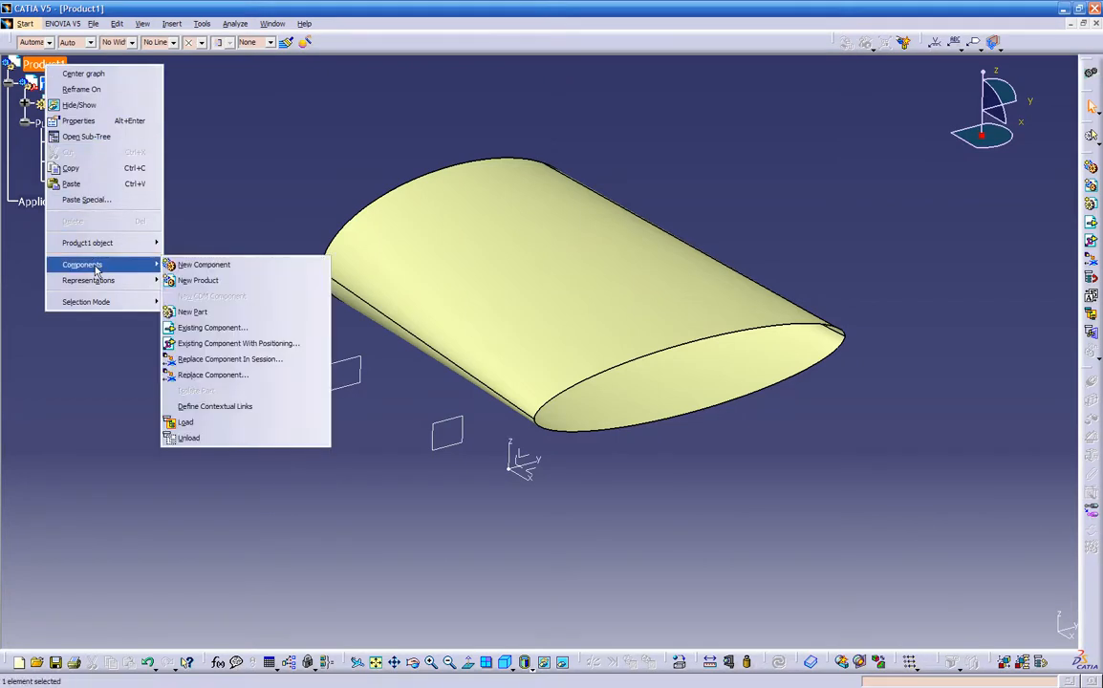
pyautogui.click(186, 312)
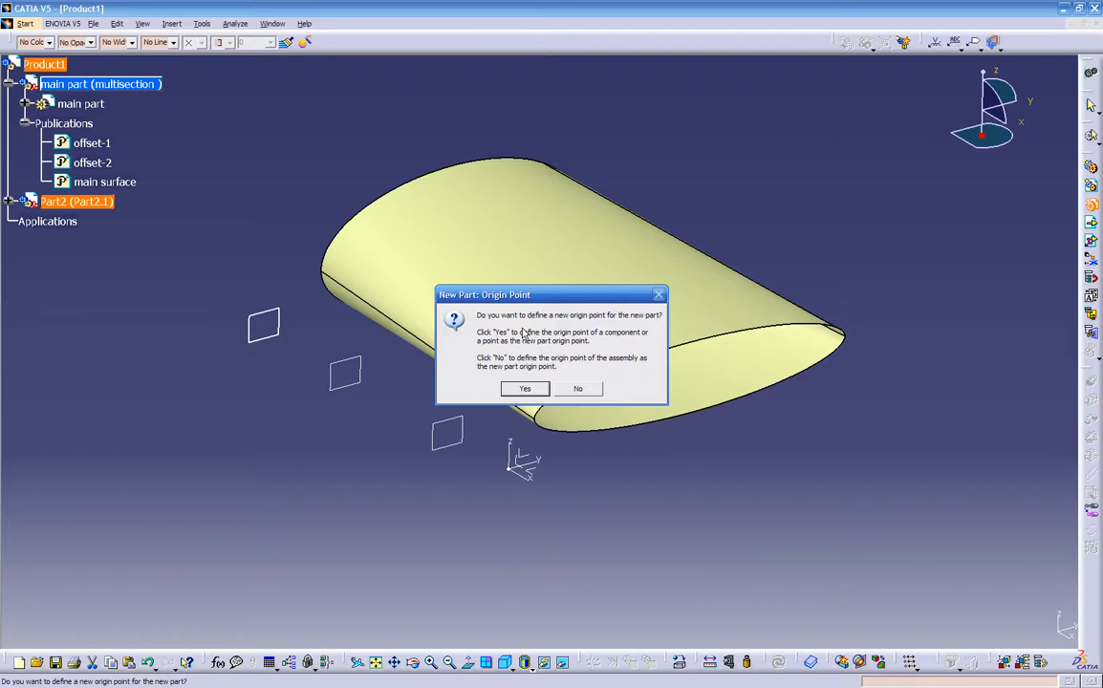
pyautogui.click(579, 389)
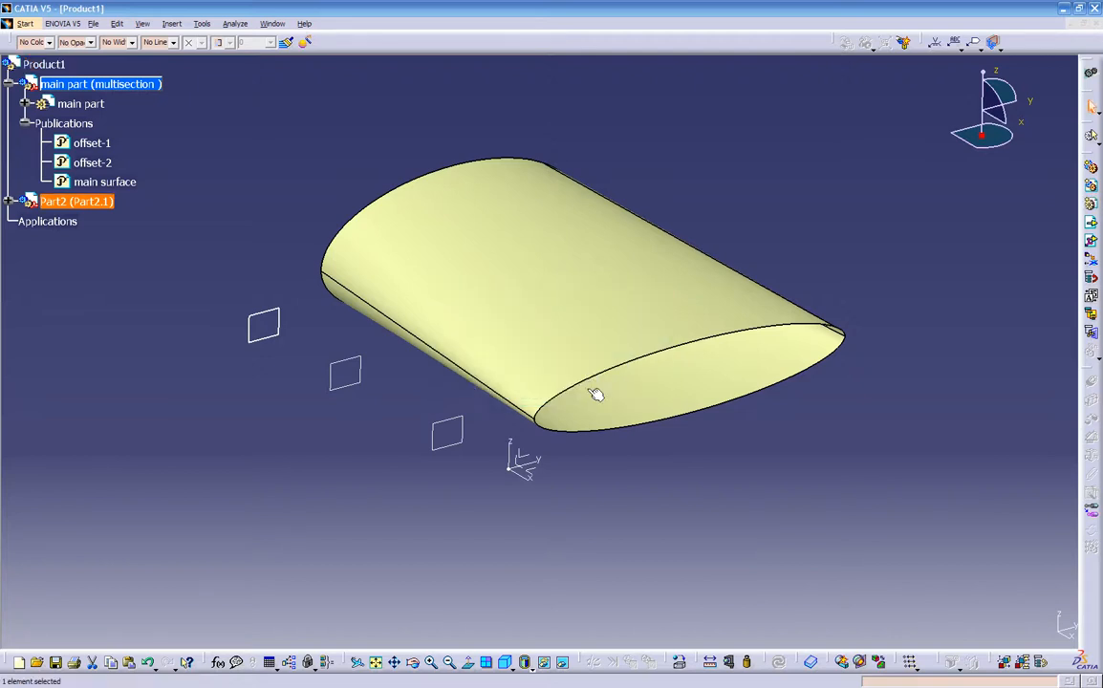
pyautogui.click(9, 201)
pyautogui.click(25, 221)
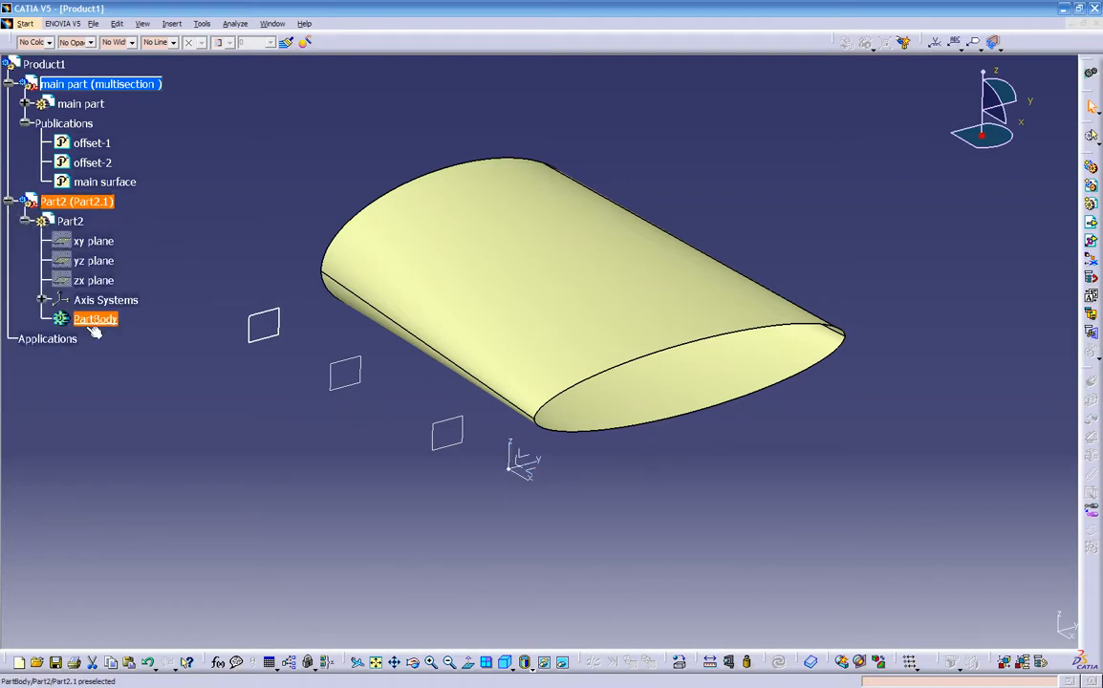
# - Set the new part's instance name to rib-1 solid and its part number to rib-1
pyautogui.rightClick(93, 201)
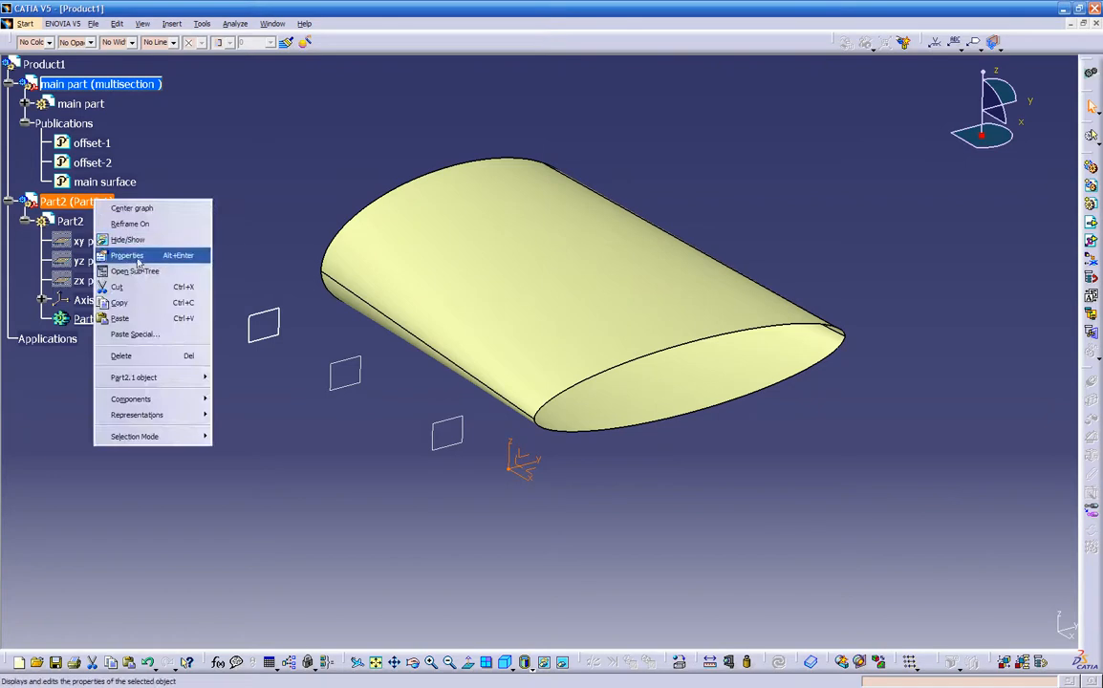
pyautogui.click(141, 257)
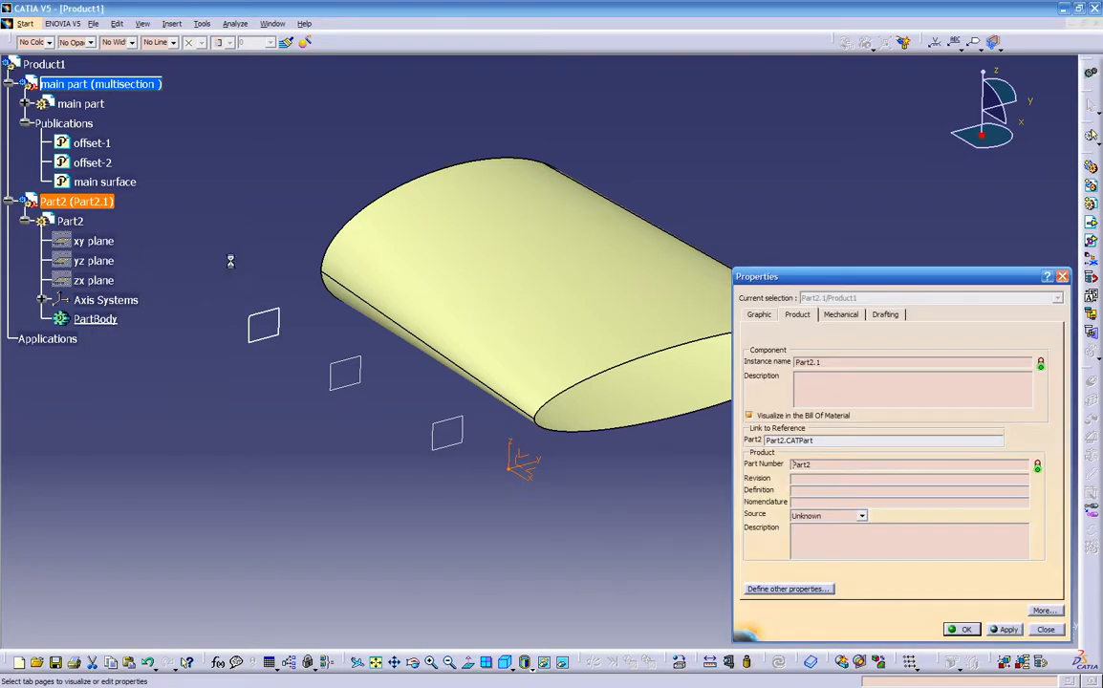
pyautogui.doubleClick(830, 362)
pyautogui.write('n')
pyautogui.doubleClick(801, 465)
pyautogui.write('rib-1')
pyautogui.press('Return')
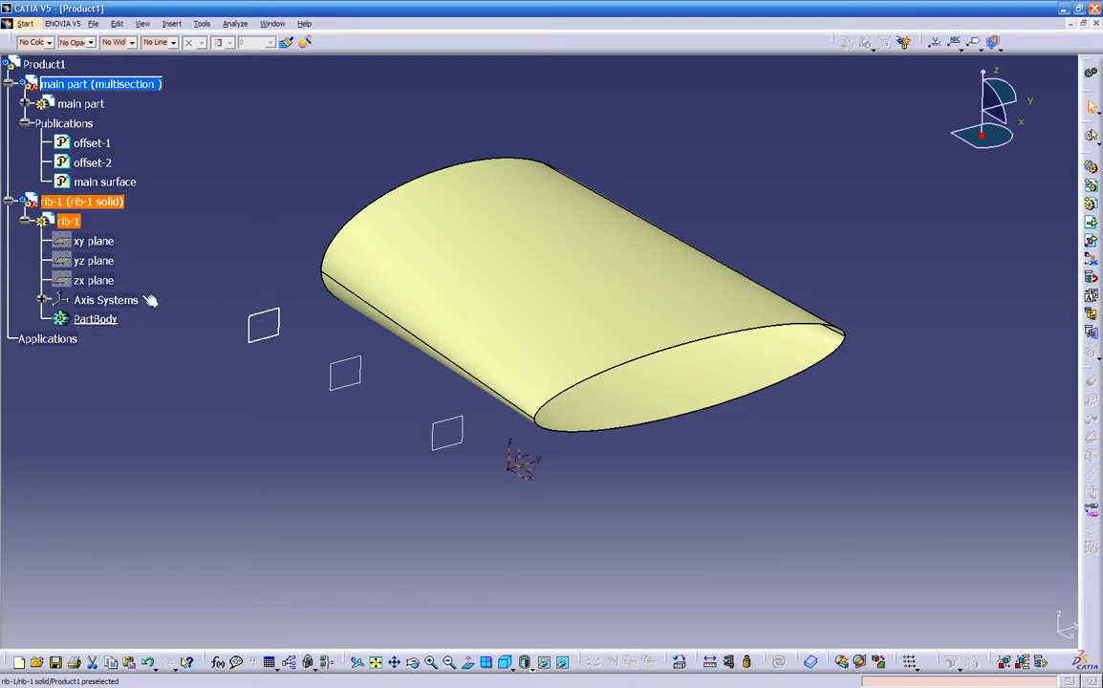
# - Activate the PartBody of rib-1 for editing and switch to the Part Design workbench
pyautogui.doubleClick(101, 321)
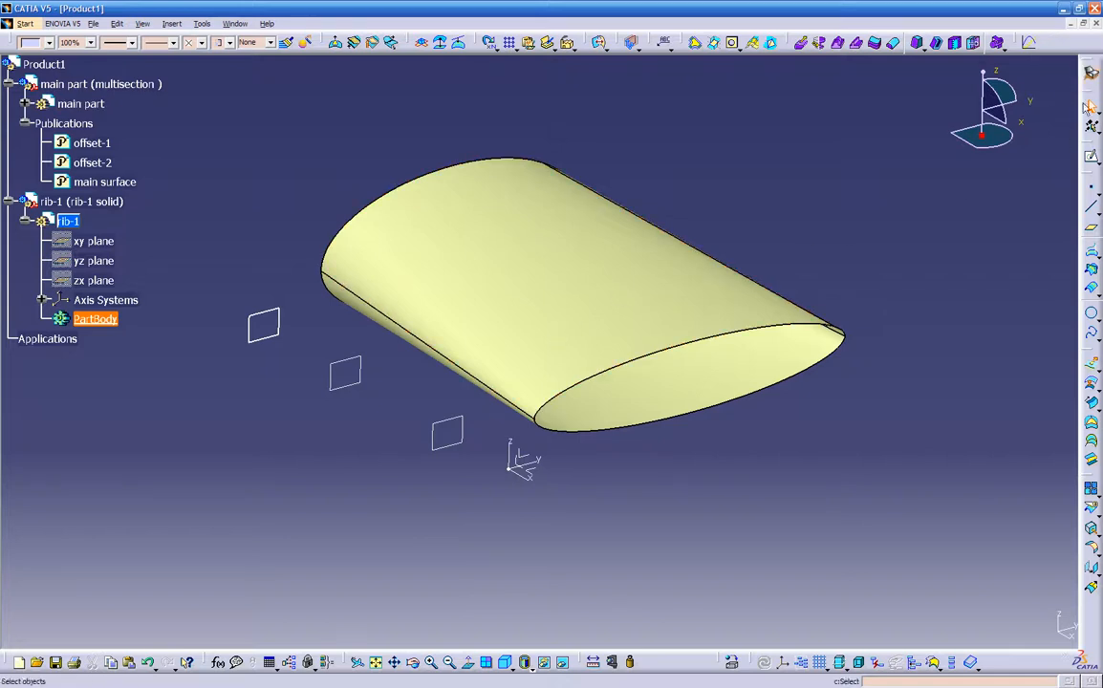
pyautogui.click(1090, 76)
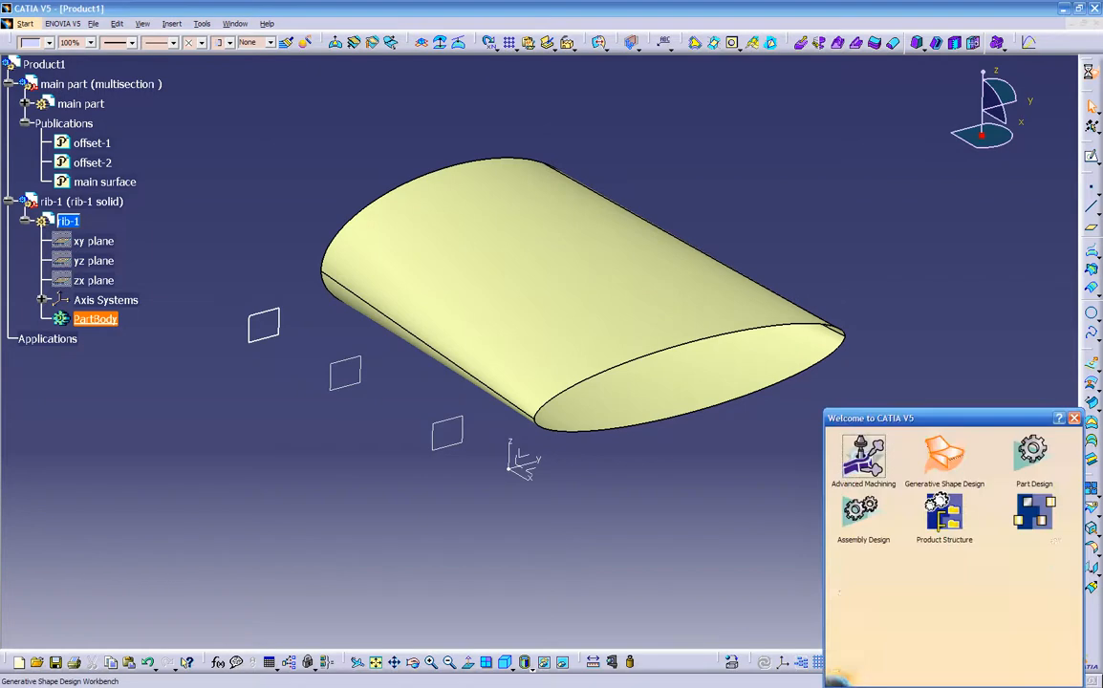
pyautogui.click(1032, 457)
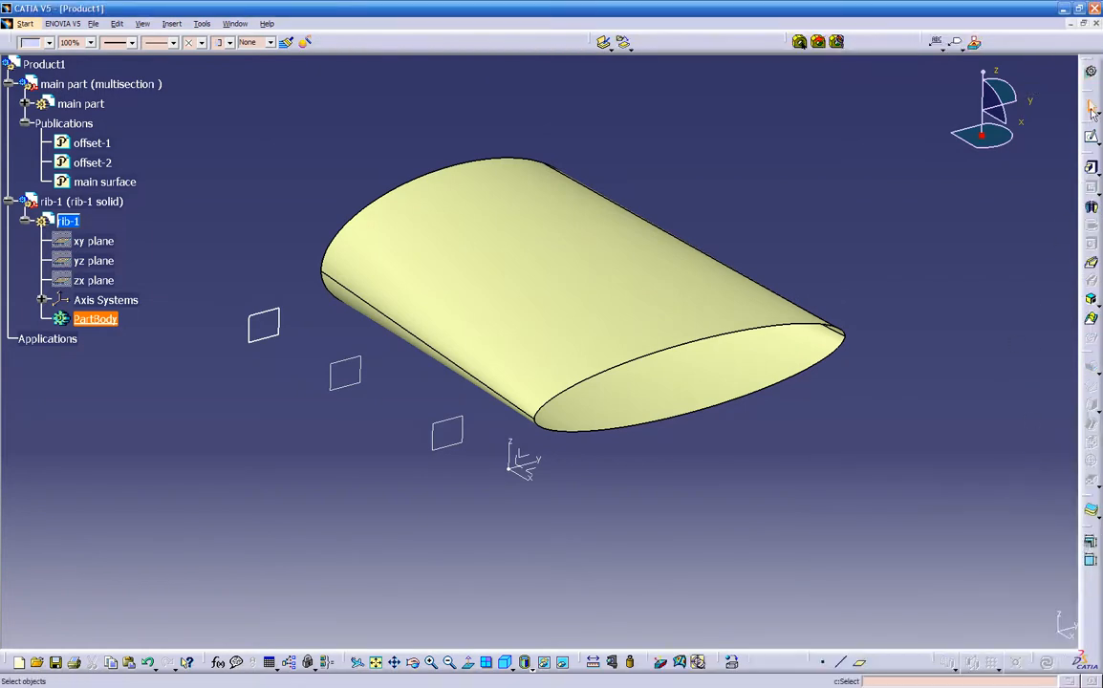
# - Switch back and forth between the Generative Shape Design and Part Design workbenches, finishing in Part Design
pyautogui.click(1091, 76)
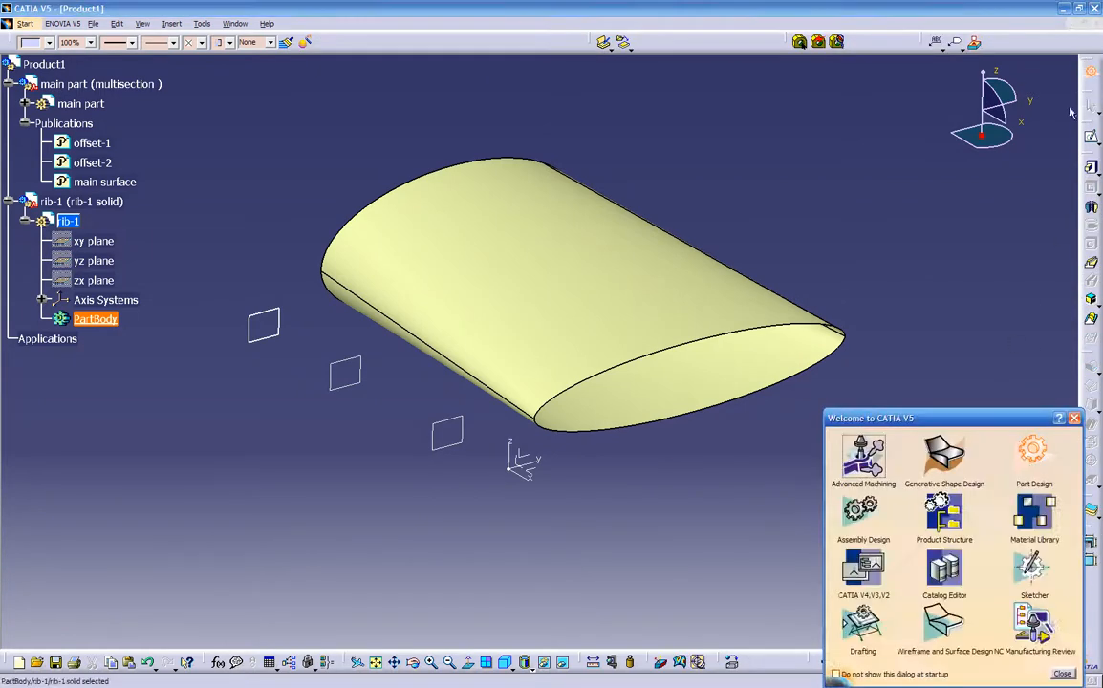
pyautogui.click(1033, 457)
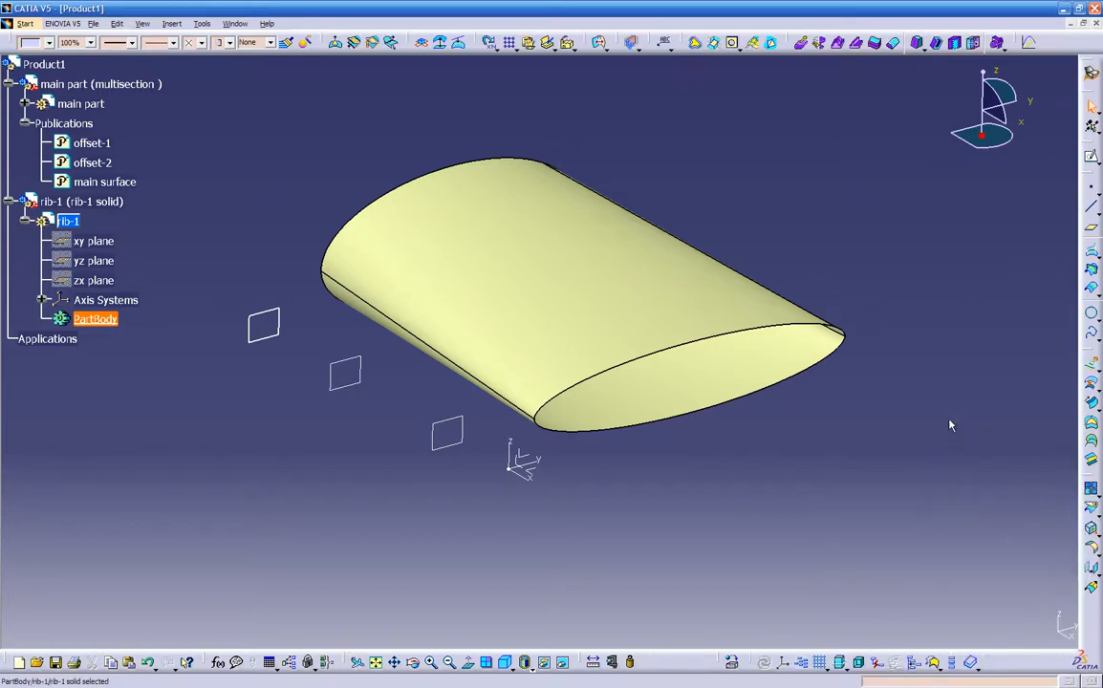
pyautogui.click(1091, 74)
pyautogui.click(1031, 455)
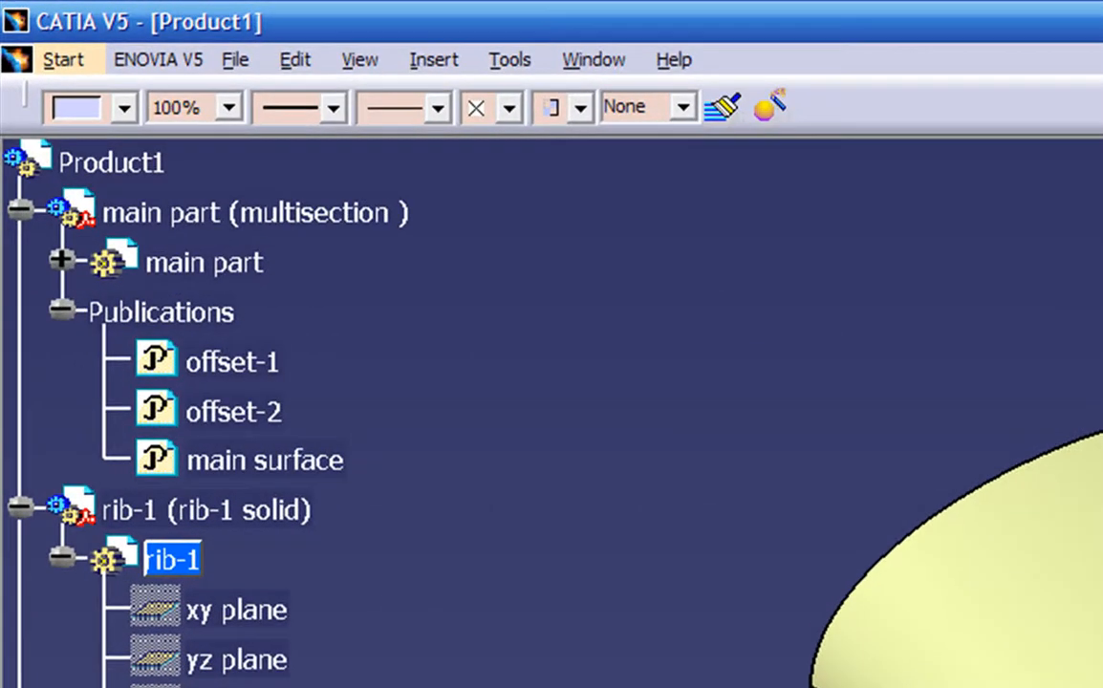
pyautogui.click(45, 54)
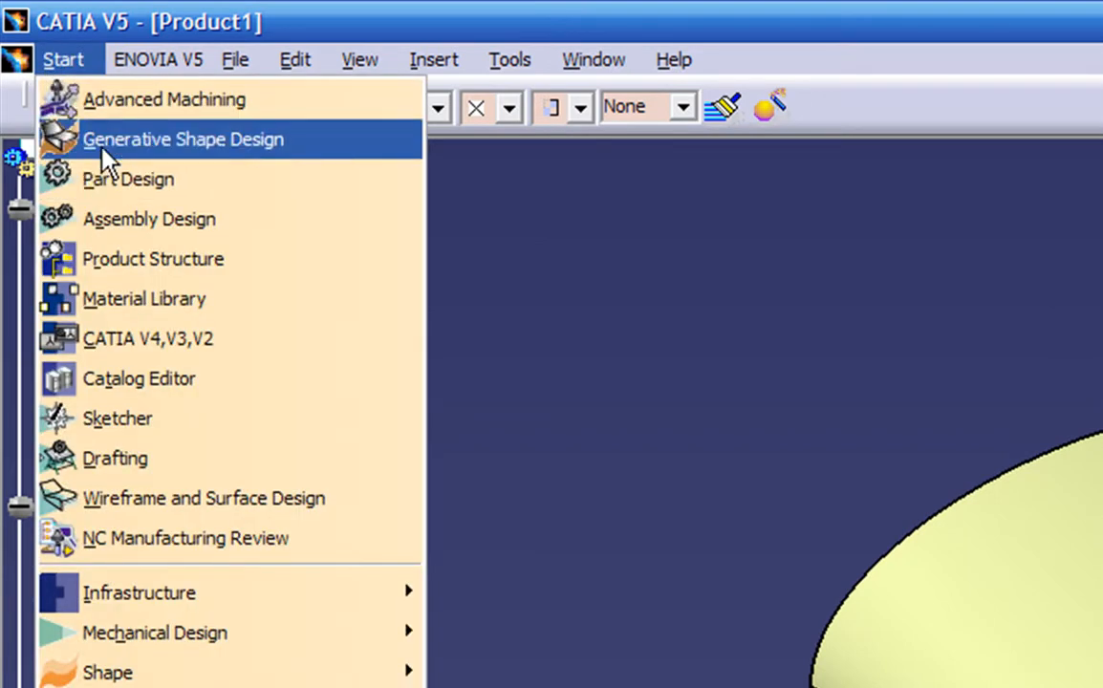
pyautogui.click(102, 148)
pyautogui.click(67, 69)
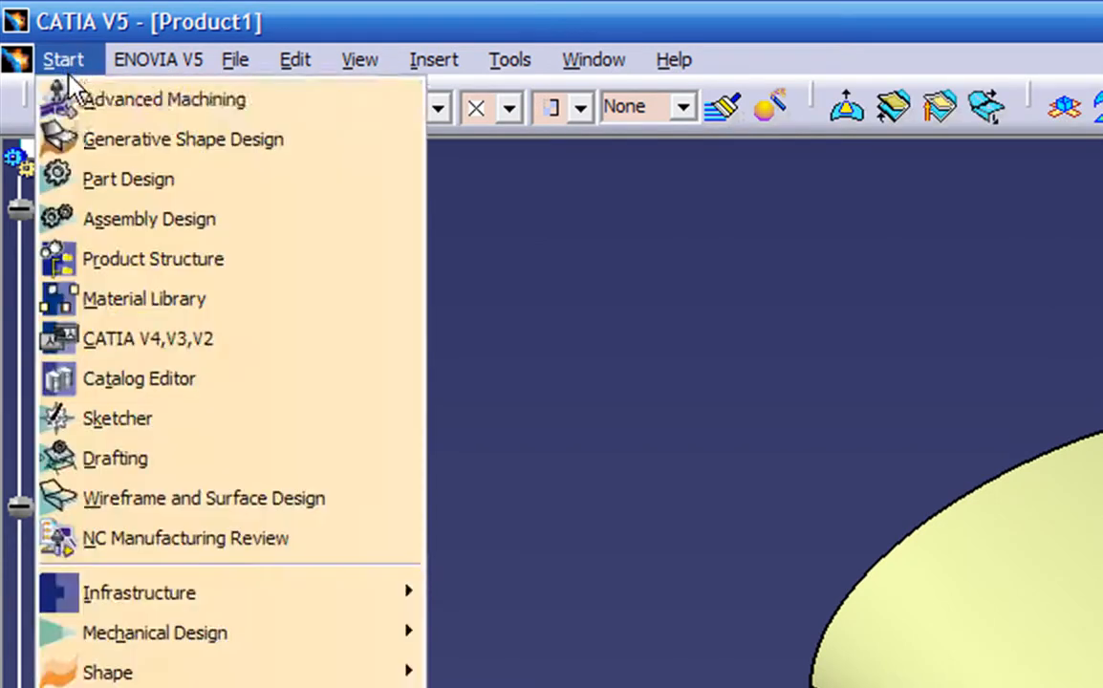
pyautogui.click(95, 184)
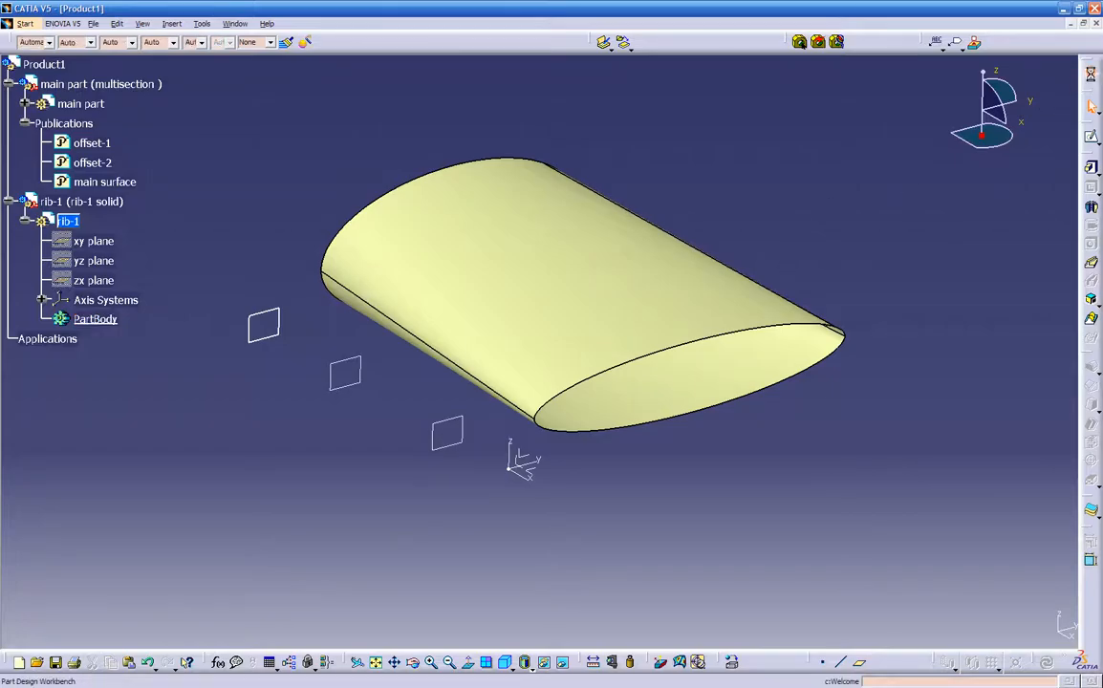
pyautogui.click(945, 457)
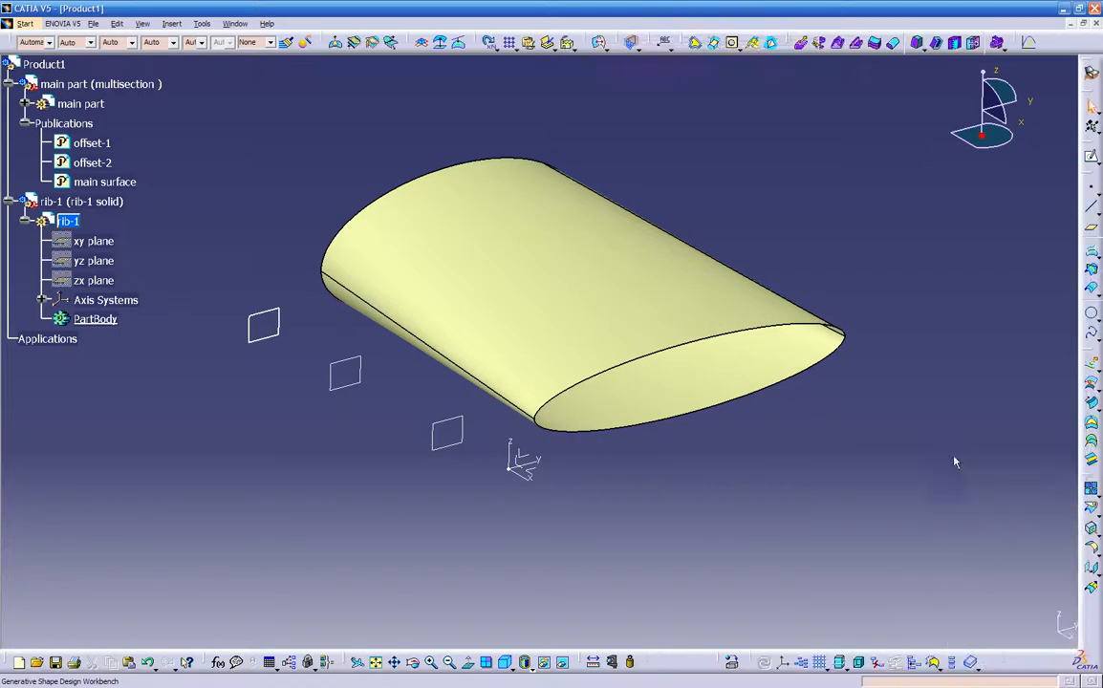
pyautogui.click(1091, 73)
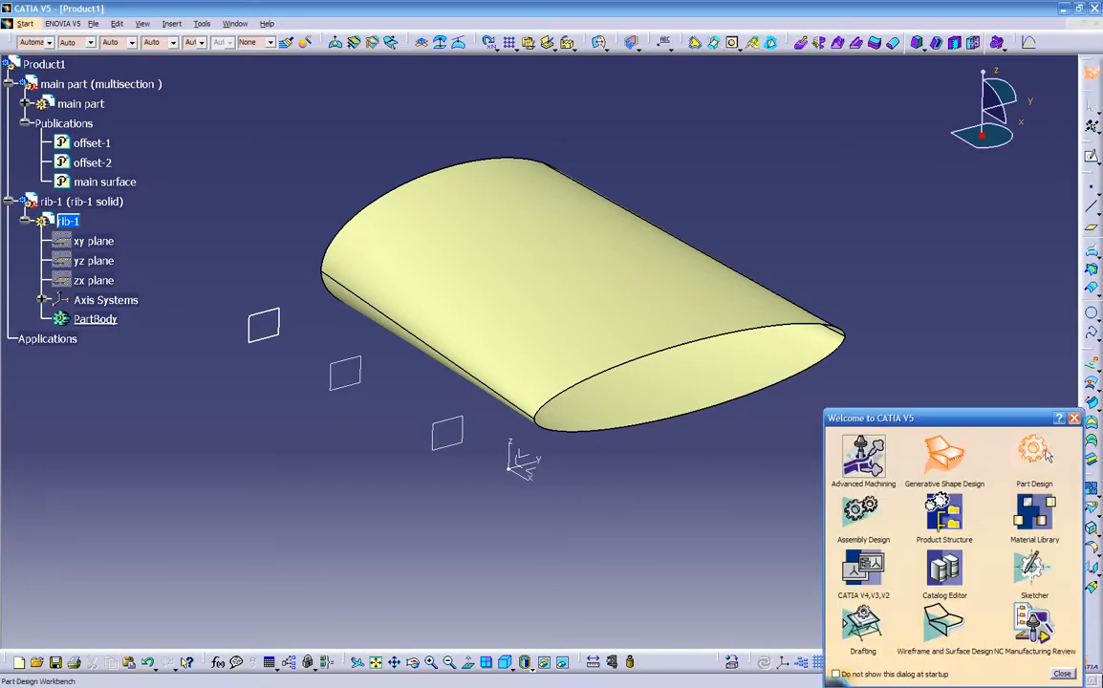
pyautogui.click(1032, 453)
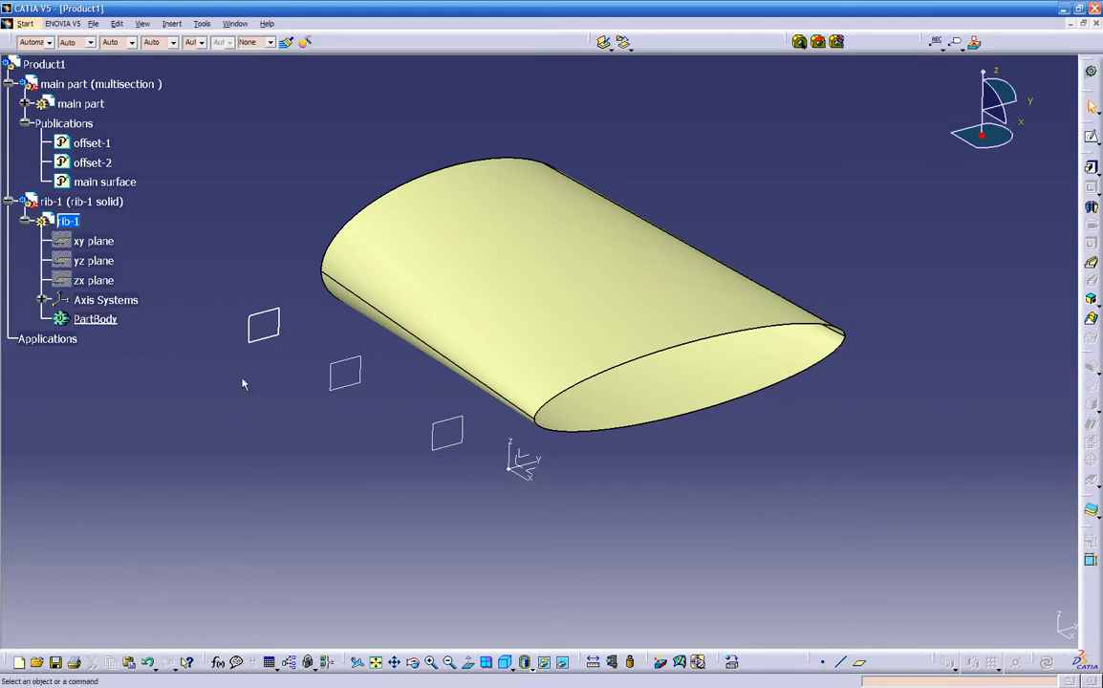
# - Start a sketch in rib-1 on the published offset-1 plane, keeping the link with the selected object
pyautogui.click(1092, 139)
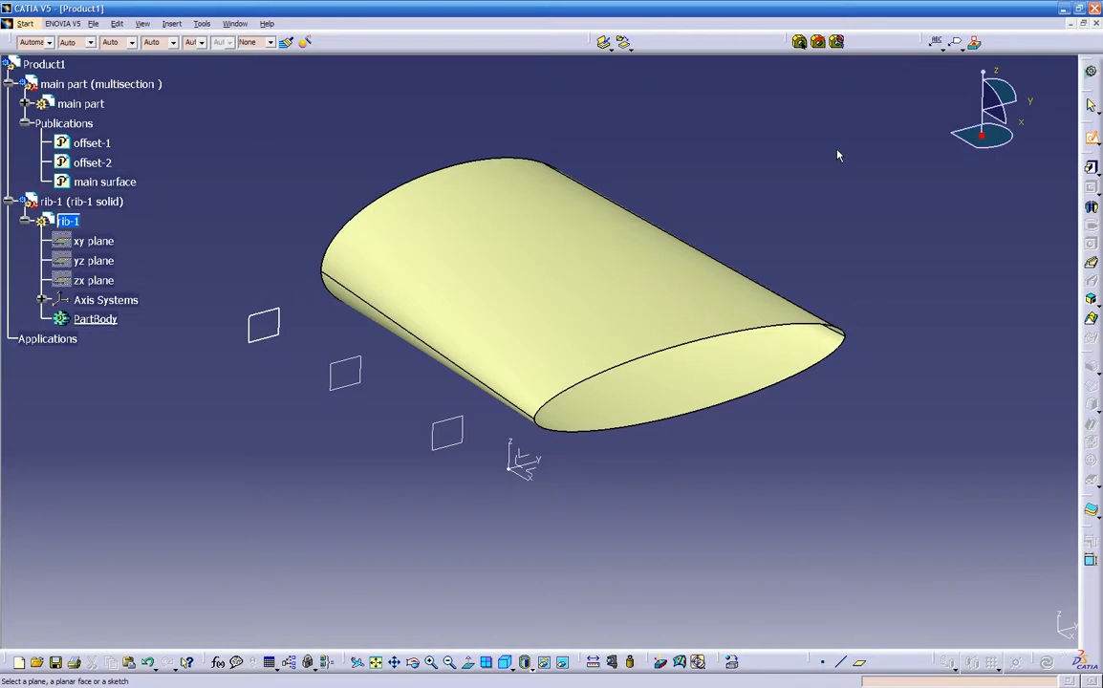
pyautogui.click(96, 147)
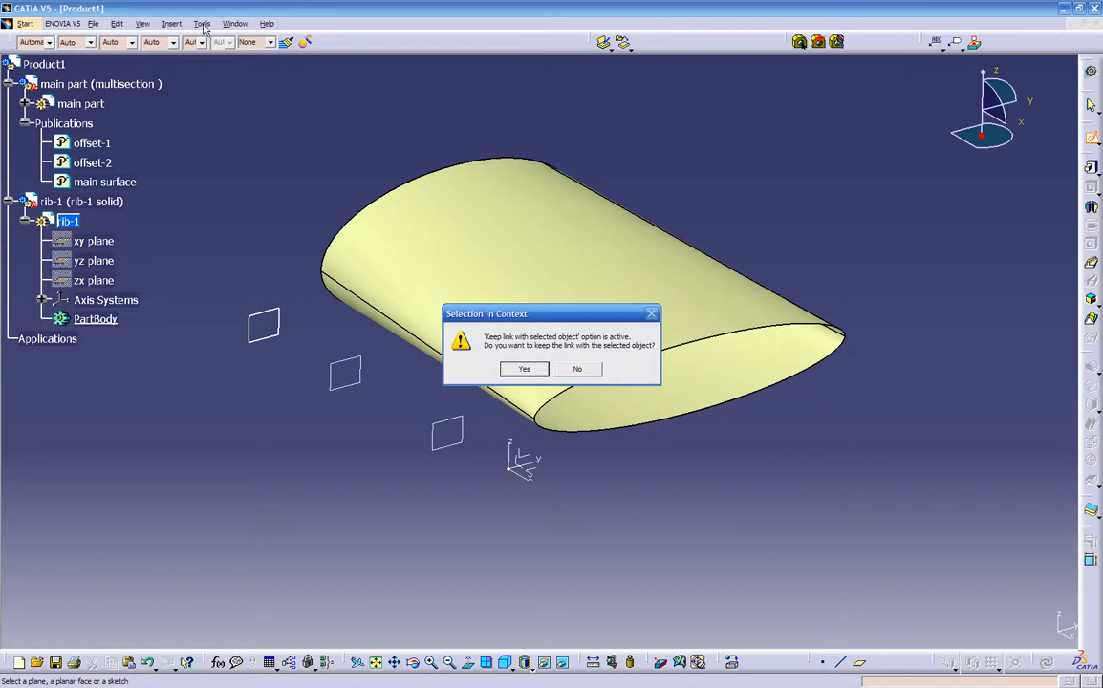
pyautogui.click(524, 370)
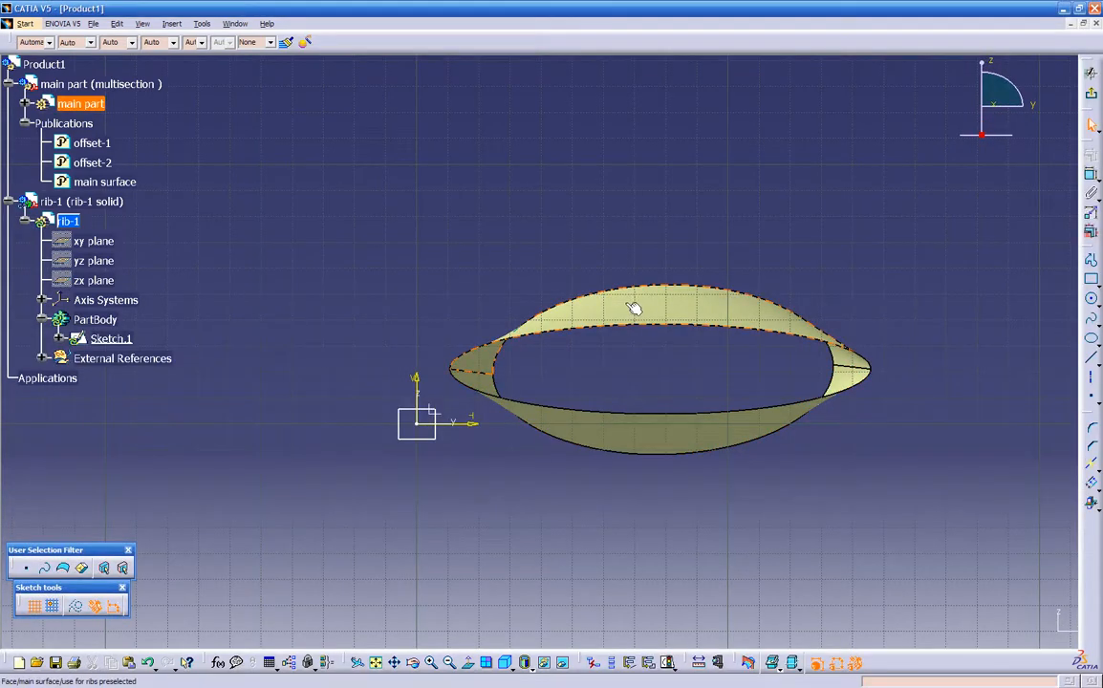
# - Intersect the published main surface with the sketch plane, keeping the link, and exit the sketch
pyautogui.moveTo(431, 381)
pyautogui.mouseDown(button='middle')
pyautogui.moveTo(504, 615)
pyautogui.moveTo(684, 589)
pyautogui.moveTo(450, 436)
pyautogui.moveTo(561, 410)
pyautogui.moveTo(571, 447)
pyautogui.mouseUp(button='middle')
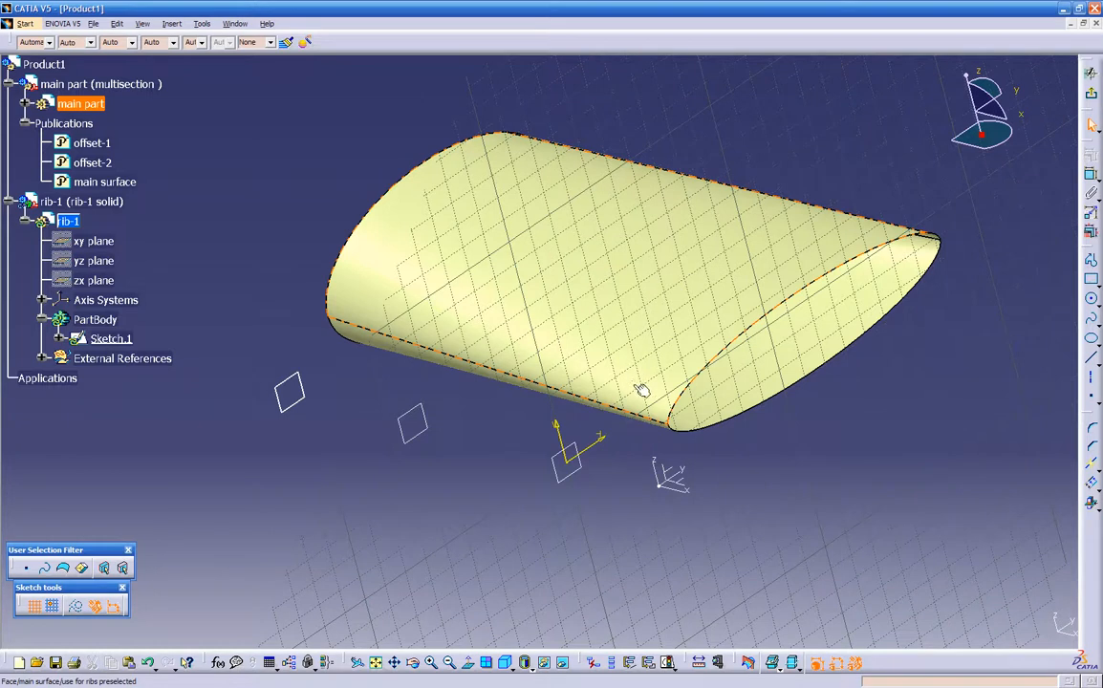
pyautogui.moveTo(443, 525); pyautogui.dragTo(739, 514, button='middle')
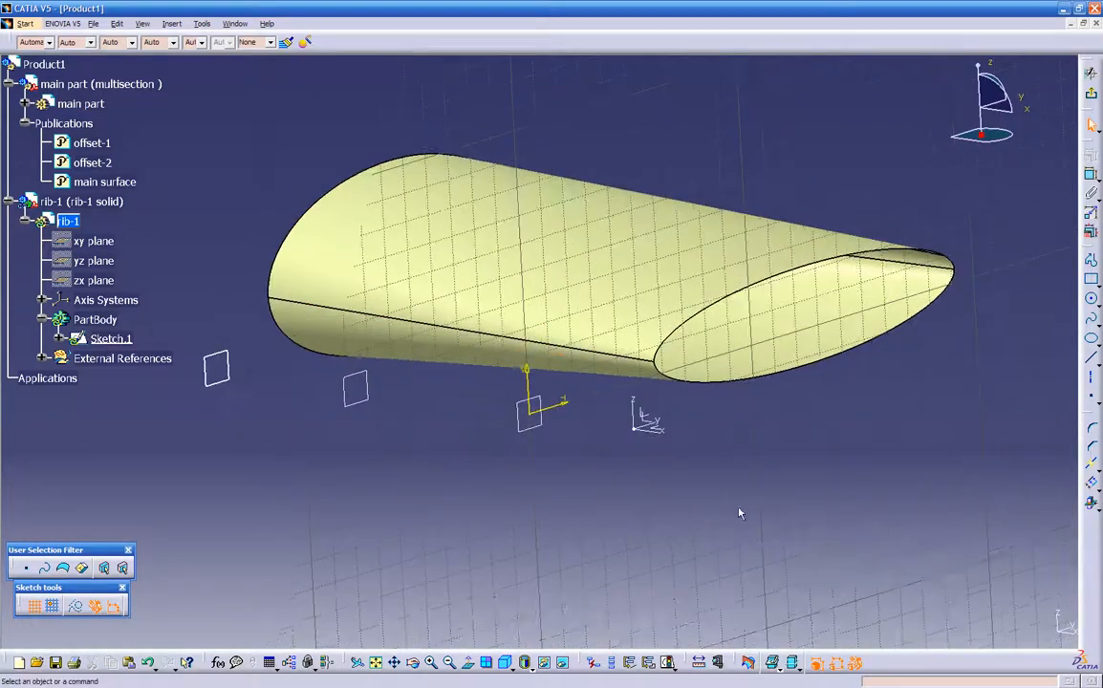
pyautogui.click(1098, 511)
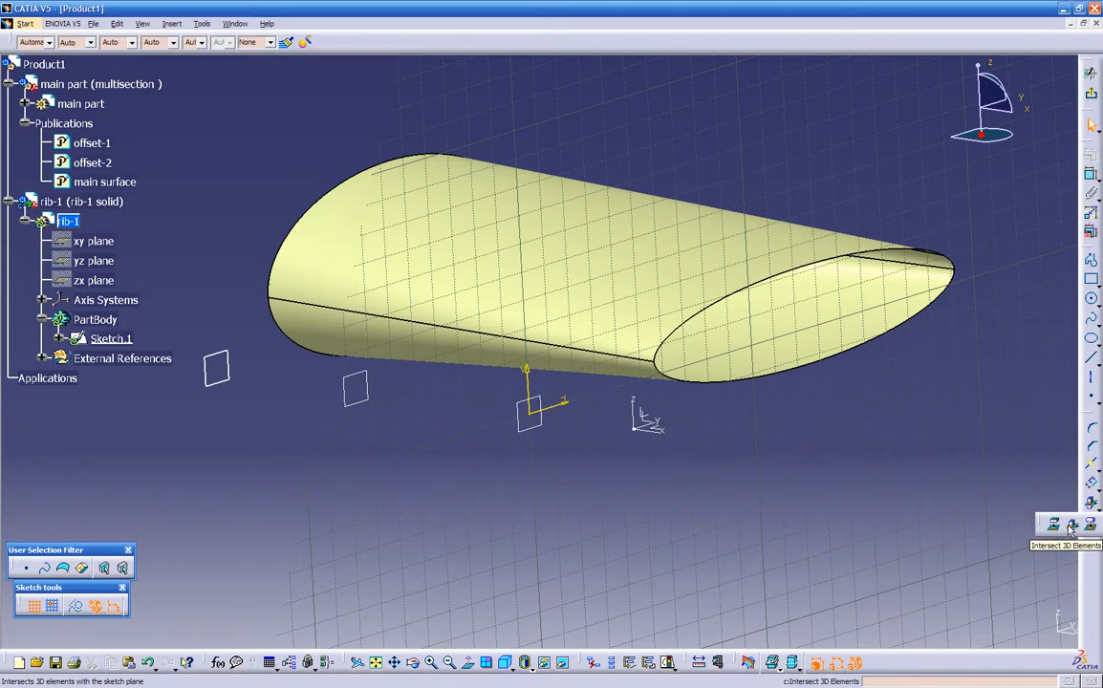
pyautogui.click(1072, 527)
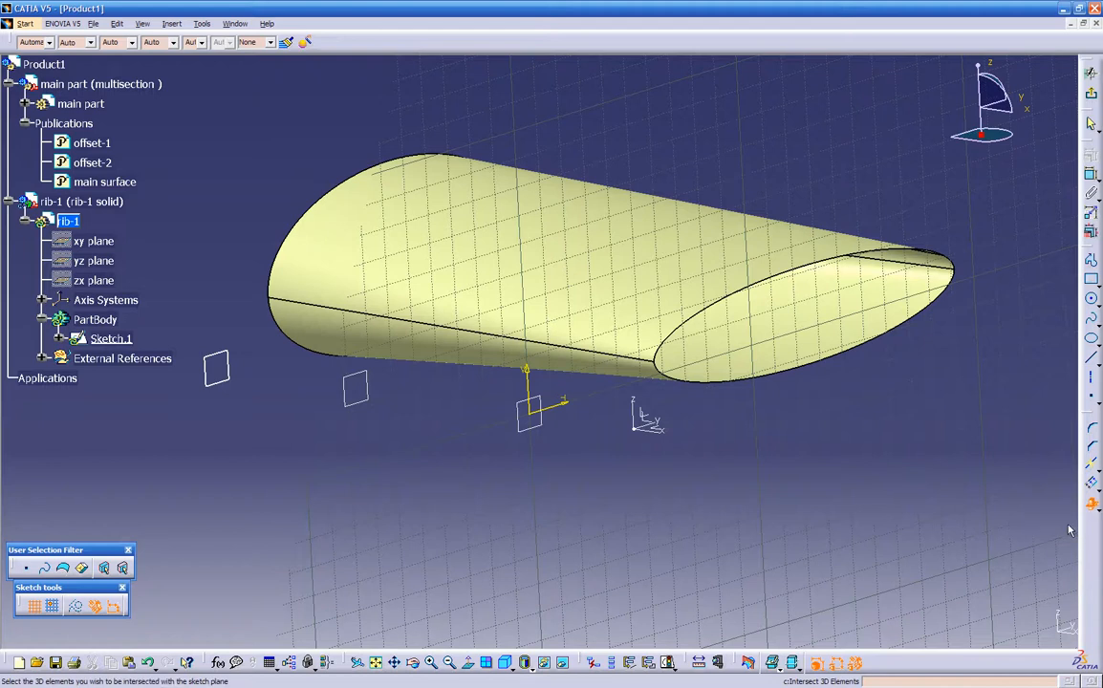
pyautogui.click(103, 183)
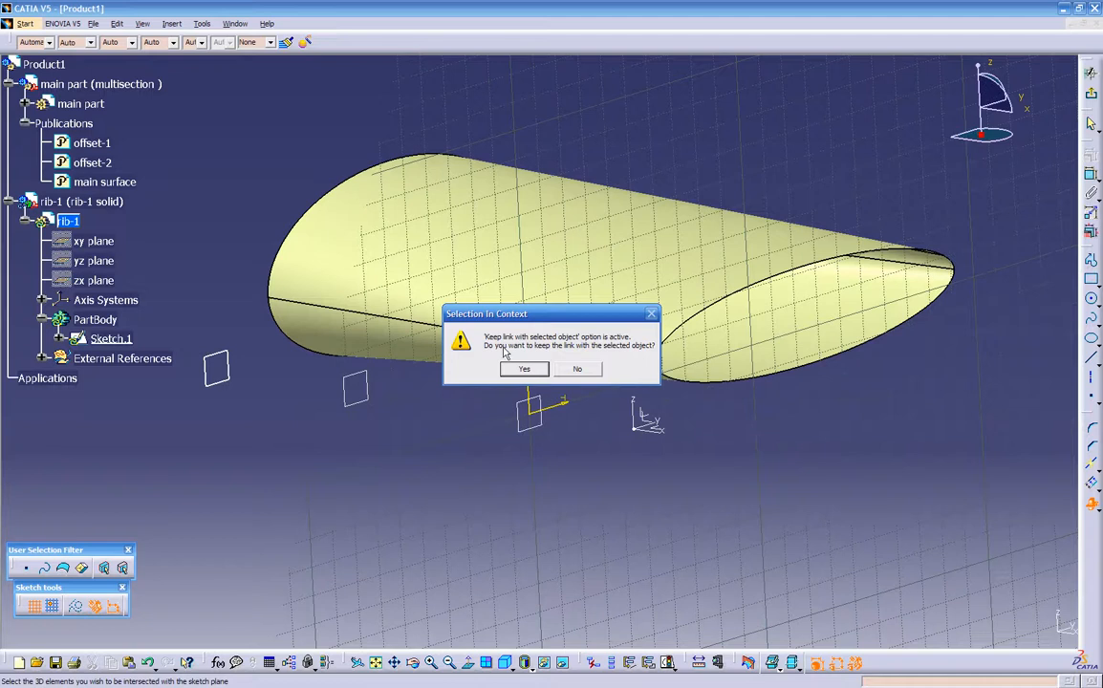
pyautogui.click(535, 371)
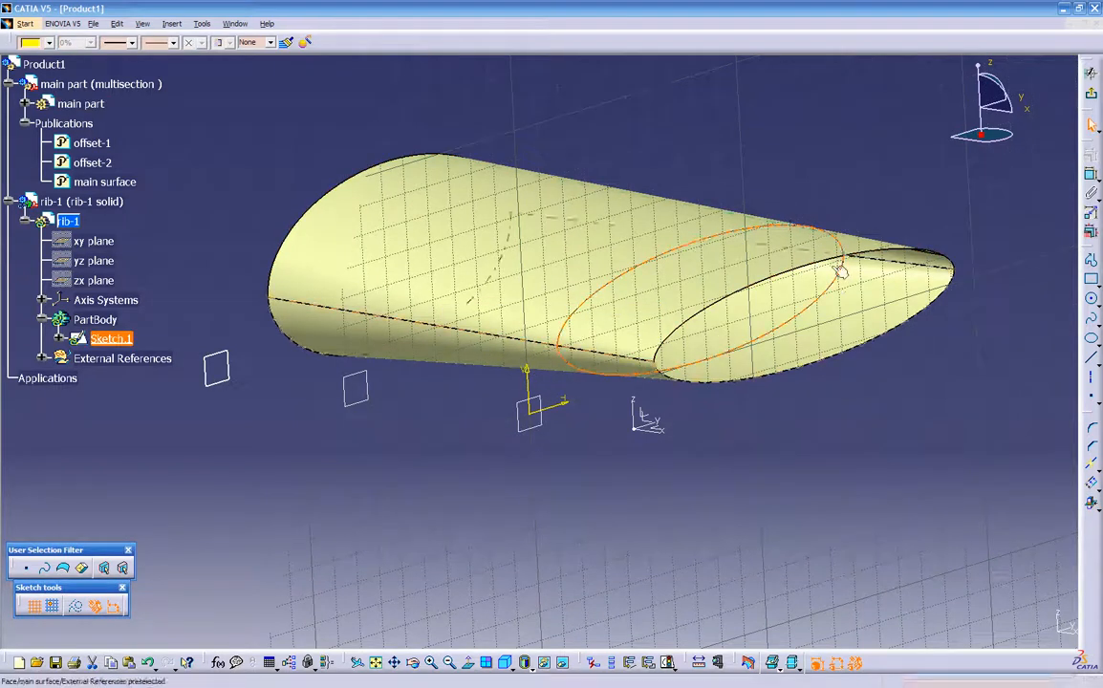
pyautogui.moveTo(567, 513); pyautogui.dragTo(1100, 237, button='middle')
pyautogui.click(1093, 125)
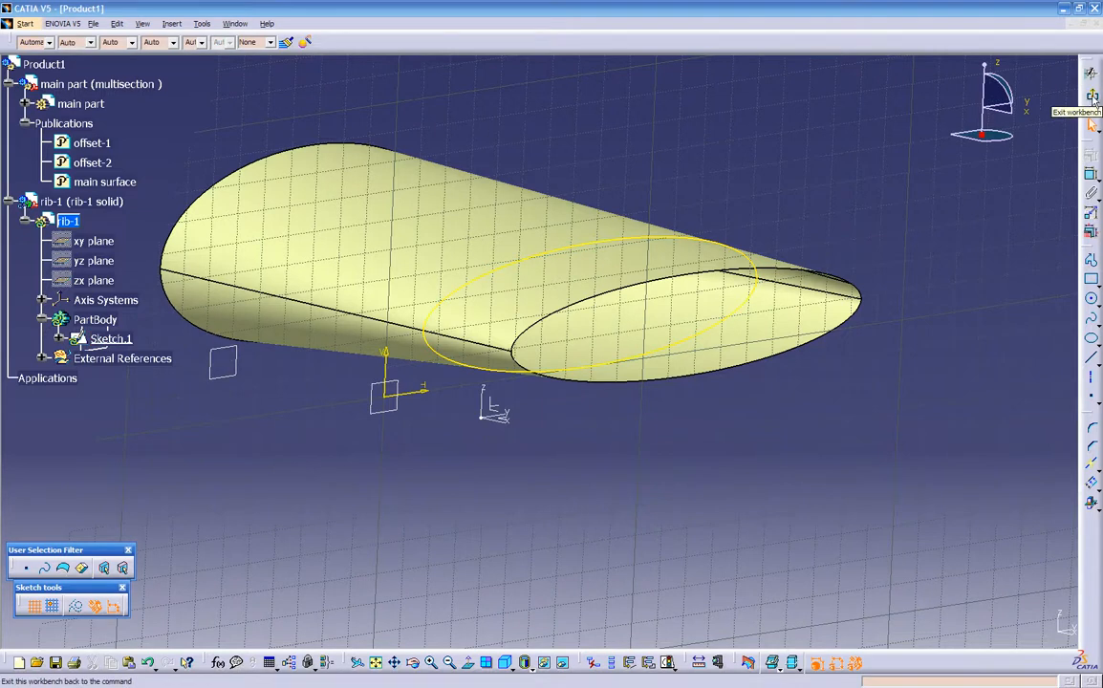
pyautogui.click(1093, 99)
# - Pad the intersection-curve sketch by 0.5 in towards the wing's narrow end
pyautogui.moveTo(809, 435); pyautogui.dragTo(760, 489, button='middle')
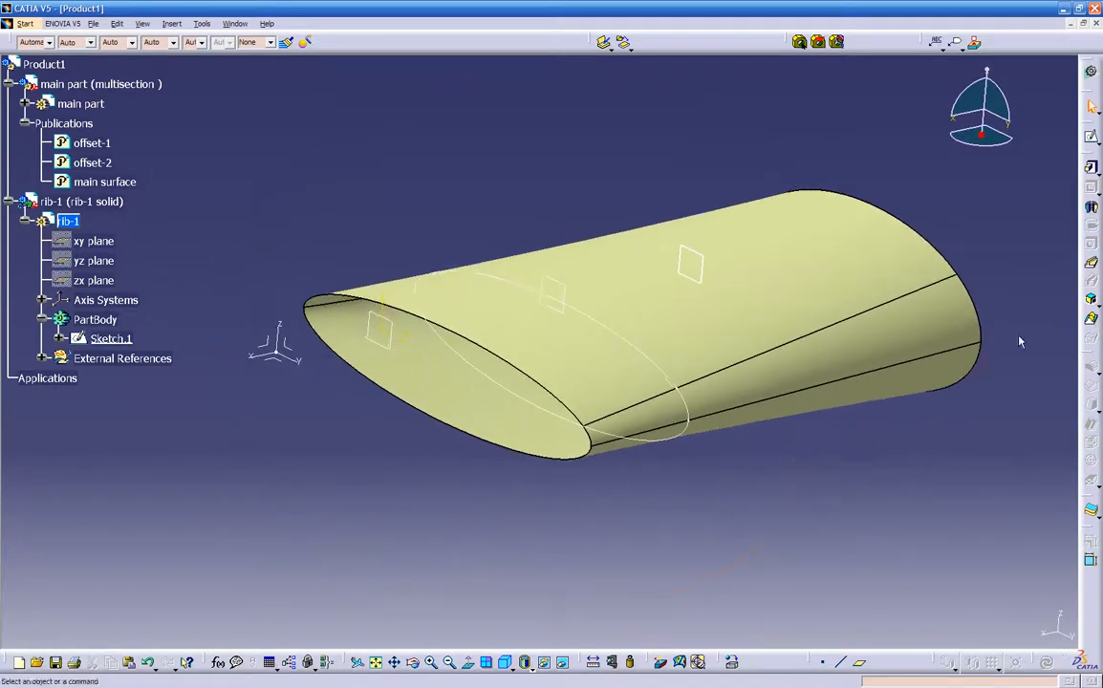
pyautogui.click(1091, 169)
pyautogui.moveTo(775, 312); pyautogui.dragTo(623, 346, button='middle')
pyautogui.click(576, 401)
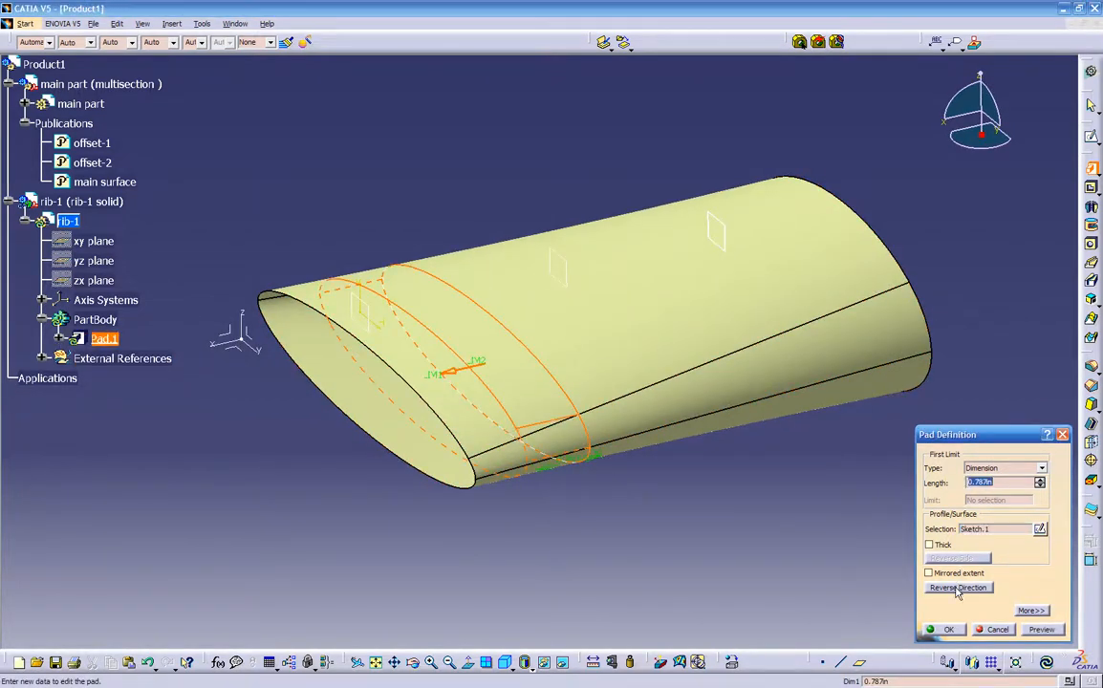
pyautogui.click(957, 589)
pyautogui.moveTo(693, 506); pyautogui.dragTo(659, 416, button='middle')
pyautogui.click(956, 589)
pyautogui.moveTo(330, 392); pyautogui.dragTo(501, 408, button='middle')
pyautogui.moveTo(1000, 482); pyautogui.dragTo(923, 472)
pyautogui.write('.5')
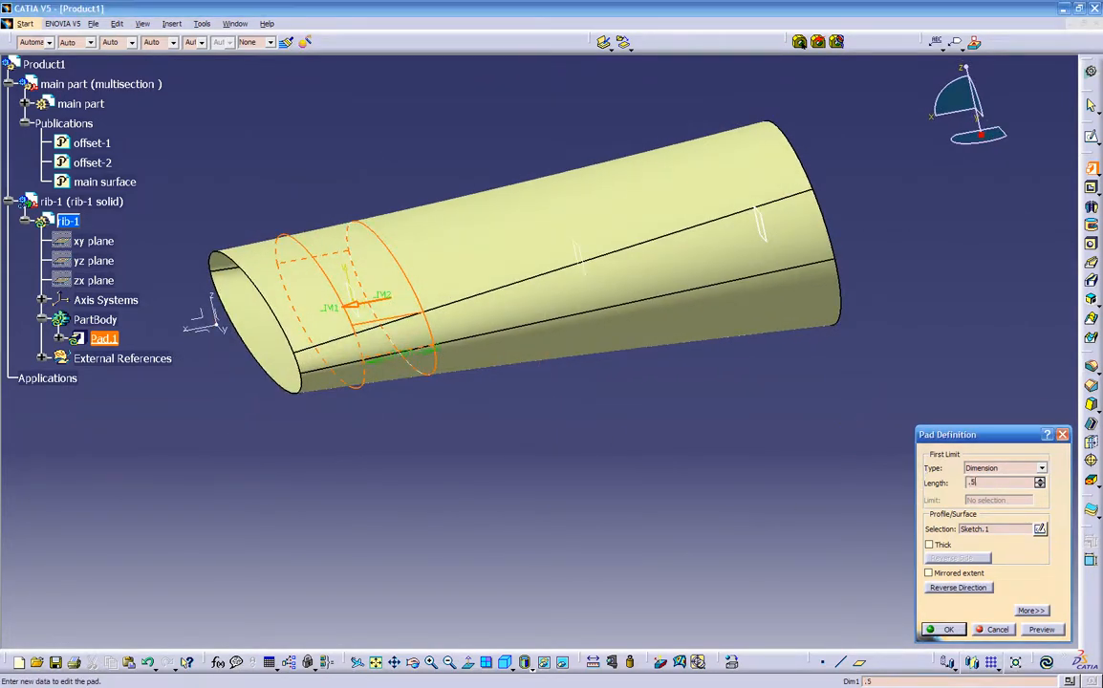
pyautogui.press('Return')
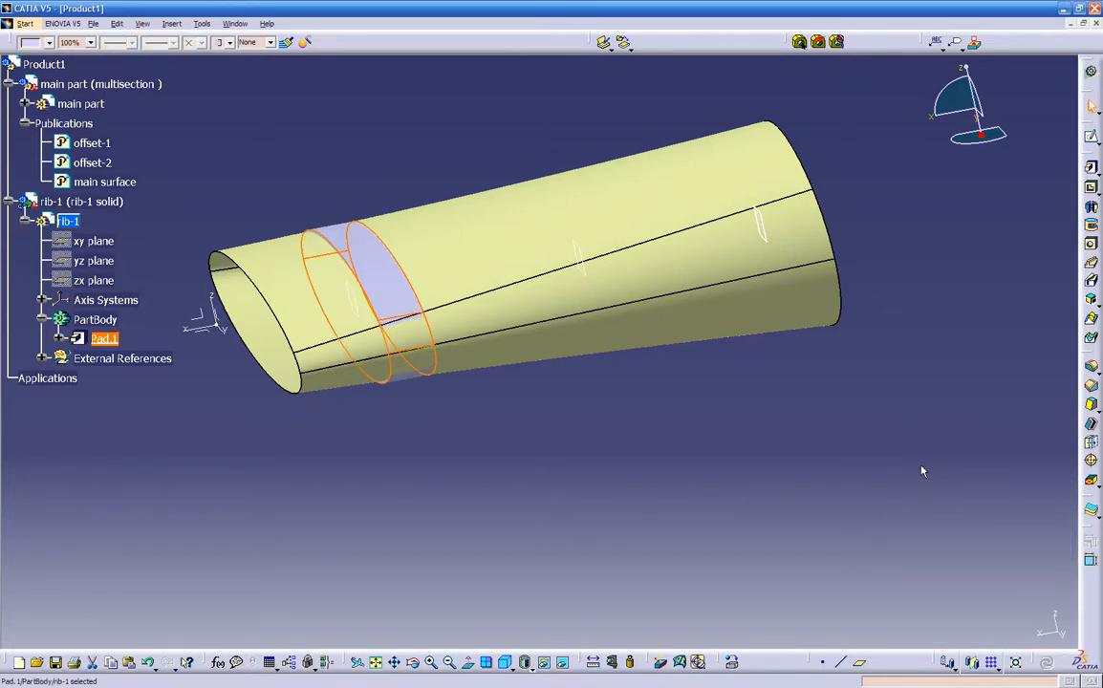
pyautogui.click(562, 409)
# - Split the rib pad with the main surface, keeping the material inside the surface
pyautogui.moveTo(493, 508); pyautogui.dragTo(891, 382, button='middle')
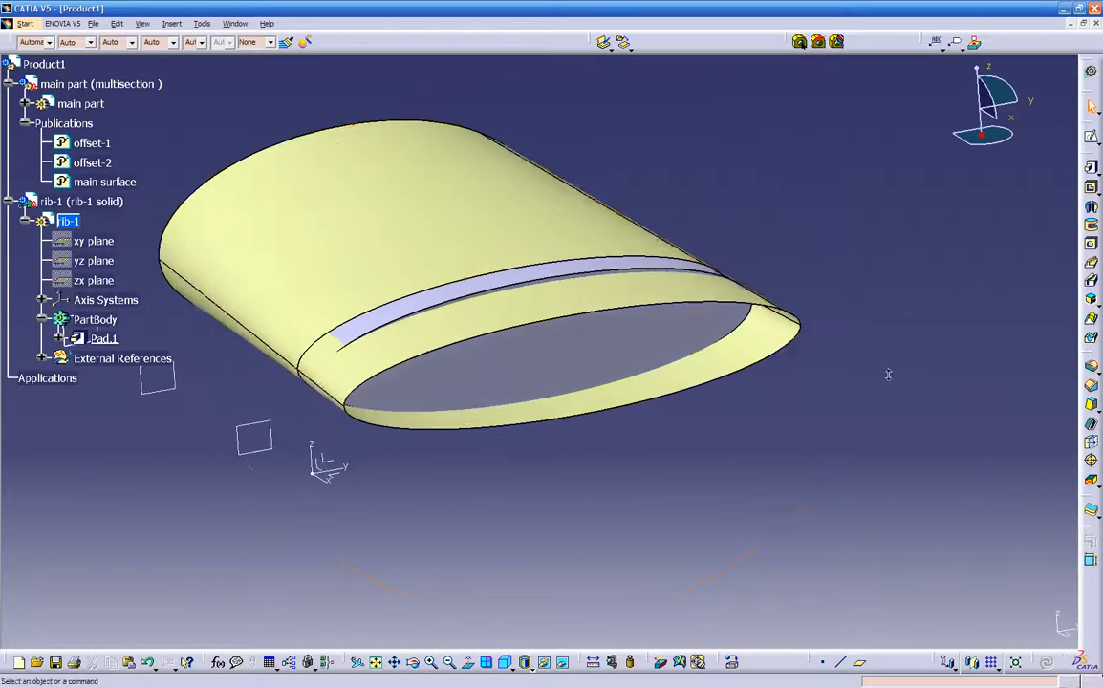
pyautogui.moveTo(507, 295); pyautogui.dragTo(531, 241, button='middle')
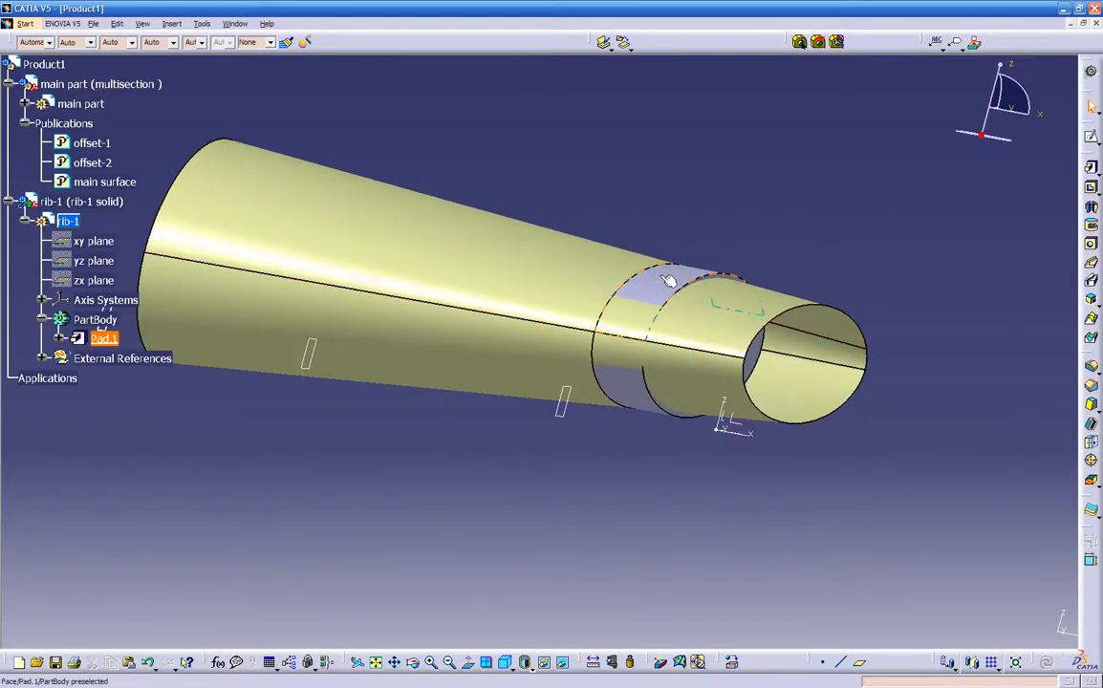
pyautogui.moveTo(424, 223); pyautogui.dragTo(602, 464, button='middle')
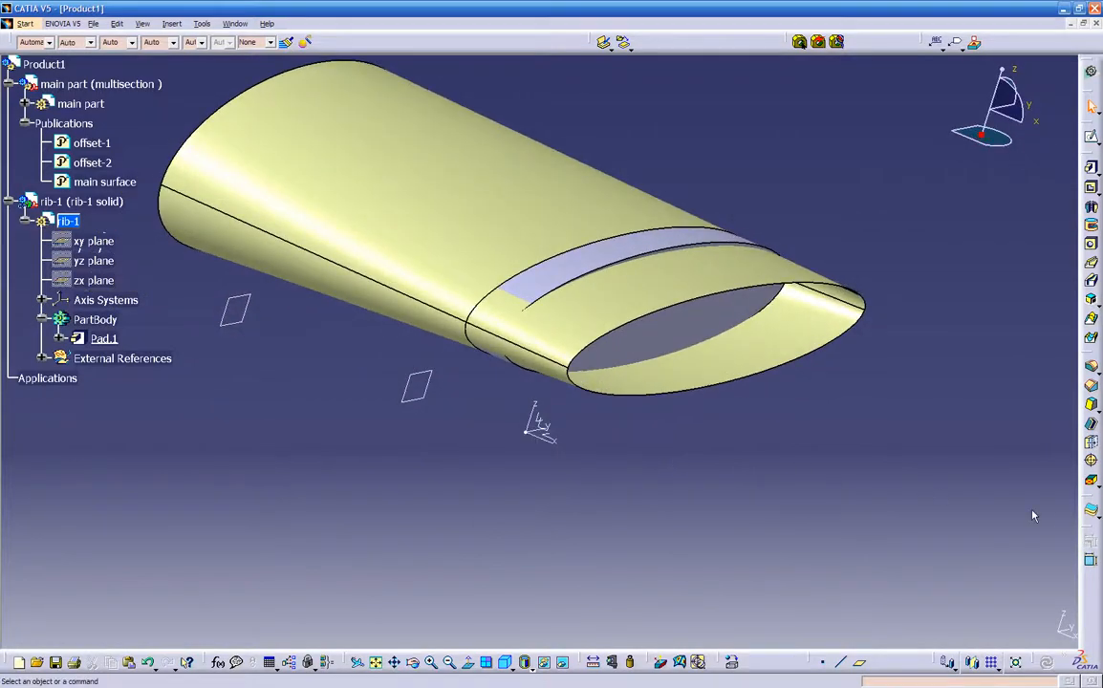
pyautogui.click(1099, 517)
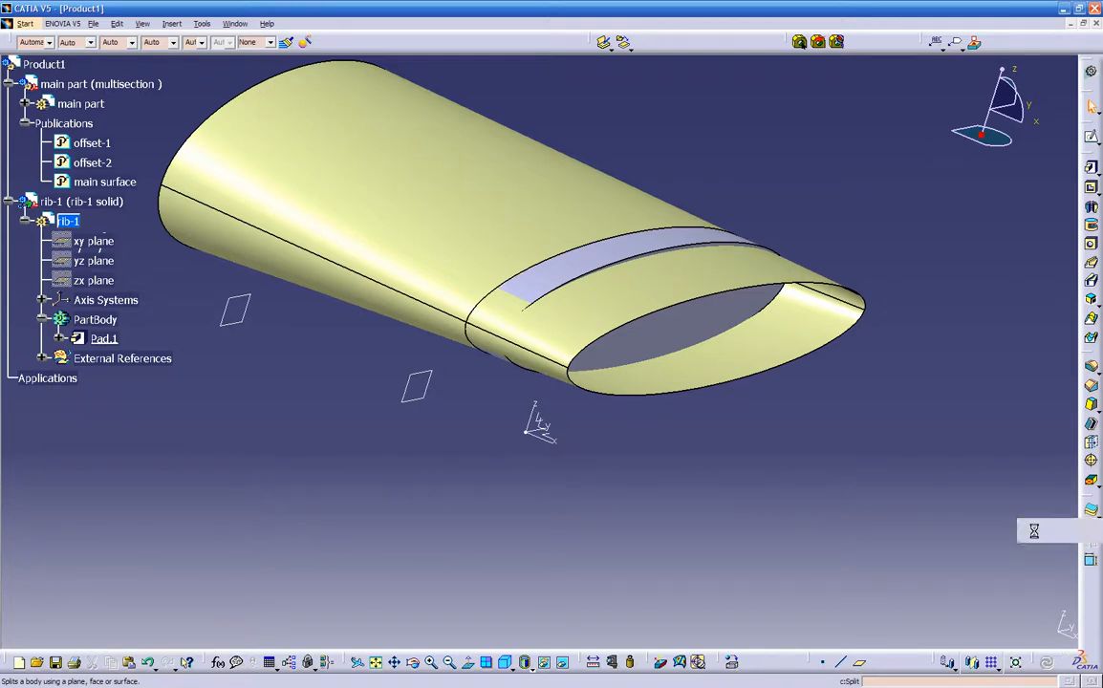
pyautogui.click(1034, 531)
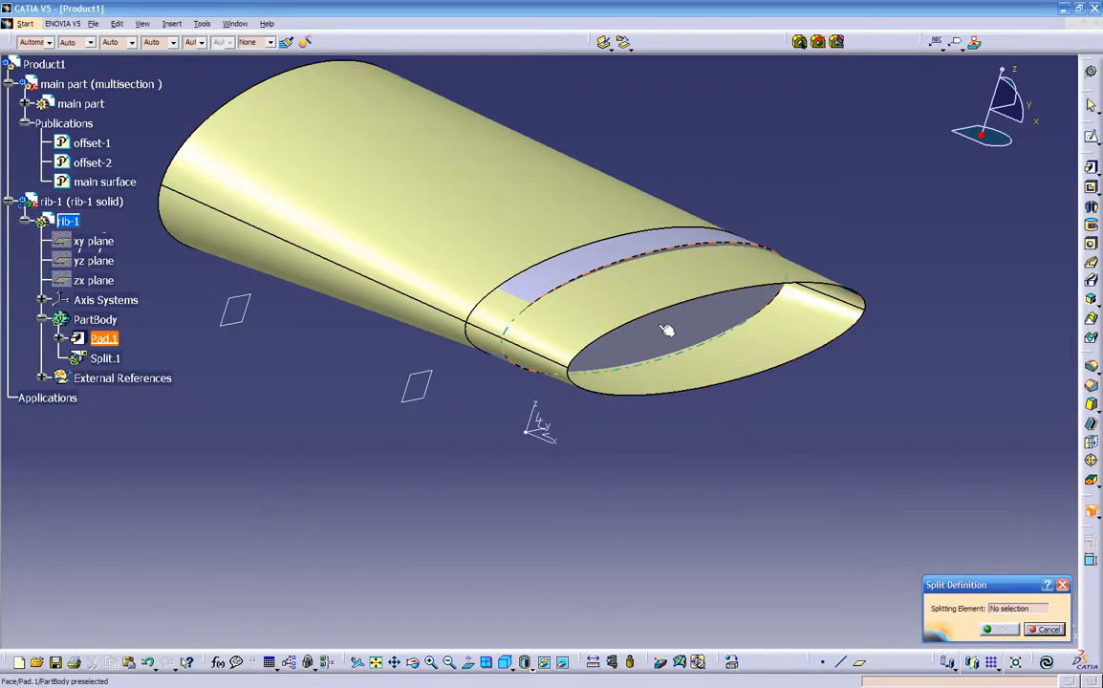
pyautogui.click(528, 212)
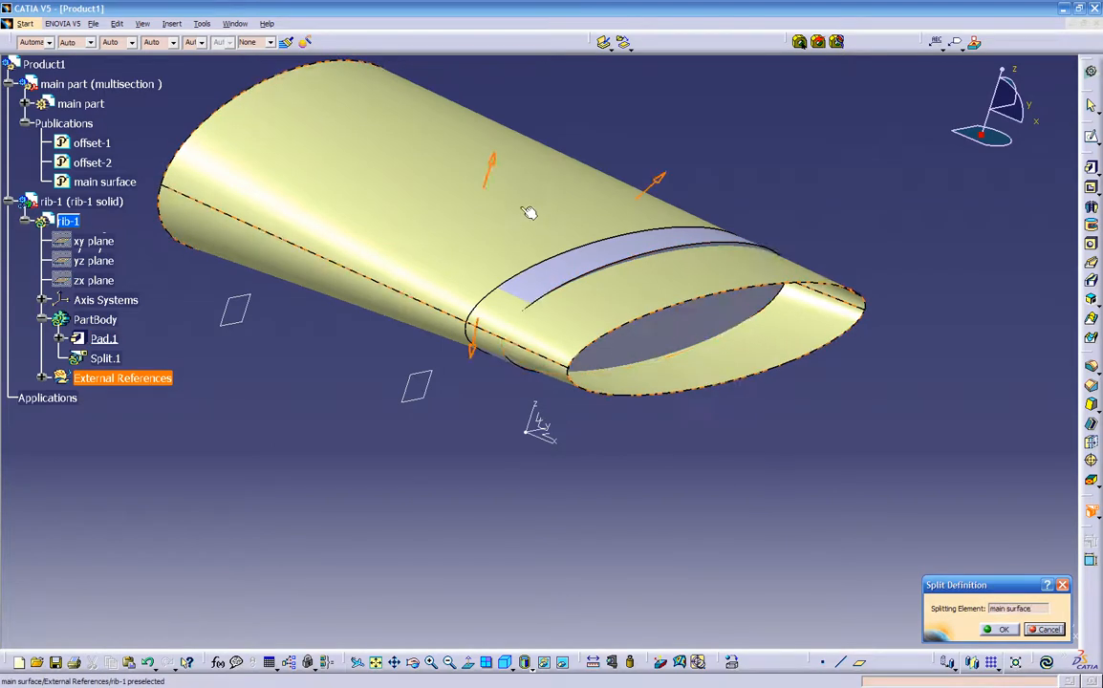
pyautogui.click(494, 167)
pyautogui.moveTo(673, 439); pyautogui.dragTo(564, 410, button='middle')
pyautogui.click(1002, 629)
pyautogui.moveTo(683, 479); pyautogui.dragTo(719, 438, button='middle')
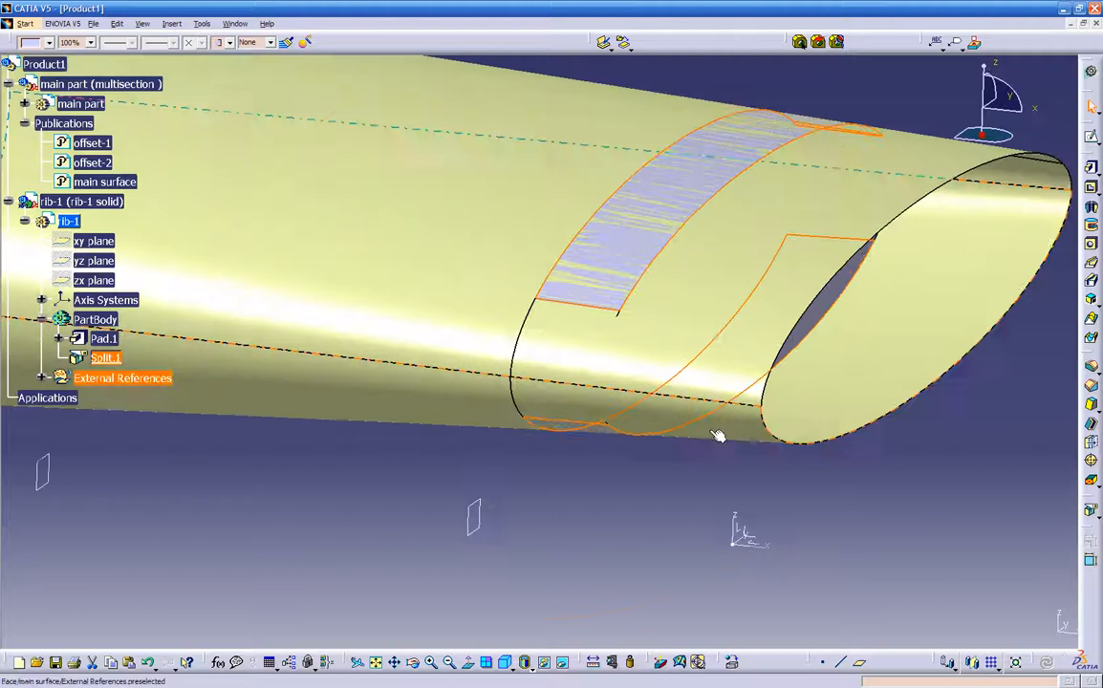
pyautogui.click(569, 510)
# - Expand the External References and the pad of rib-1 in the tree to examine the linked geometry
pyautogui.moveTo(569, 510); pyautogui.dragTo(239, 385, button='middle')
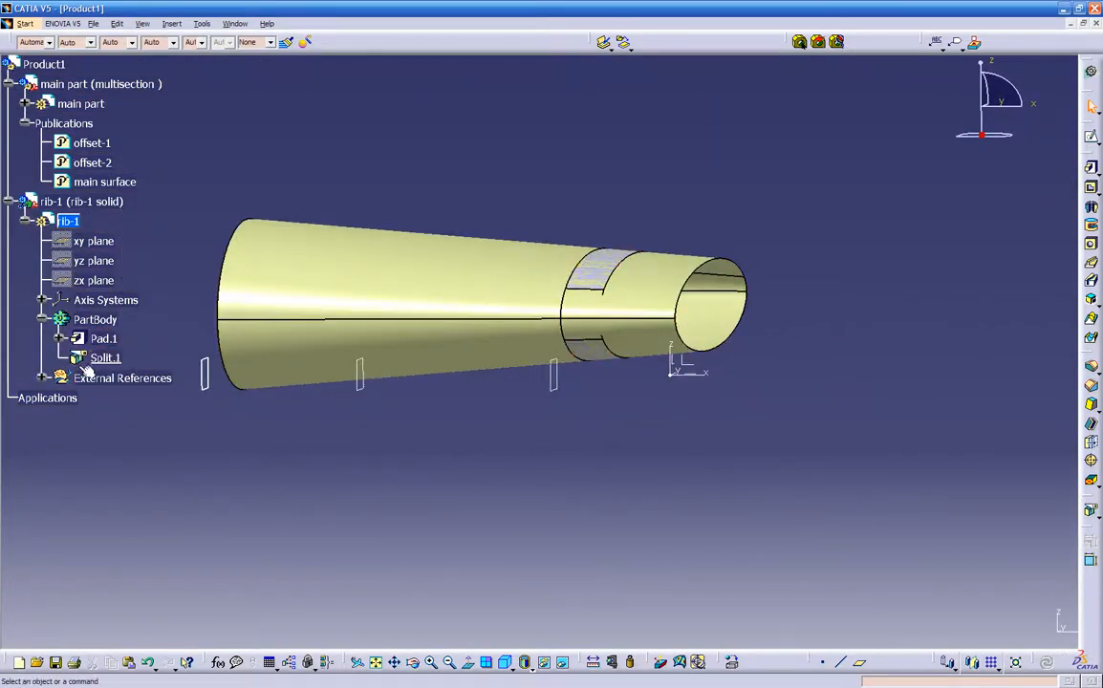
pyautogui.click(41, 378)
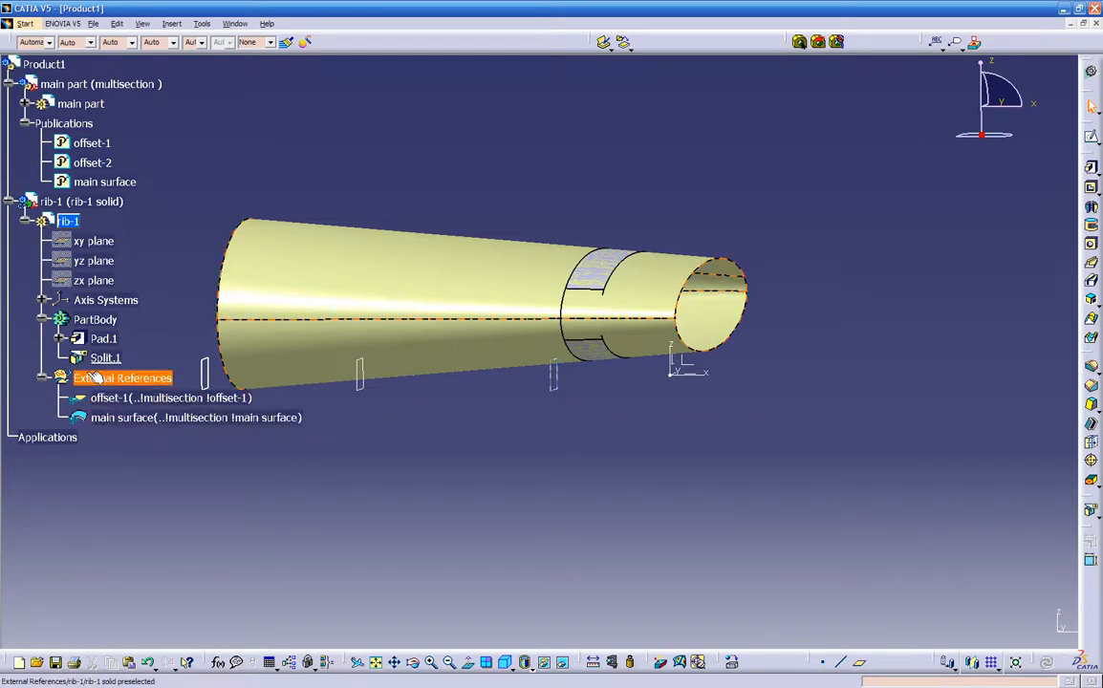
pyautogui.click(60, 339)
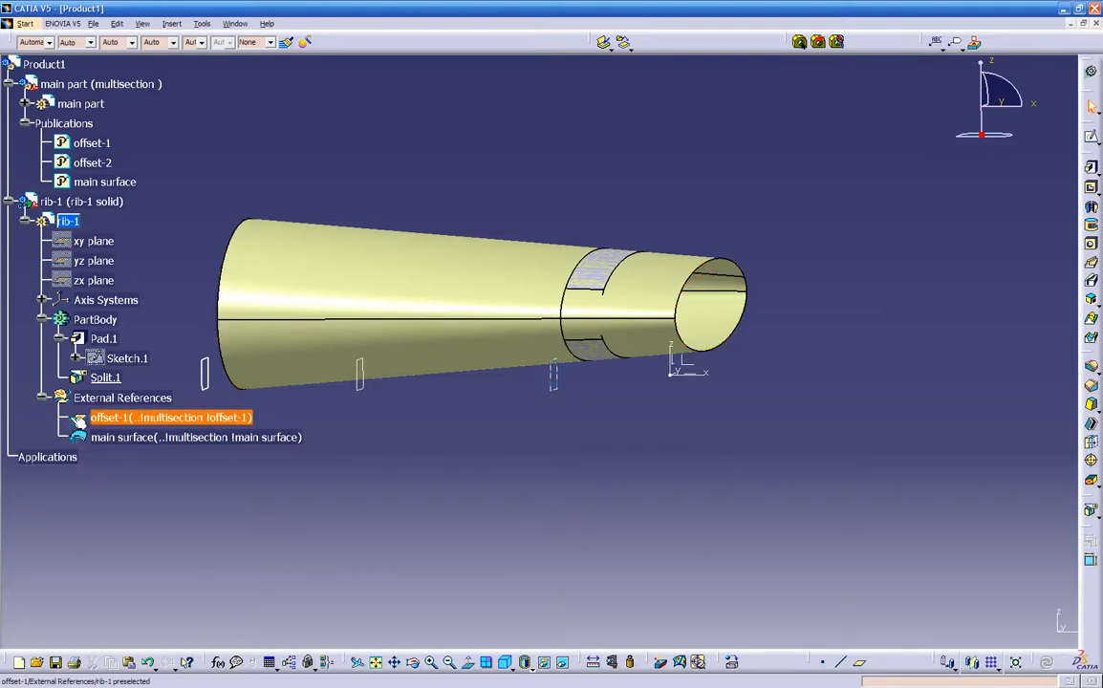
# - Fillet the edges of the rib's end face towards the wing's narrow end with a 0.05 in radius and tangency propagation
pyautogui.moveTo(406, 418); pyautogui.dragTo(364, 455, button='middle')
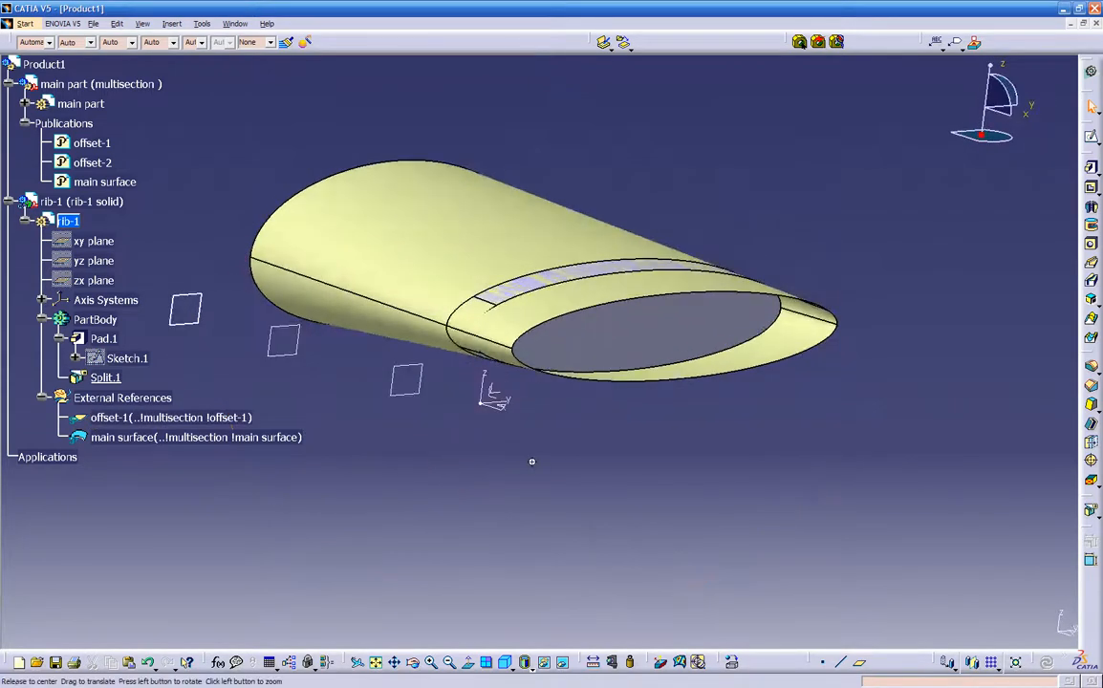
pyautogui.moveTo(535, 465); pyautogui.dragTo(507, 457, button='middle')
pyautogui.click(622, 329)
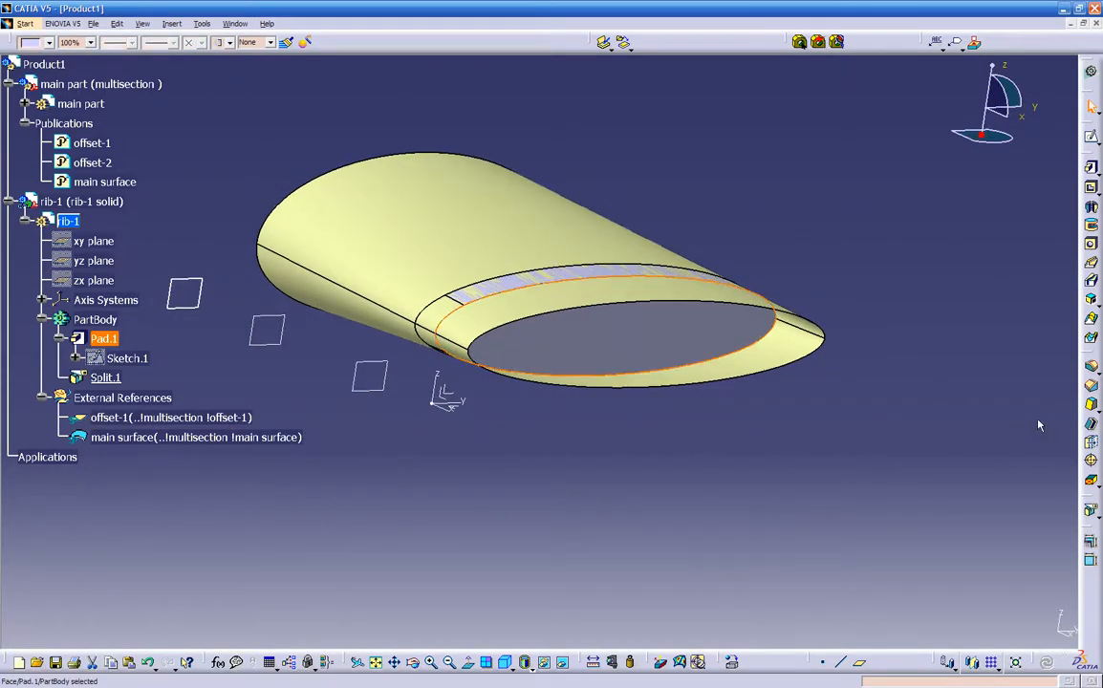
pyautogui.click(1091, 366)
pyautogui.moveTo(567, 456); pyautogui.dragTo(576, 361, button='middle')
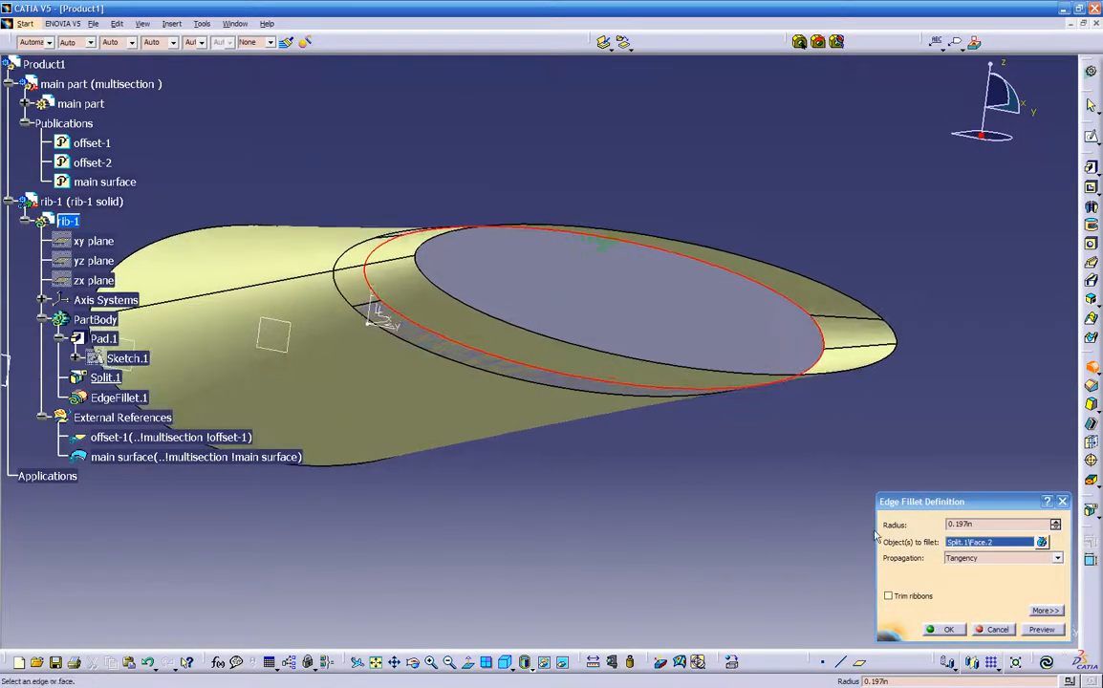
pyautogui.moveTo(985, 525); pyautogui.dragTo(843, 503)
pyautogui.write('.05')
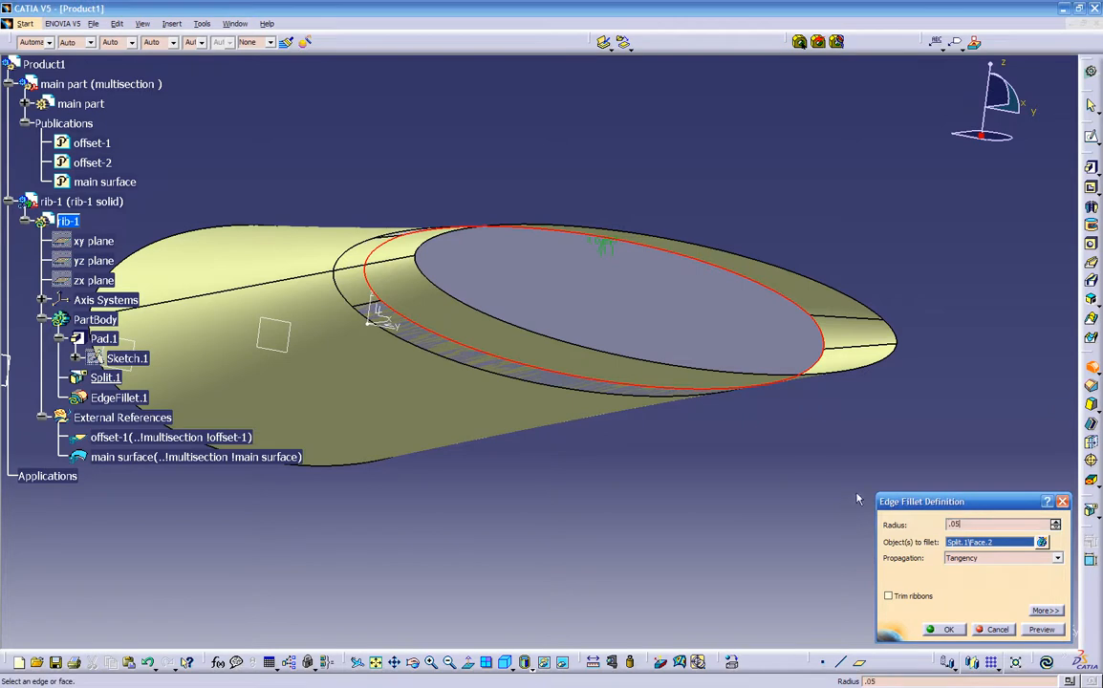
pyautogui.click(1034, 626)
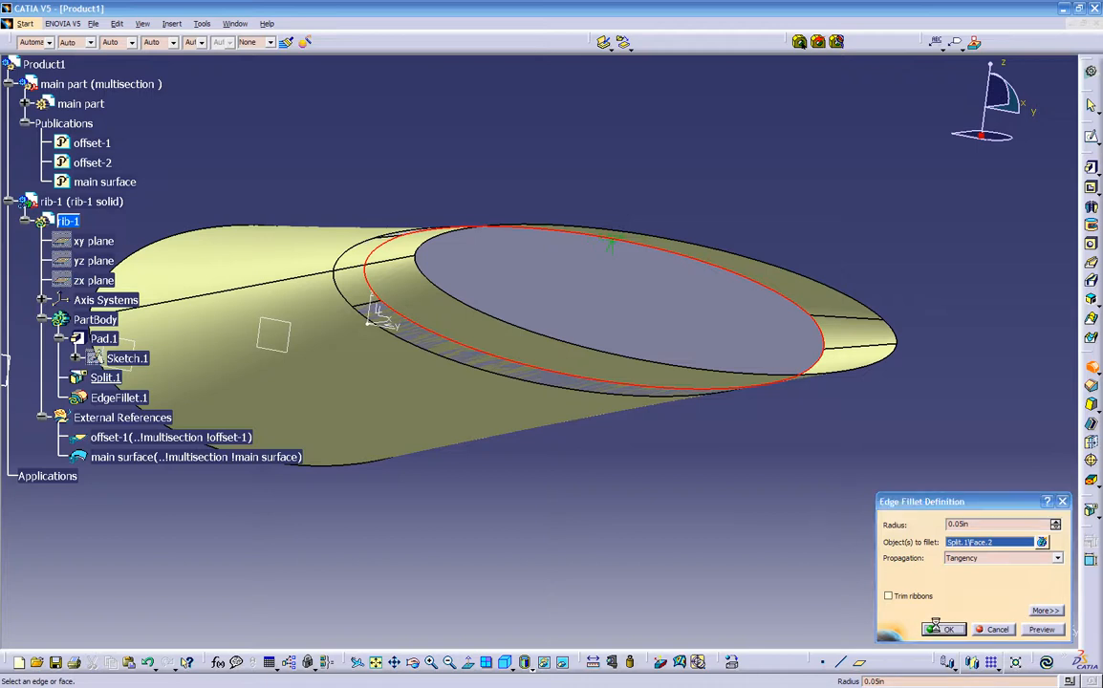
pyautogui.press('Return')
# - Place a hole towards one end of the rib's filleted end face and set its diameter to 0.5 in
pyautogui.moveTo(693, 407); pyautogui.dragTo(846, 436, button='middle')
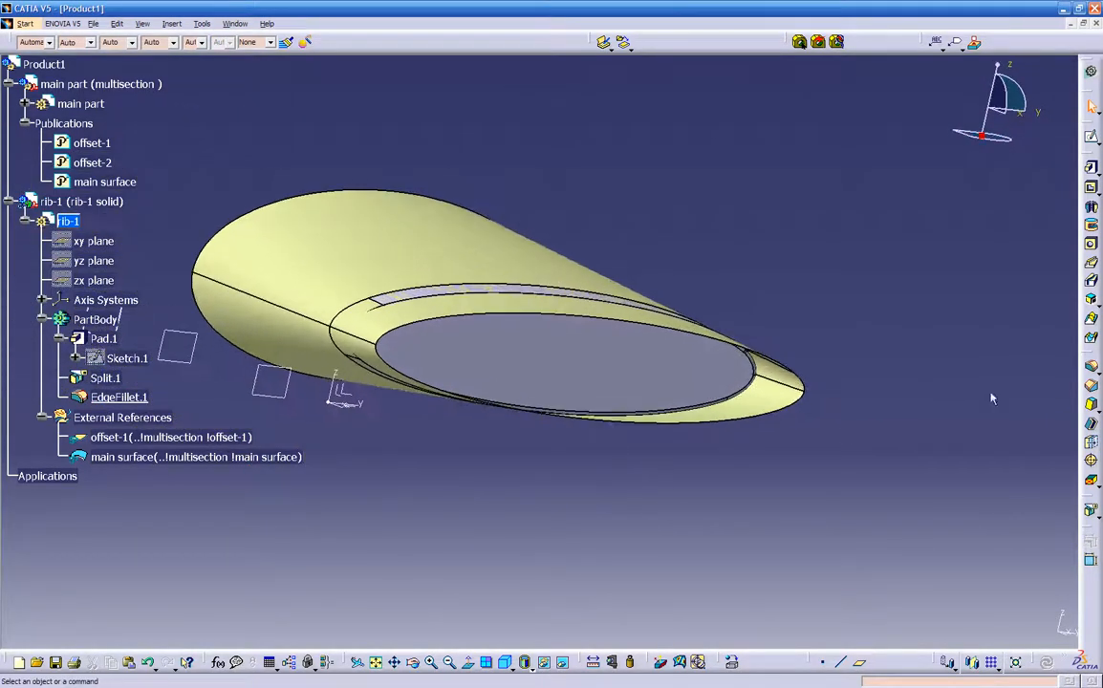
pyautogui.click(1091, 244)
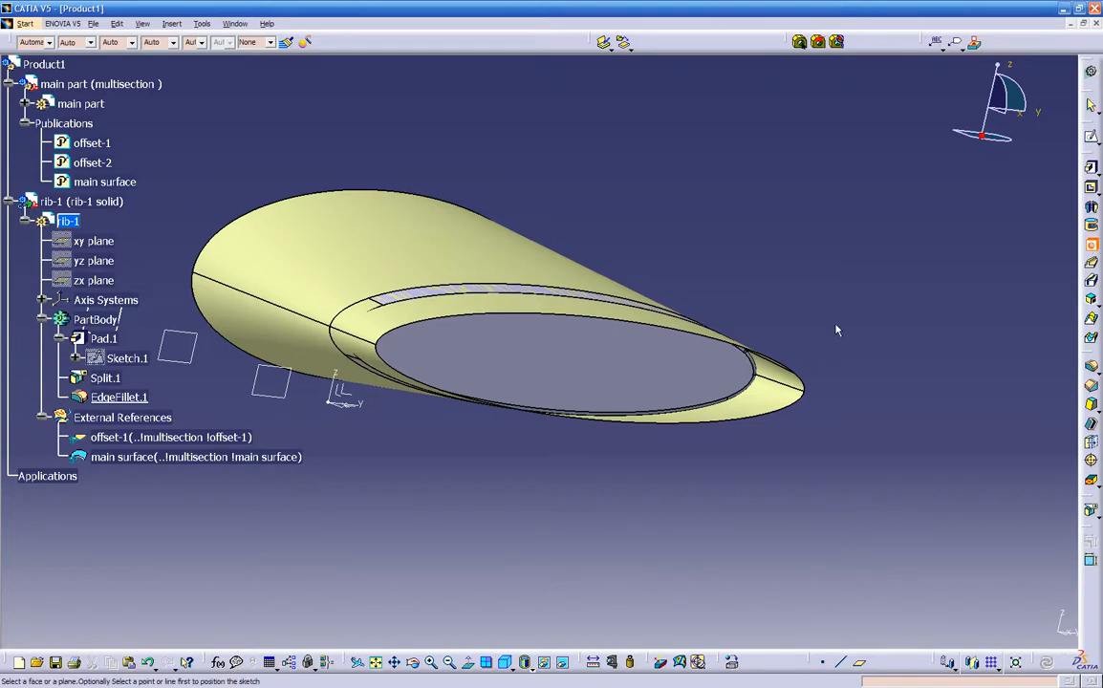
pyautogui.click(503, 353)
pyautogui.moveTo(519, 376); pyautogui.dragTo(614, 275, button='middle')
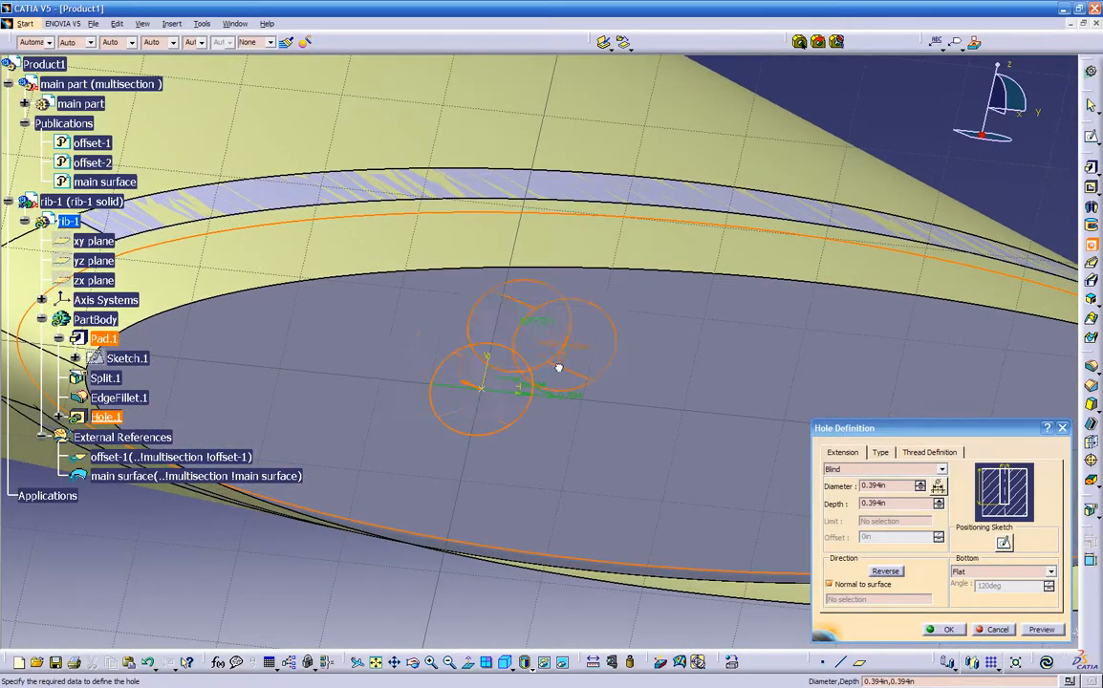
pyautogui.moveTo(451, 414); pyautogui.dragTo(470, 374, button='middle')
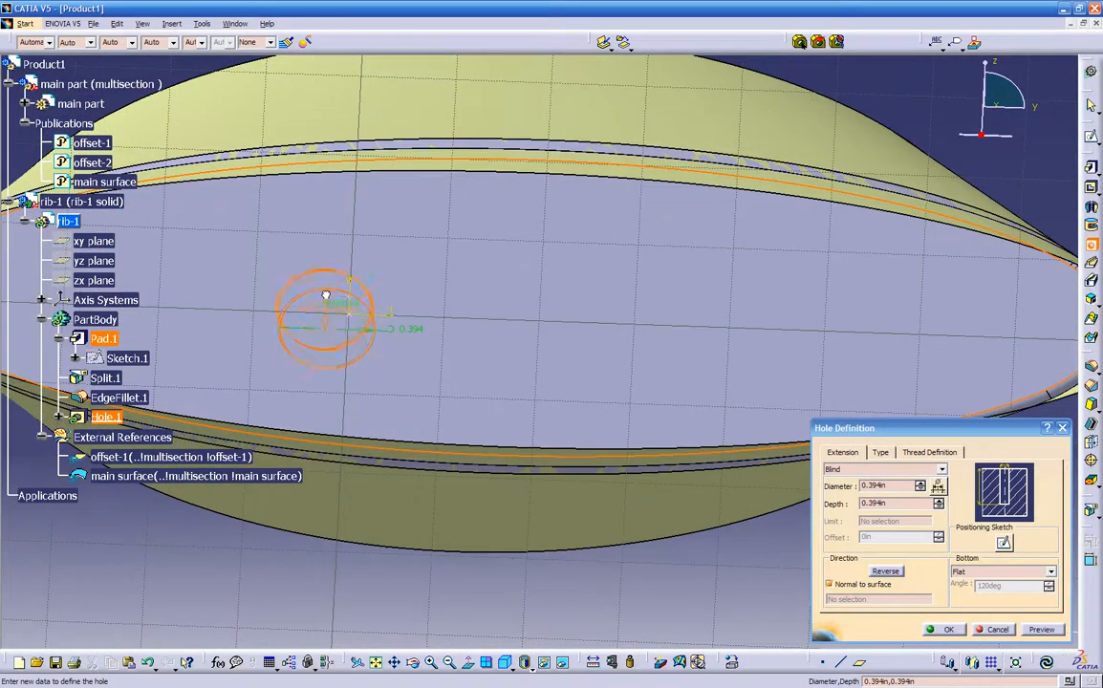
pyautogui.click(325, 299)
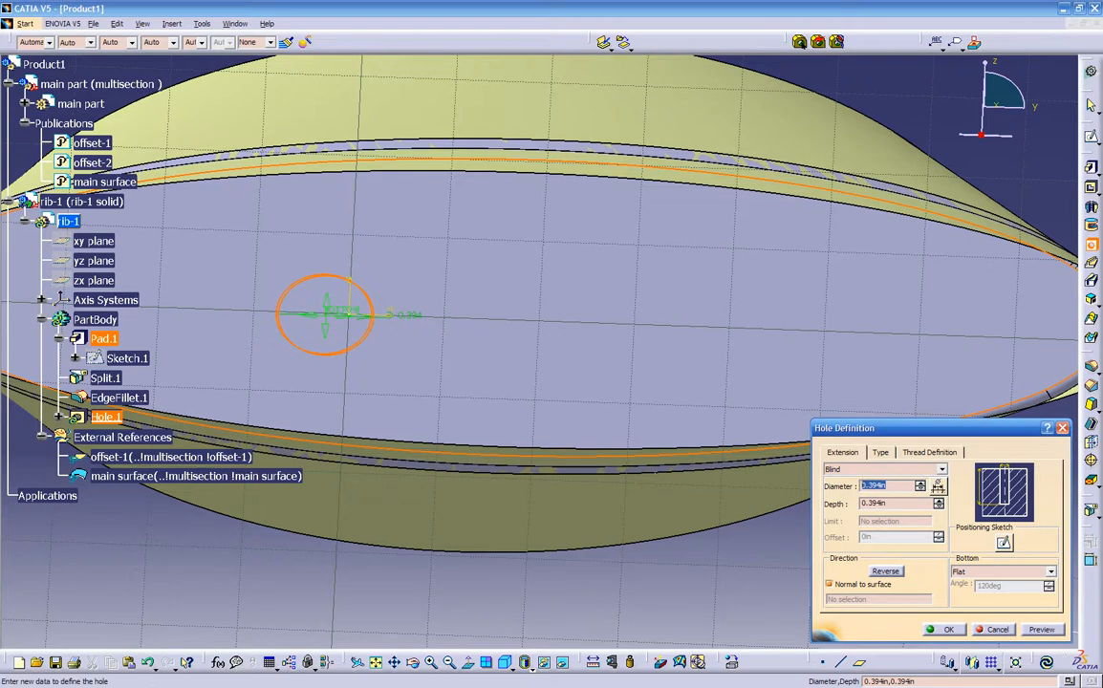
pyautogui.write('0.5')
pyautogui.press('Return')
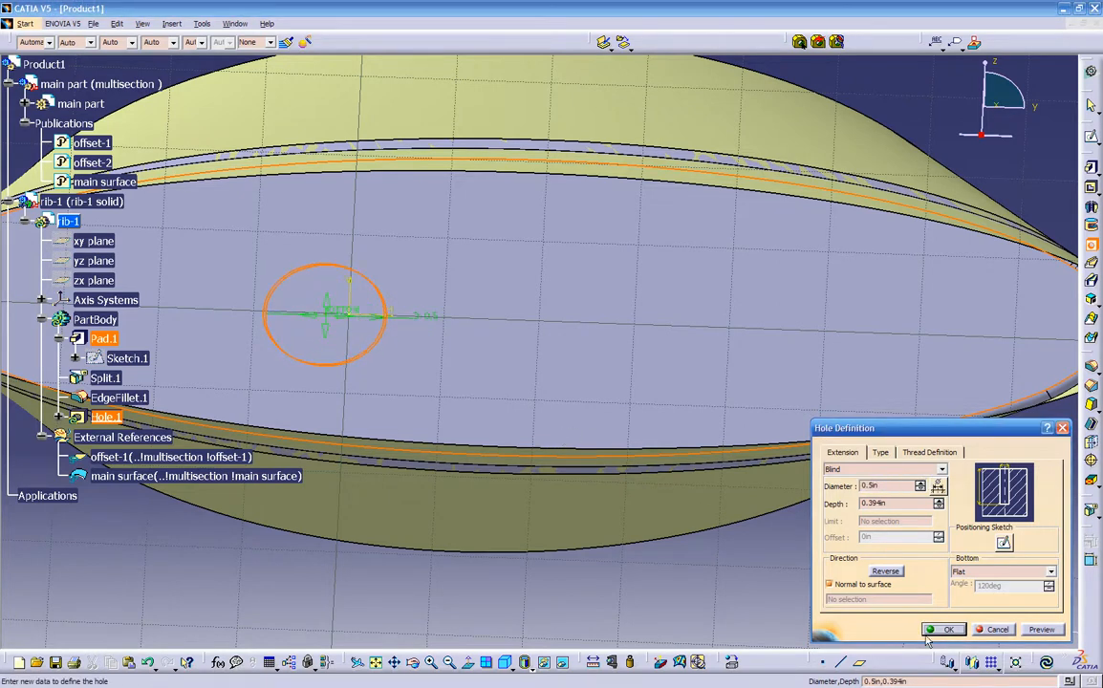
# - Set the hole's extension to Up To Next and preview the cut through the rib
pyautogui.click(941, 469)
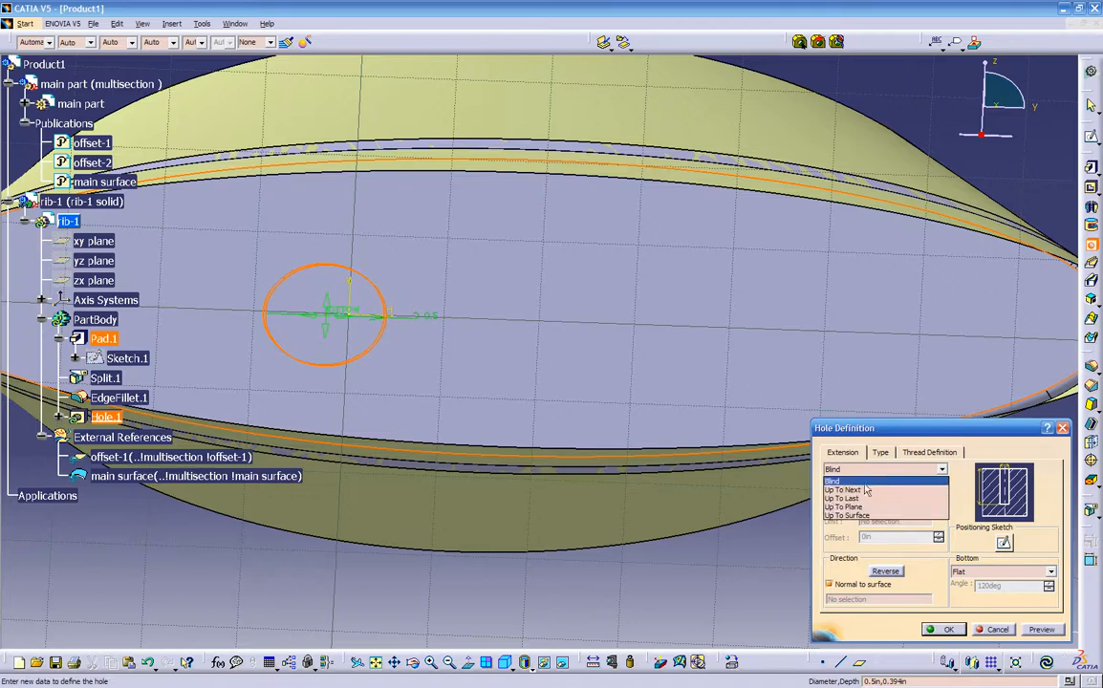
pyautogui.click(859, 490)
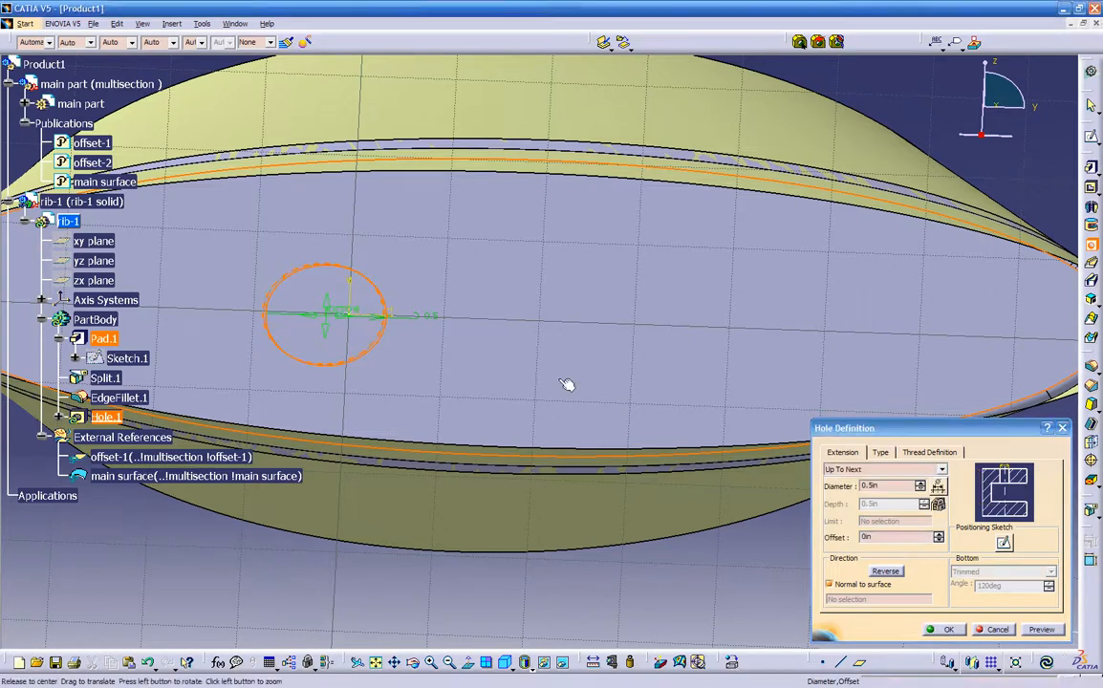
pyautogui.moveTo(569, 385); pyautogui.dragTo(621, 406, button='middle')
pyautogui.click(1042, 629)
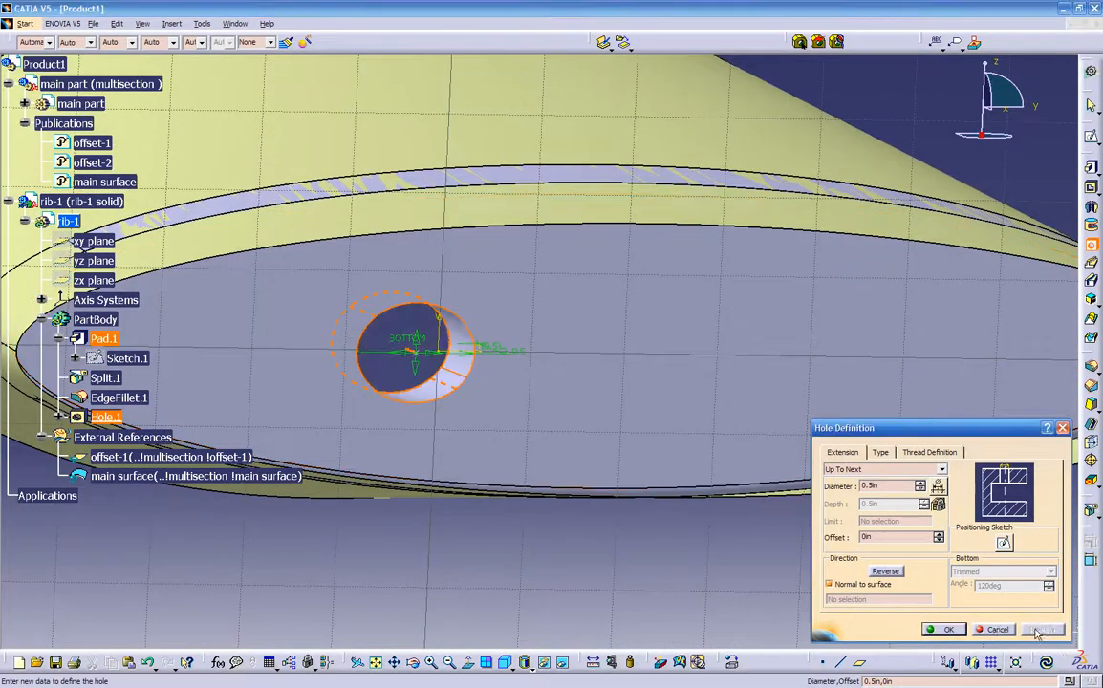
pyautogui.moveTo(554, 394); pyautogui.dragTo(626, 415, button='middle')
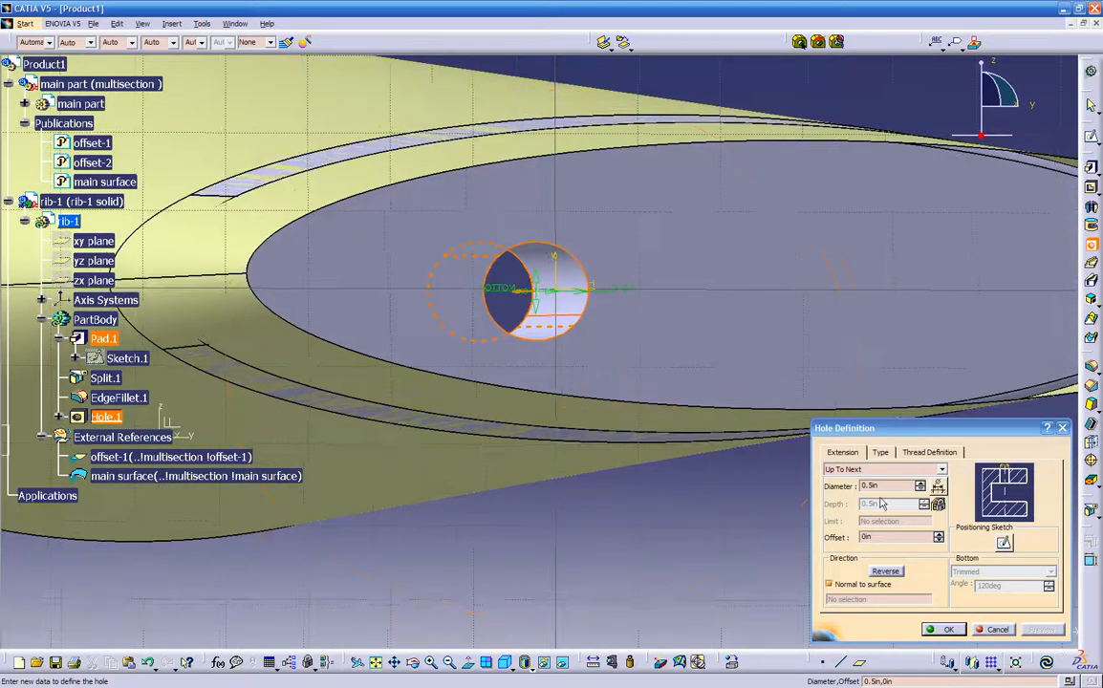
# - Try a Blind extension for the hole and preview it
pyautogui.click(942, 469)
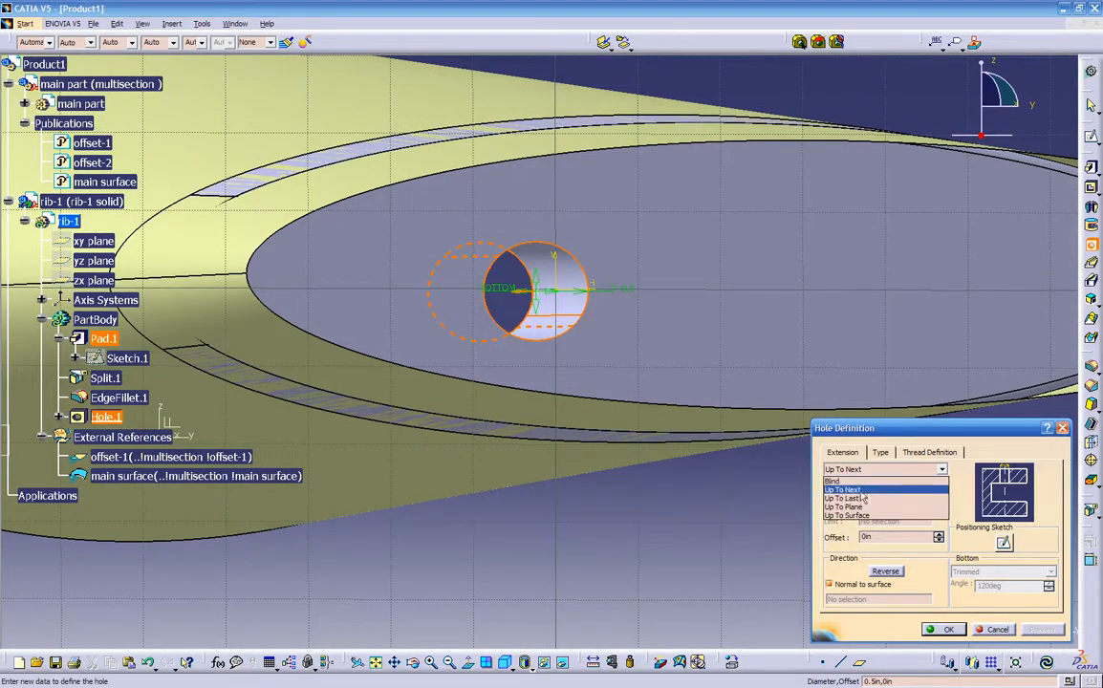
pyautogui.click(865, 481)
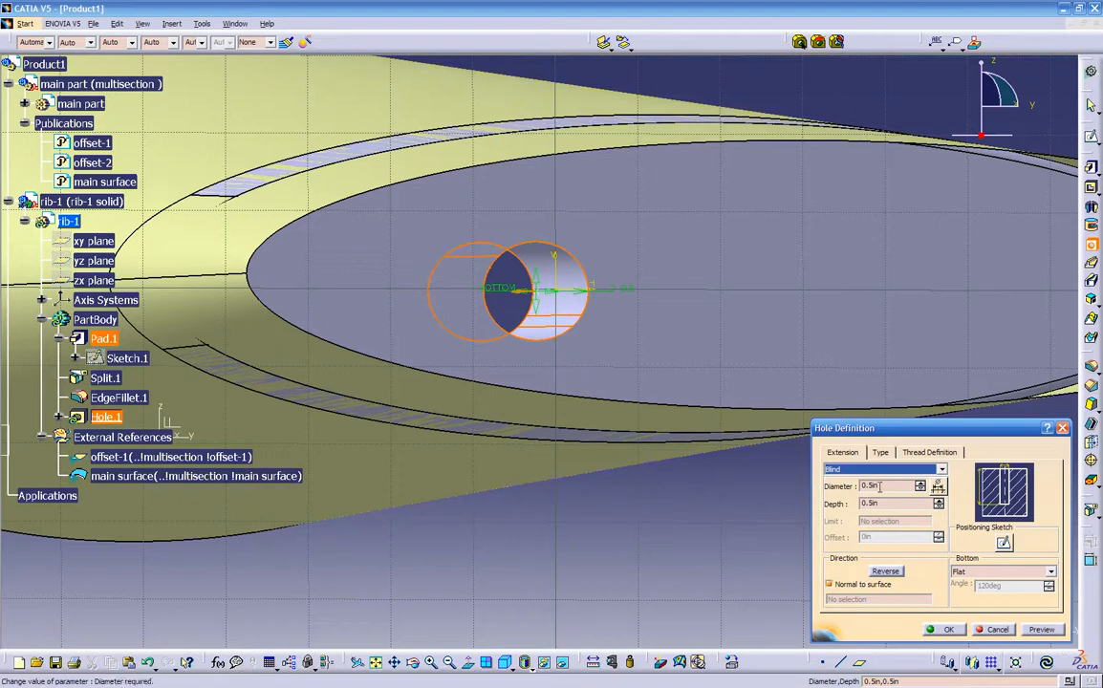
pyautogui.click(1030, 630)
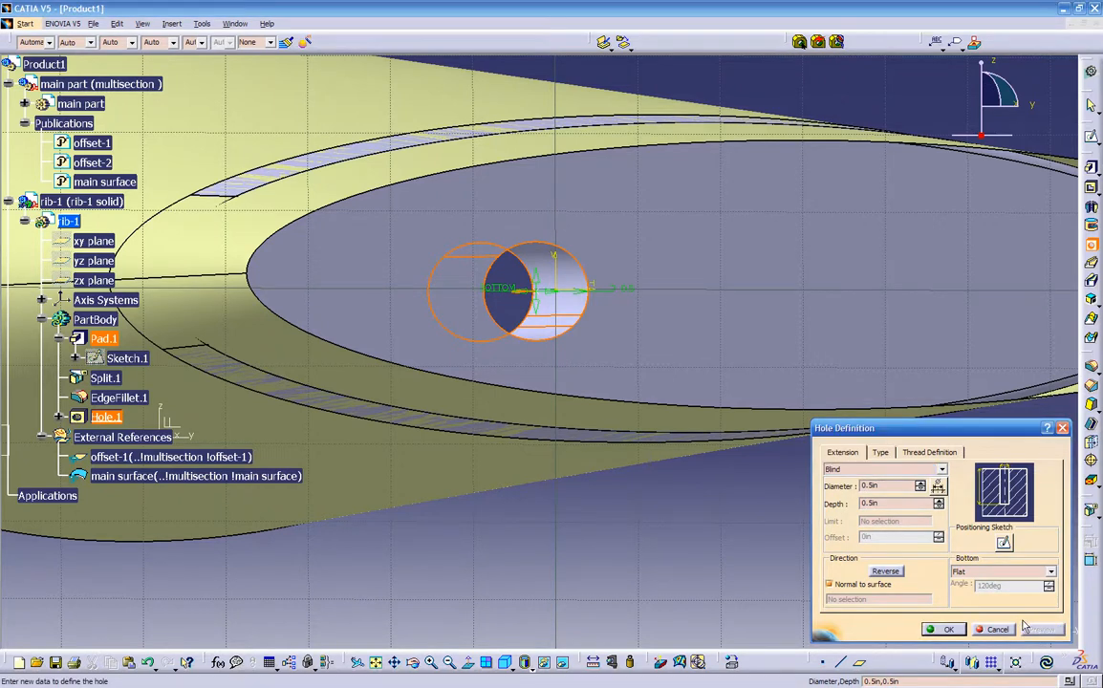
pyautogui.moveTo(553, 411); pyautogui.dragTo(566, 467, button='middle')
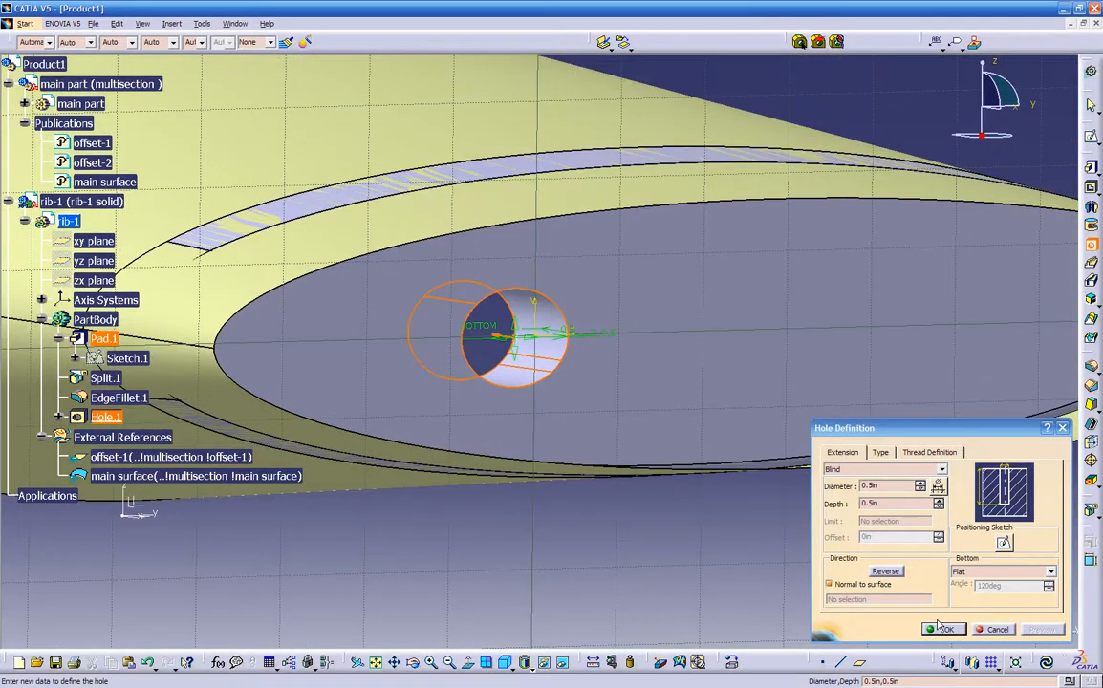
# - Choose Up To Next as the hole's extension again and create the hole
pyautogui.click(881, 468)
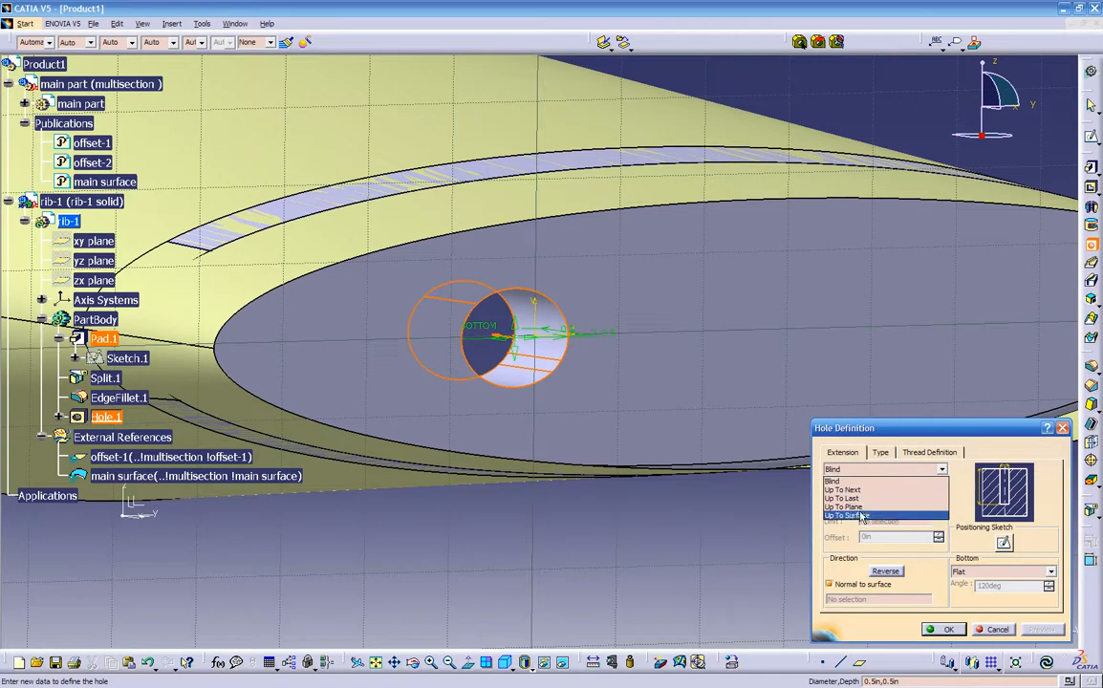
pyautogui.click(842, 489)
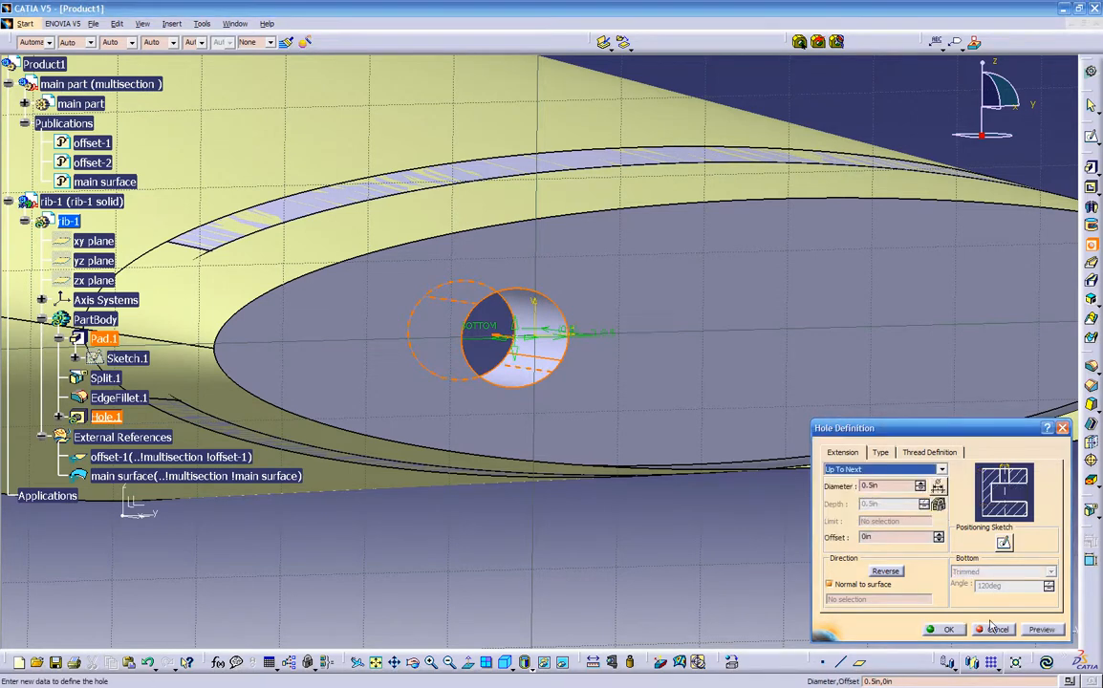
pyautogui.click(946, 629)
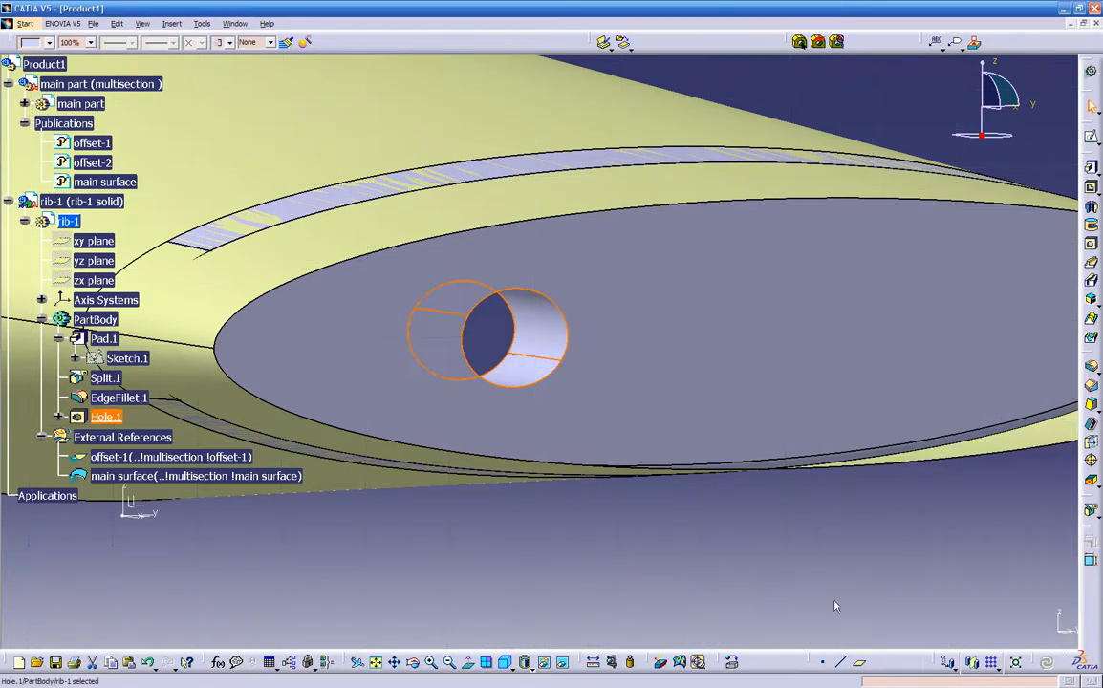
# - Add a second 0.5 in hole with Up To Next extension towards the opposite end of the same rib face
pyautogui.moveTo(706, 511); pyautogui.dragTo(668, 317, button='middle')
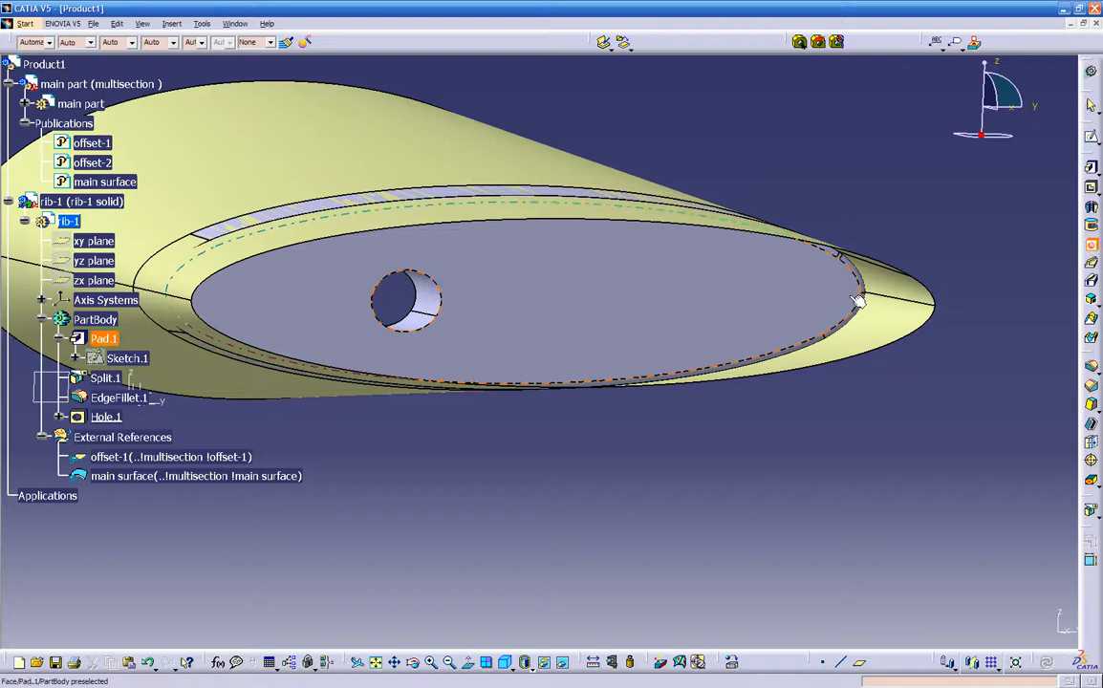
pyautogui.click(669, 300)
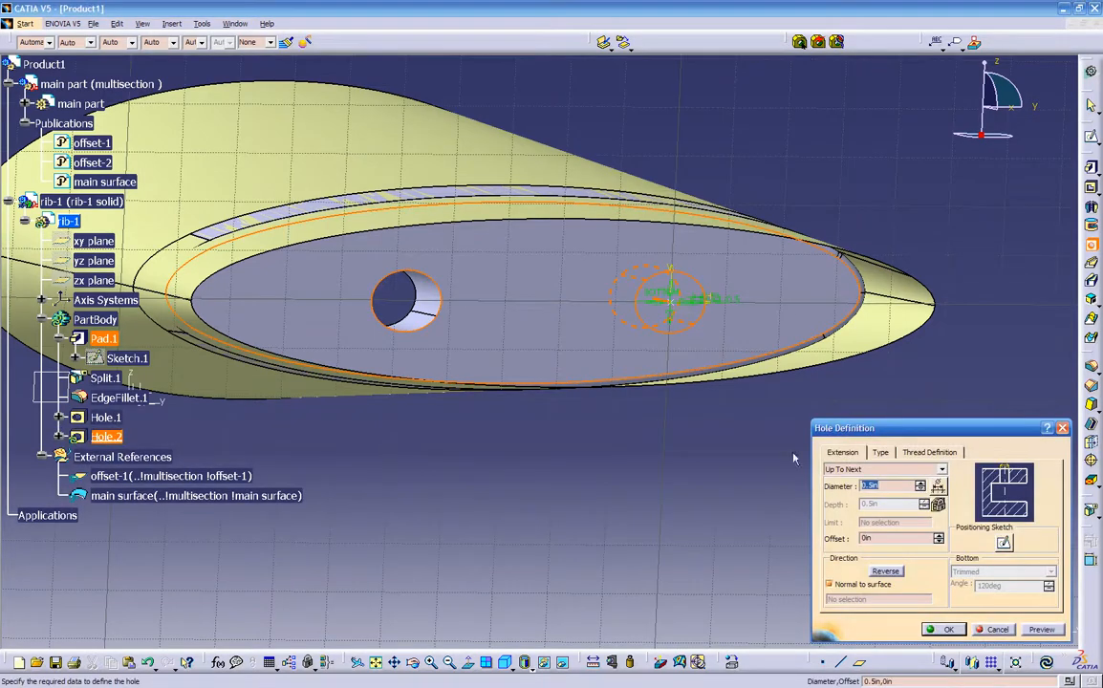
pyautogui.click(890, 469)
pyautogui.click(891, 468)
pyautogui.click(891, 469)
pyautogui.click(891, 468)
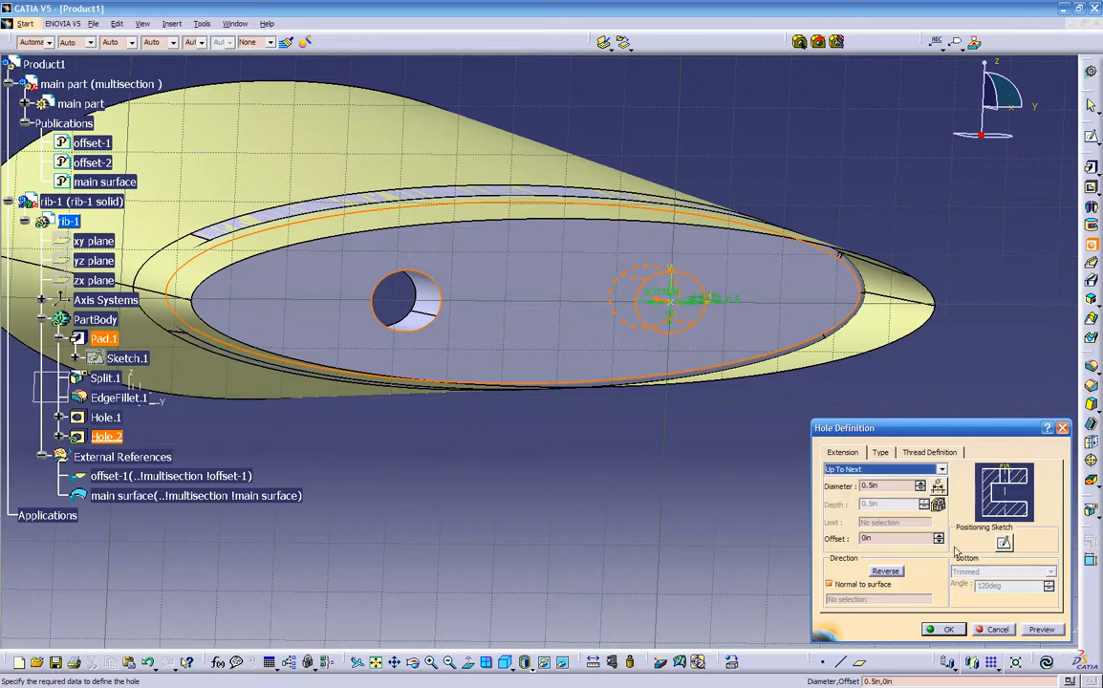
pyautogui.click(1042, 630)
pyautogui.click(942, 630)
# - Fillet the front edges of both holes with a 0.2 in radius and tangency propagation
pyautogui.moveTo(653, 424); pyautogui.dragTo(637, 400, button='middle')
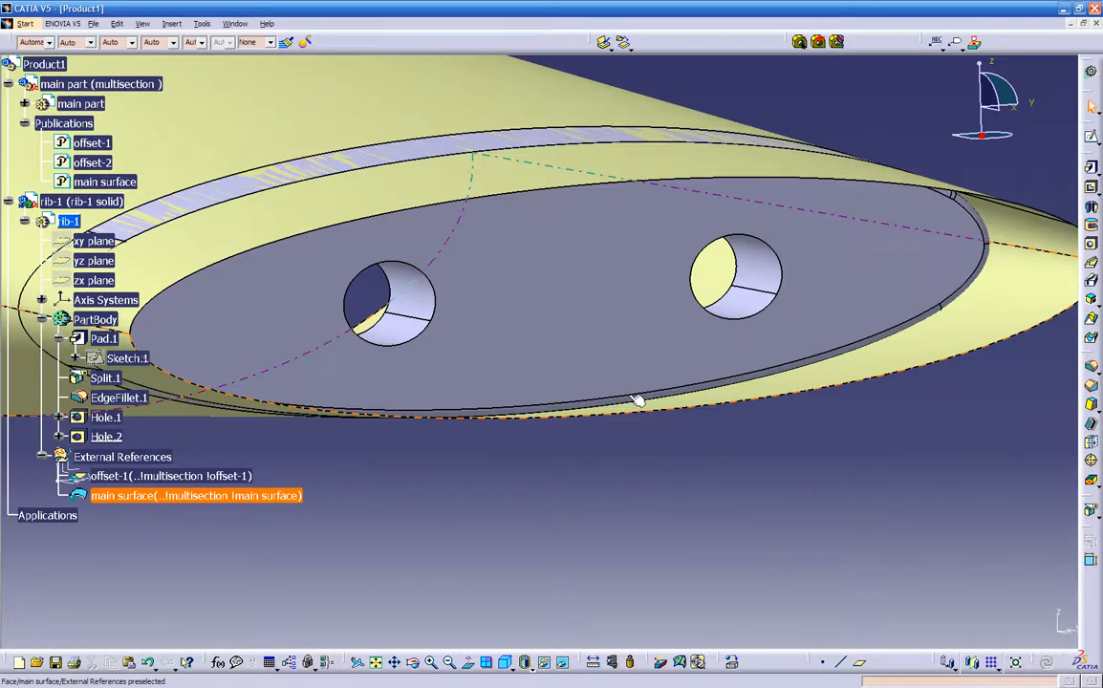
pyautogui.click(715, 308)
pyautogui.keyDown('ctrl'); pyautogui.click(417, 338); pyautogui.keyUp('ctrl')
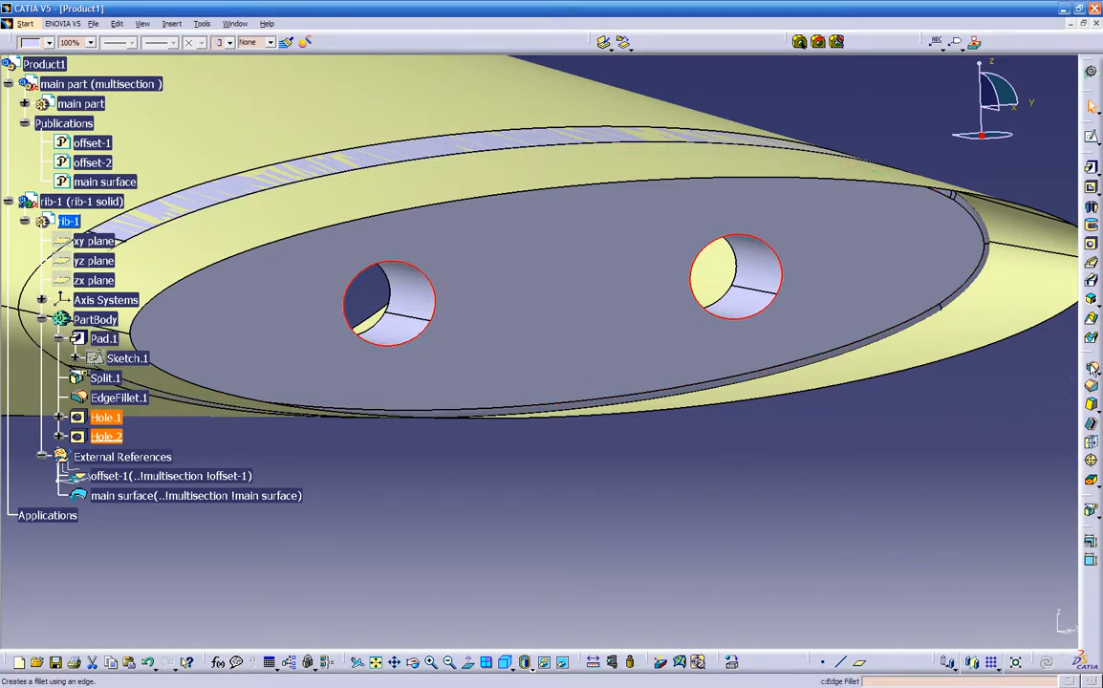
pyautogui.click(1093, 369)
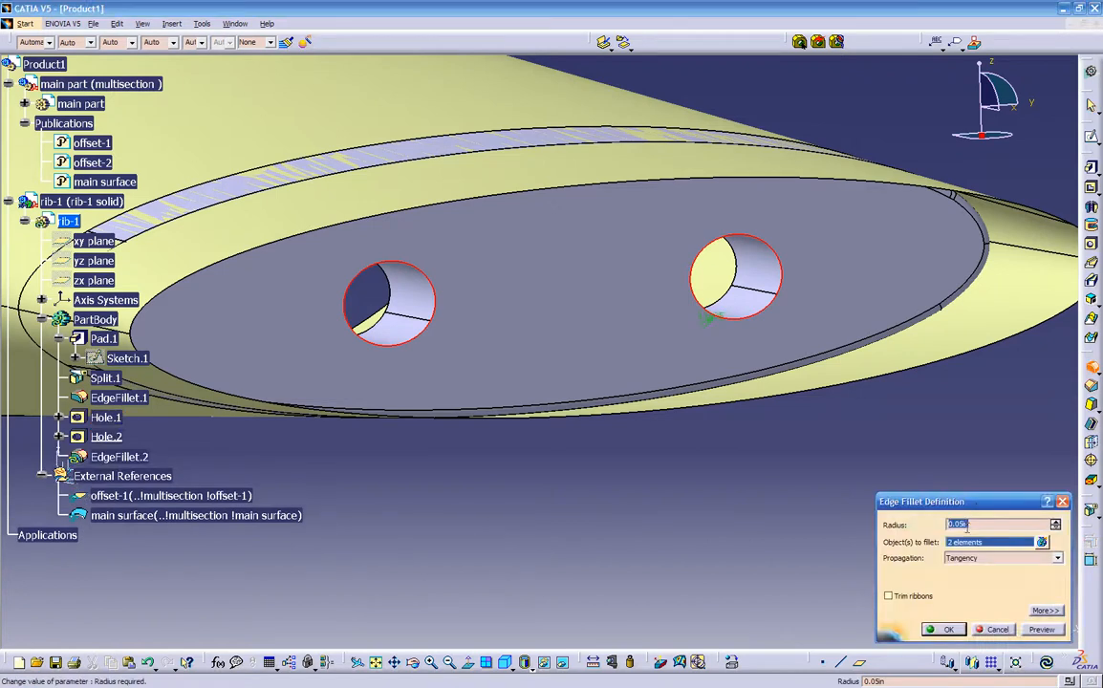
pyautogui.write('2')
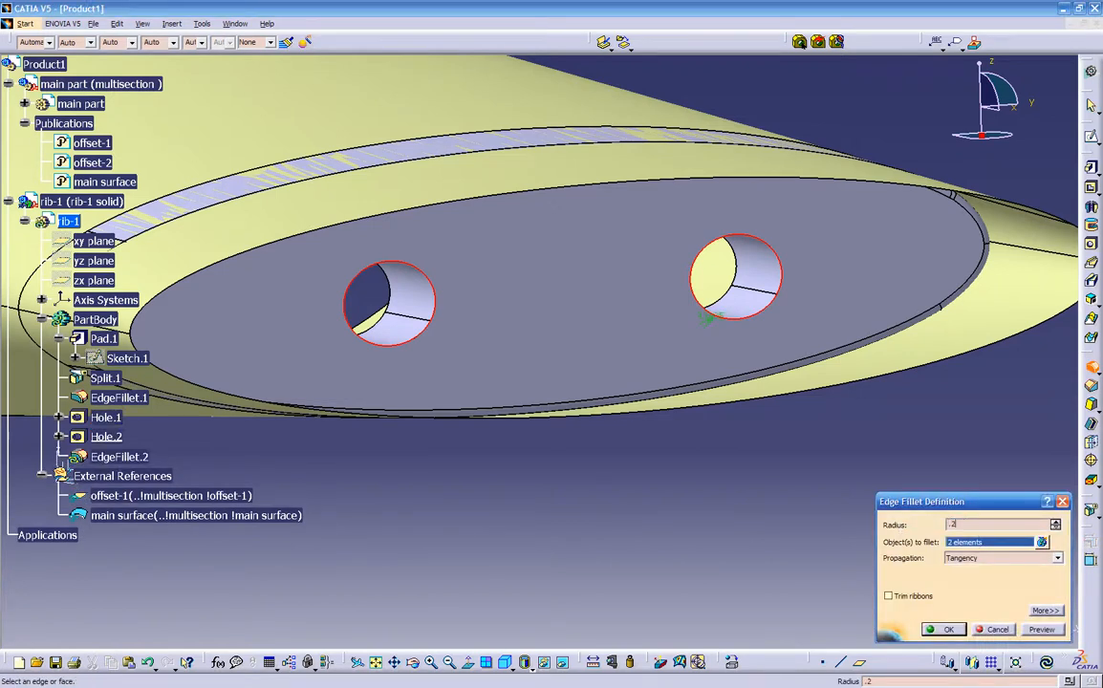
pyautogui.click(1030, 630)
pyautogui.click(944, 630)
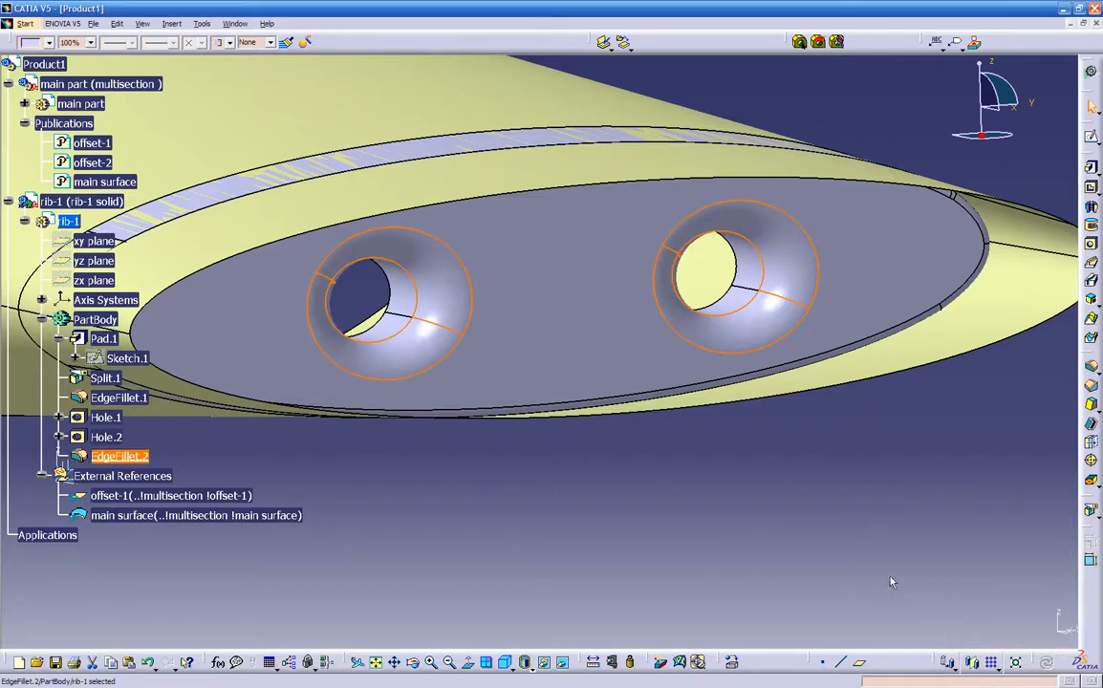
# - Shell the rib with a 0.05 in inside thickness, removing the flat face on the side opposite the filleted hole edges
pyautogui.click(778, 520)
pyautogui.moveTo(778, 519); pyautogui.dragTo(483, 394, button='middle')
pyautogui.scroll(-1, 498, 396)
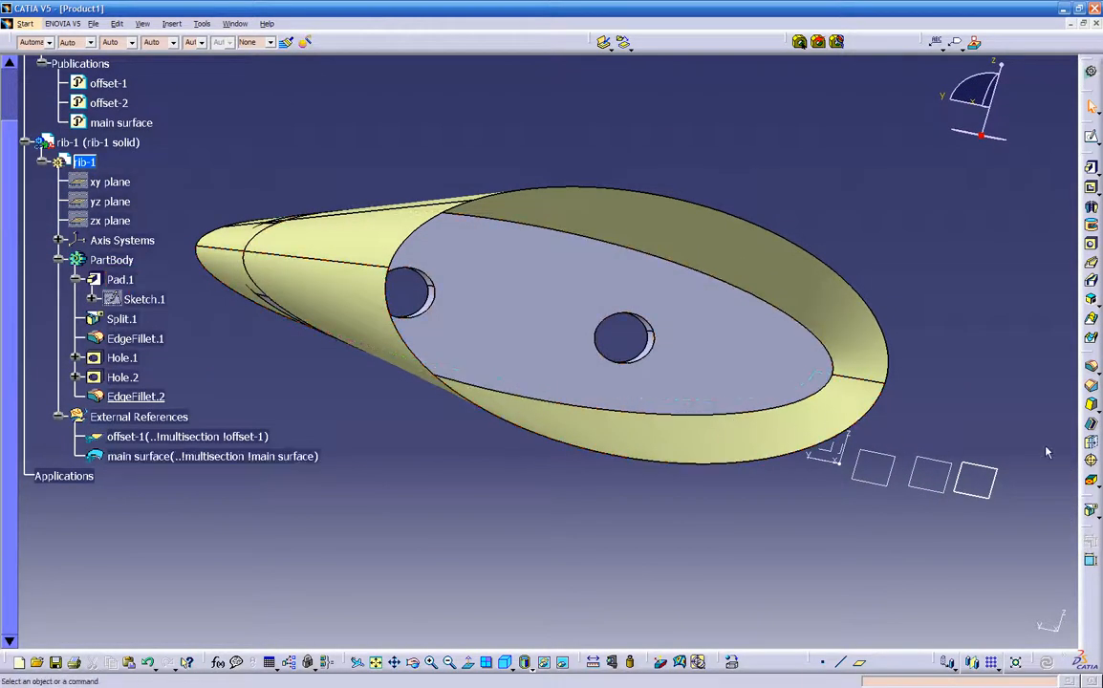
pyautogui.click(1092, 428)
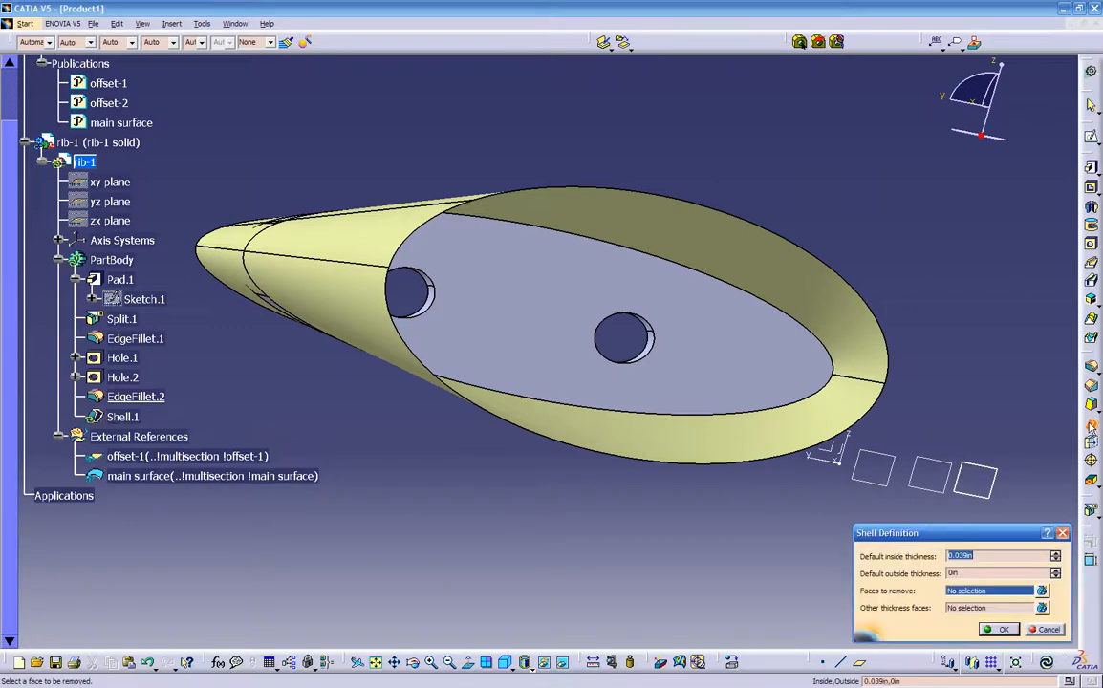
pyautogui.click(748, 361)
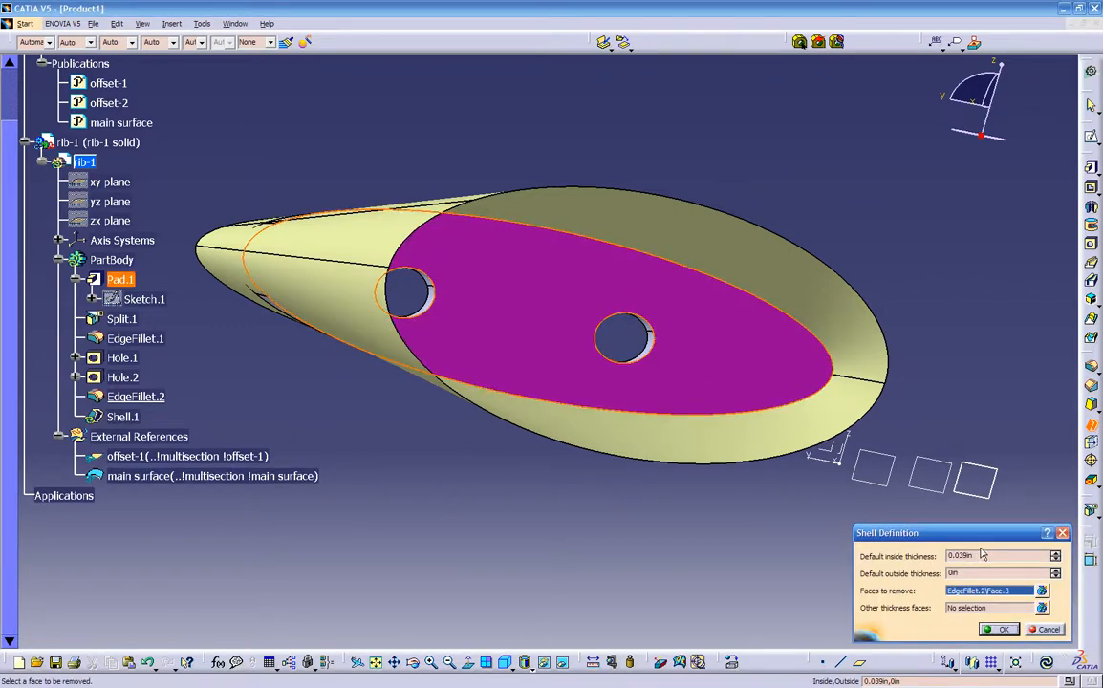
pyautogui.moveTo(983, 555); pyautogui.dragTo(753, 556)
pyautogui.write('.05')
pyautogui.press('Return')
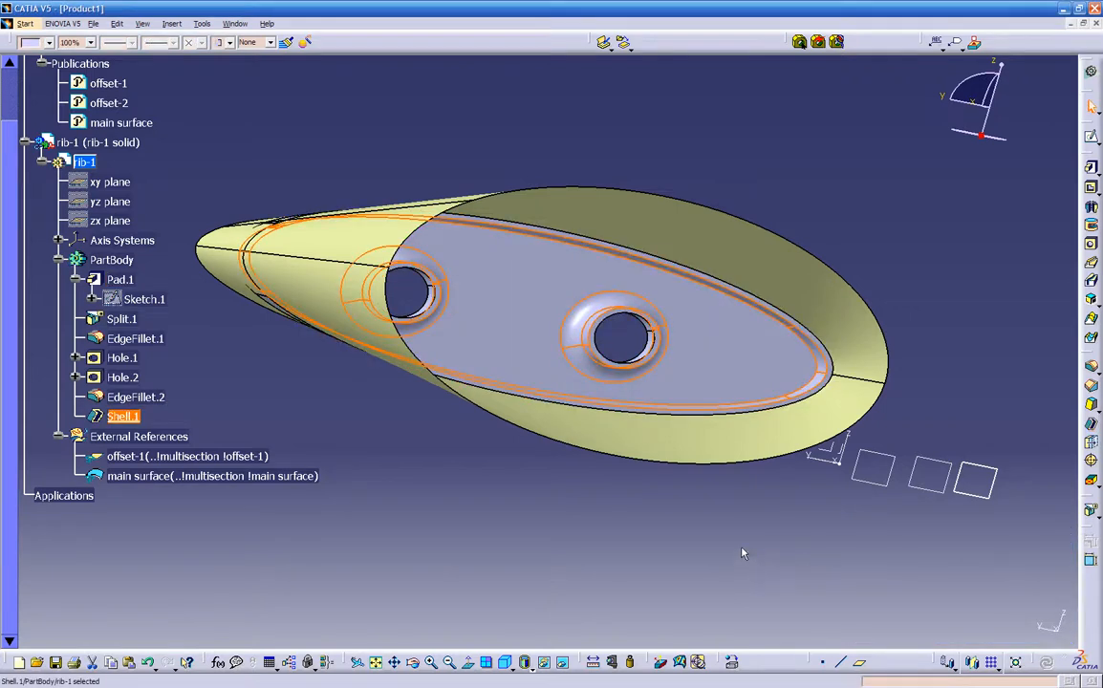
# - In Save Management, assign the new product the file name Product1 in the temp ribs folder
pyautogui.moveTo(728, 474); pyautogui.dragTo(562, 487, button='middle')
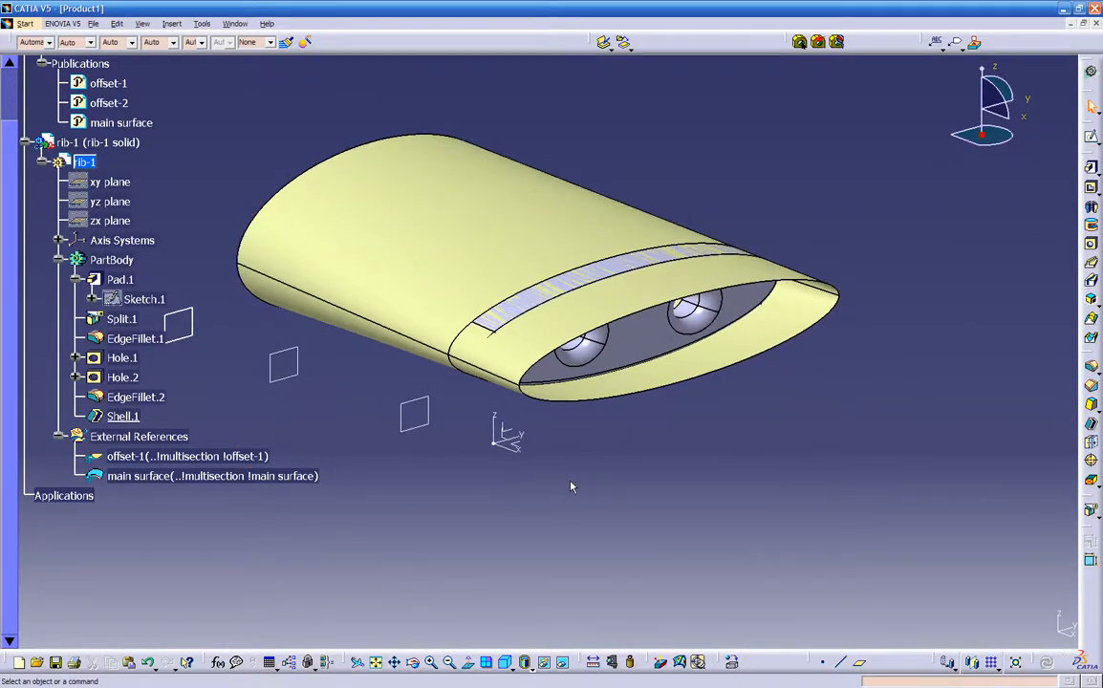
pyautogui.scroll(3, 585, 487)
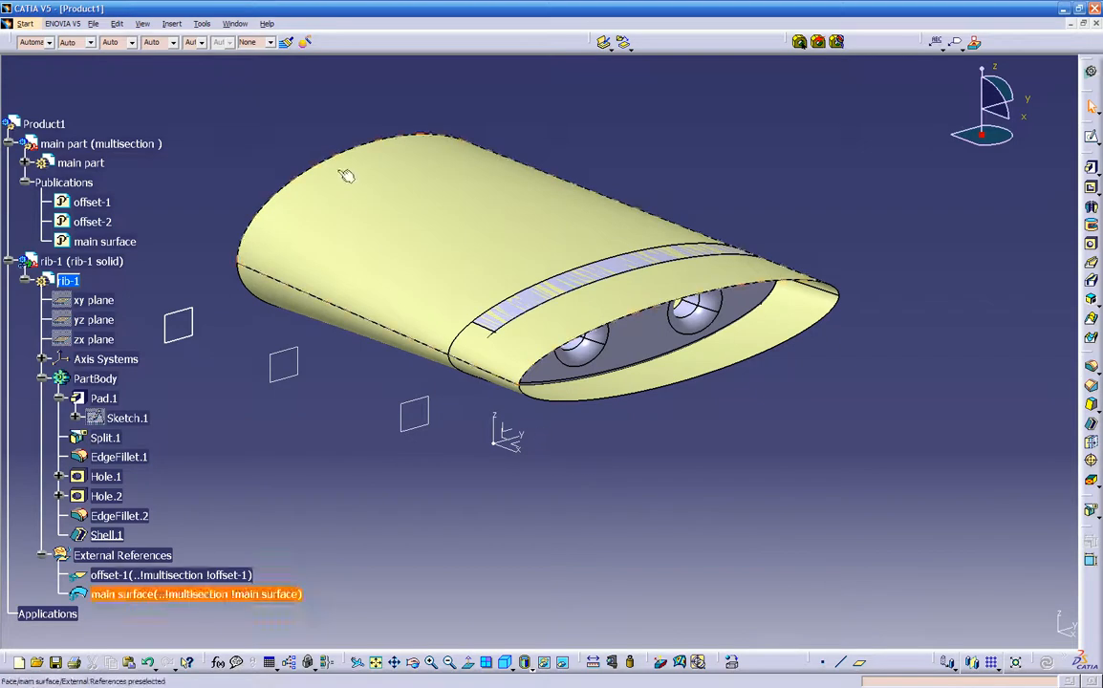
pyautogui.click(93, 26)
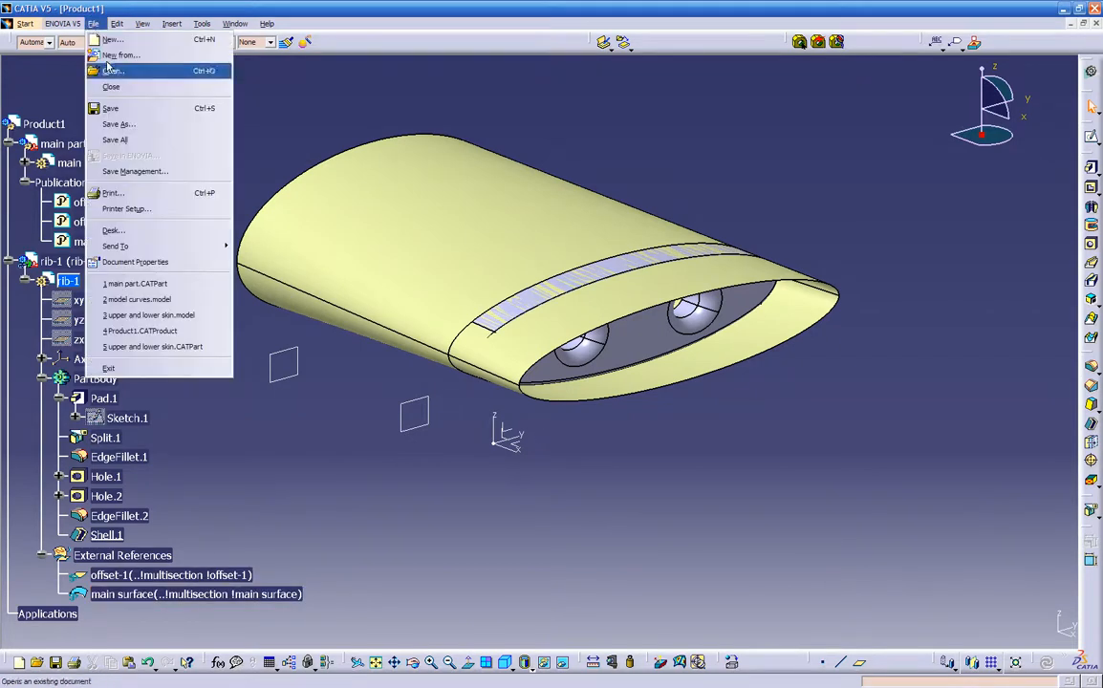
pyautogui.click(153, 169)
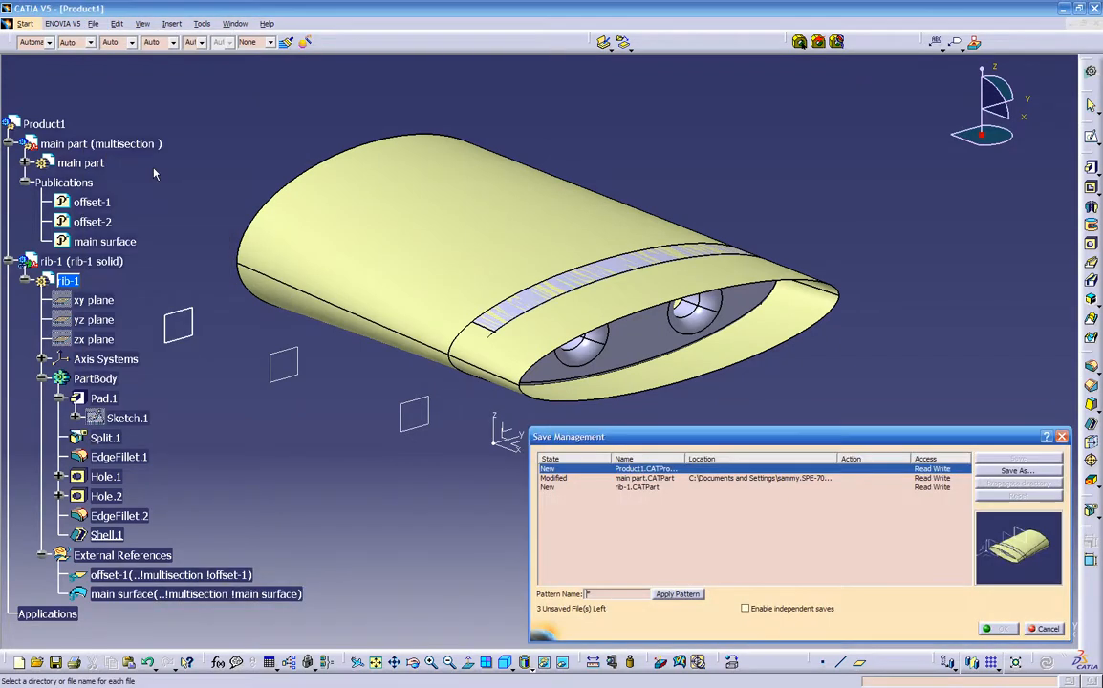
pyautogui.doubleClick(683, 459)
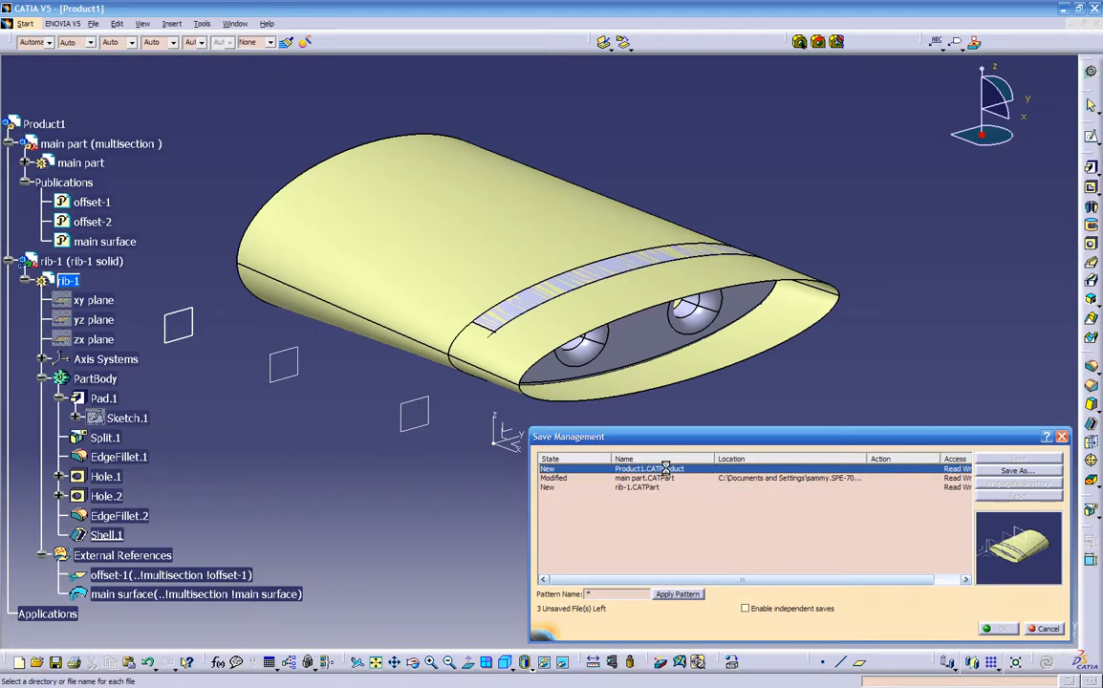
pyautogui.click(987, 470)
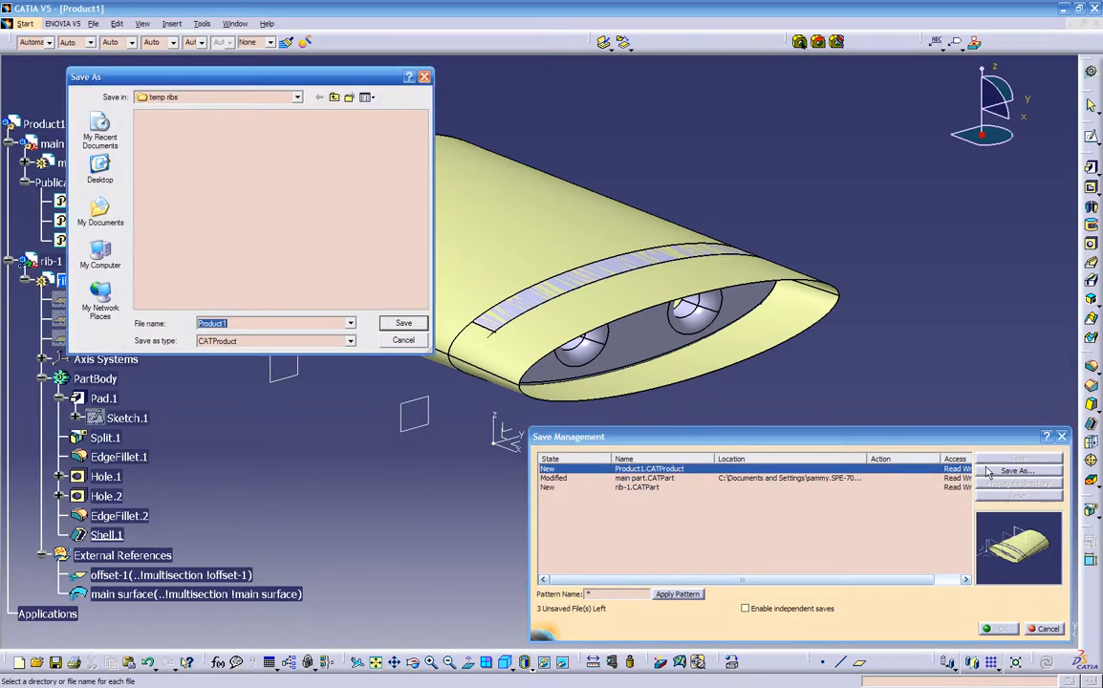
pyautogui.click(244, 324)
pyautogui.click(401, 326)
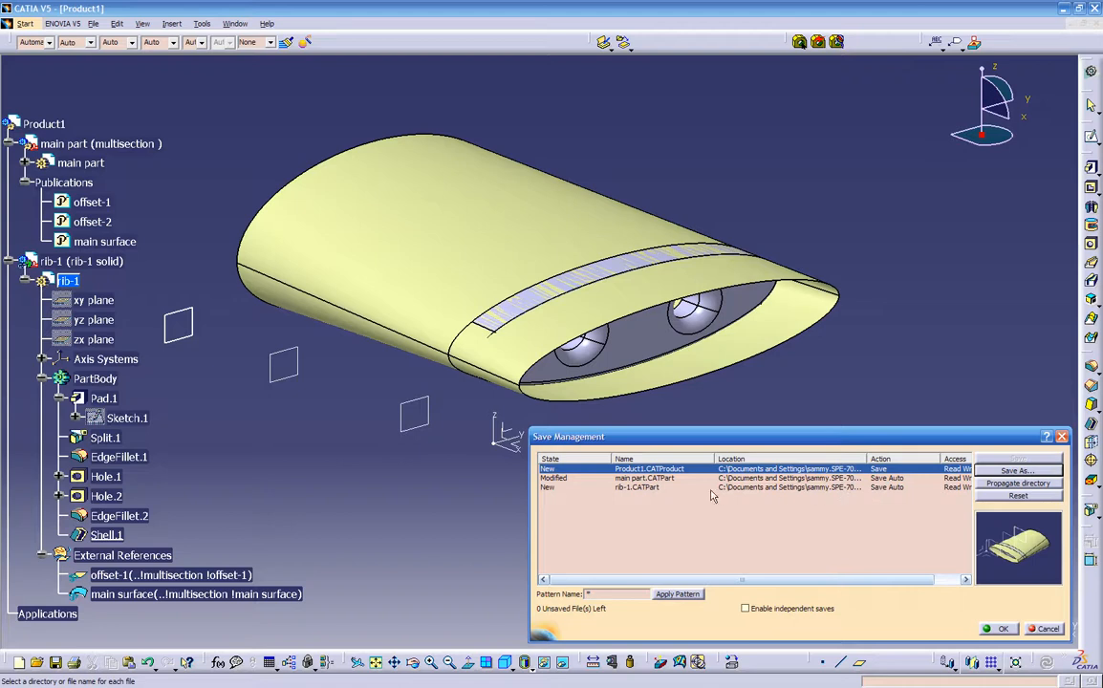
# - Assign the rib part the file name rib-1 in the temp ribs folder and save all the listed documents
pyautogui.moveTo(866, 459)
pyautogui.mouseDown()
pyautogui.moveTo(966, 458)
pyautogui.moveTo(877, 457)
pyautogui.mouseUp()
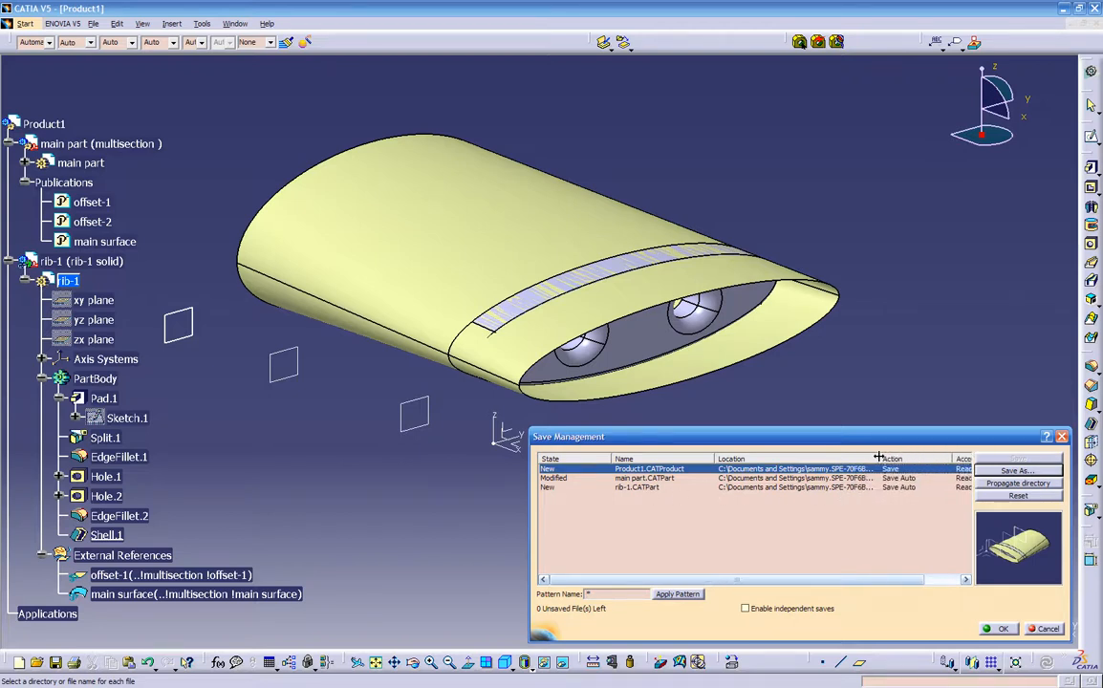
pyautogui.click(648, 486)
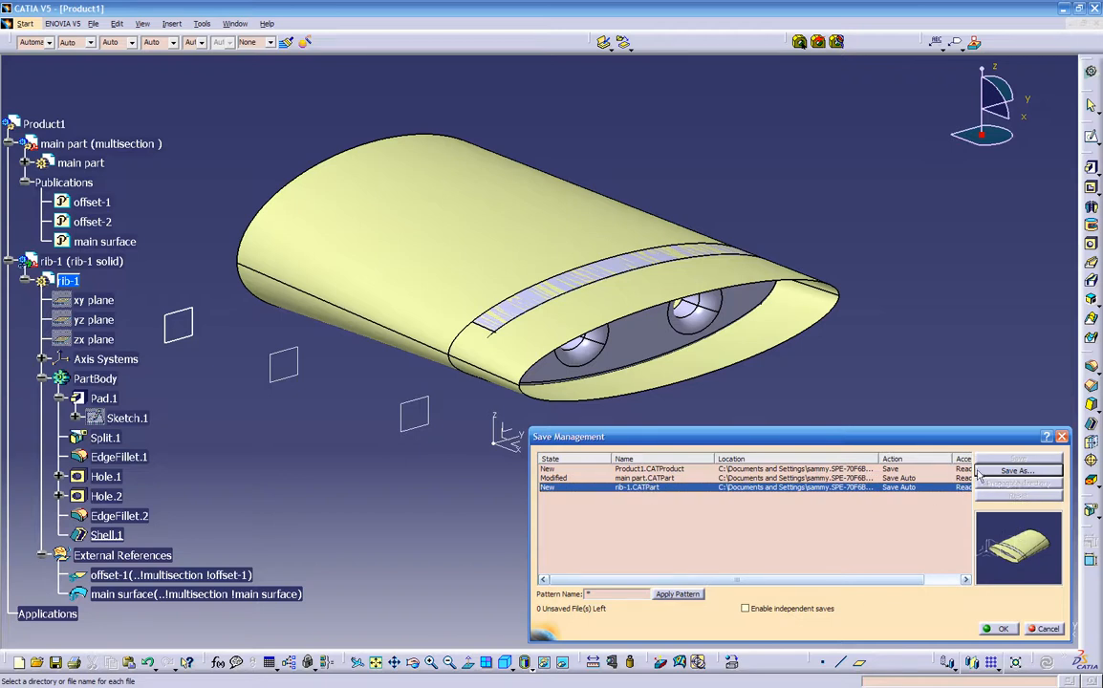
pyautogui.click(1018, 470)
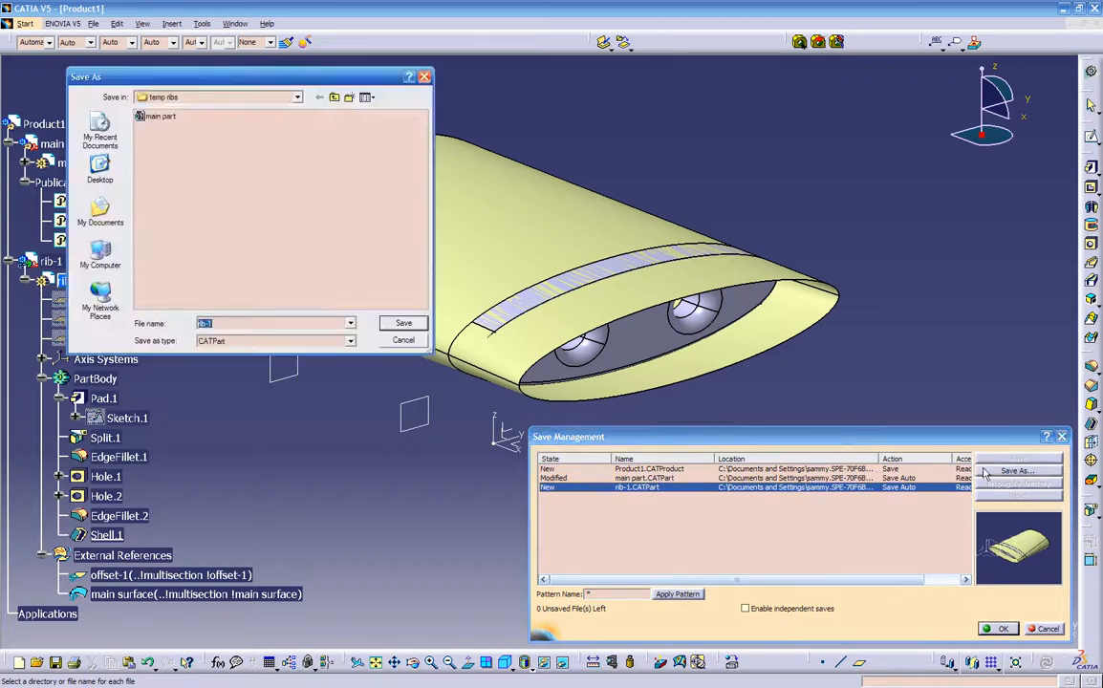
pyautogui.click(168, 97)
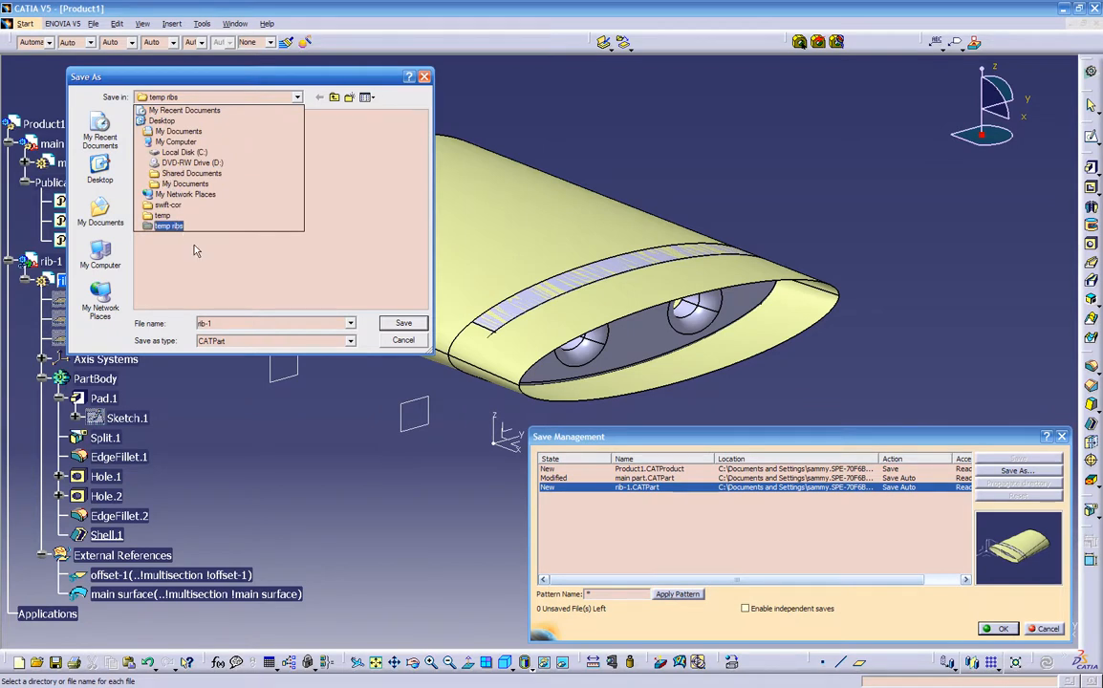
pyautogui.click(168, 227)
pyautogui.click(400, 323)
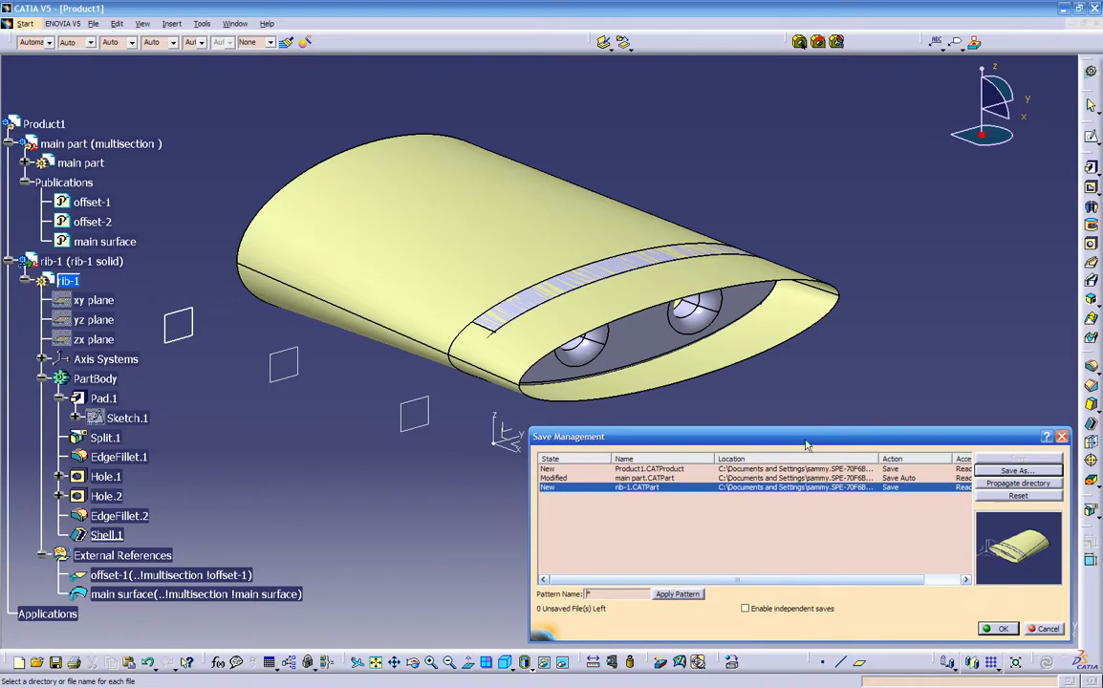
pyautogui.moveTo(728, 436); pyautogui.dragTo(567, 424)
pyautogui.moveTo(735, 447); pyautogui.dragTo(671, 450)
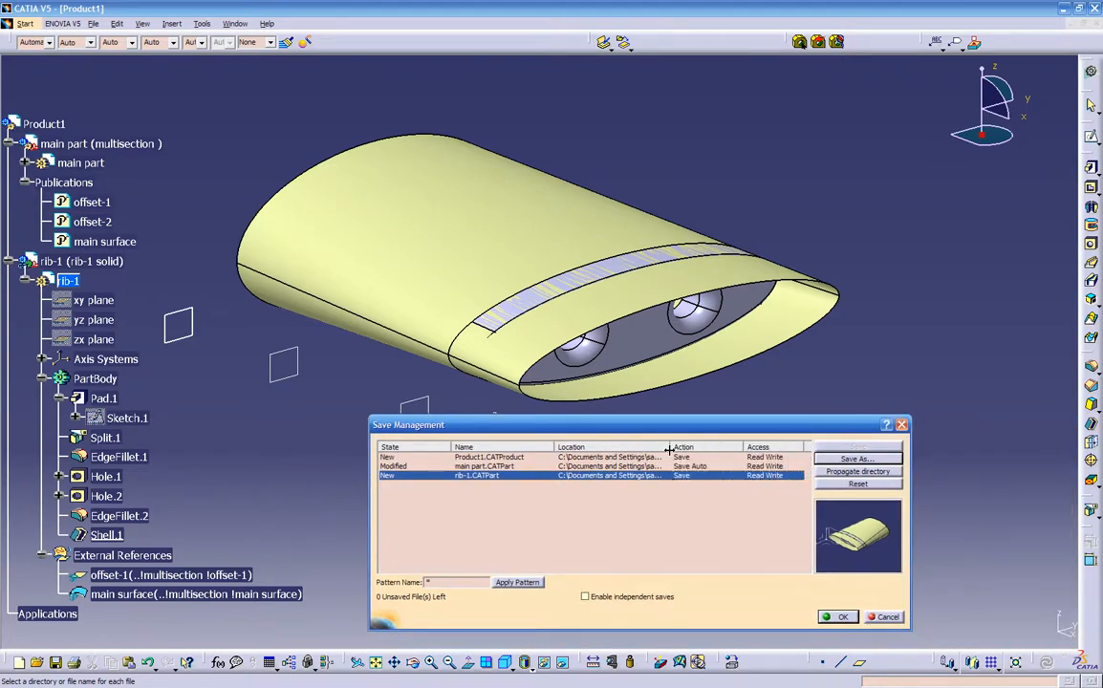
pyautogui.click(839, 618)
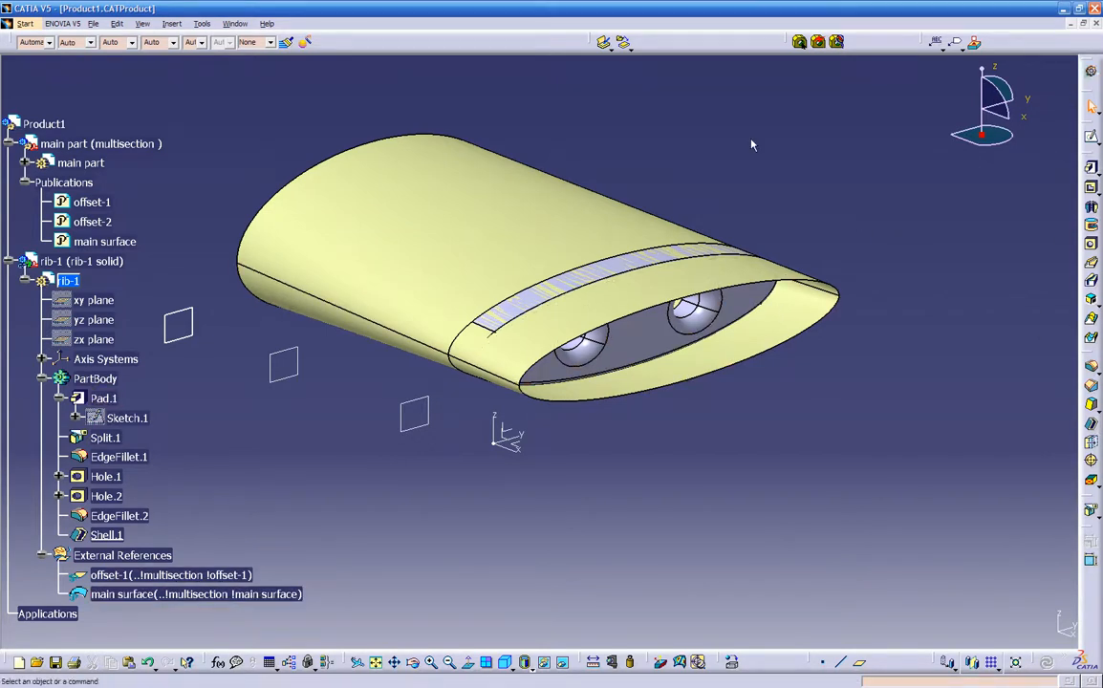
# - Activate the top-level Product1 and collapse the PartBody and External References branches of rib-1
pyautogui.keyDown('ctrl'); pyautogui.moveTo(702, 150); pyautogui.dragTo(435, 160, button='middle'); pyautogui.keyUp('ctrl')
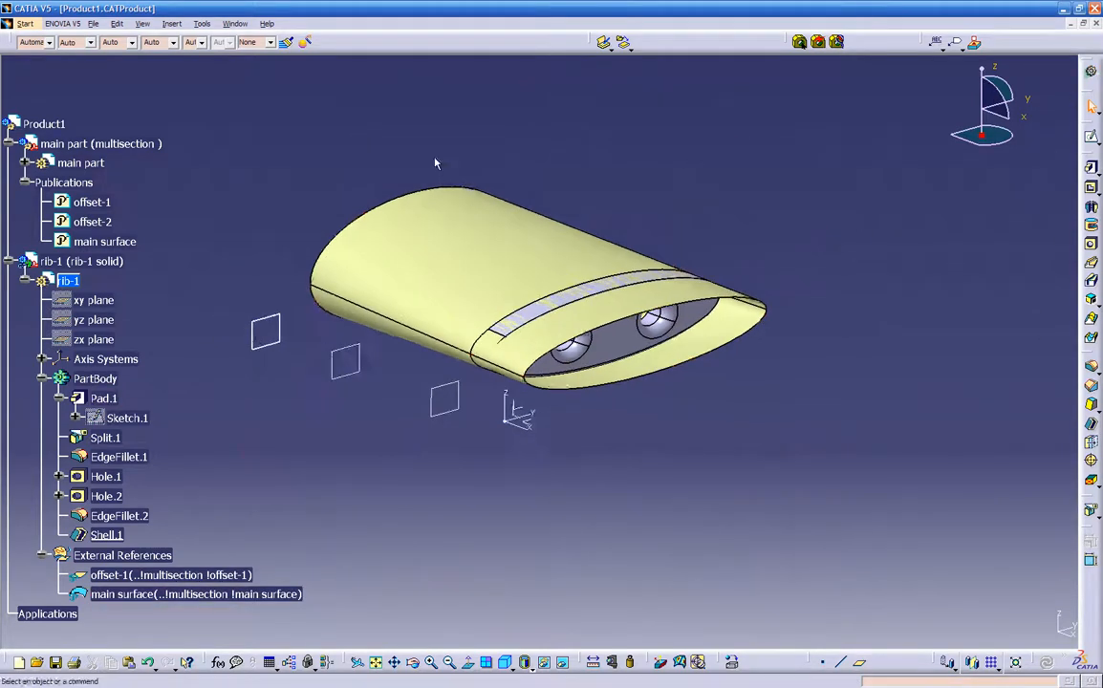
pyautogui.doubleClick(52, 123)
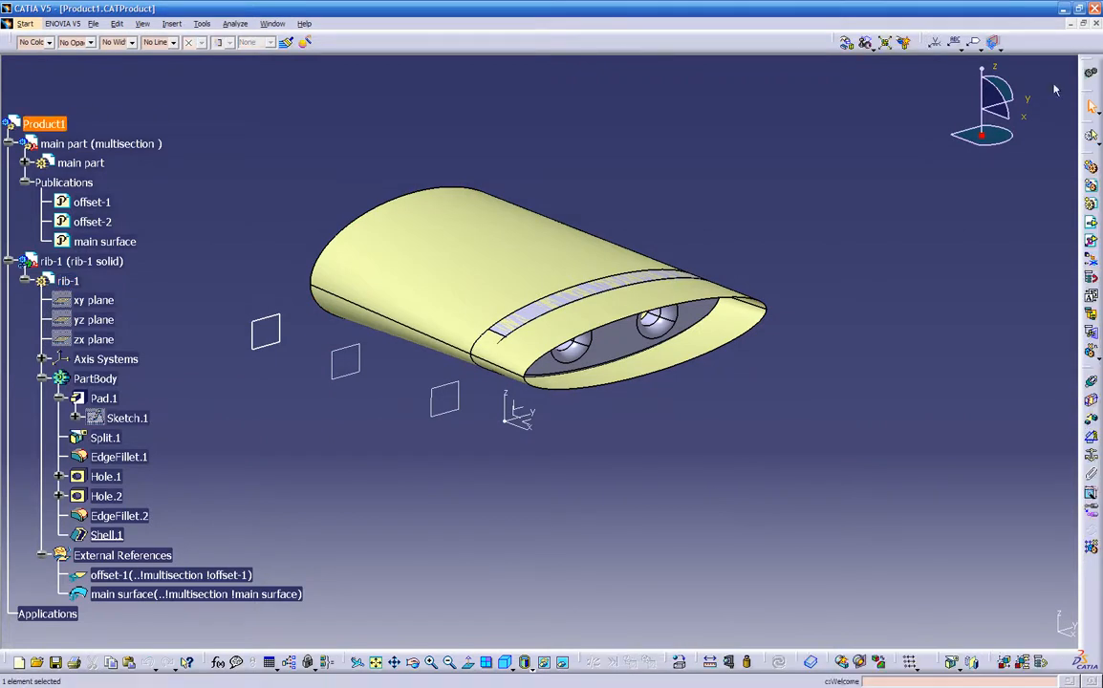
pyautogui.moveTo(346, 491); pyautogui.dragTo(387, 479, button='middle')
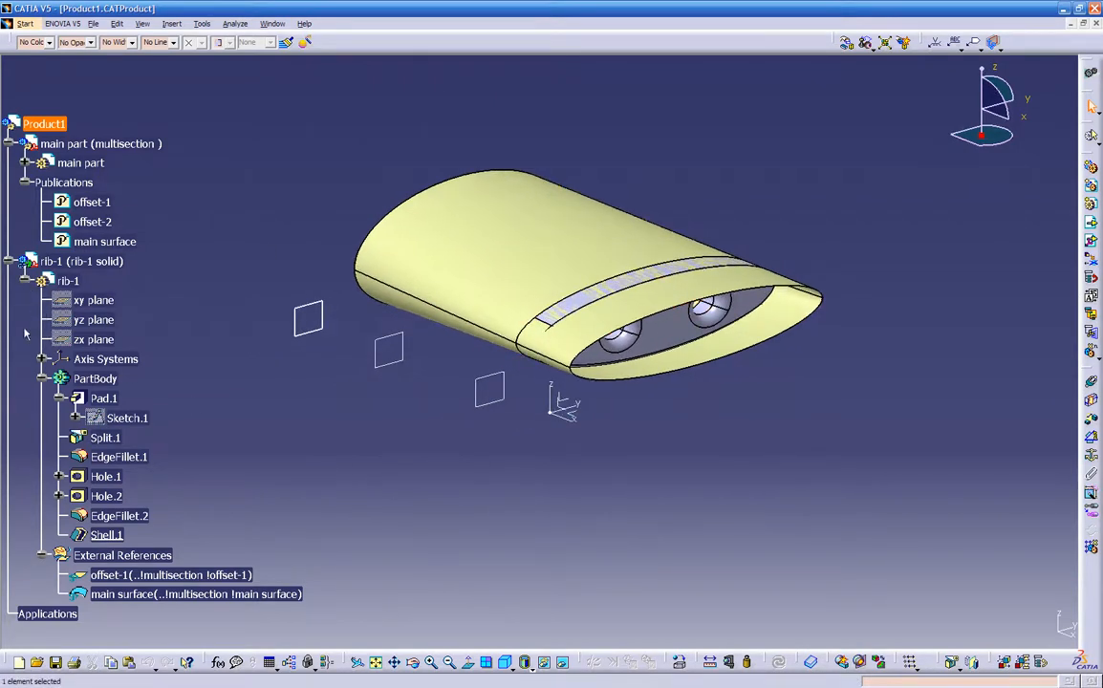
pyautogui.click(42, 378)
pyautogui.click(42, 398)
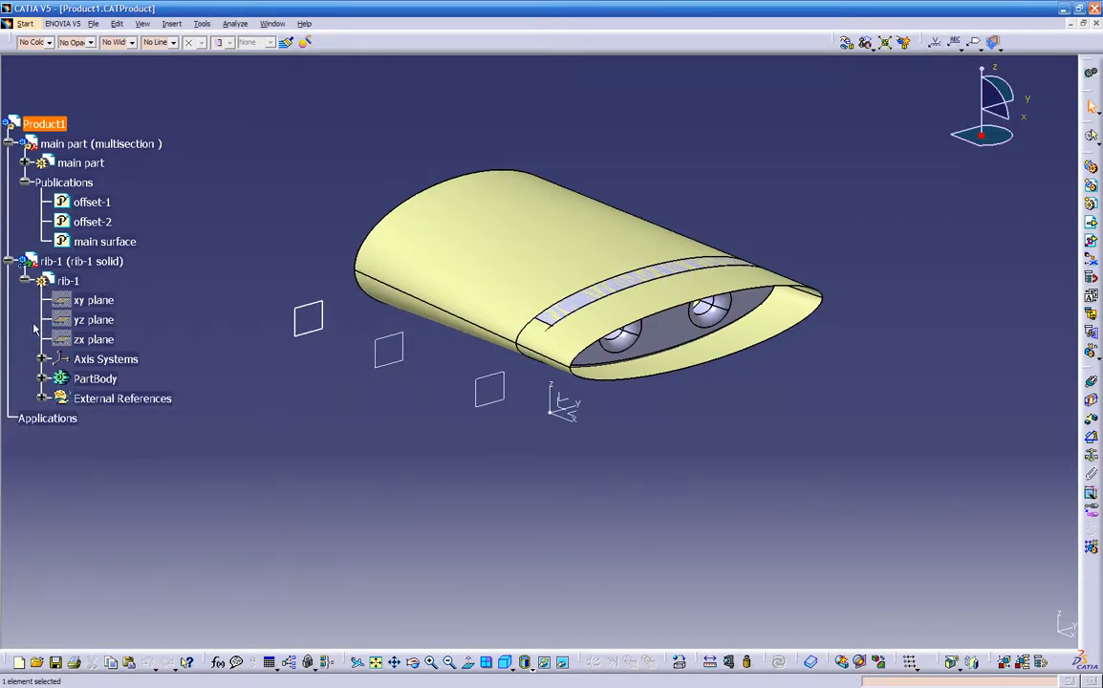
# - Copy the rib-1 component, paste it into Product1 with the Break Link option, and expand the pasted component's tree
pyautogui.rightClick(109, 262)
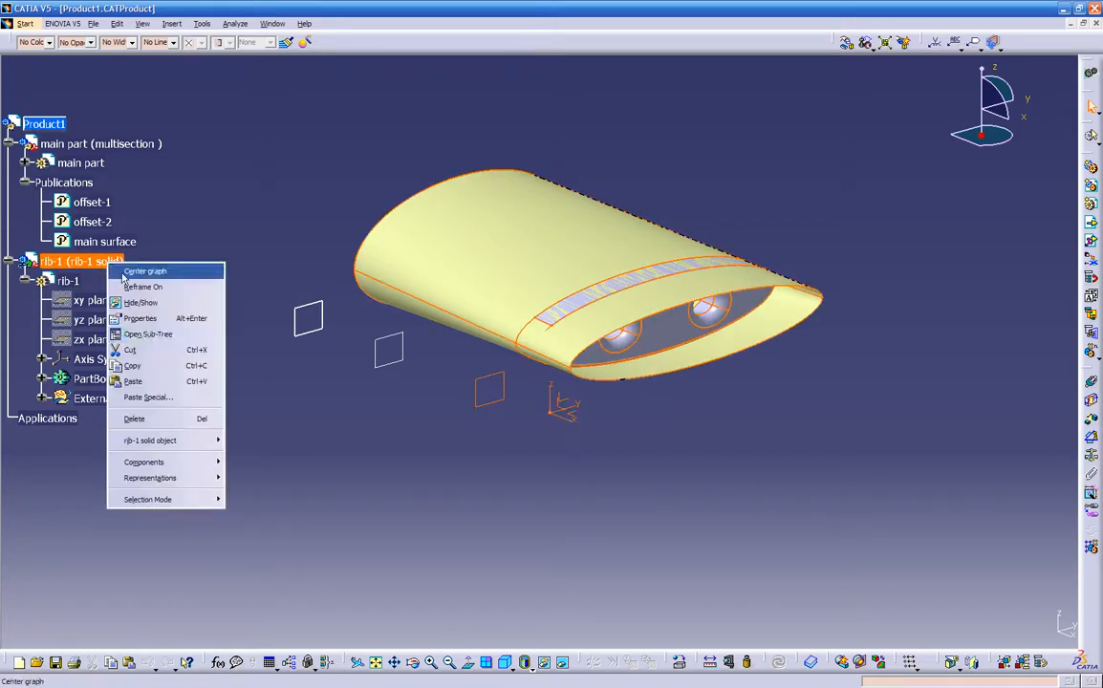
pyautogui.click(146, 369)
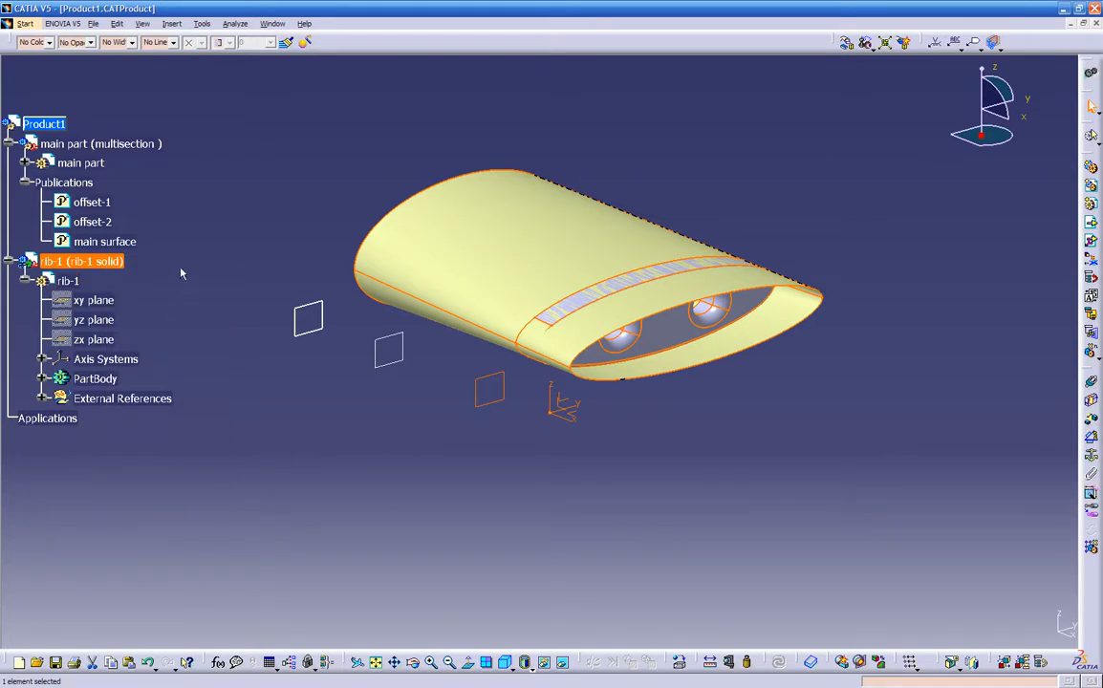
pyautogui.rightClick(60, 126)
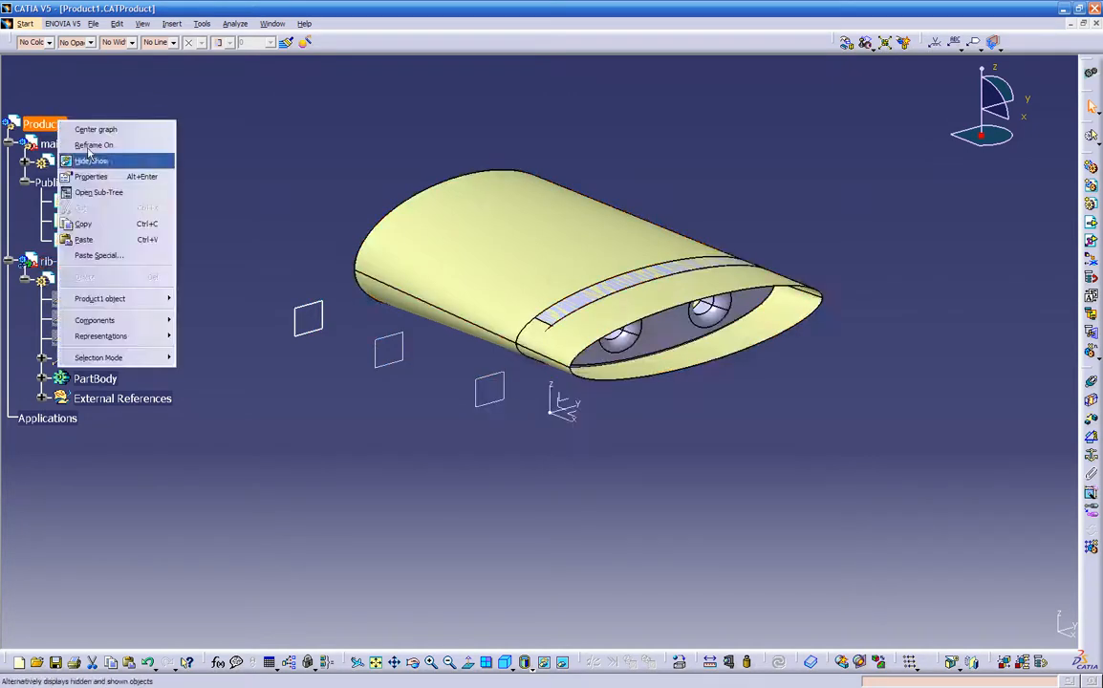
pyautogui.click(99, 255)
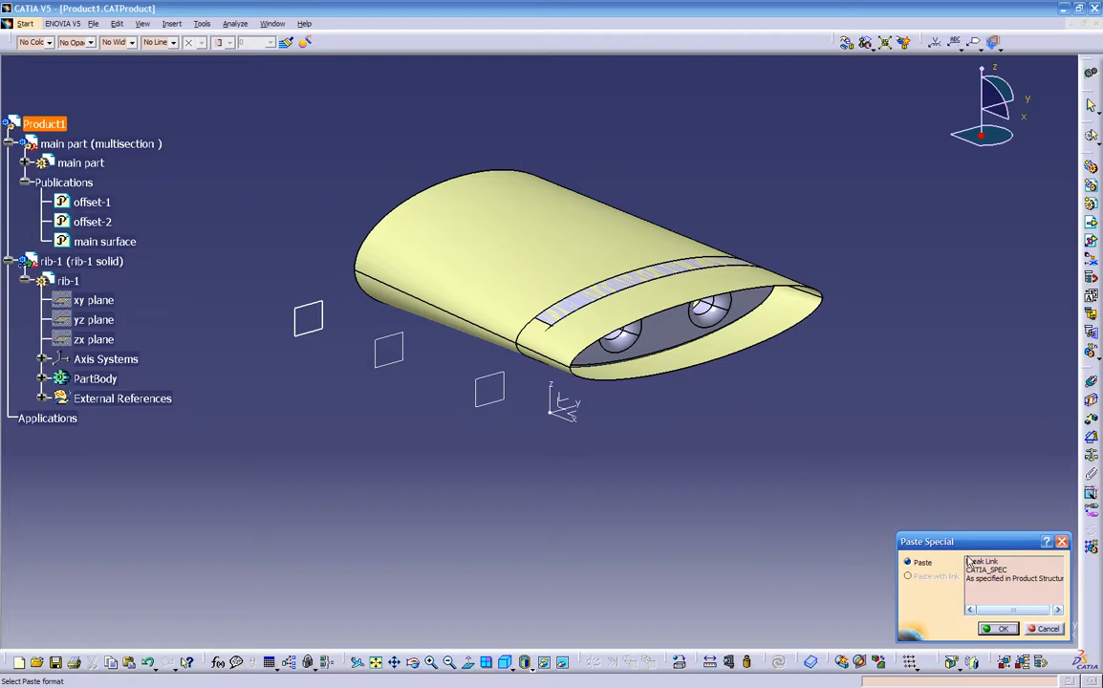
pyautogui.click(977, 564)
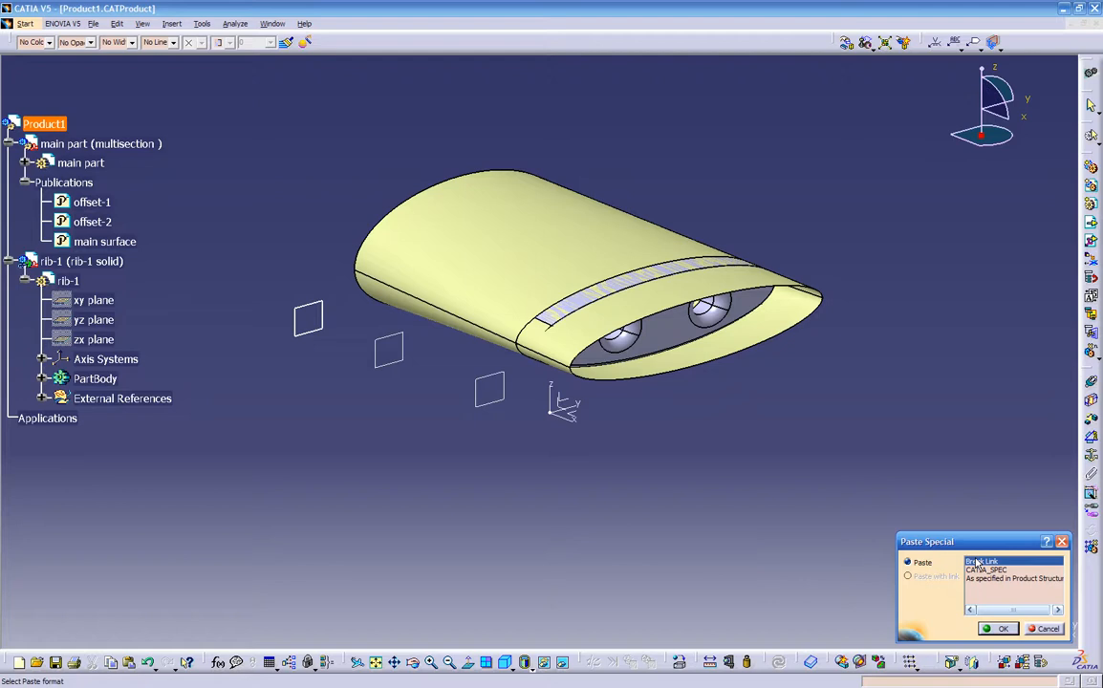
pyautogui.click(1000, 629)
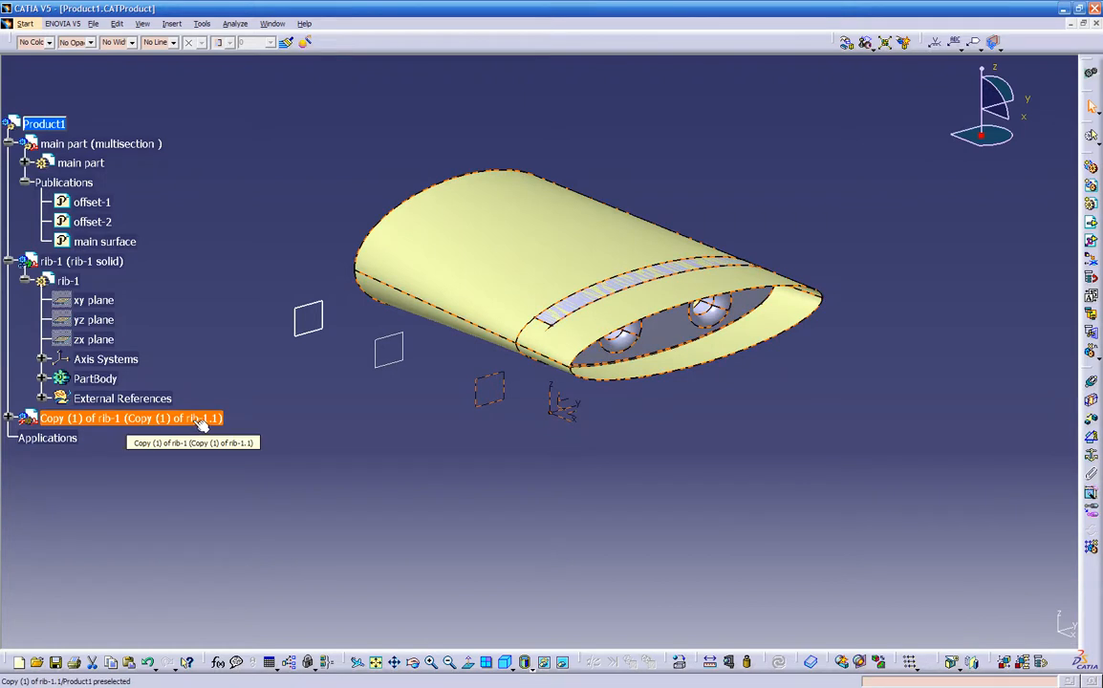
pyautogui.click(9, 418)
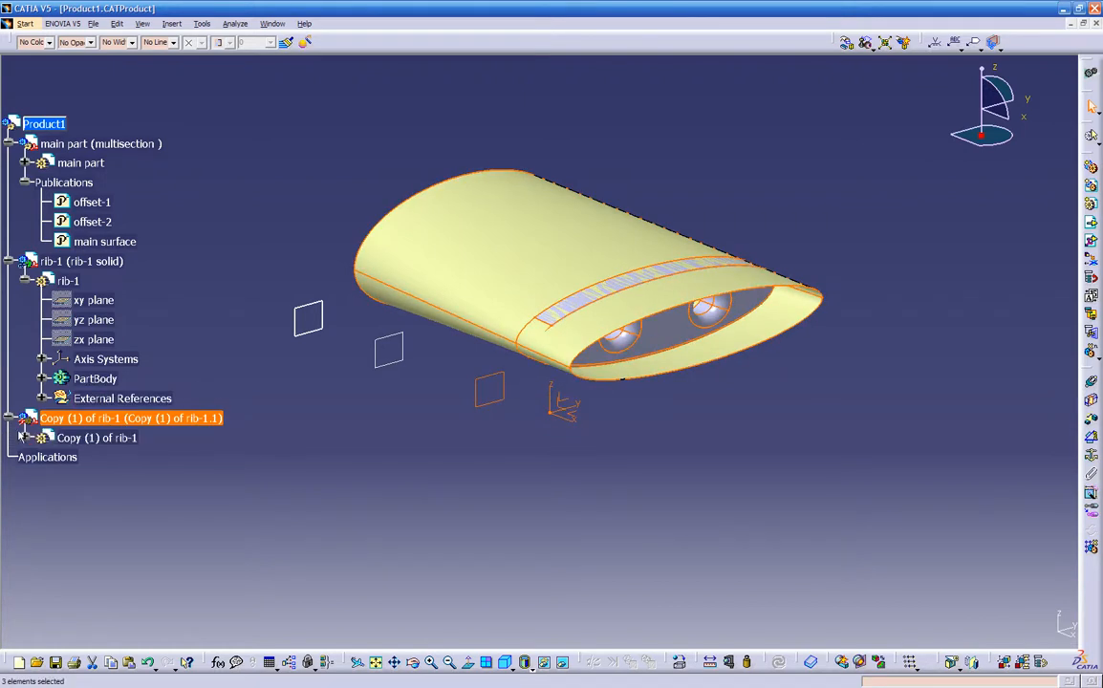
pyautogui.click(25, 438)
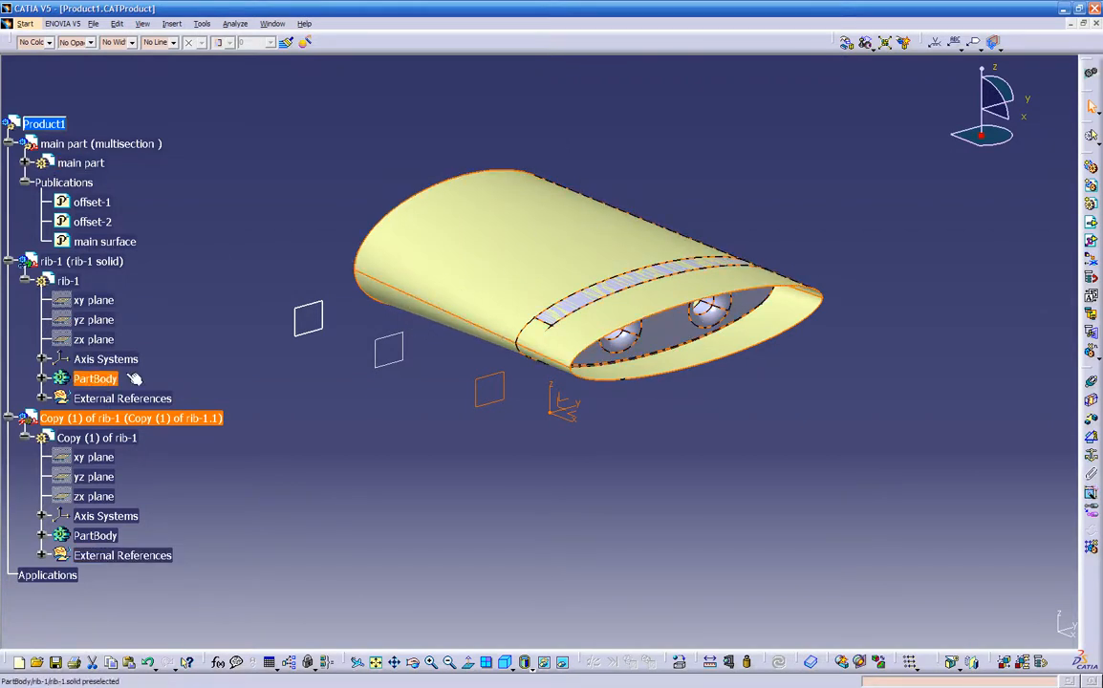
pyautogui.rightClick(123, 421)
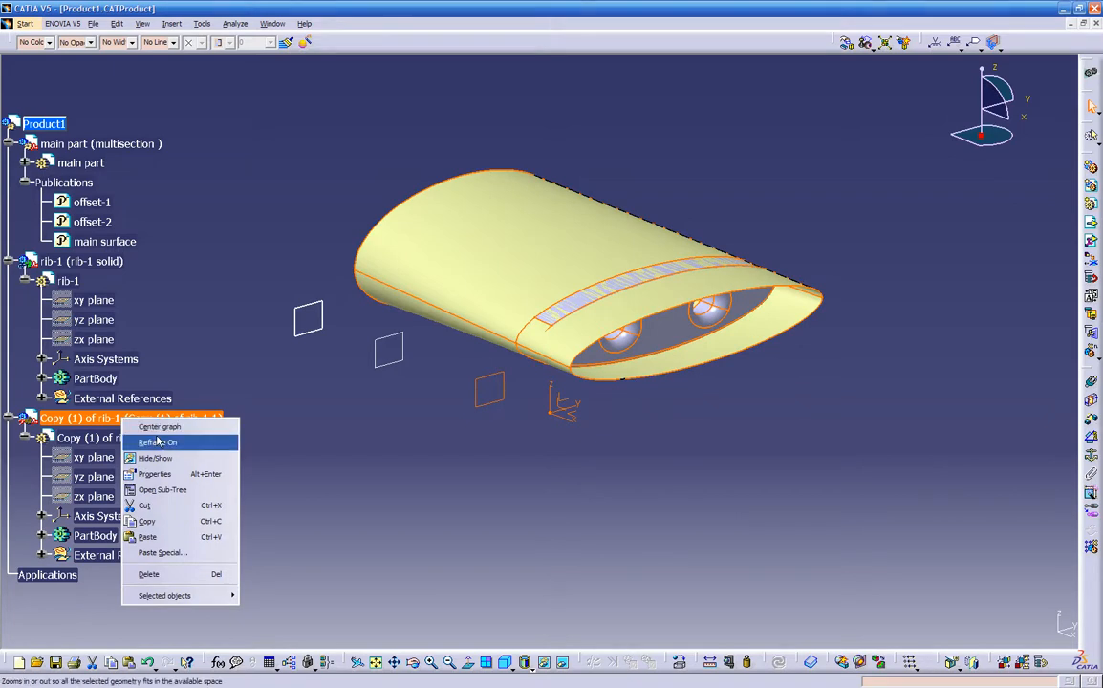
pyautogui.moveTo(162, 596)
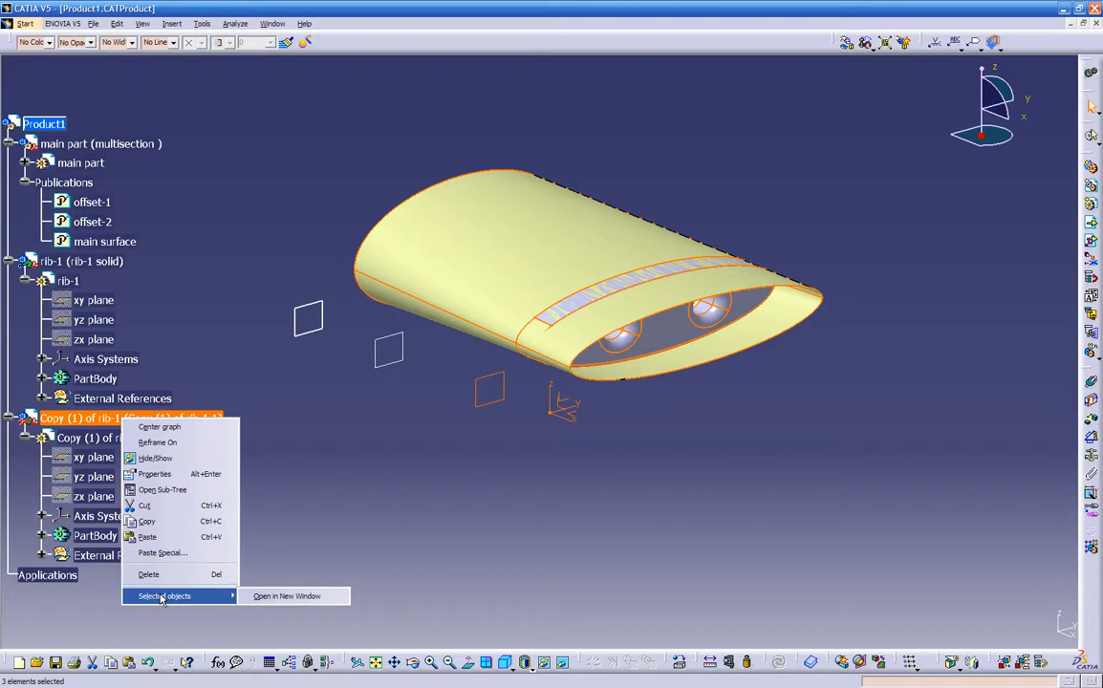
pyautogui.click(287, 504)
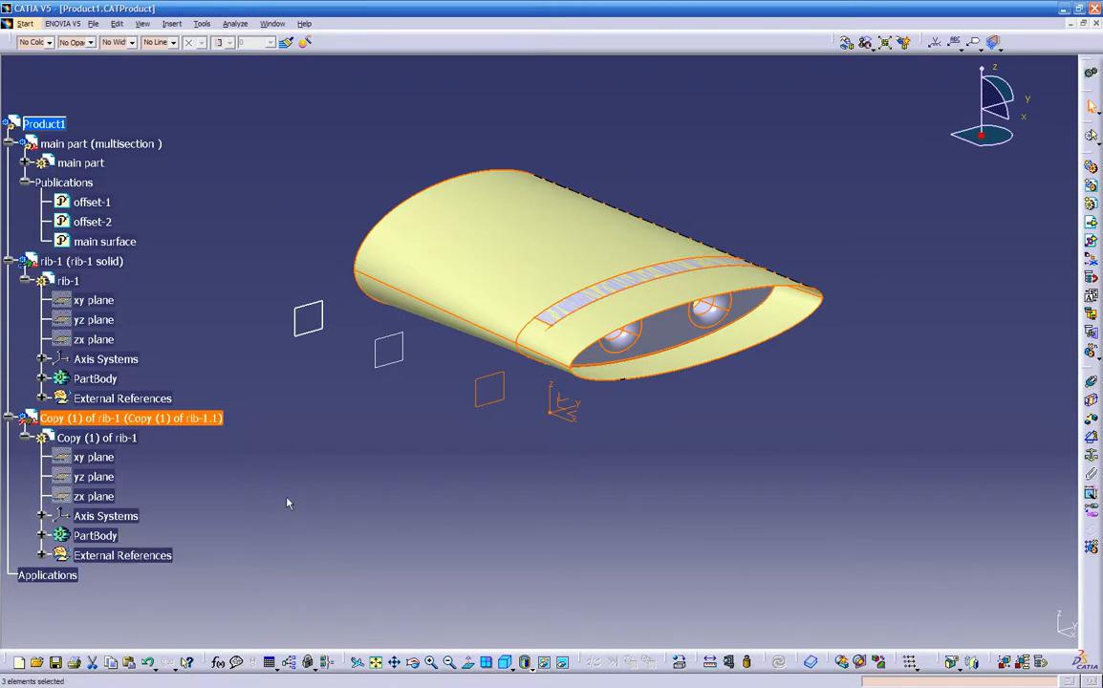
pyautogui.click(33, 124)
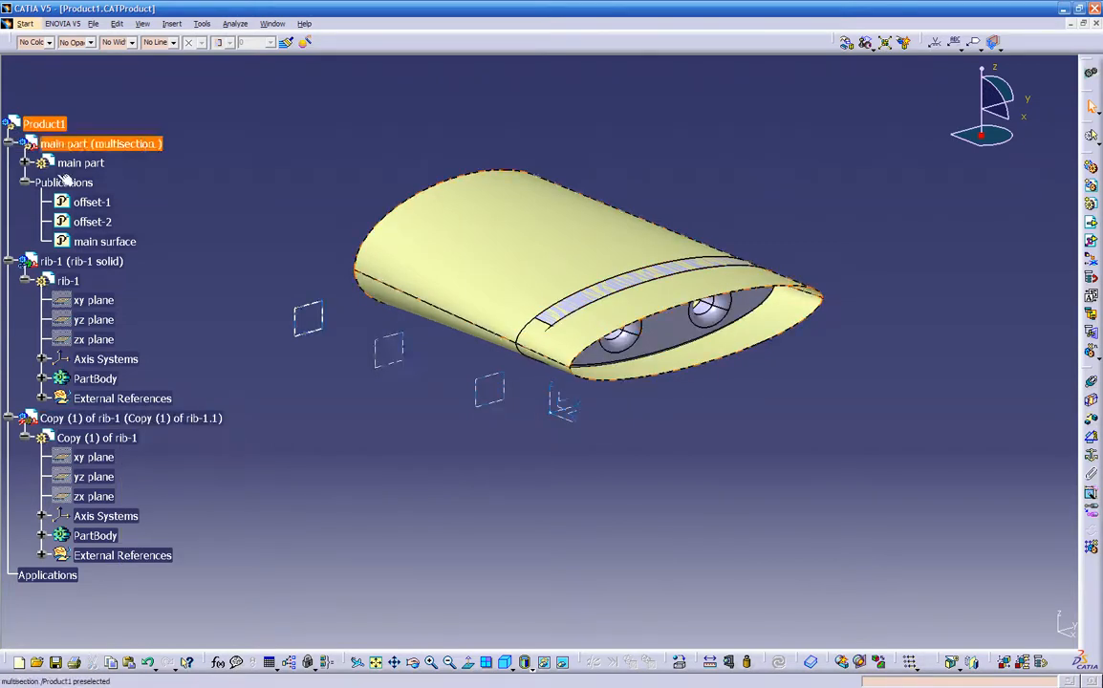
pyautogui.rightClick(100, 418)
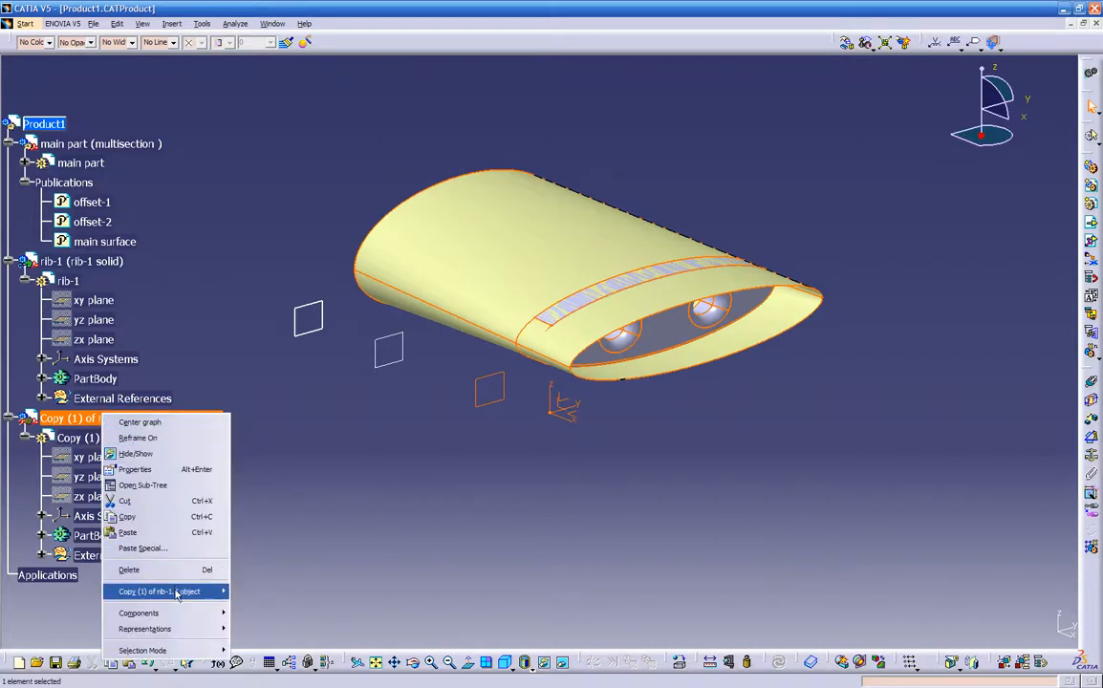
pyautogui.moveTo(176, 615)
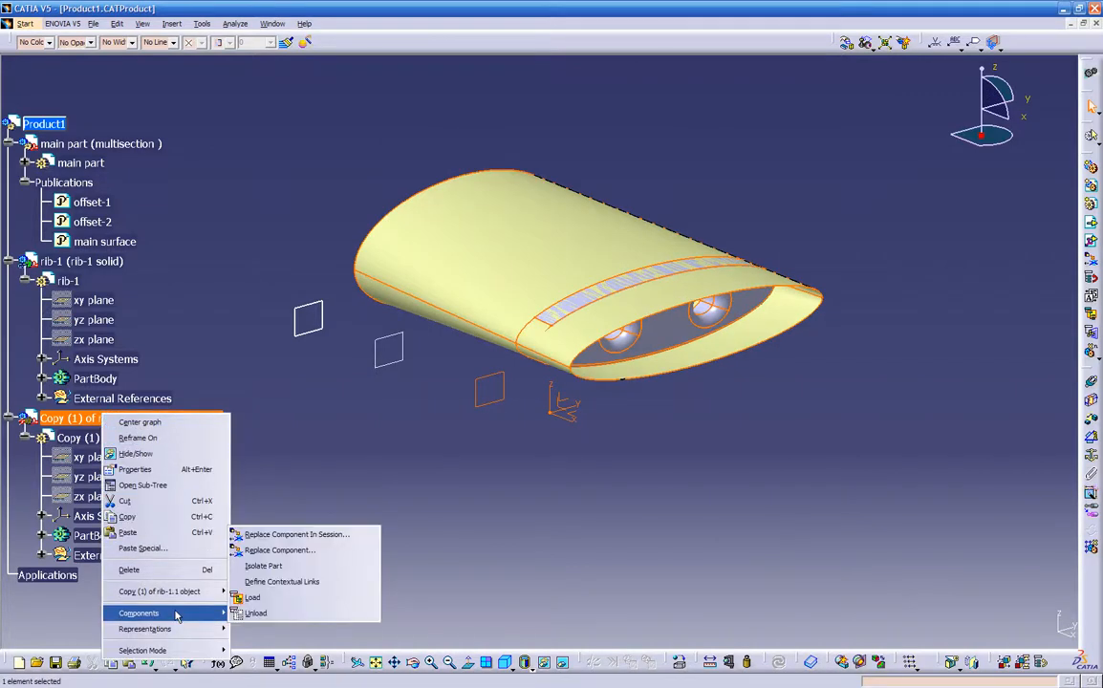
pyautogui.click(268, 495)
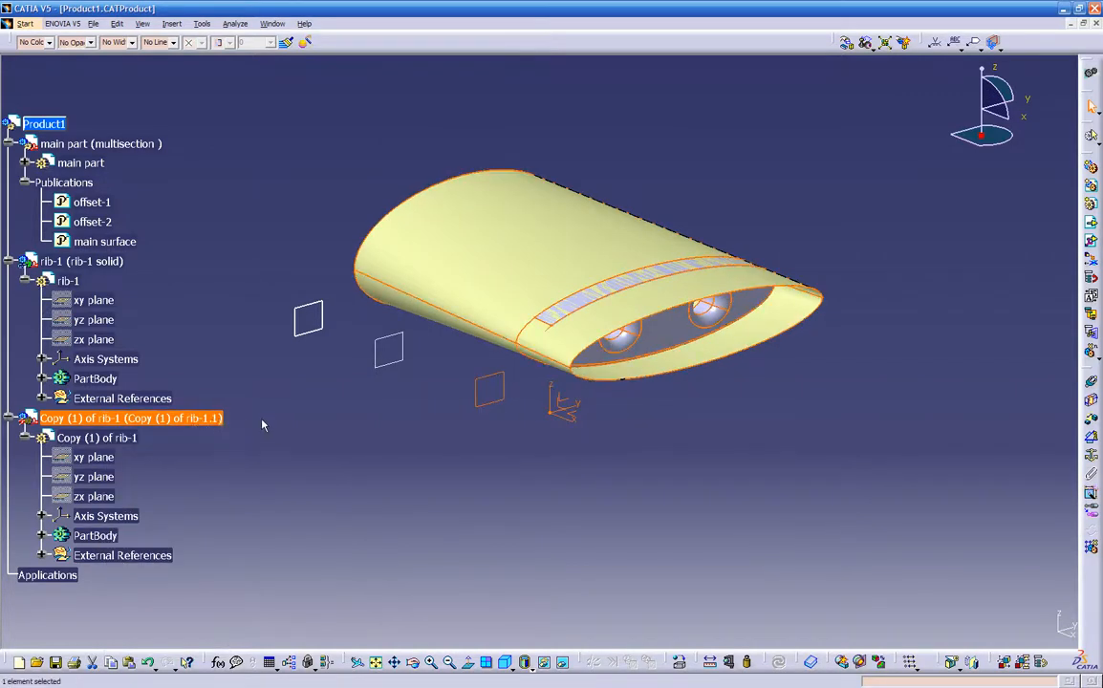
pyautogui.click(510, 130)
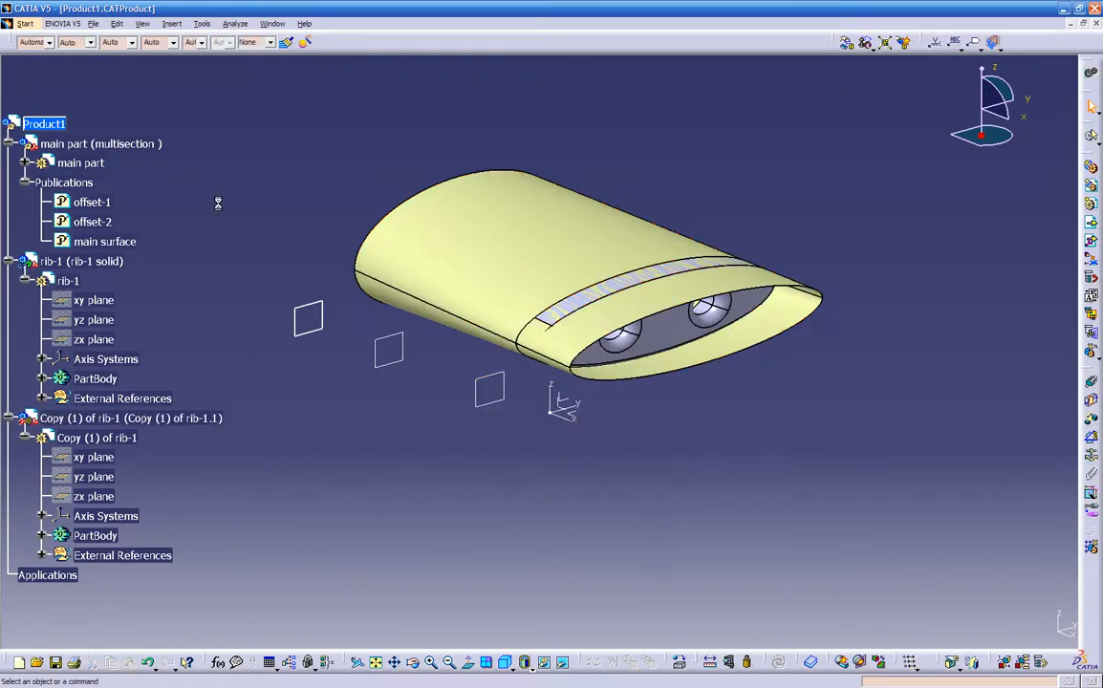
pyautogui.click(55, 125)
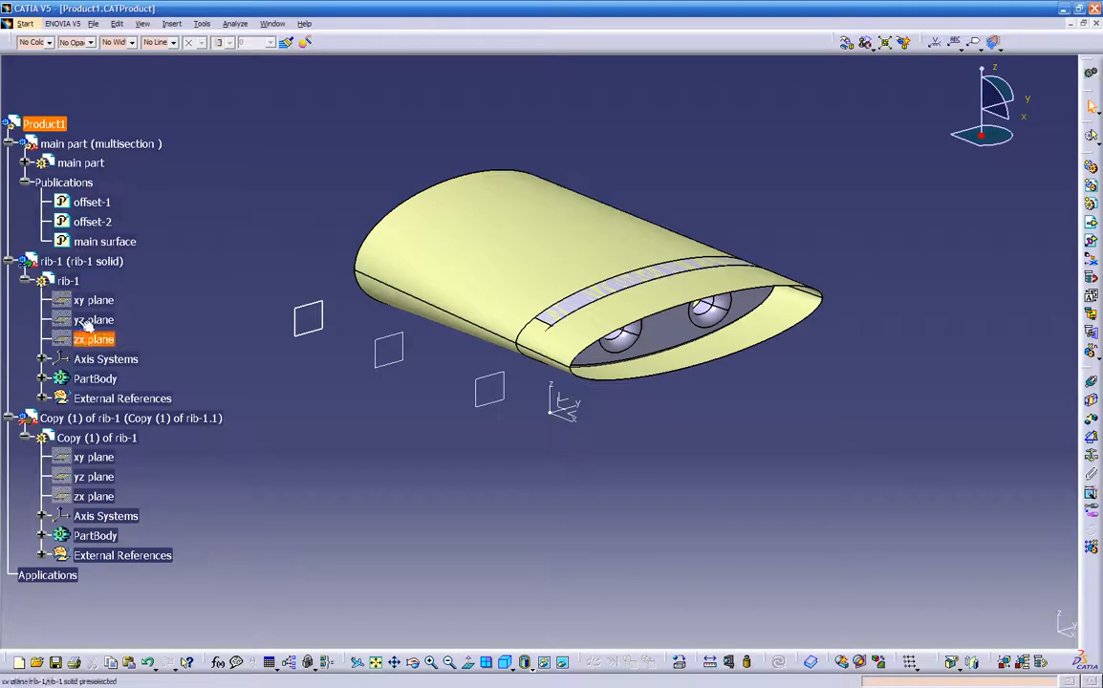
# - Define the contextual links of Copy (1) of rib-1, replacing its offset-1 input with the main part's published offset-2
pyautogui.rightClick(87, 418)
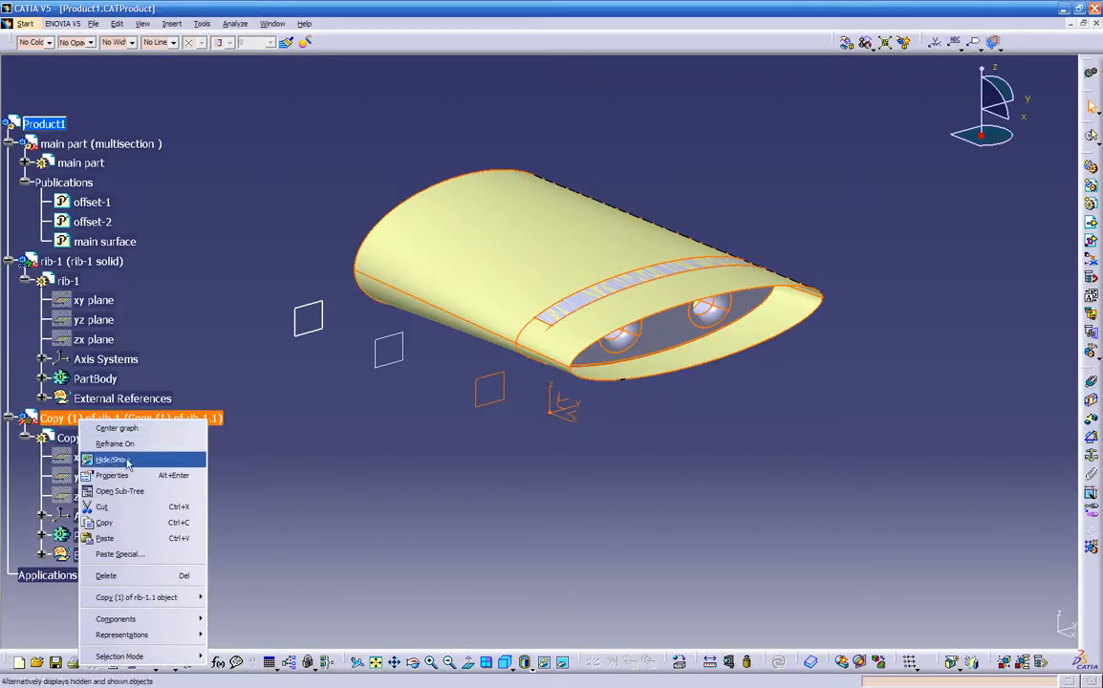
pyautogui.moveTo(153, 624)
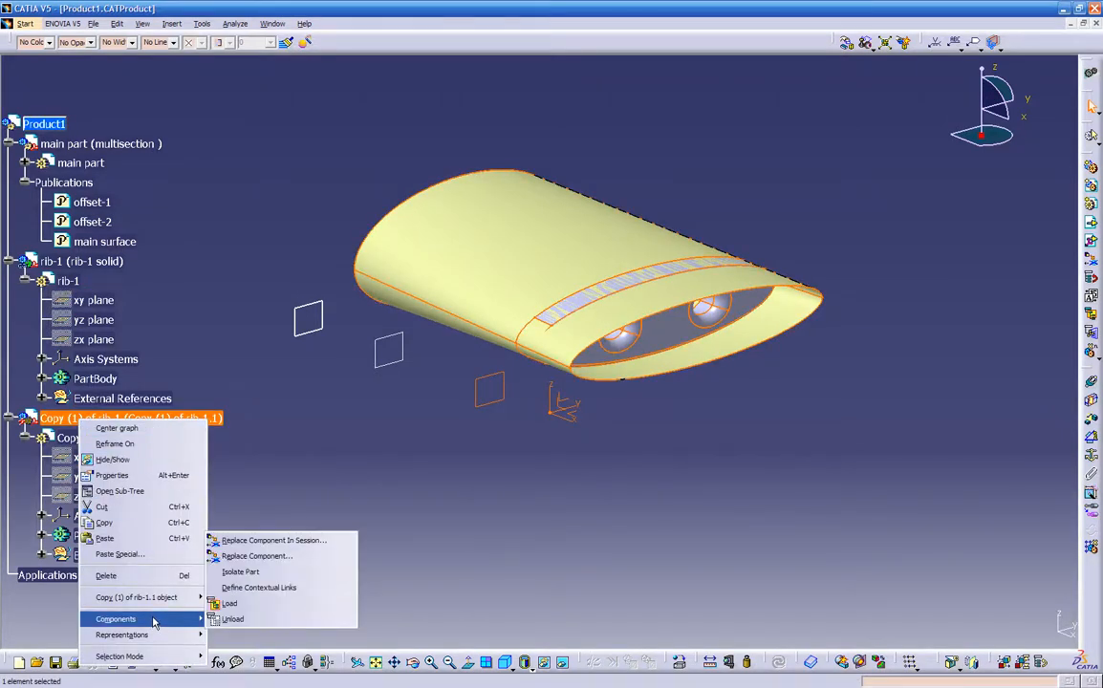
pyautogui.click(256, 588)
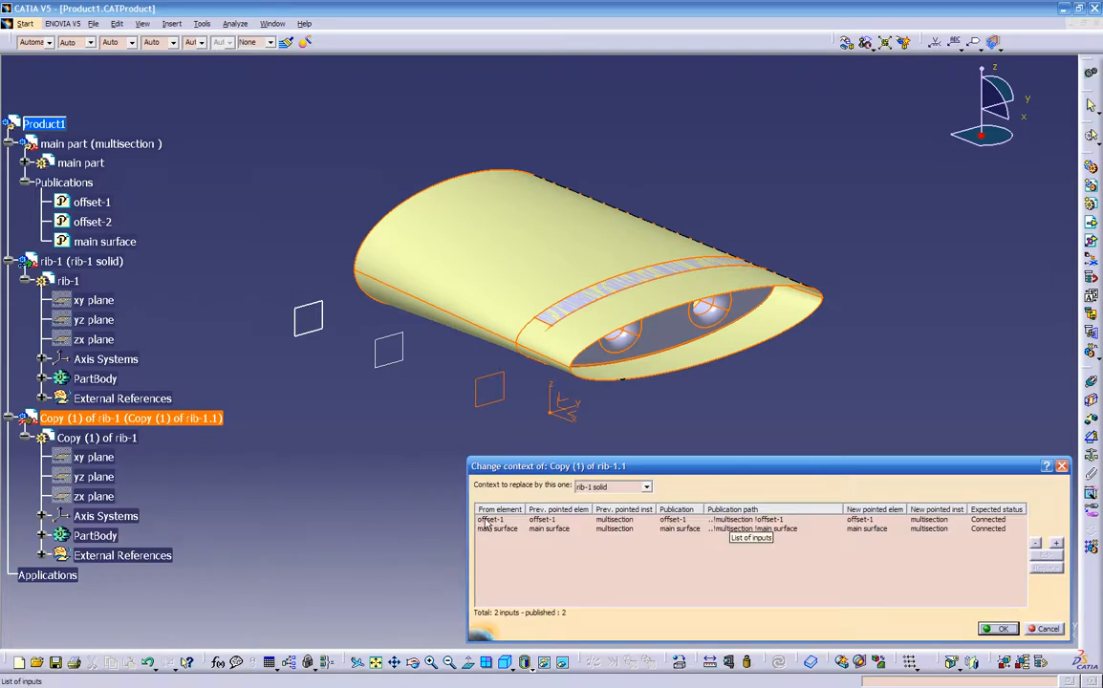
pyautogui.click(489, 521)
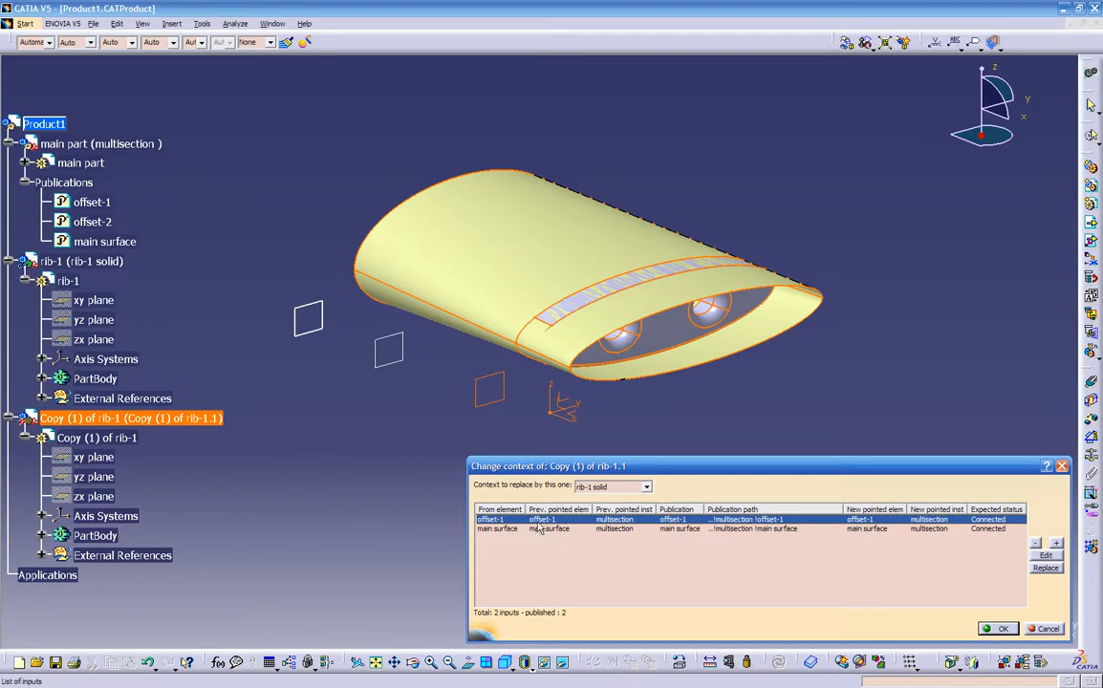
pyautogui.click(1044, 569)
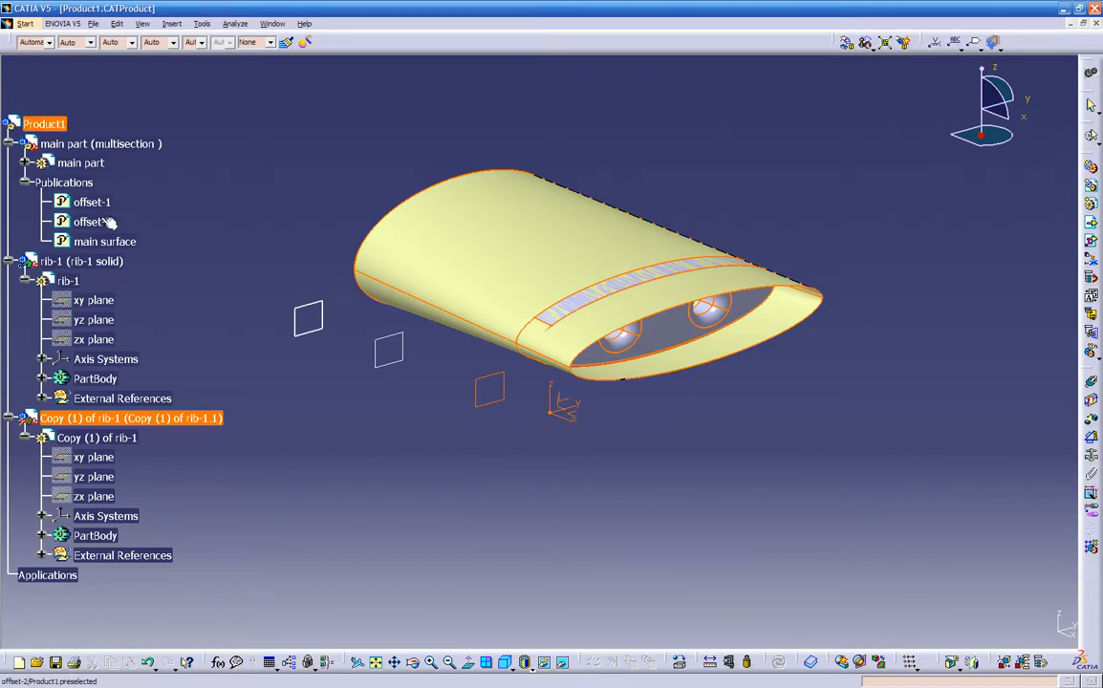
pyautogui.click(96, 220)
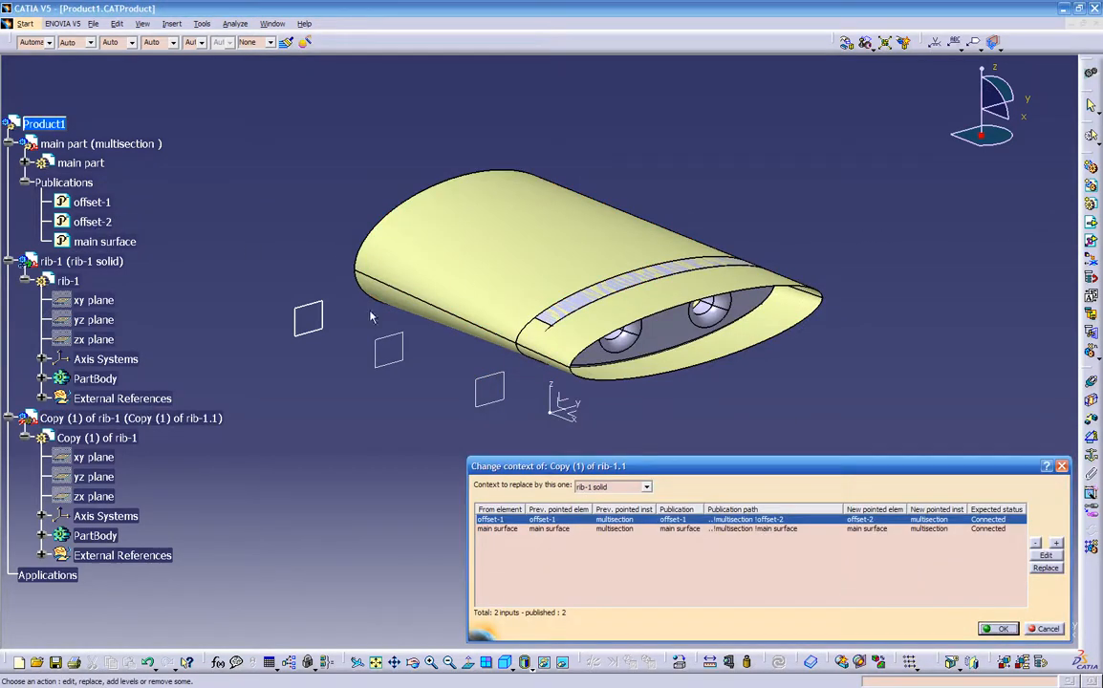
pyautogui.click(1001, 629)
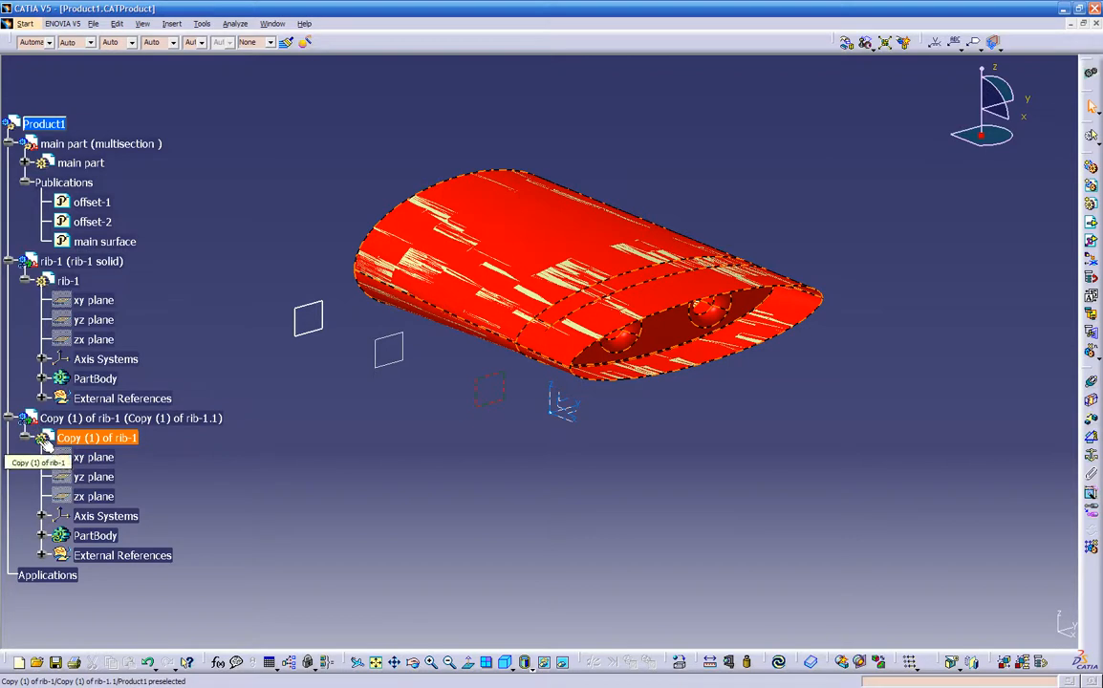
# - Update Copy (1) of rib-1 so its geometry rebuilds on the replaced reference
pyautogui.click(124, 418)
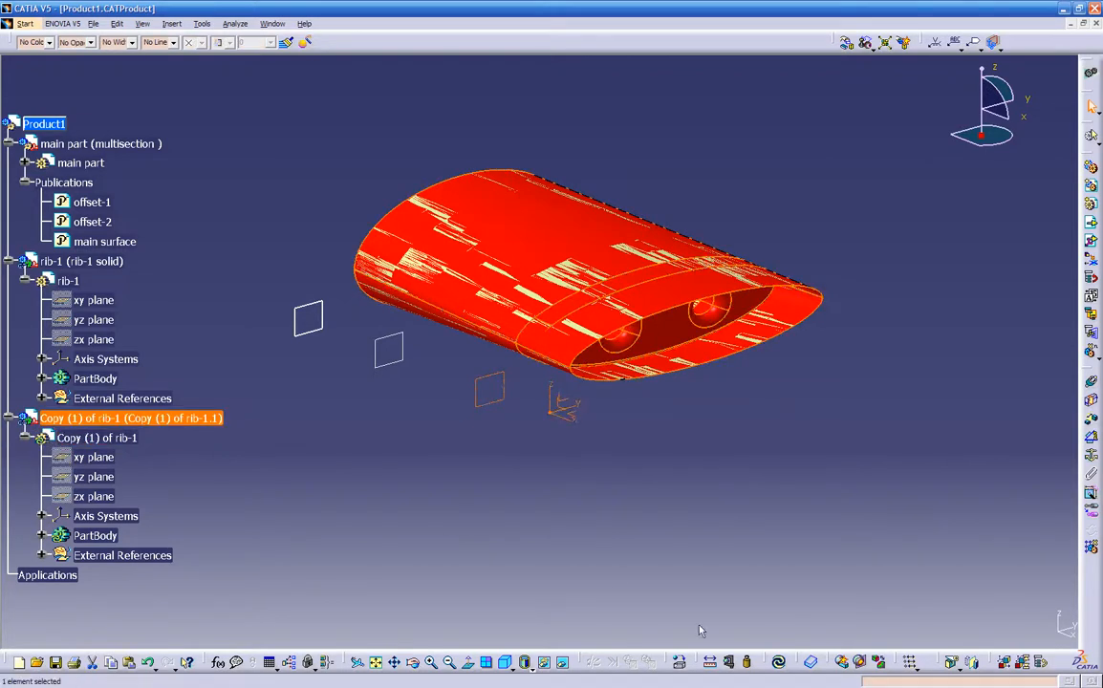
pyautogui.click(778, 662)
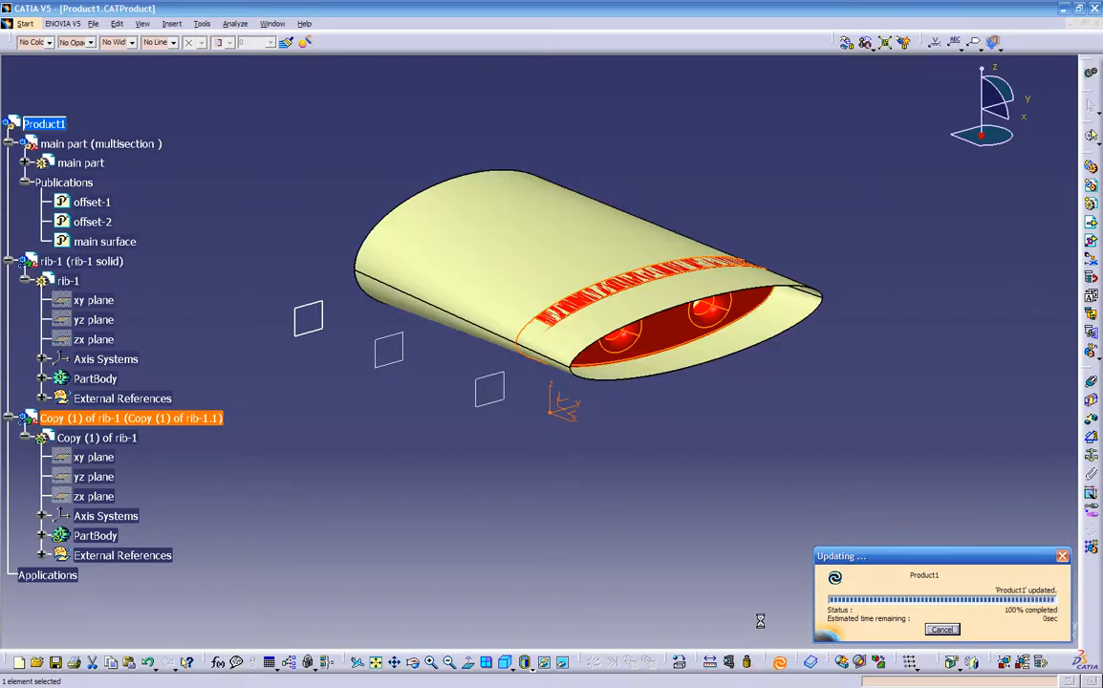
pyautogui.moveTo(649, 589); pyautogui.dragTo(511, 481, button='middle')
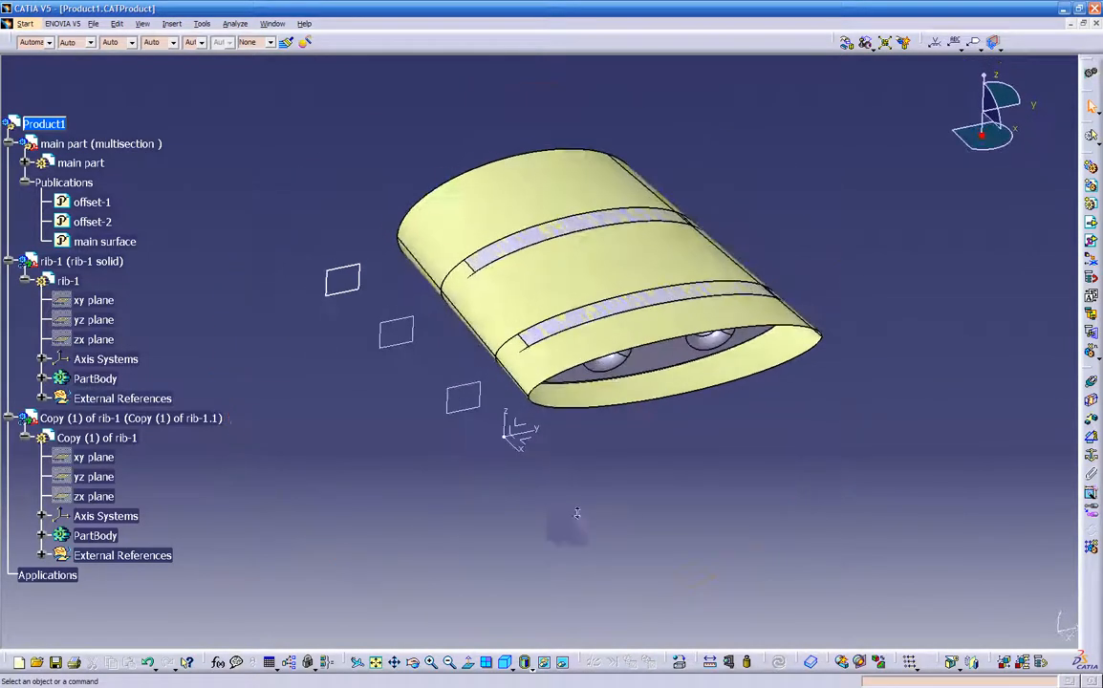
# - Hide the main part's surface that encloses the two ribs
pyautogui.rightClick(584, 267)
pyautogui.click(610, 294)
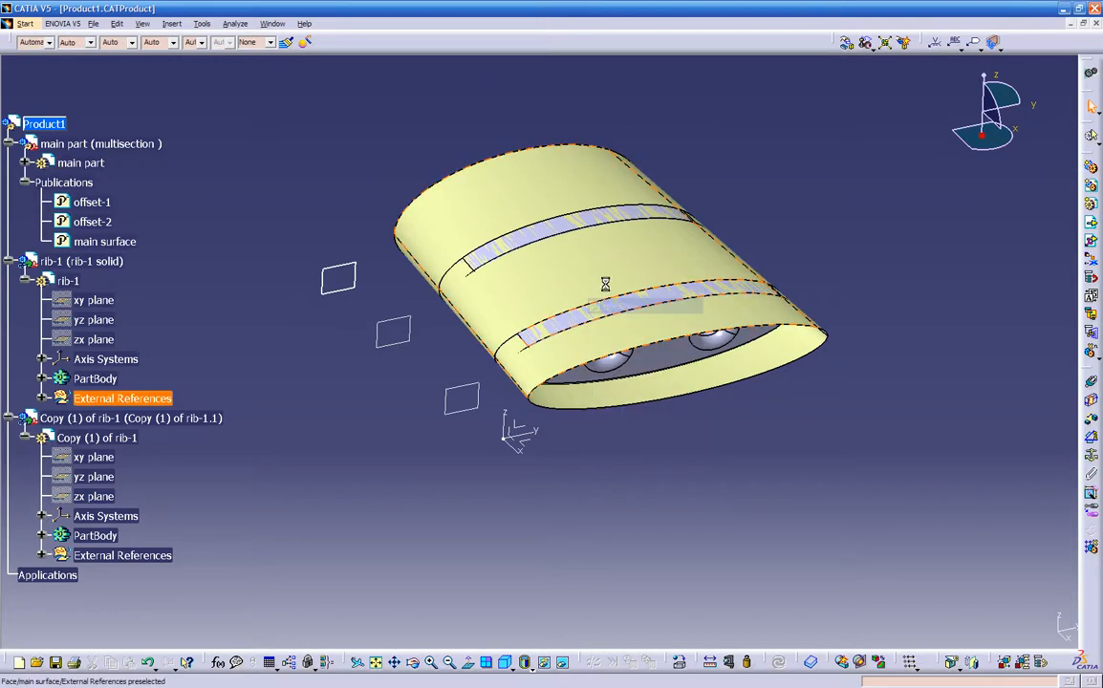
pyautogui.rightClick(584, 264)
pyautogui.click(611, 302)
pyautogui.rightClick(108, 398)
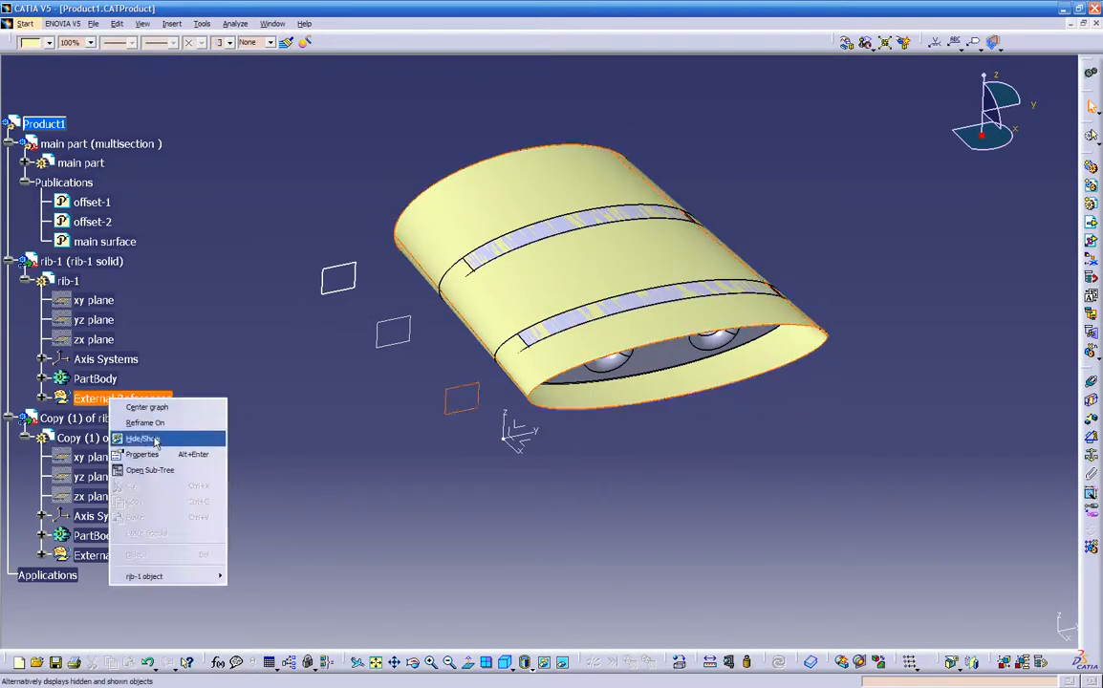
pyautogui.click(588, 474)
pyautogui.moveTo(602, 477); pyautogui.dragTo(635, 409, button='middle')
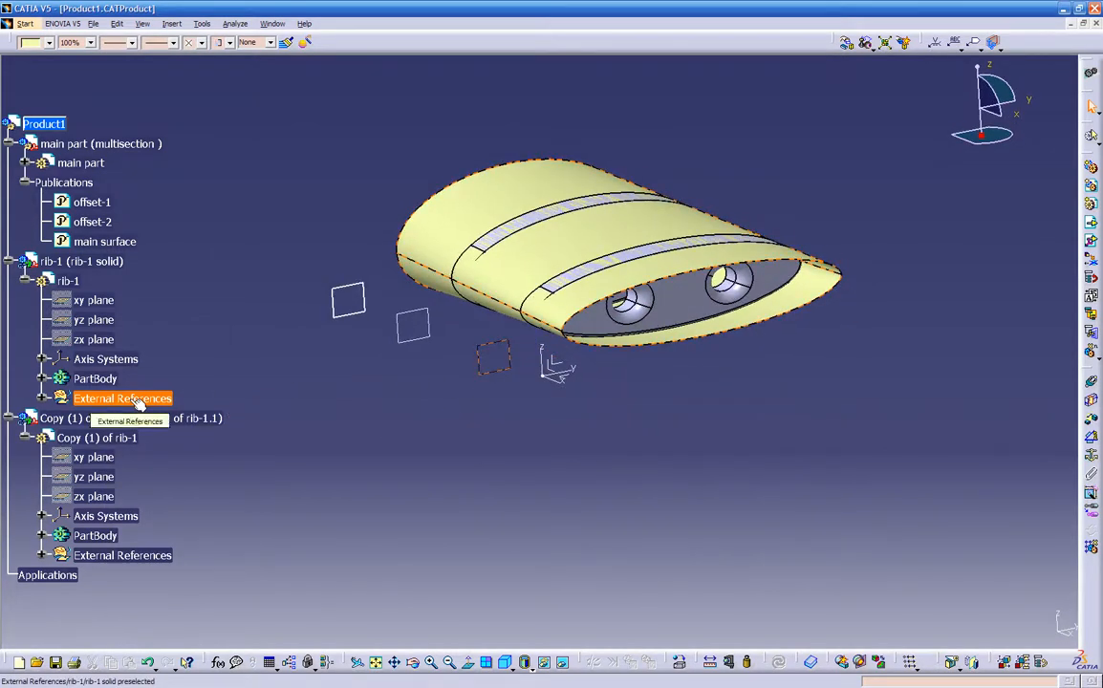
# - Locate the remaining wing surface in the tree, hide the External References of Copy (1) of rib-1, and collapse that branch
pyautogui.click(123, 555)
pyautogui.rightClick(541, 193)
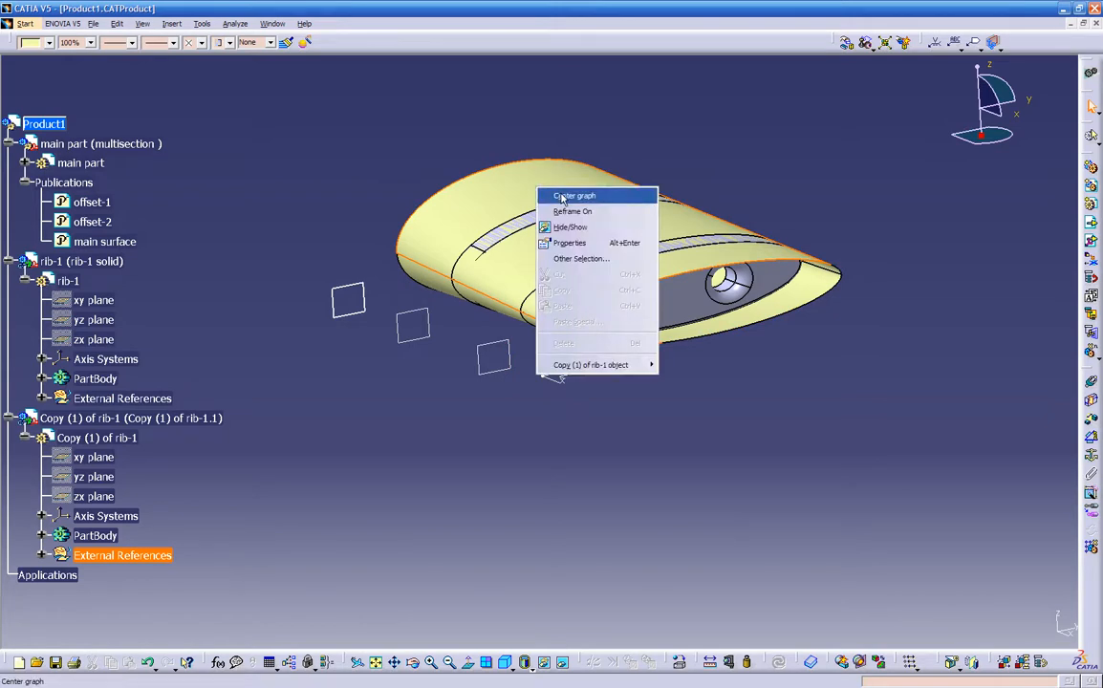
pyautogui.click(564, 196)
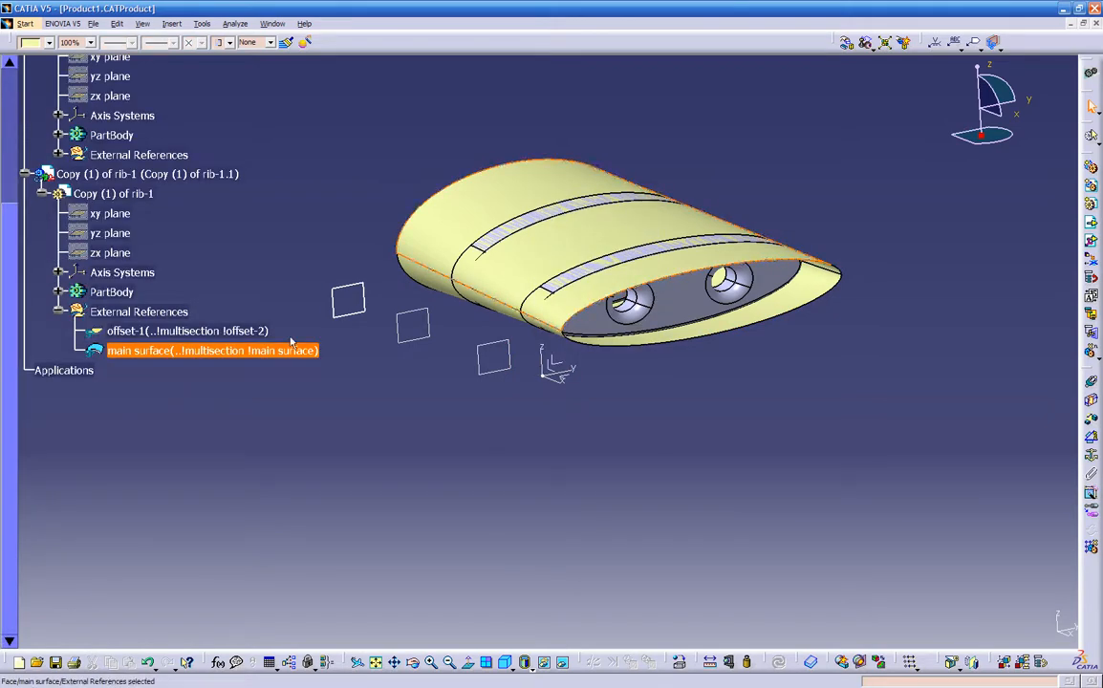
pyautogui.rightClick(483, 197)
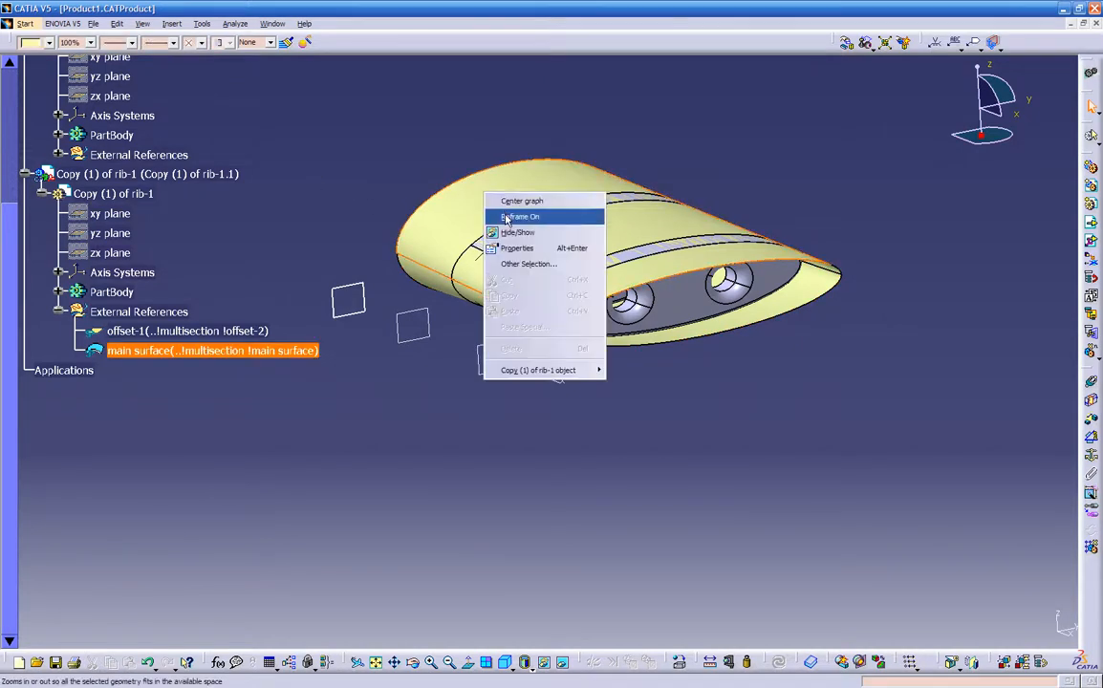
pyautogui.click(507, 201)
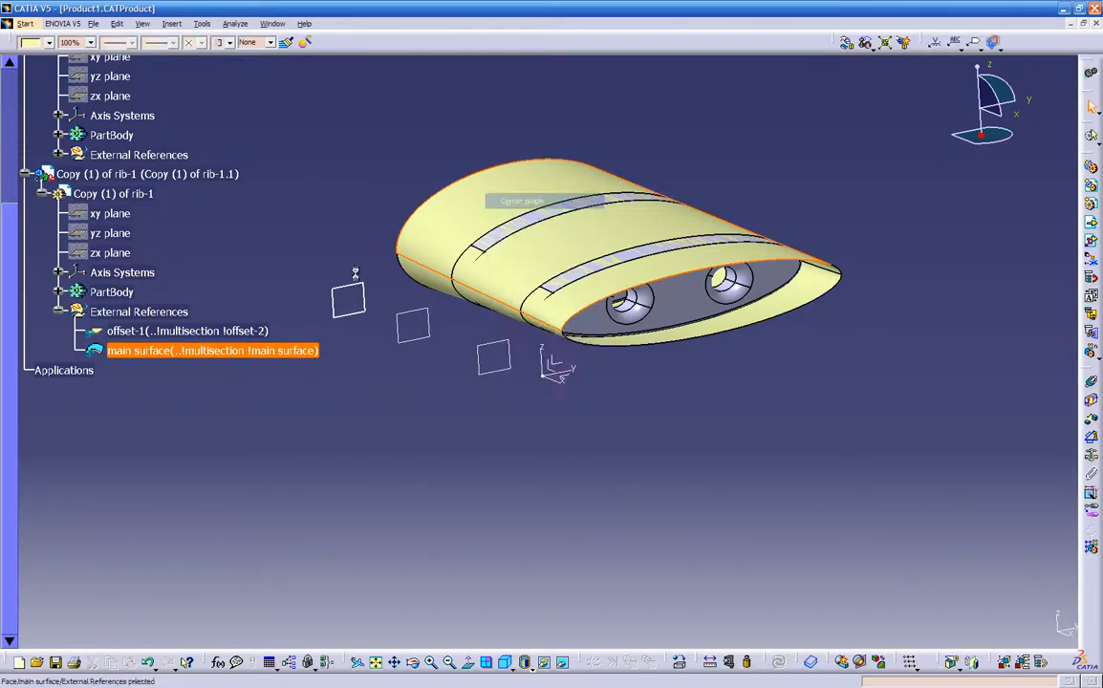
pyautogui.rightClick(158, 312)
pyautogui.click(185, 349)
pyautogui.click(60, 311)
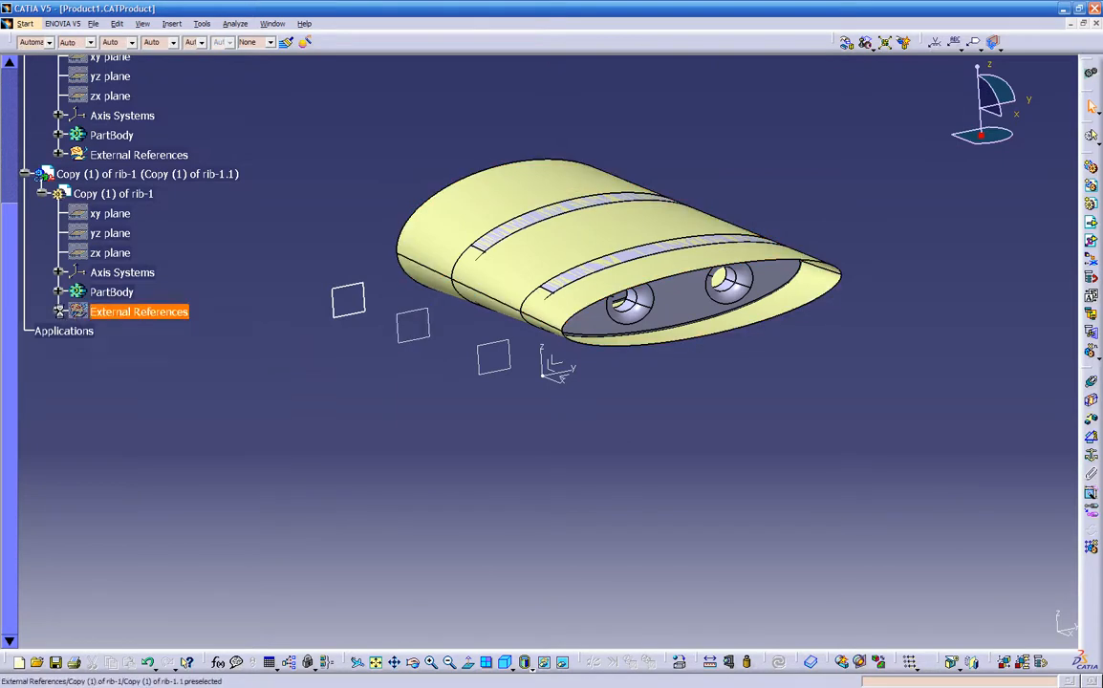
# - Locate the last visible wing surface in the tree, hide the External References of rib-1, and collapse that branch
pyautogui.rightClick(521, 191)
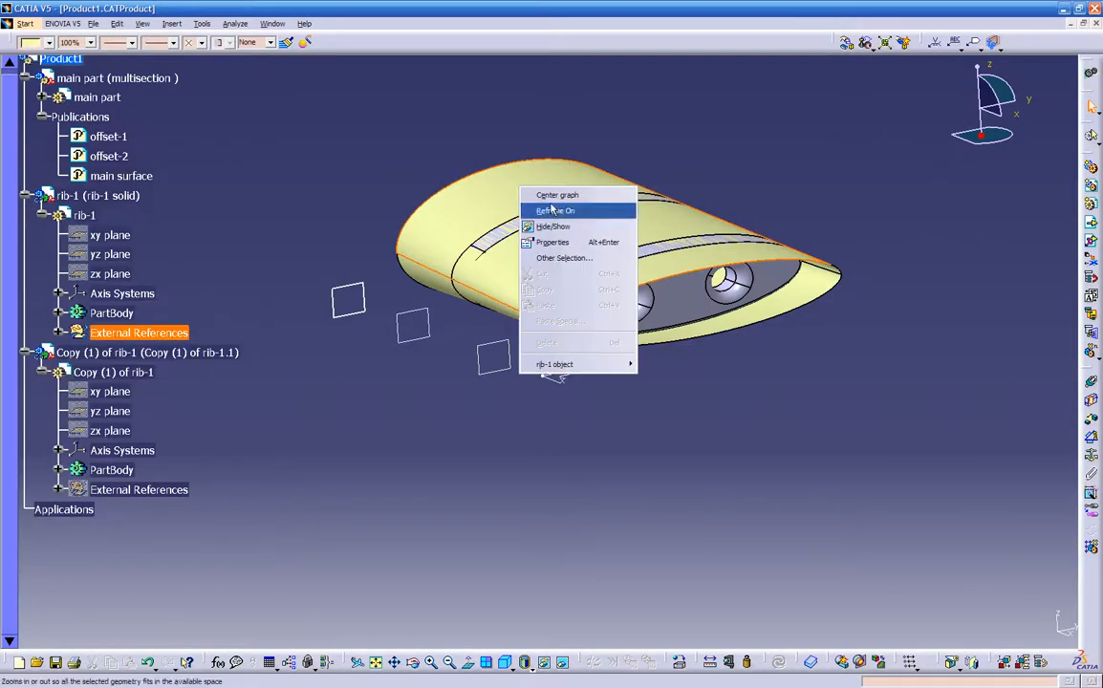
pyautogui.click(555, 196)
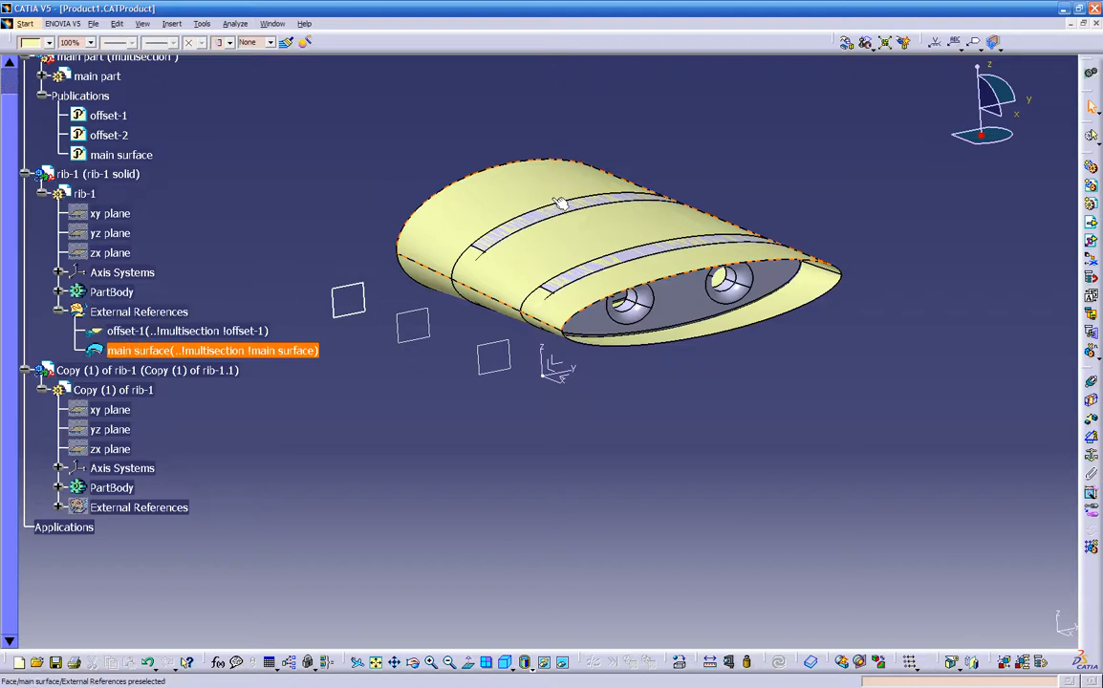
pyautogui.rightClick(143, 312)
pyautogui.click(165, 347)
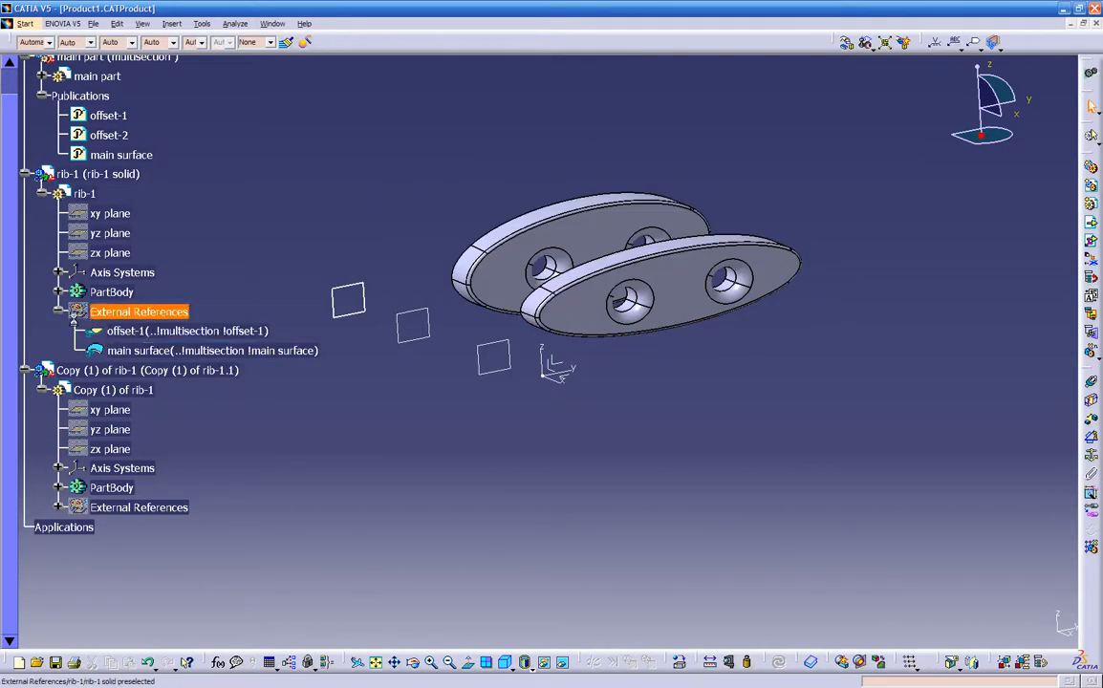
pyautogui.click(59, 311)
pyautogui.scroll(3, 275, 401)
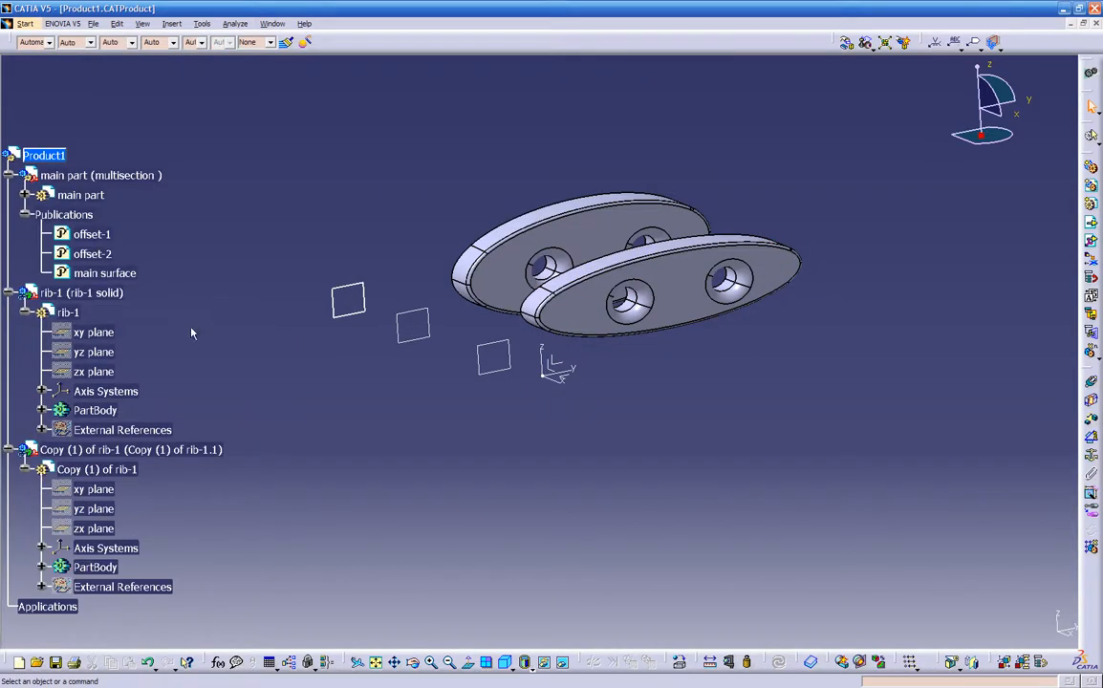
# - Examine both ribs and their offset planes from several angles against the publications in the main part
pyautogui.moveTo(601, 456); pyautogui.dragTo(390, 480, button='middle')
pyautogui.moveTo(510, 363); pyautogui.dragTo(793, 271, button='middle')
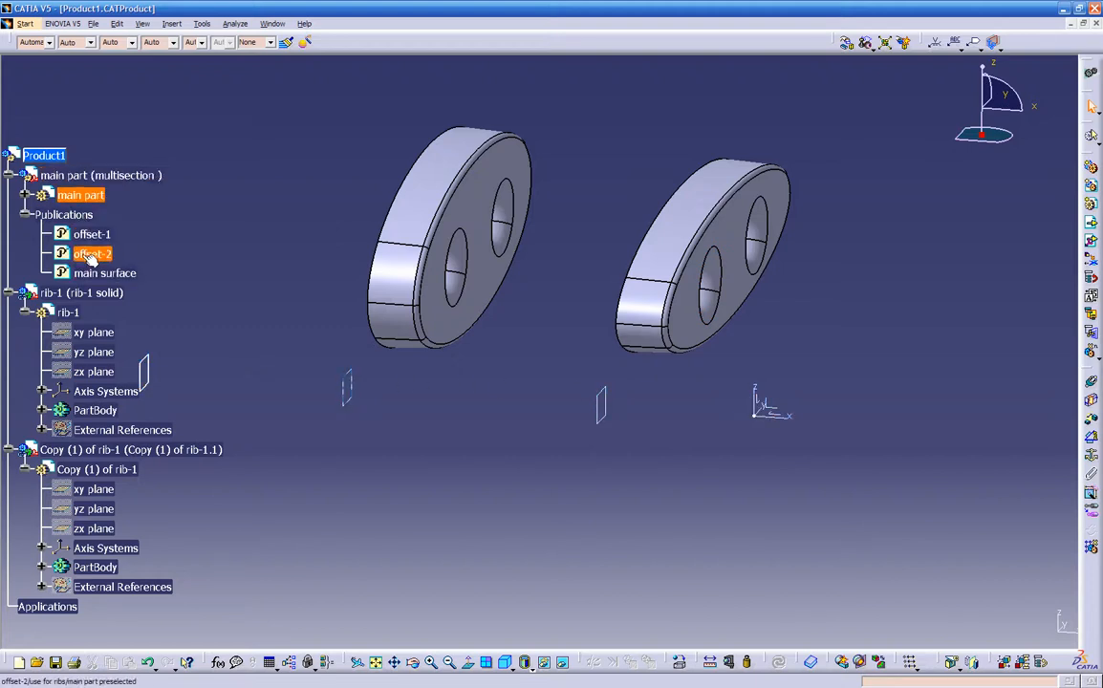
pyautogui.moveTo(574, 369); pyautogui.dragTo(478, 416, button='middle')
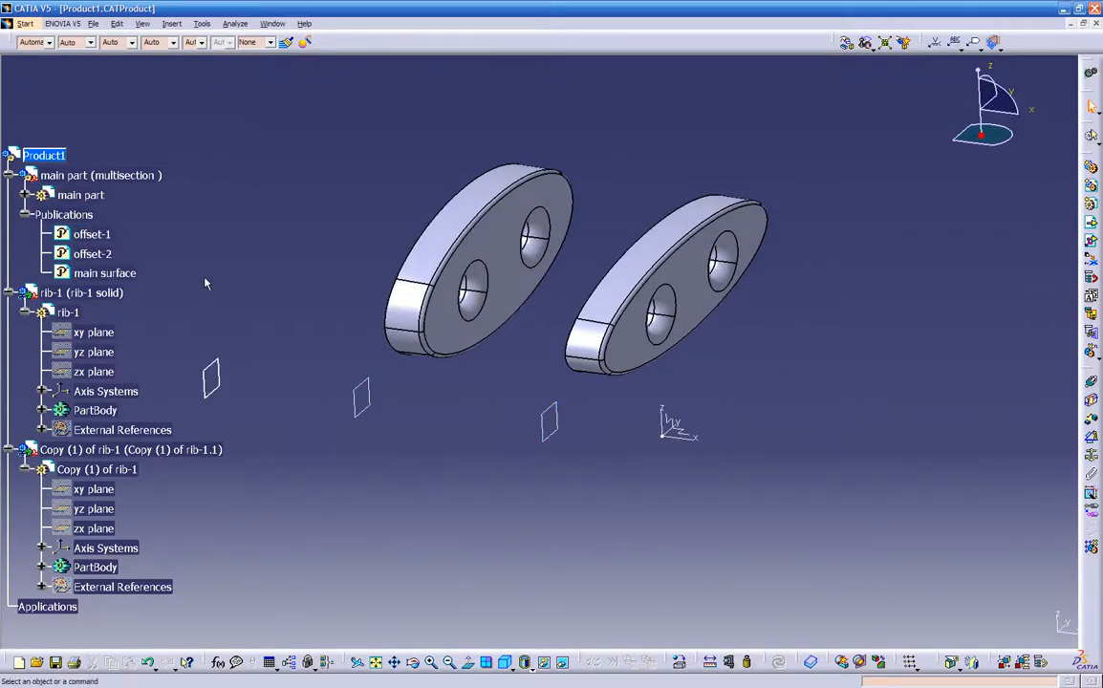
pyautogui.moveTo(644, 330); pyautogui.dragTo(688, 383, button='middle')
pyautogui.click(25, 194)
pyautogui.click(25, 194)
pyautogui.moveTo(630, 445); pyautogui.dragTo(664, 517, button='middle')
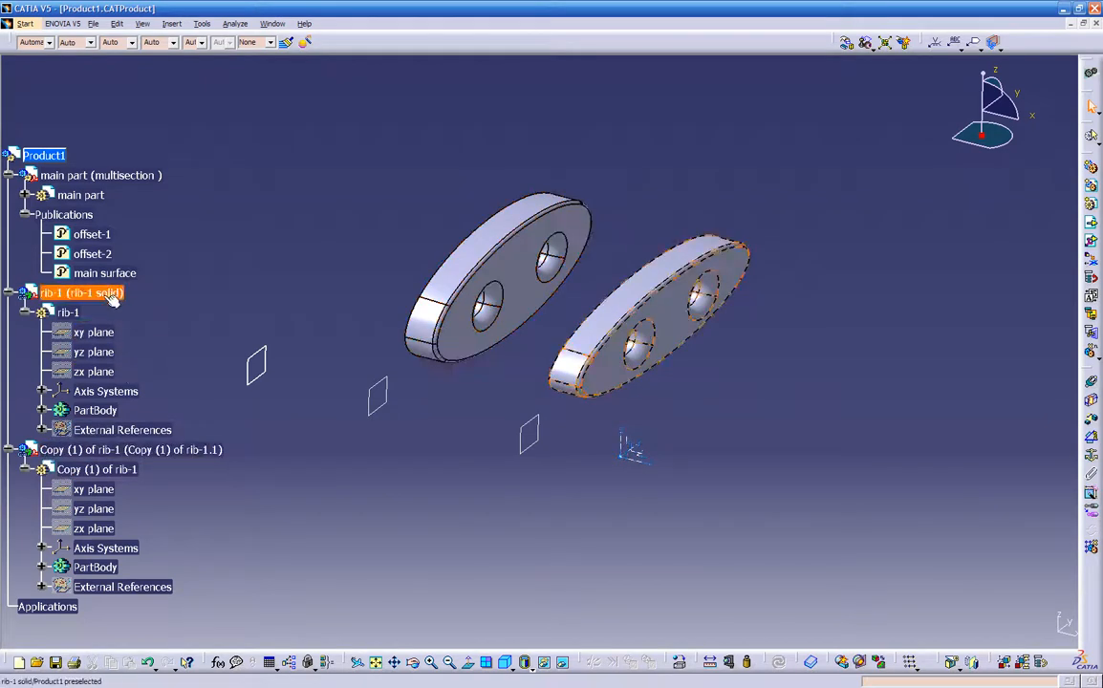
pyautogui.moveTo(505, 399); pyautogui.dragTo(584, 407, button='middle')
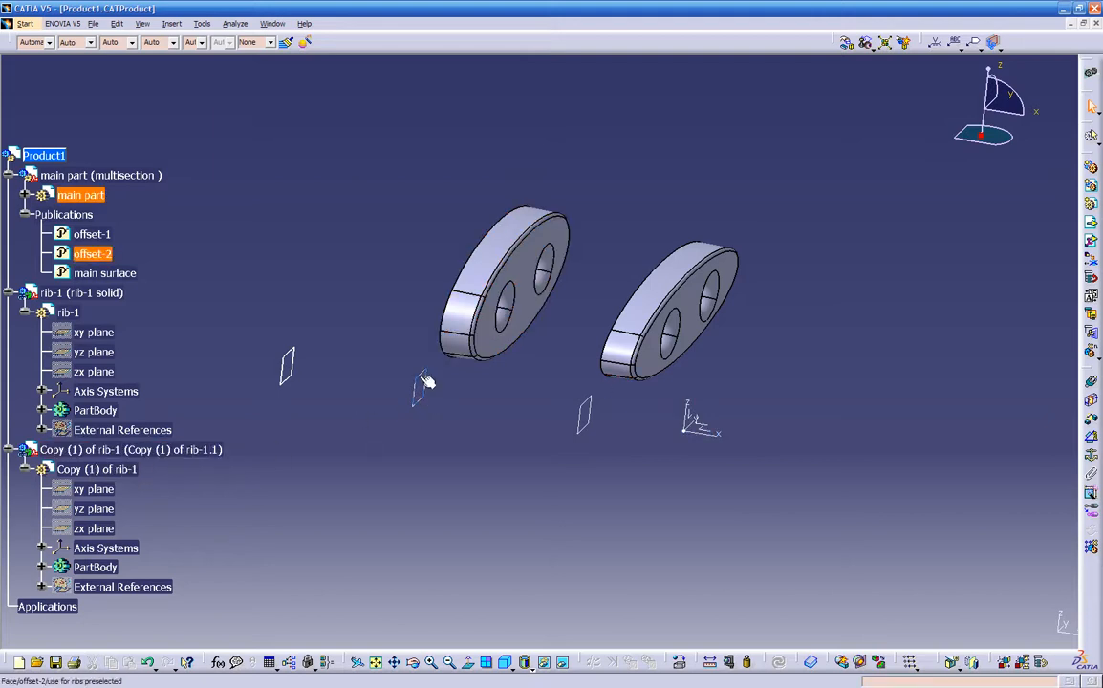
# - Review the contextual links of Copy (1) of rib-1 and leave them as they are
pyautogui.rightClick(112, 451)
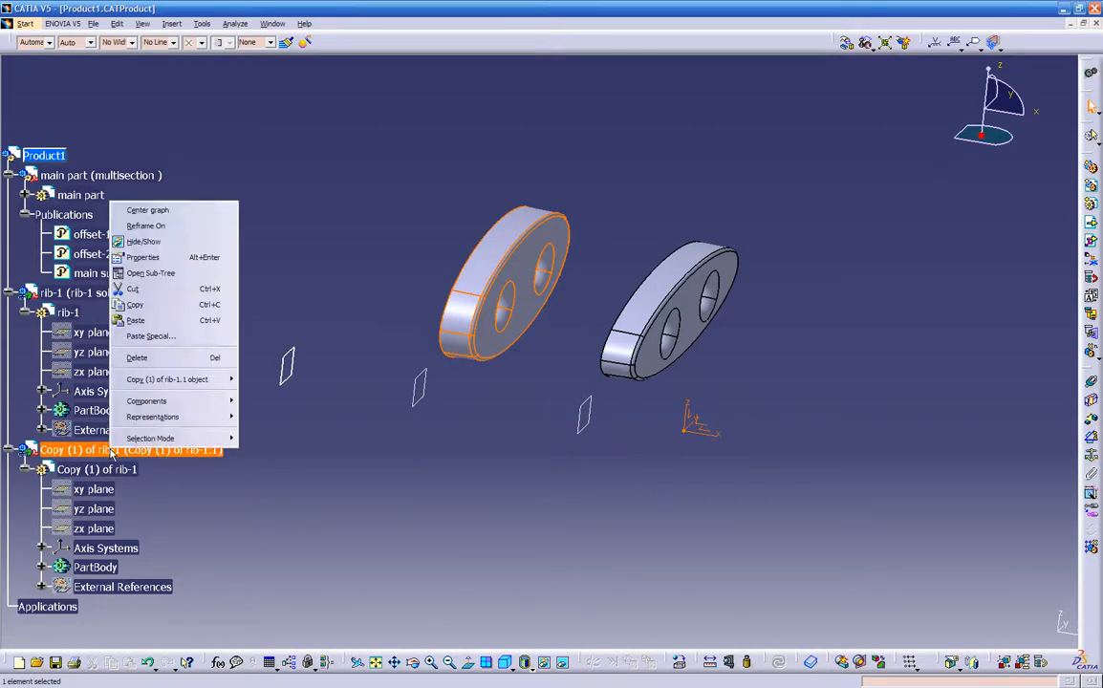
pyautogui.moveTo(153, 401)
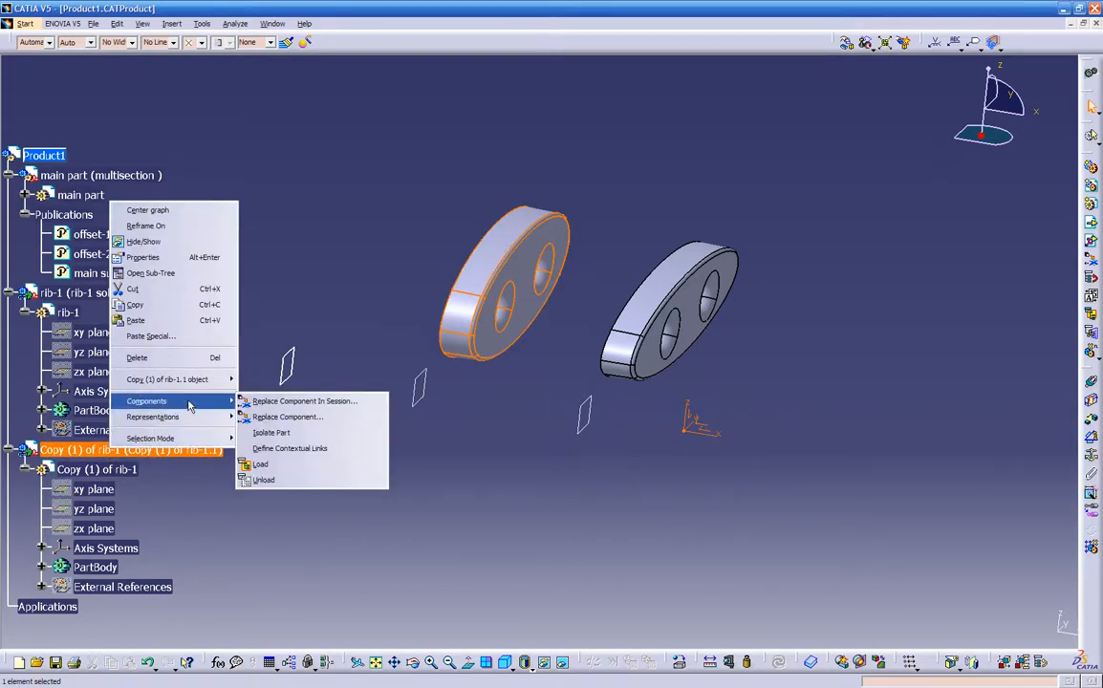
pyautogui.click(287, 449)
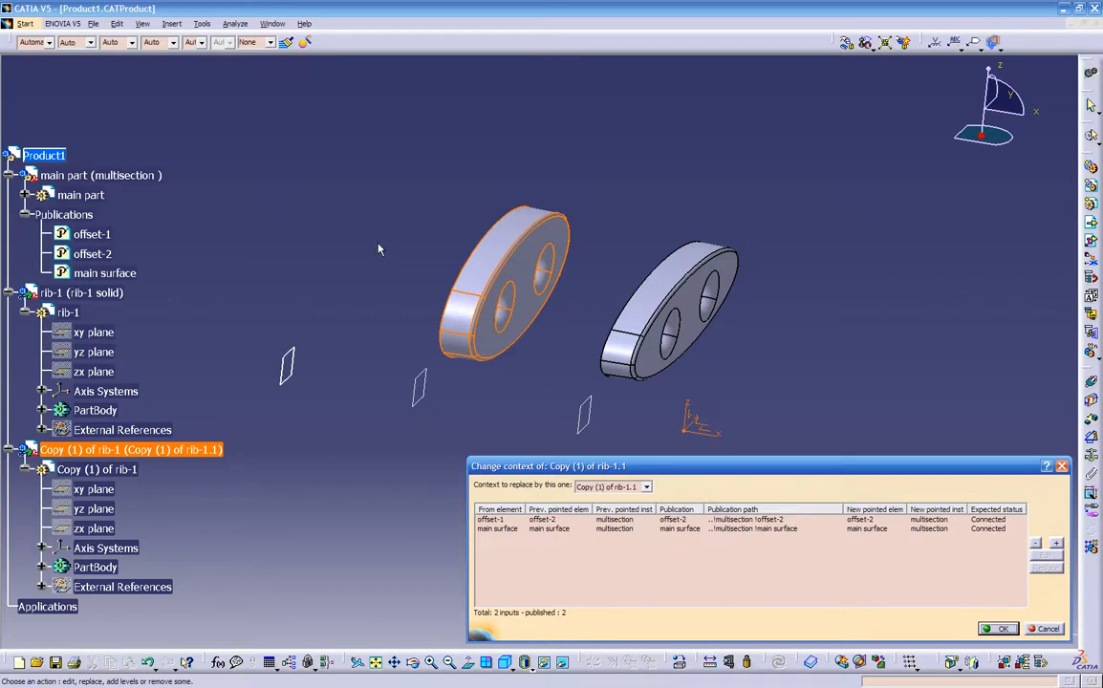
pyautogui.click(1048, 629)
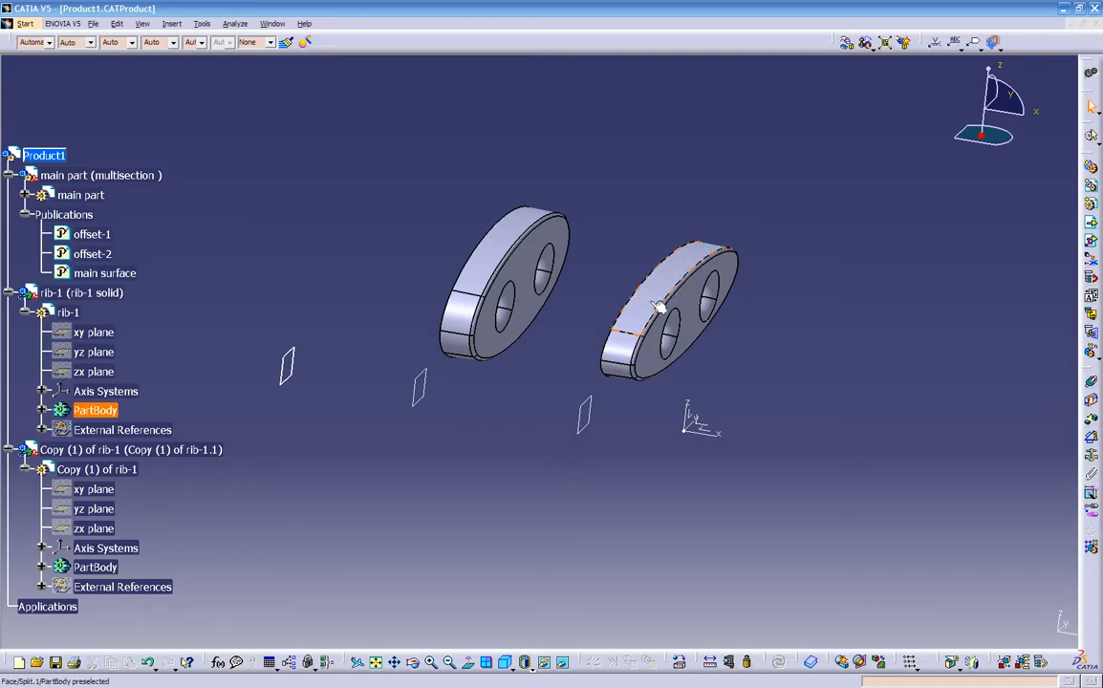
pyautogui.click(637, 310)
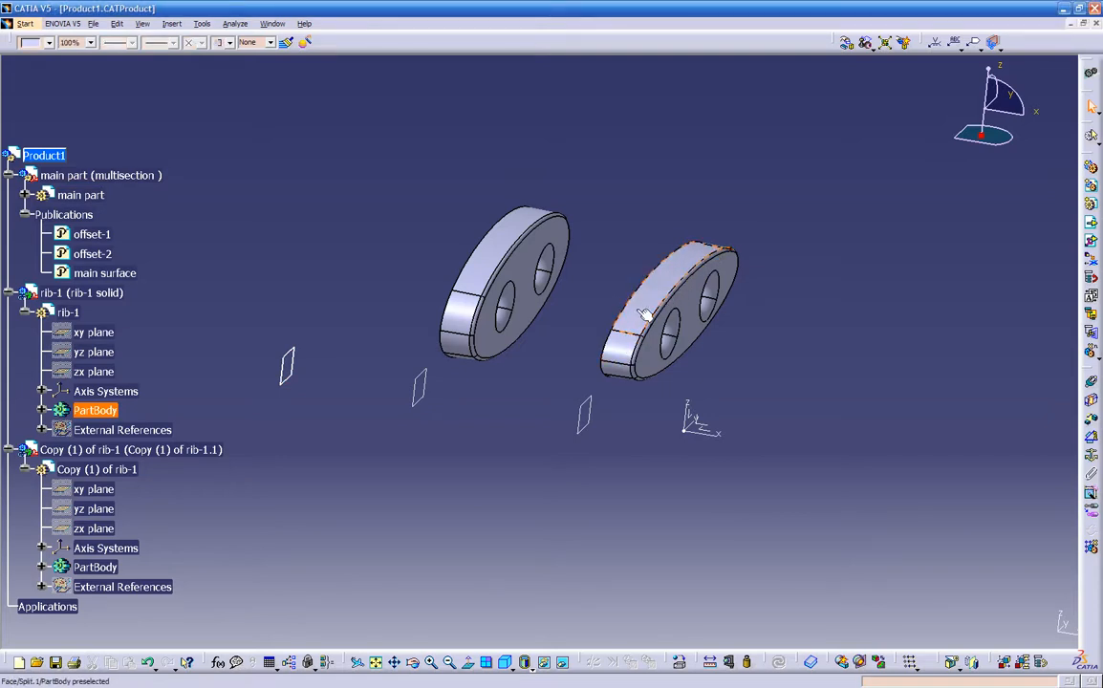
pyautogui.click(787, 313)
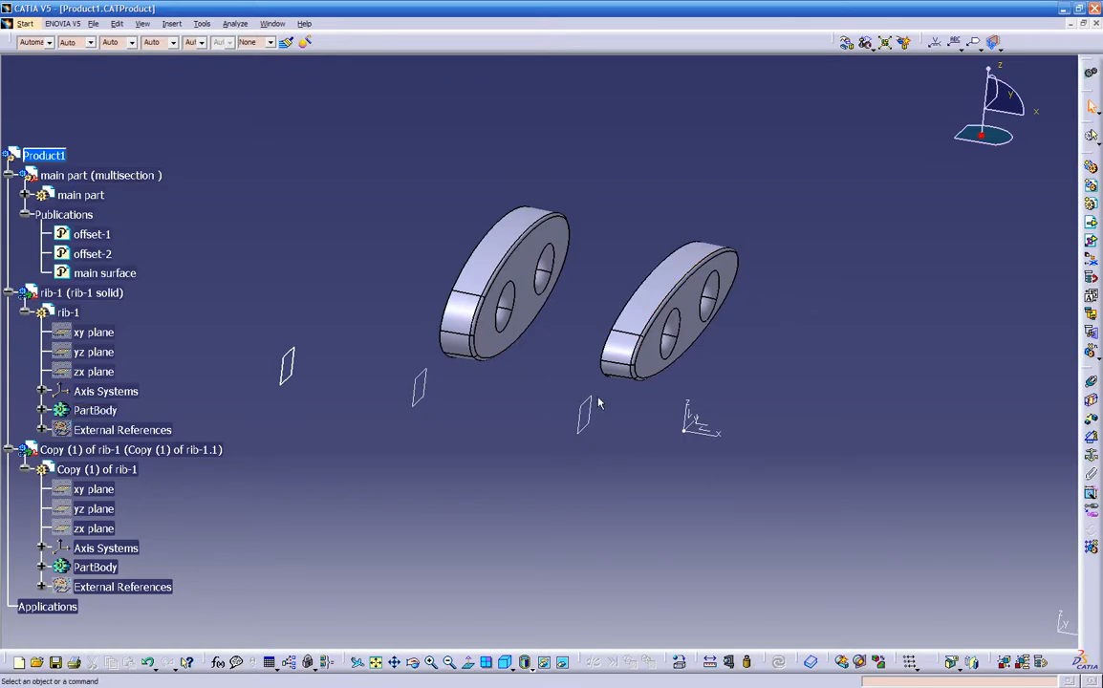
pyautogui.moveTo(649, 409); pyautogui.dragTo(505, 430, button='middle')
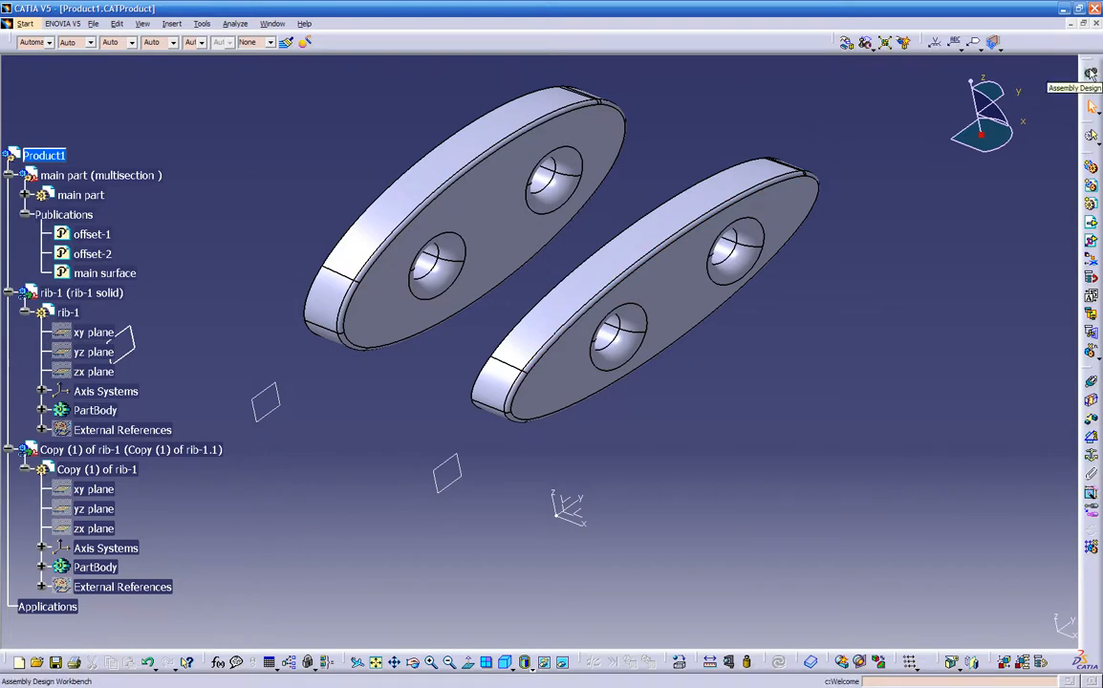
# - Activate rib-1 for in-context editing and switch to the Part Design workbench
pyautogui.doubleClick(757, 184)
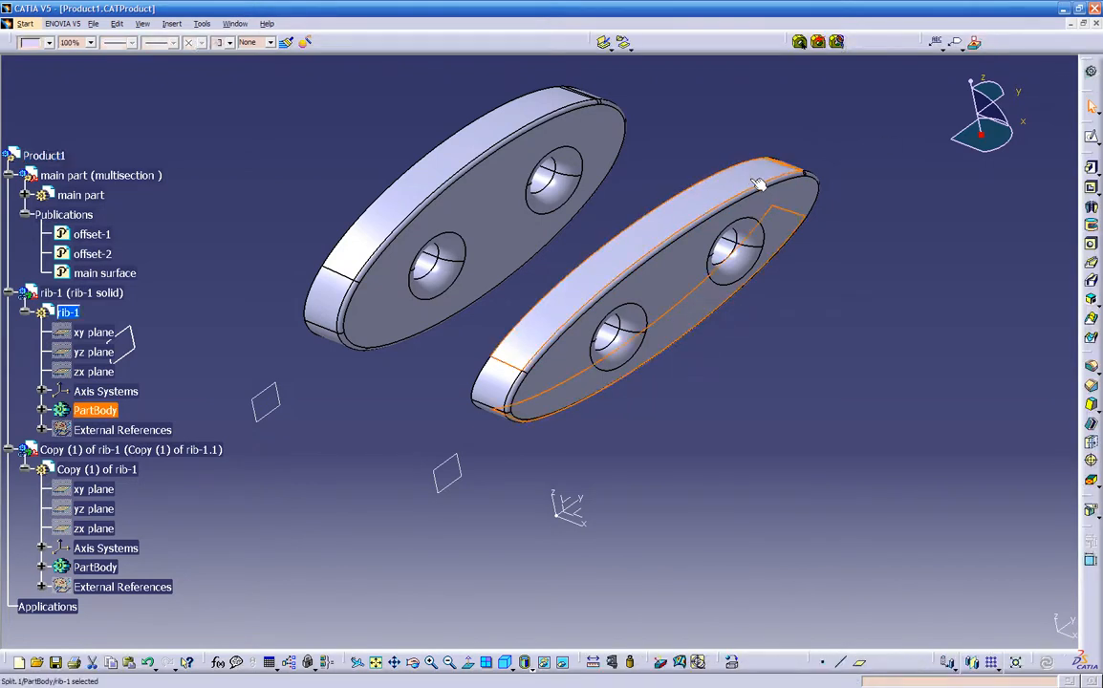
pyautogui.click(929, 204)
pyautogui.click(1090, 75)
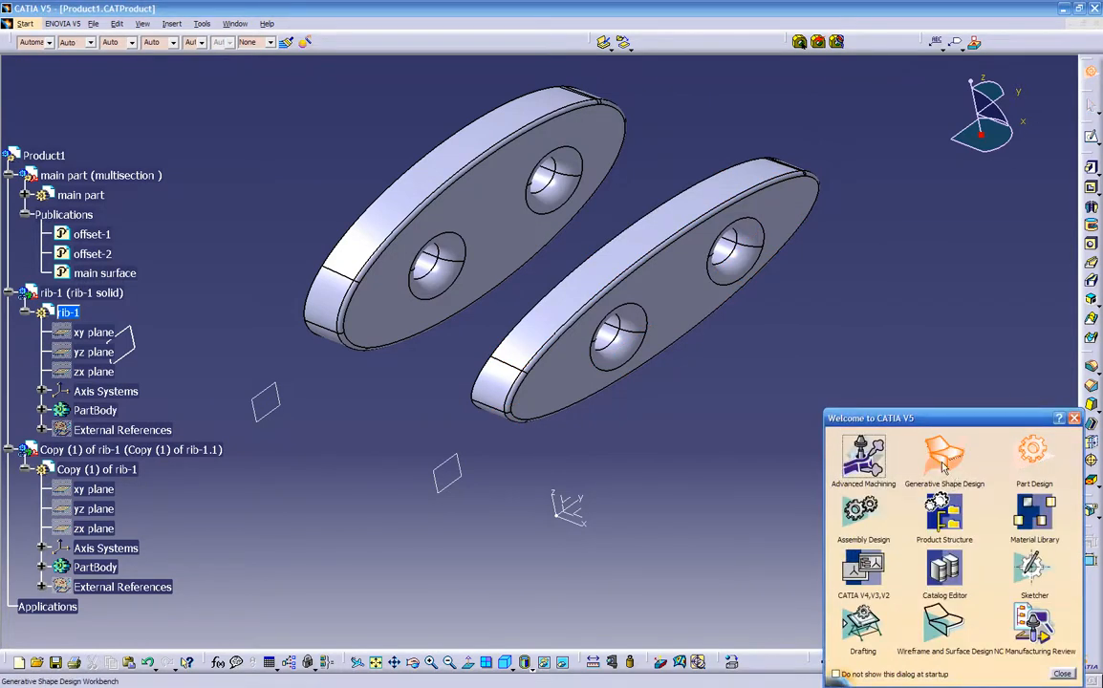
pyautogui.click(949, 463)
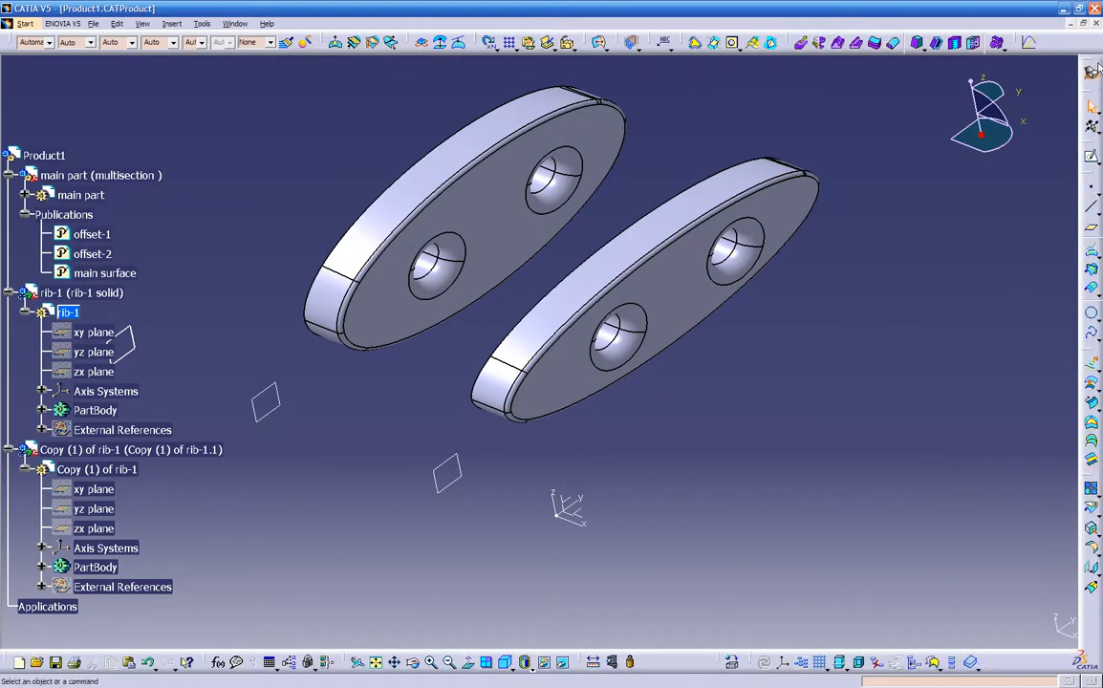
pyautogui.click(1092, 70)
pyautogui.click(1023, 454)
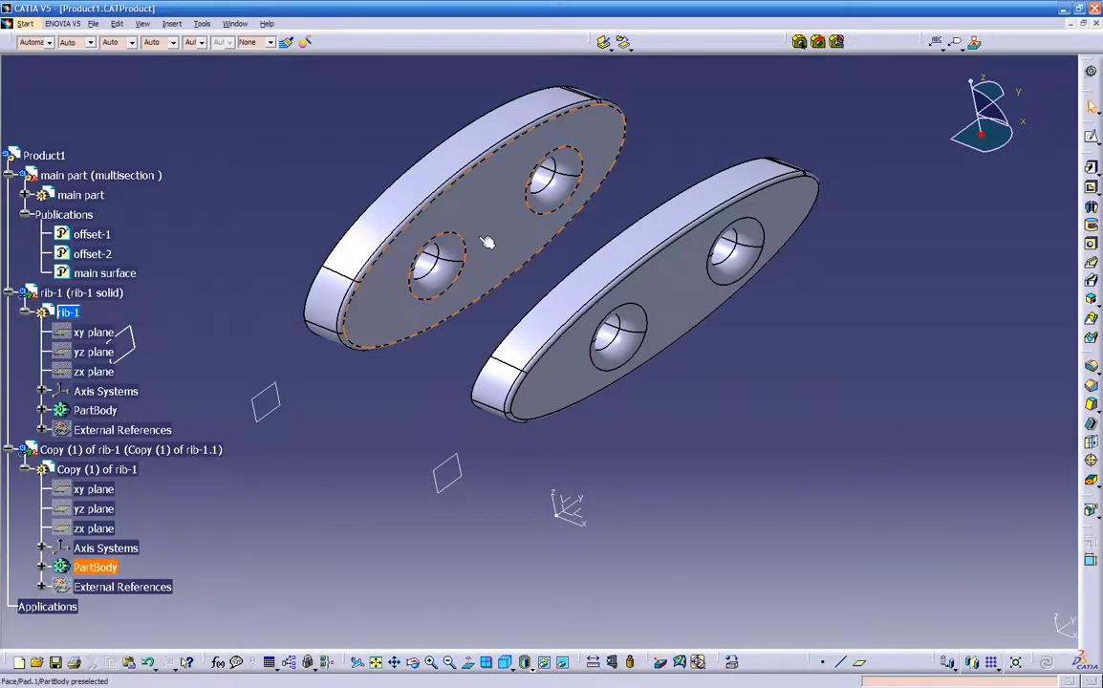
# - Hide Copy (1) of rib-1 and collapse its branch in the tree
pyautogui.rightClick(113, 455)
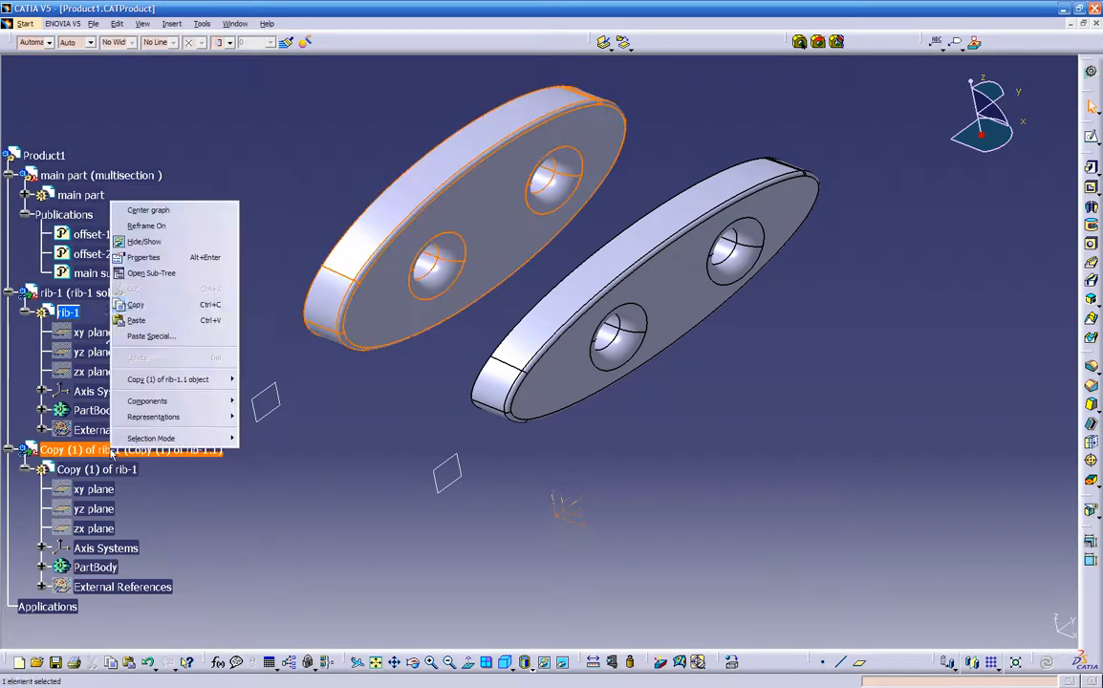
pyautogui.click(163, 244)
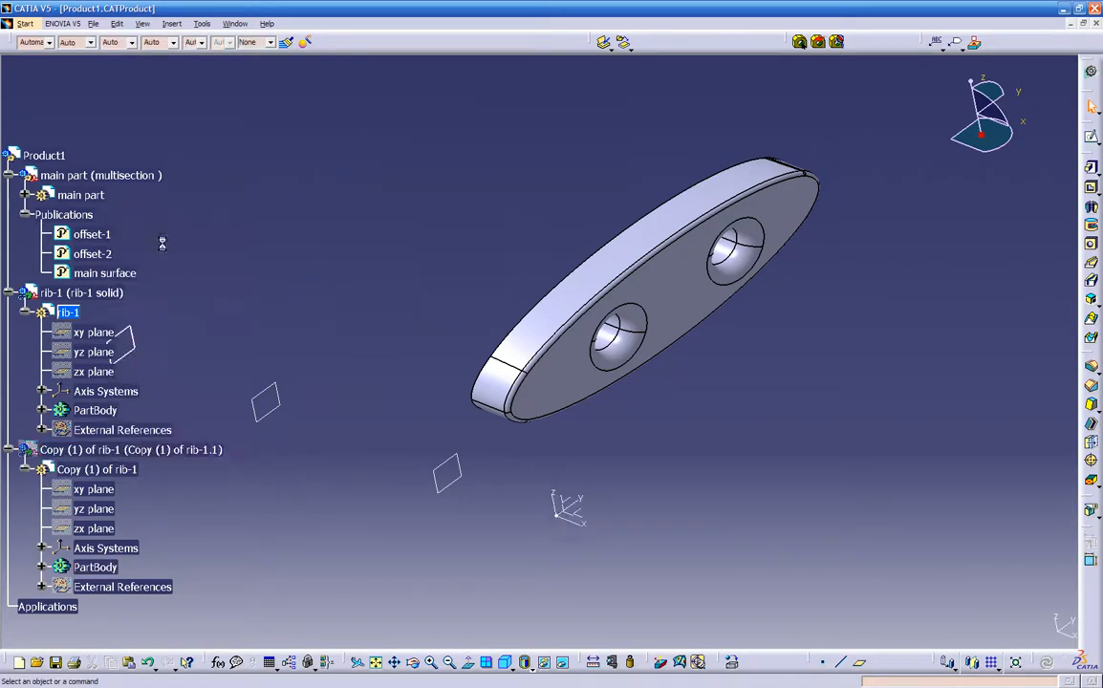
pyautogui.click(9, 451)
# - Hide the main part with its offset planes and collapse its Publications branch
pyautogui.moveTo(266, 490); pyautogui.dragTo(342, 492, button='middle')
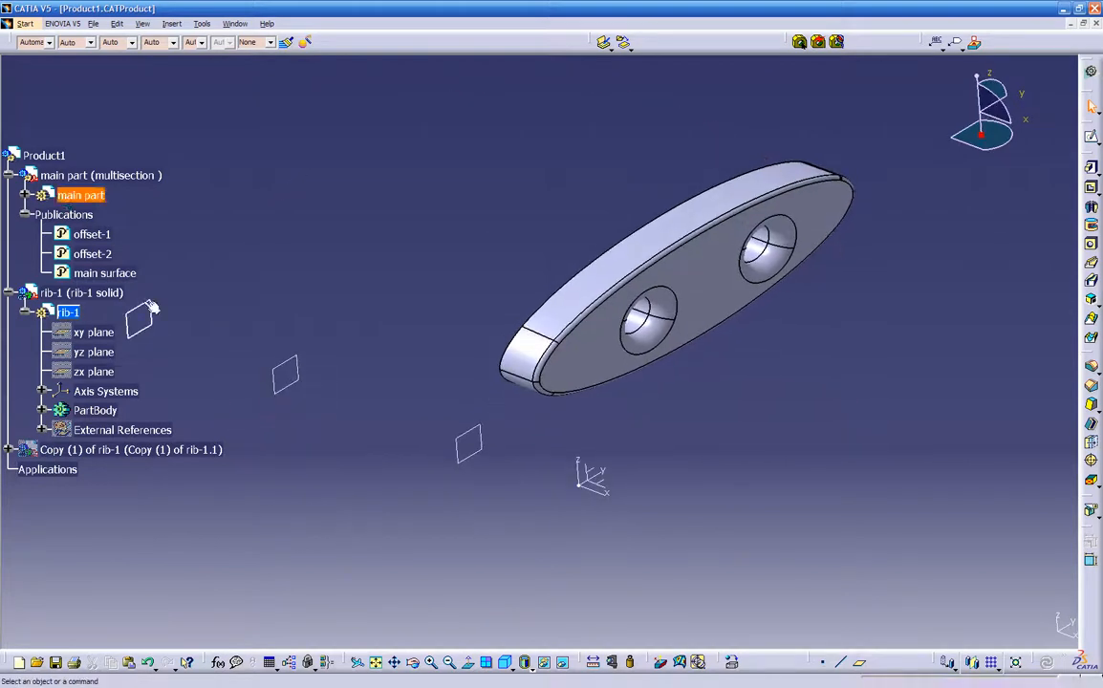
pyautogui.rightClick(75, 217)
pyautogui.click(104, 257)
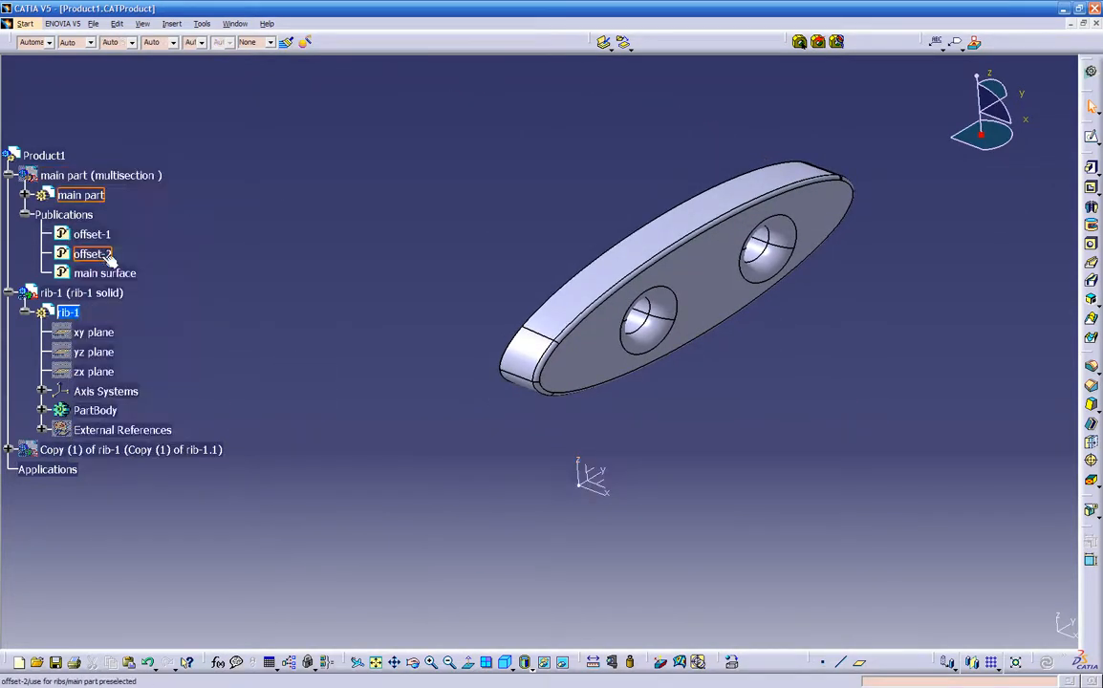
pyautogui.click(26, 215)
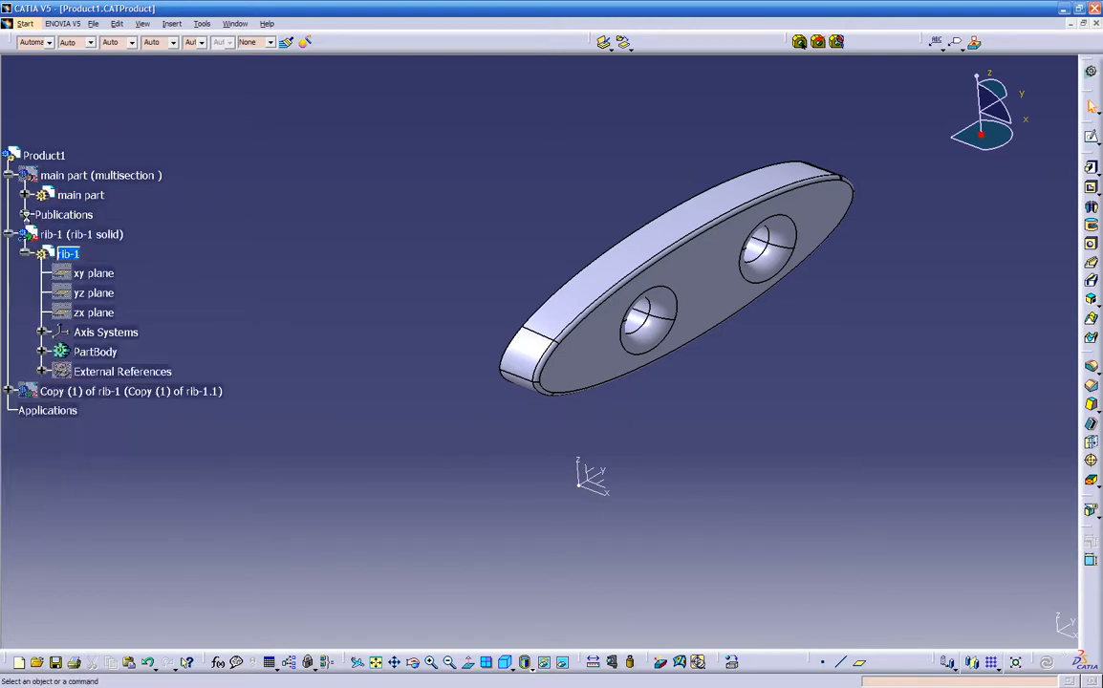
# - Define a plane offset from the flat outer face of rib-1, with an offset of 0.2 in
pyautogui.moveTo(709, 508); pyautogui.dragTo(606, 388, button='middle')
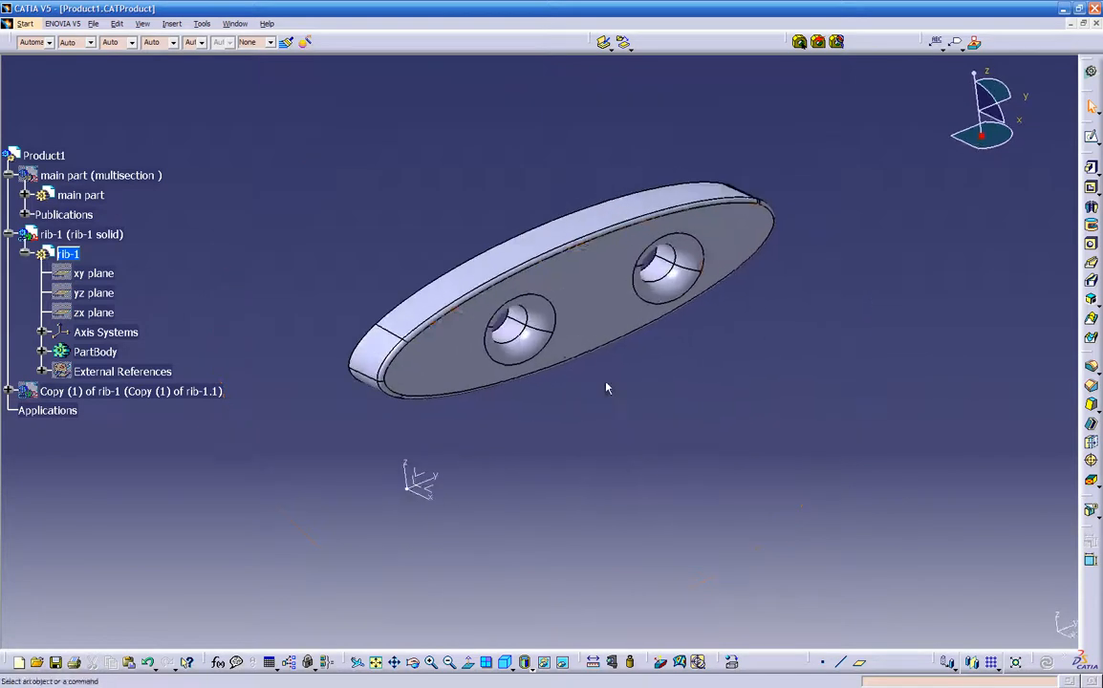
pyautogui.click(607, 294)
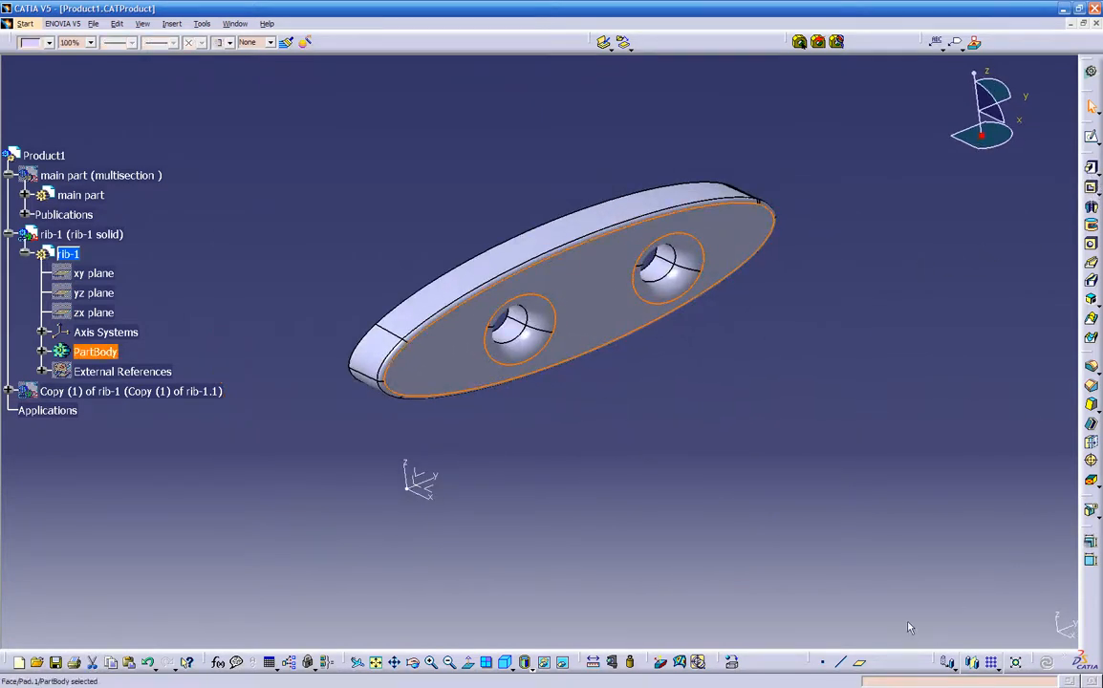
pyautogui.click(859, 663)
pyautogui.moveTo(670, 426); pyautogui.dragTo(843, 340, button='middle')
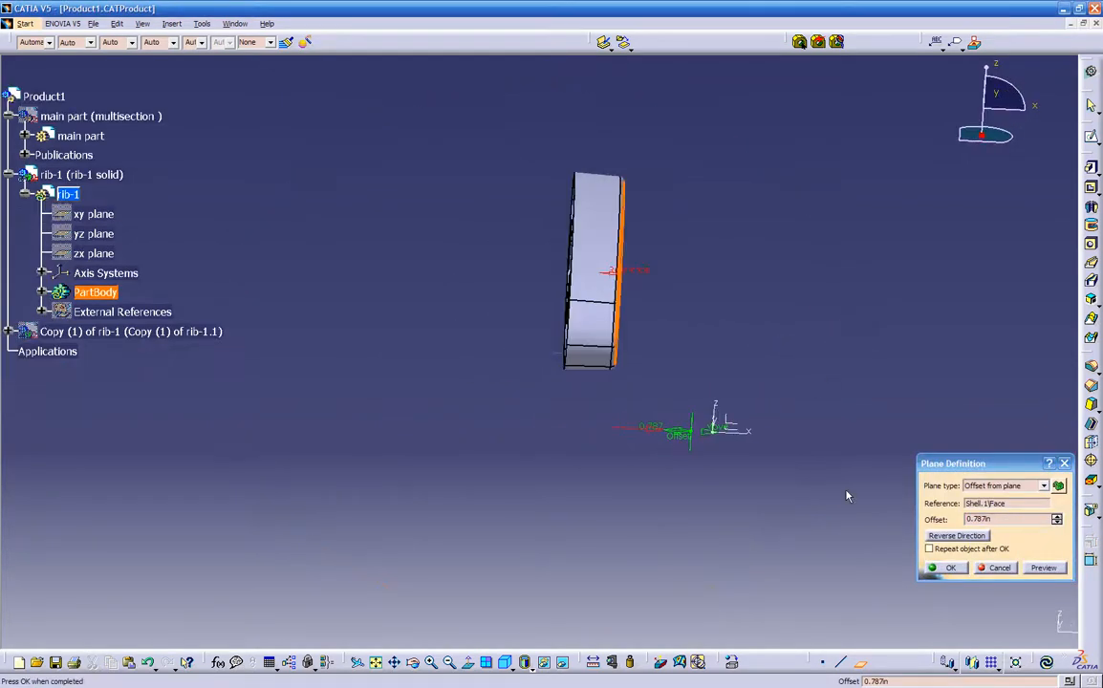
pyautogui.moveTo(997, 519); pyautogui.dragTo(830, 496)
pyautogui.write('.2')
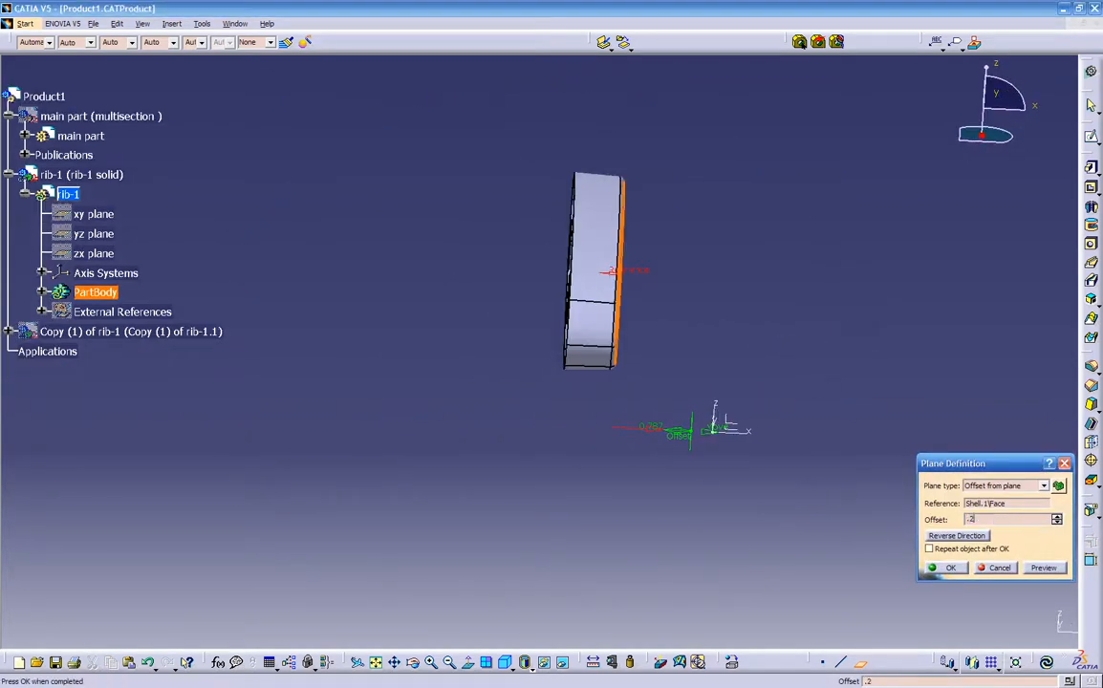
pyautogui.press('Return')
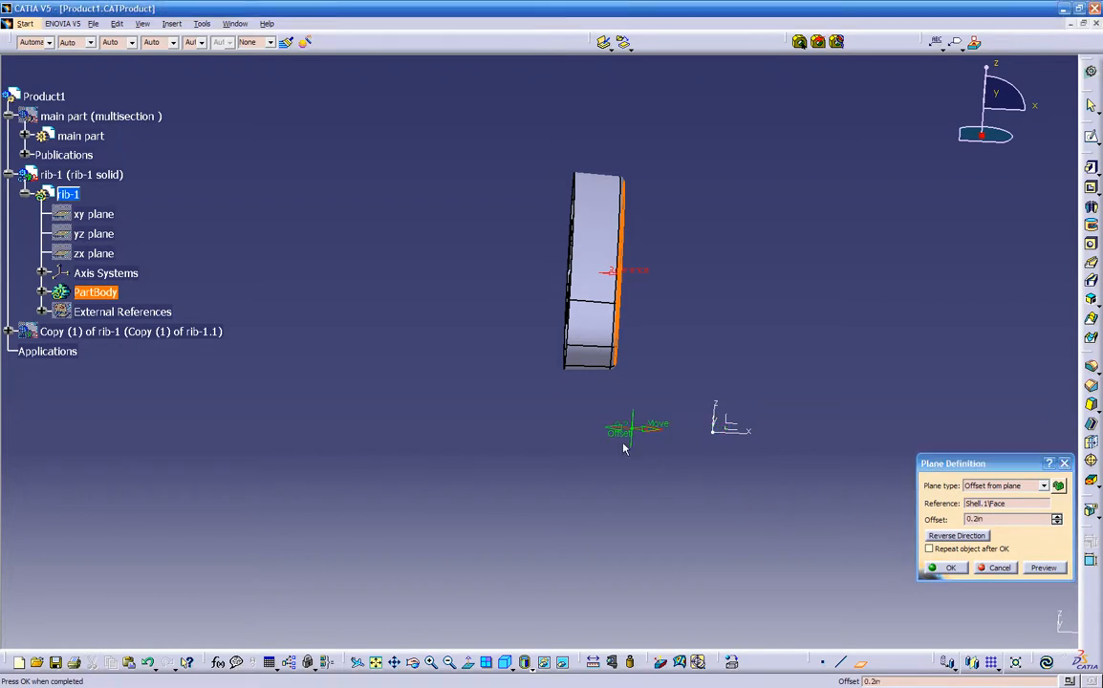
# - Reverse the plane's direction towards the rib's interior, adjust its offset to 0.276 in, and create the plane
pyautogui.click(933, 534)
pyautogui.moveTo(625, 470); pyautogui.dragTo(612, 337, button='middle')
pyautogui.moveTo(643, 470); pyautogui.dragTo(627, 464)
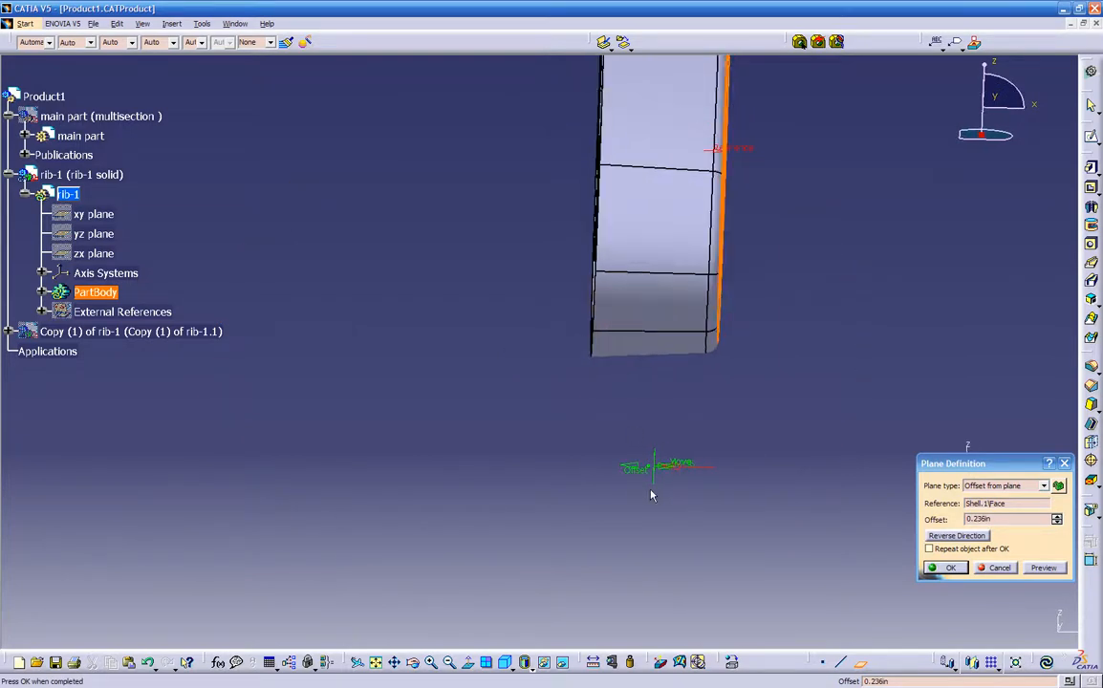
pyautogui.moveTo(639, 486); pyautogui.dragTo(703, 498)
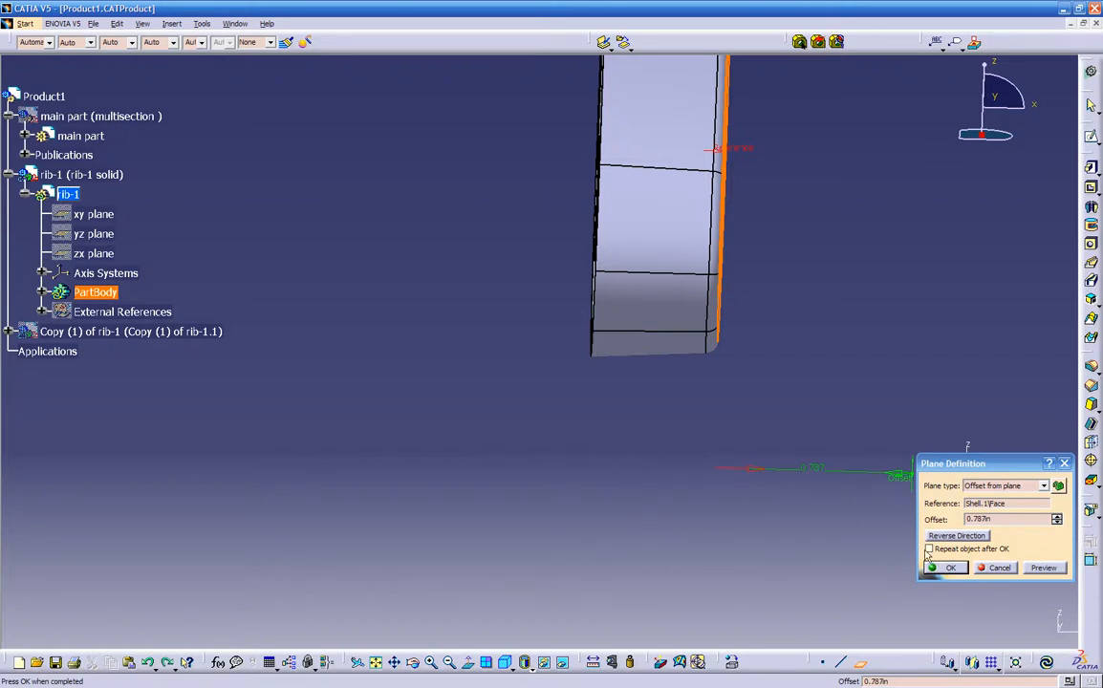
pyautogui.click(956, 538)
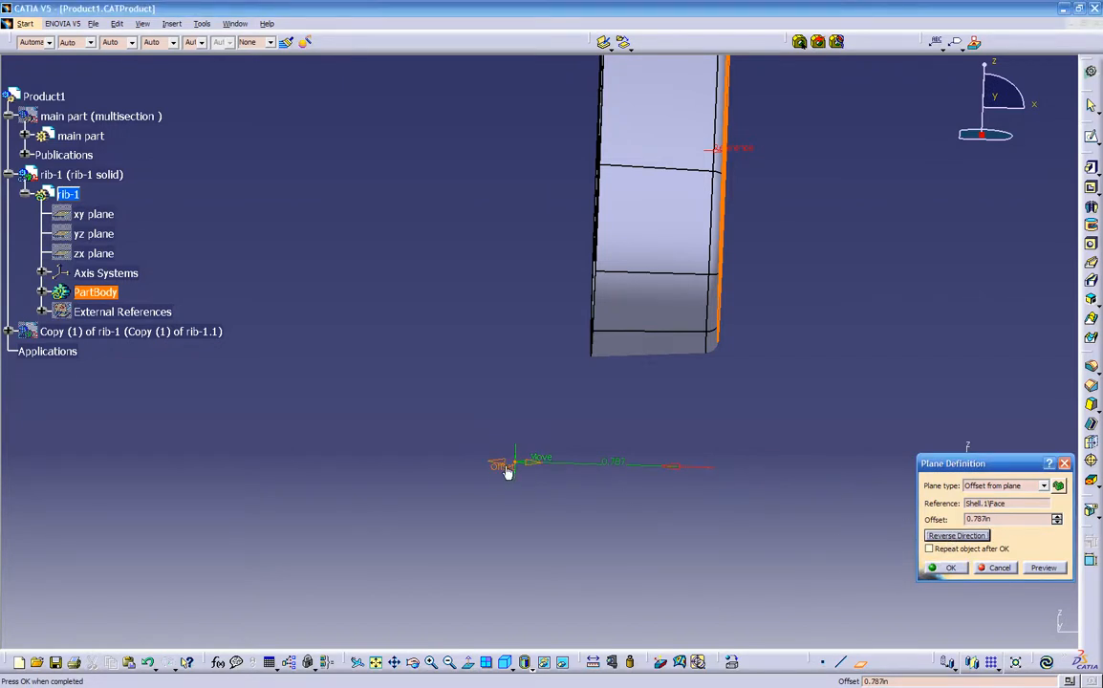
pyautogui.moveTo(499, 468); pyautogui.dragTo(620, 475)
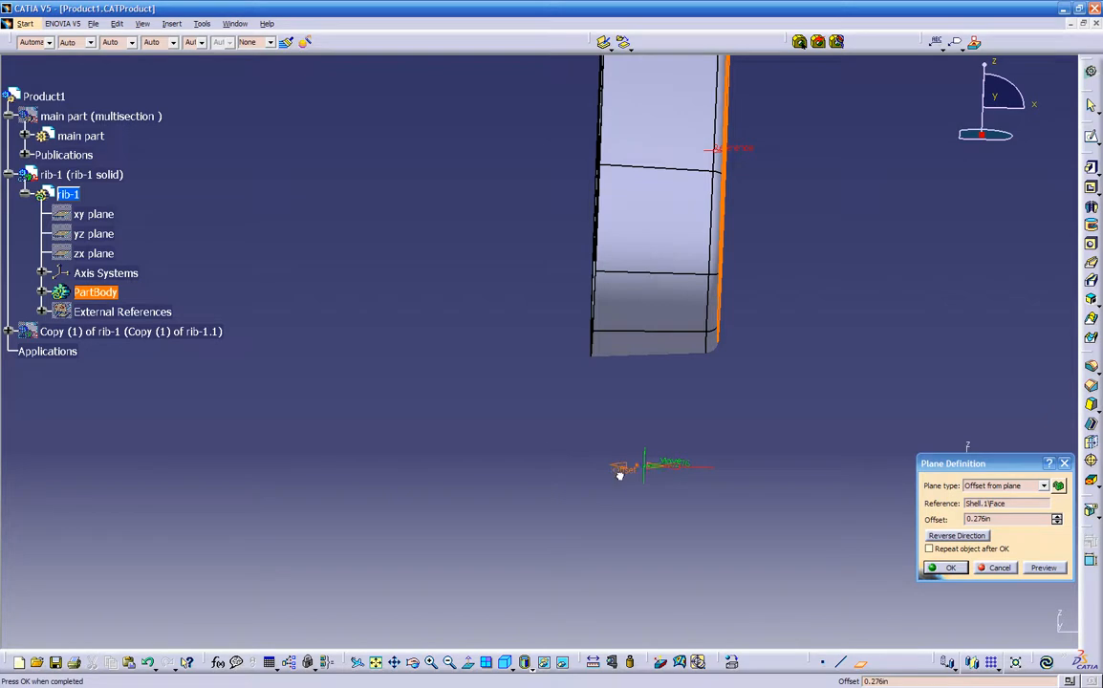
pyautogui.click(932, 571)
# - Open a new sketch on the offset plane just created inside rib-1
pyautogui.moveTo(775, 436); pyautogui.dragTo(568, 452, button='middle')
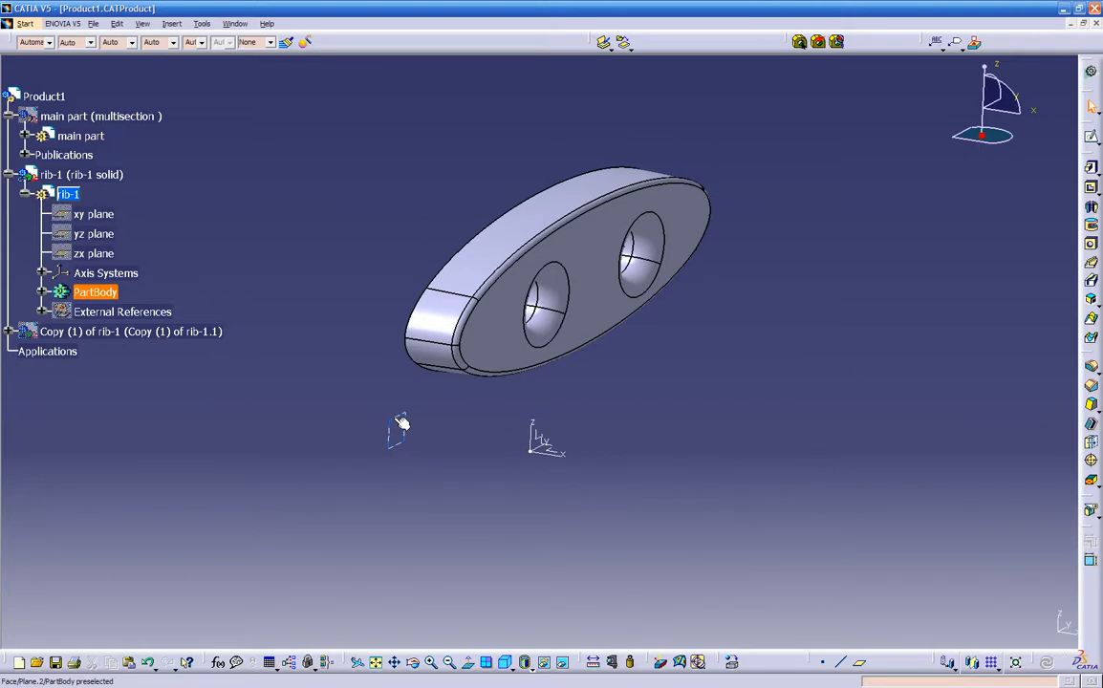
pyautogui.click(401, 423)
pyautogui.click(1090, 135)
pyautogui.moveTo(471, 403); pyautogui.dragTo(550, 449, button='middle')
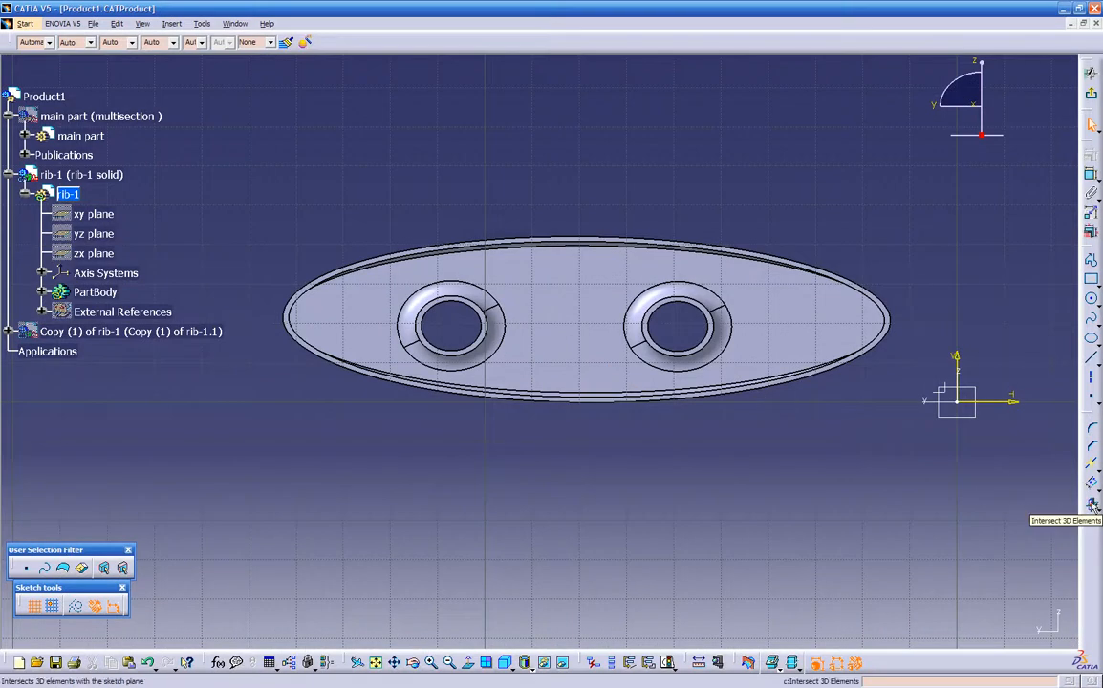
# - Intersect the rib's upper curved outer face with the sketch plane and convert the resulting curve to construction geometry
pyautogui.click(1093, 506)
pyautogui.moveTo(640, 427); pyautogui.dragTo(399, 502, button='middle')
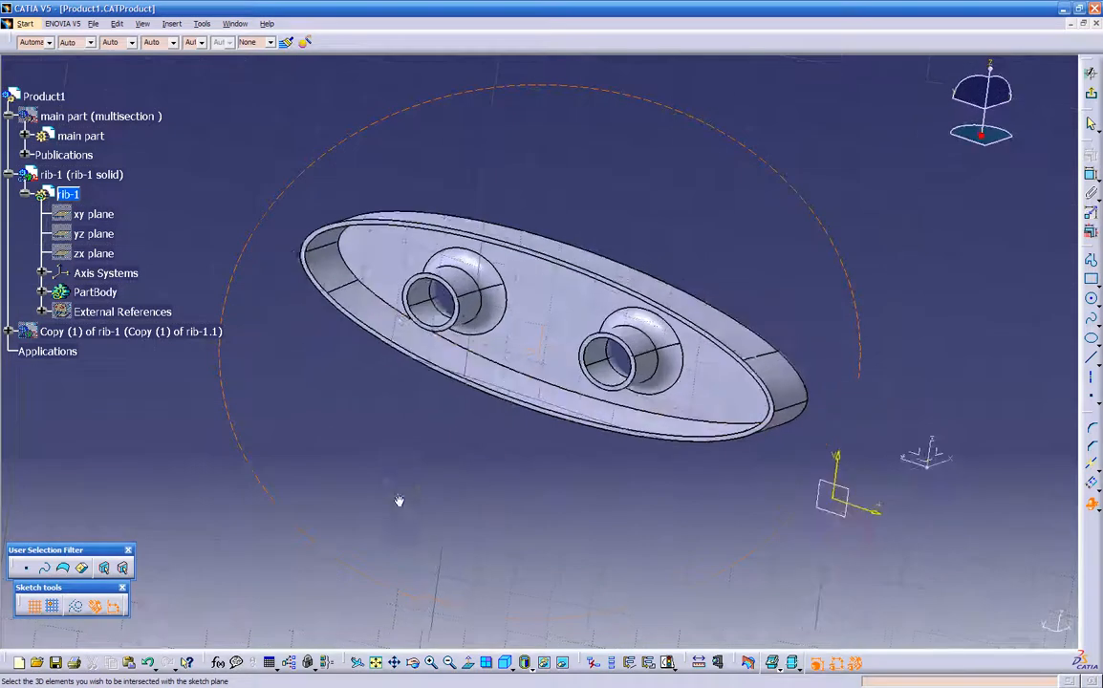
pyautogui.click(688, 309)
pyautogui.moveTo(513, 473)
pyautogui.mouseDown(button='middle')
pyautogui.moveTo(514, 456)
pyautogui.moveTo(325, 369)
pyautogui.moveTo(315, 414)
pyautogui.moveTo(534, 468)
pyautogui.moveTo(615, 444)
pyautogui.moveTo(596, 445)
pyautogui.mouseUp(button='middle')
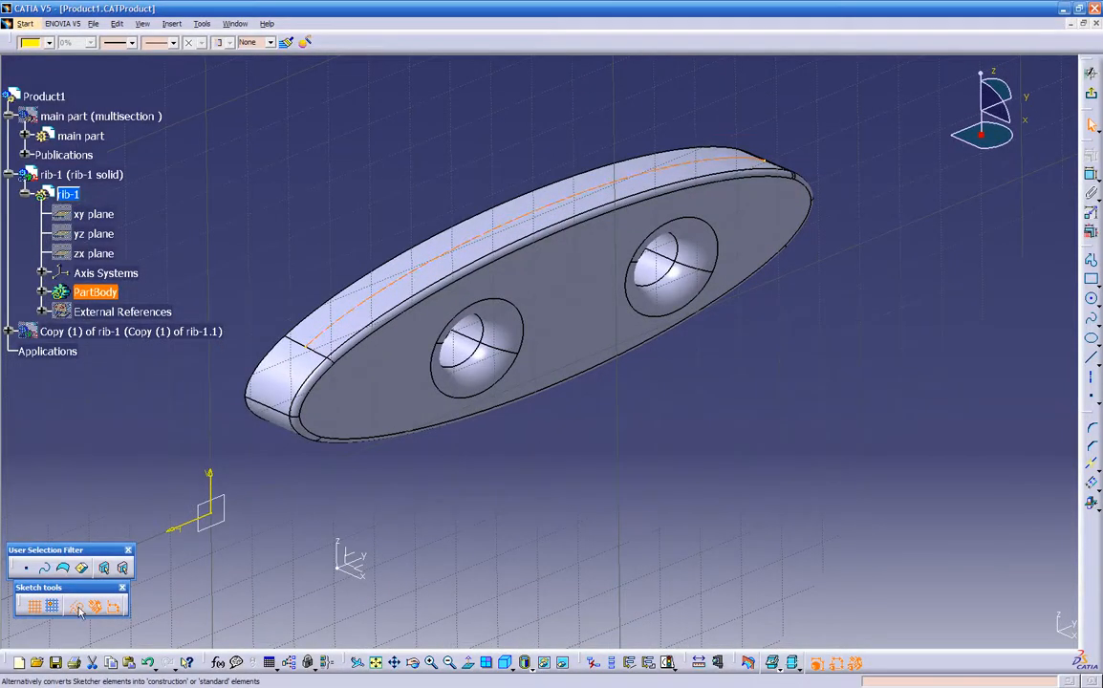
pyautogui.click(495, 466)
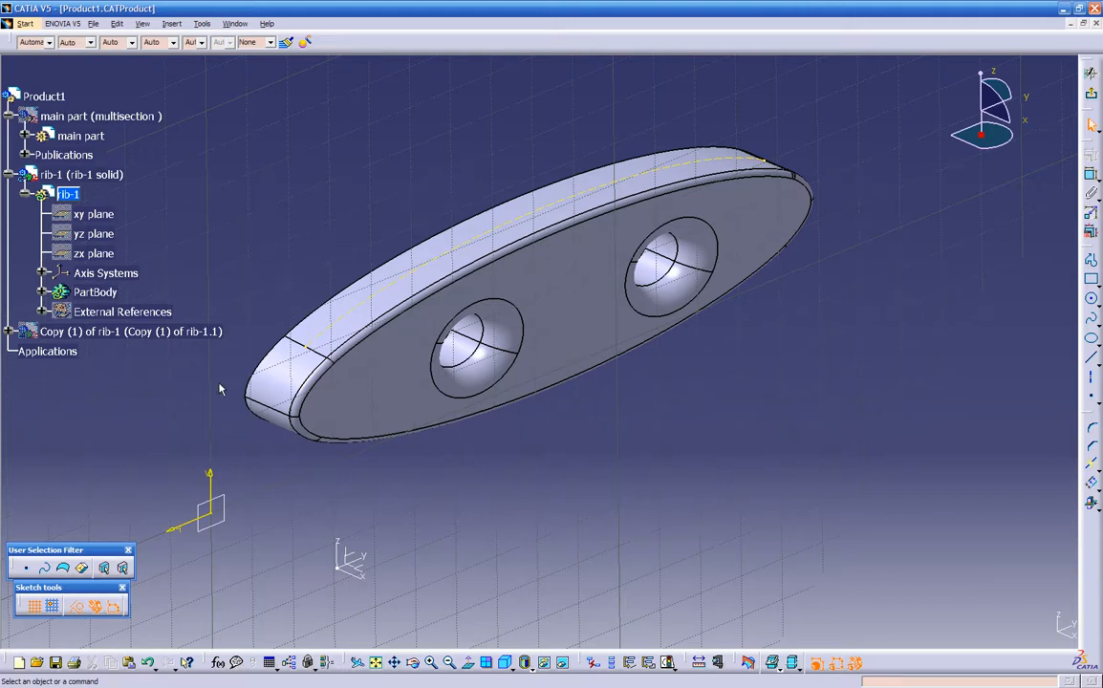
# - Expand the PartBody of rib-1 and hide its solid through Pad.1, leaving only the sketch curve displayed
pyautogui.click(42, 292)
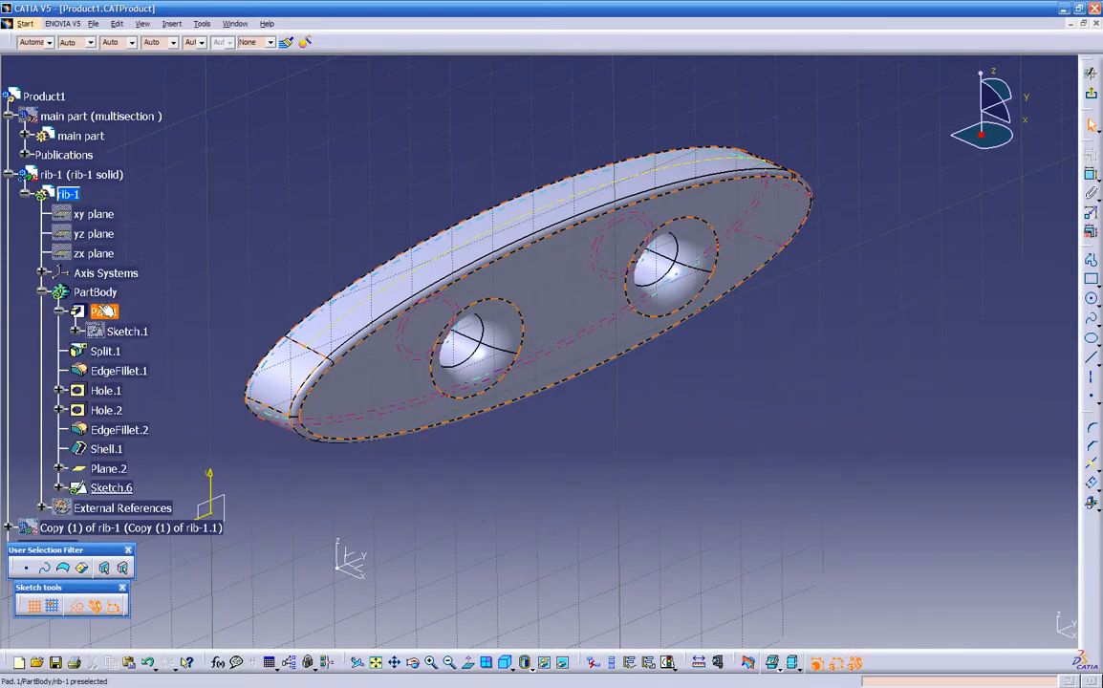
pyautogui.rightClick(385, 395)
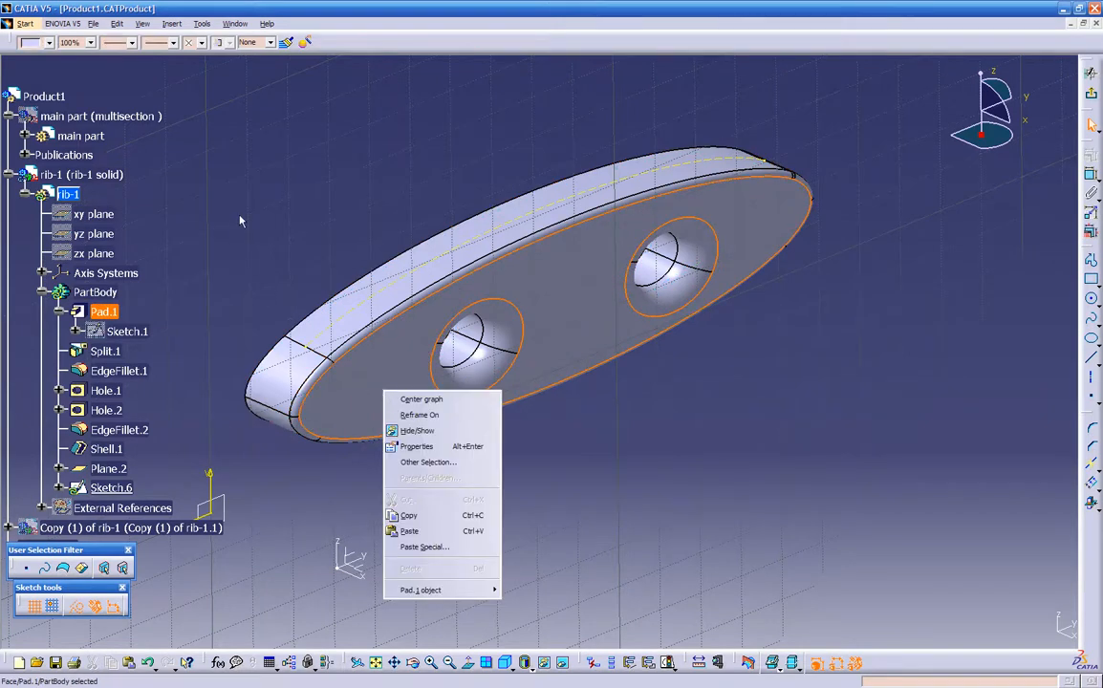
pyautogui.press('Escape')
pyautogui.rightClick(105, 308)
pyautogui.click(158, 352)
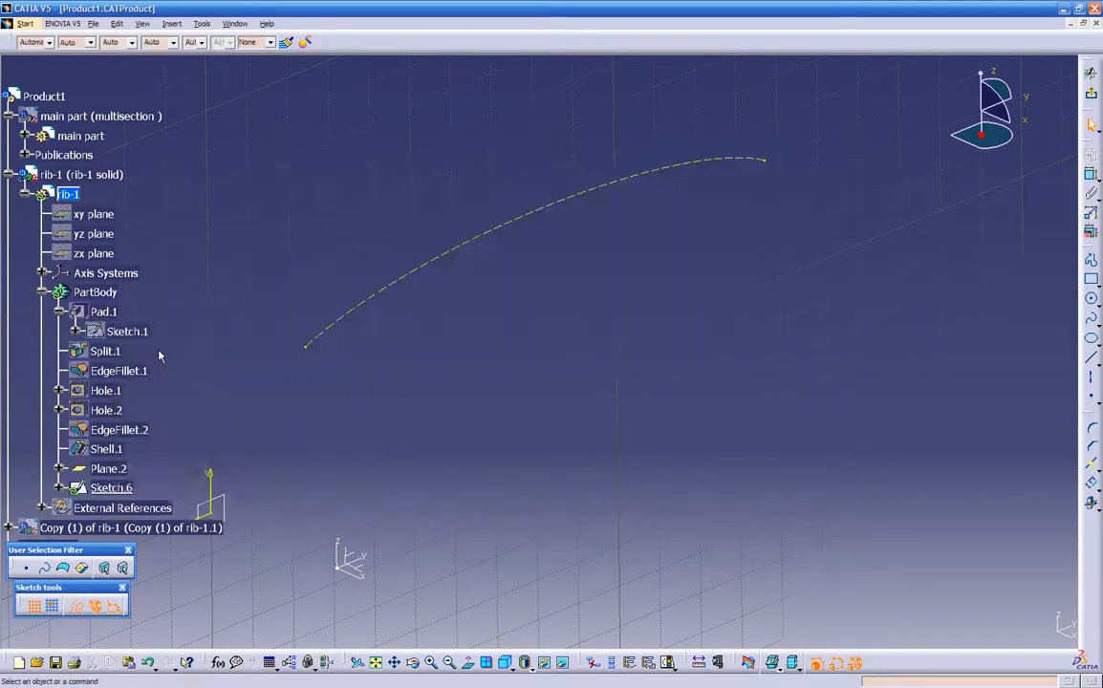
# - Place 4 equidistant points as standard elements along the construction curve and exit the sketch
pyautogui.click(468, 660)
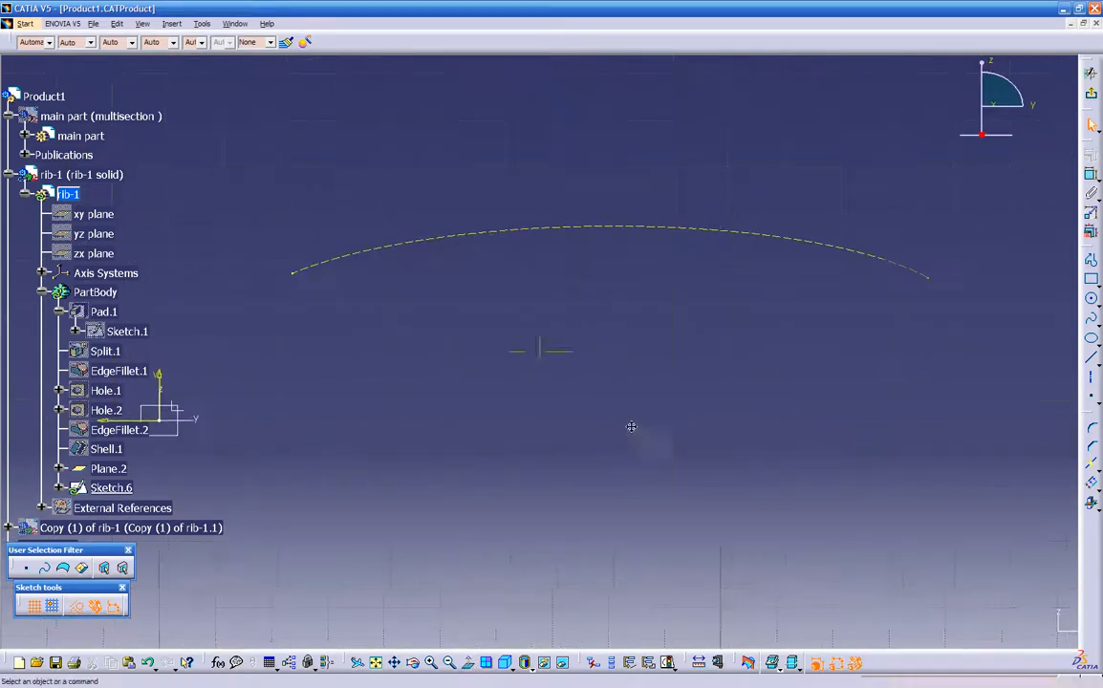
pyautogui.click(1094, 400)
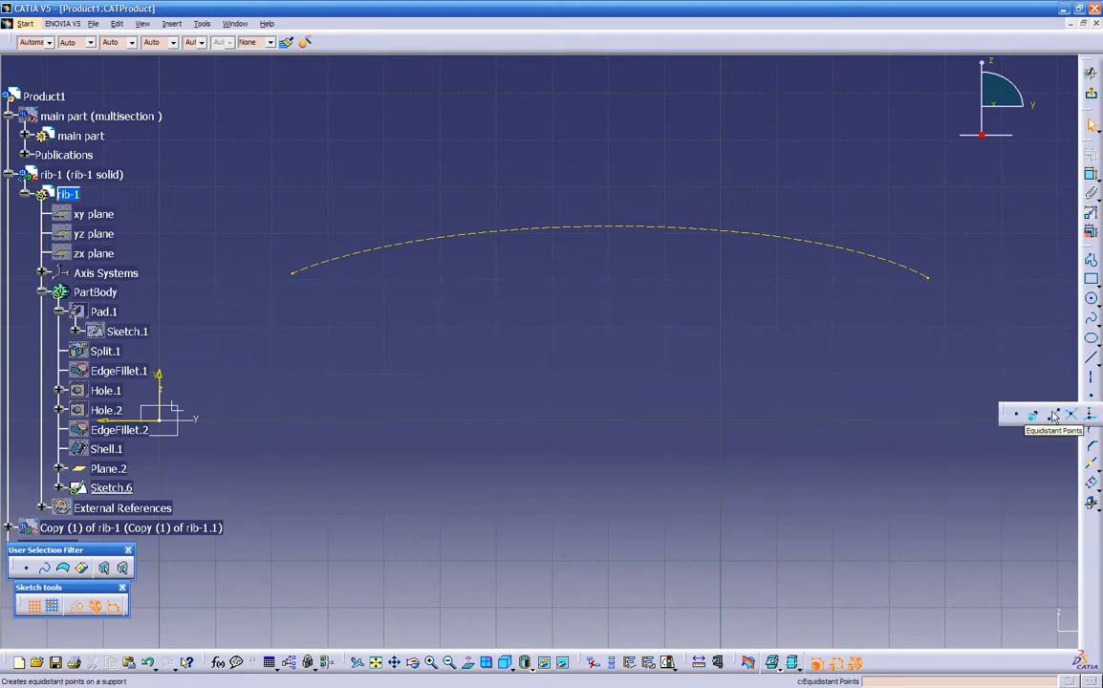
pyautogui.click(1053, 416)
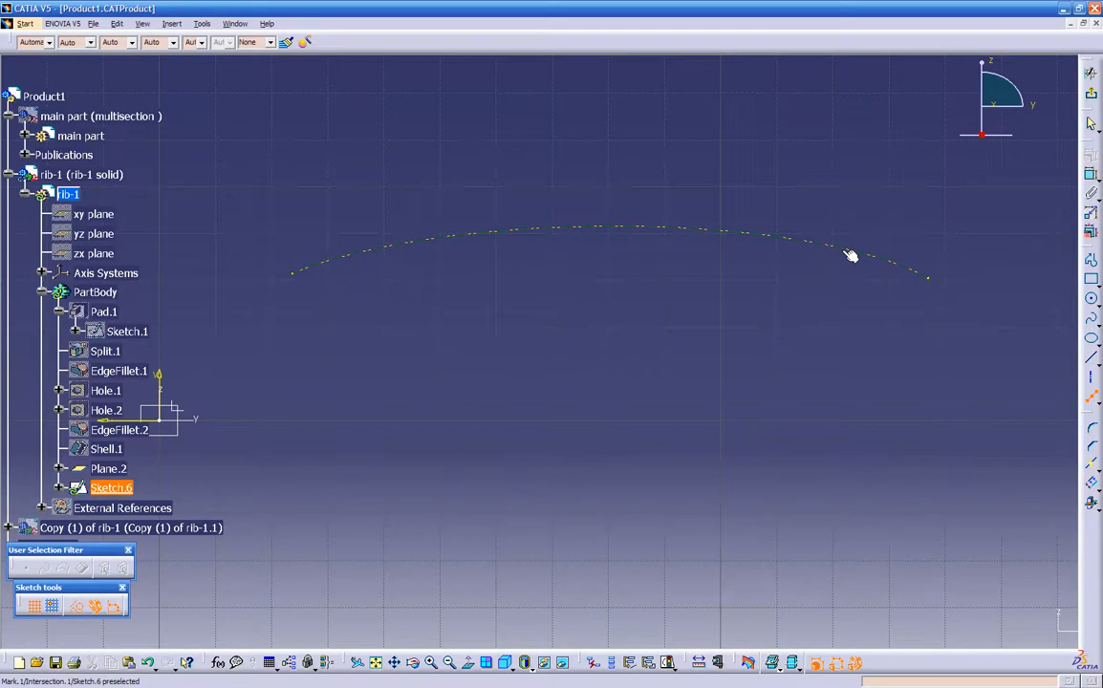
pyautogui.click(799, 238)
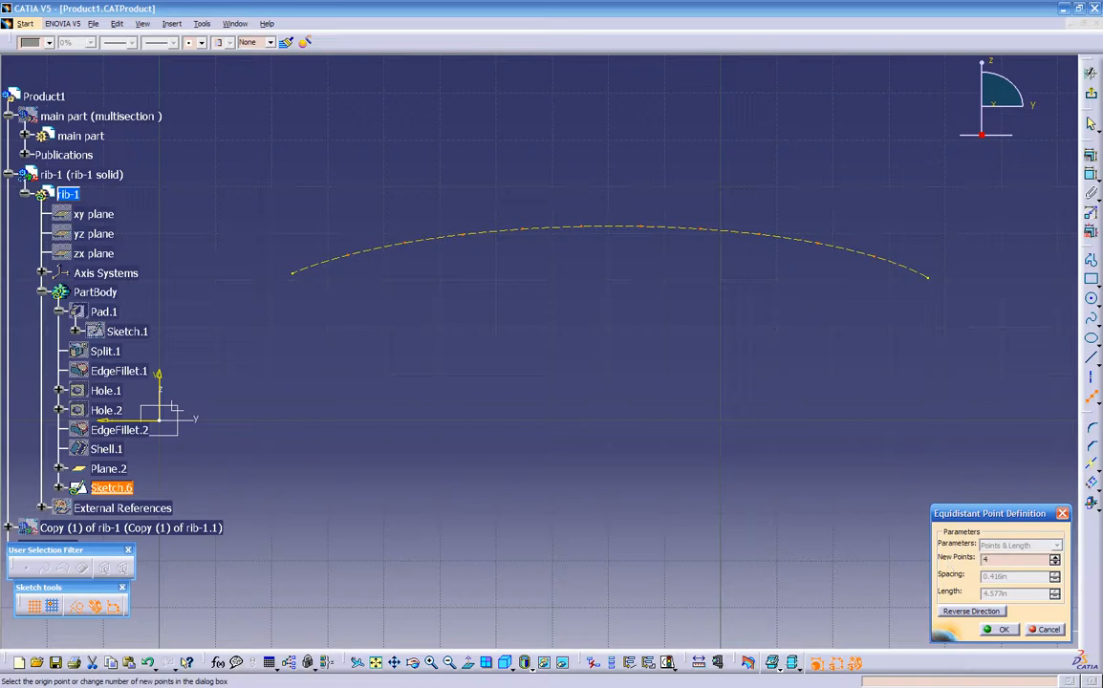
pyautogui.press('Return')
pyautogui.click(77, 606)
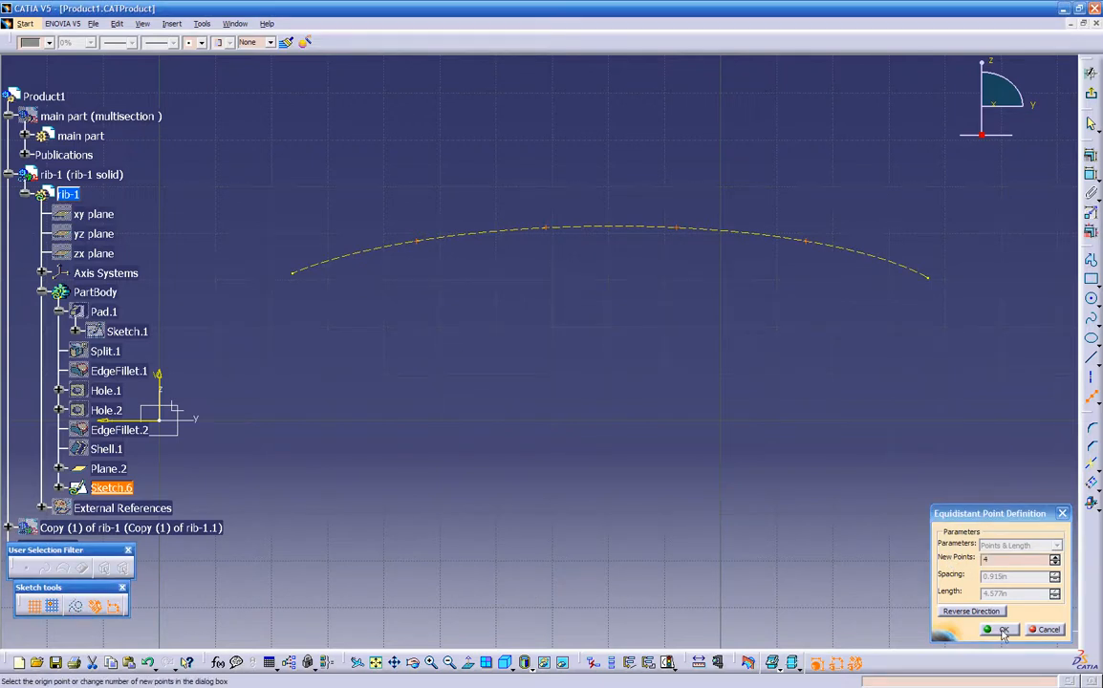
pyautogui.click(1002, 630)
pyautogui.moveTo(596, 365); pyautogui.dragTo(985, 252, button='middle')
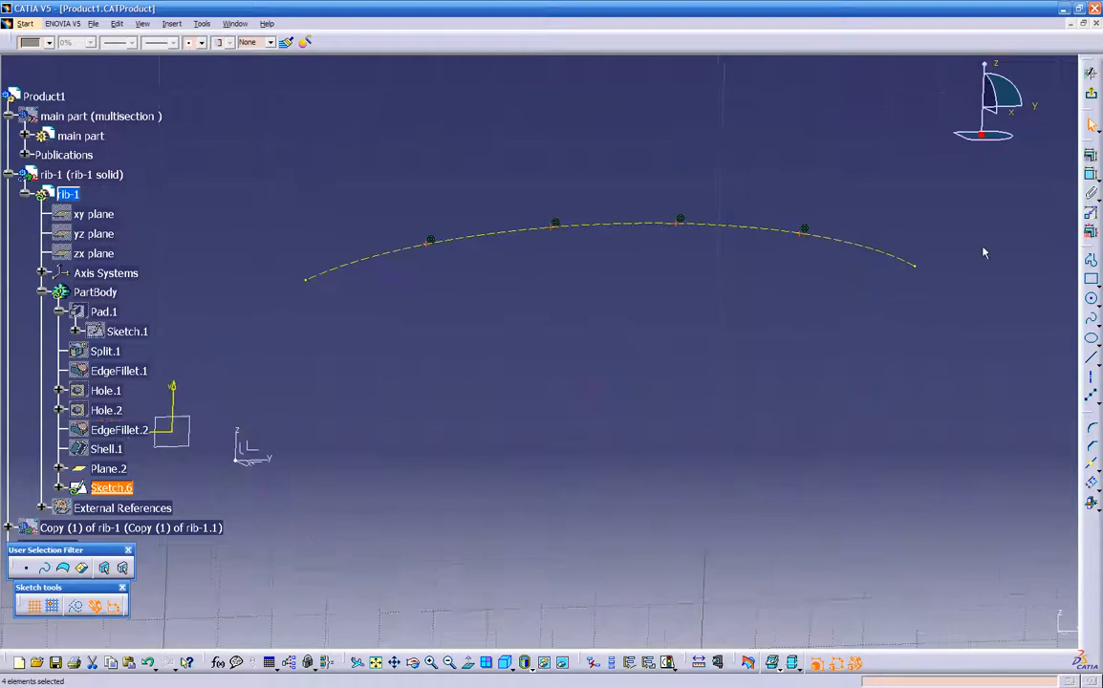
pyautogui.click(1091, 73)
# - Show the solid of rib-1 again through Pad.1 and turn it to view the sketched points on its upper face
pyautogui.click(103, 312)
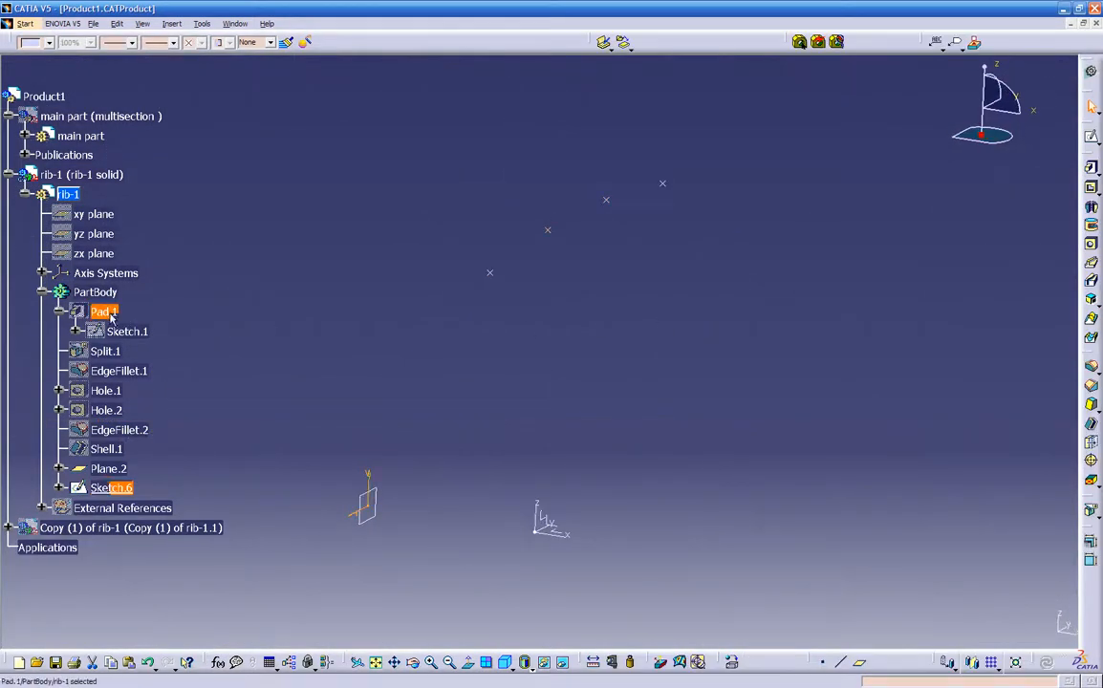
pyautogui.rightClick(107, 314)
pyautogui.click(144, 354)
pyautogui.moveTo(725, 427); pyautogui.dragTo(612, 442, button='middle')
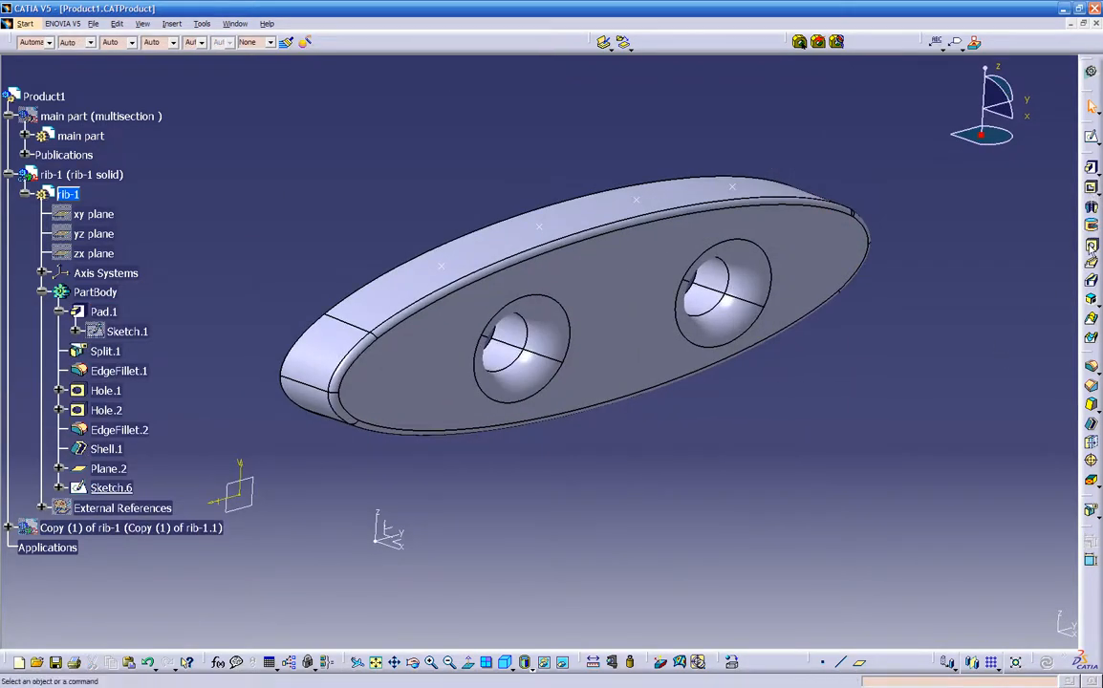
pyautogui.moveTo(859, 333); pyautogui.dragTo(640, 419, button='middle')
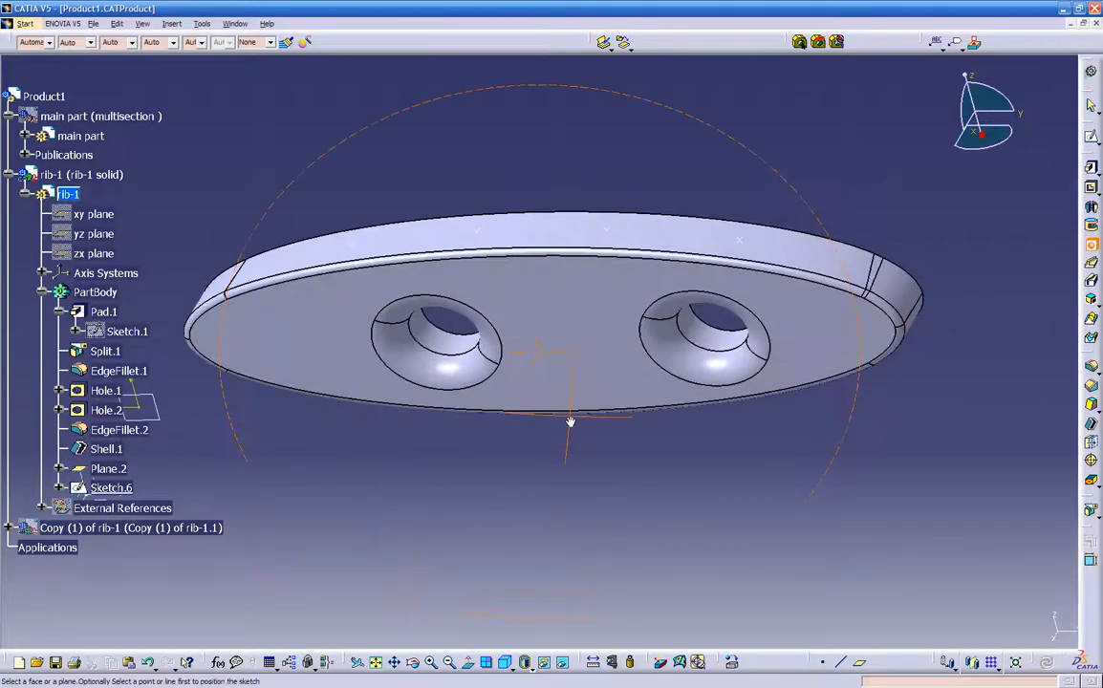
pyautogui.click(755, 249)
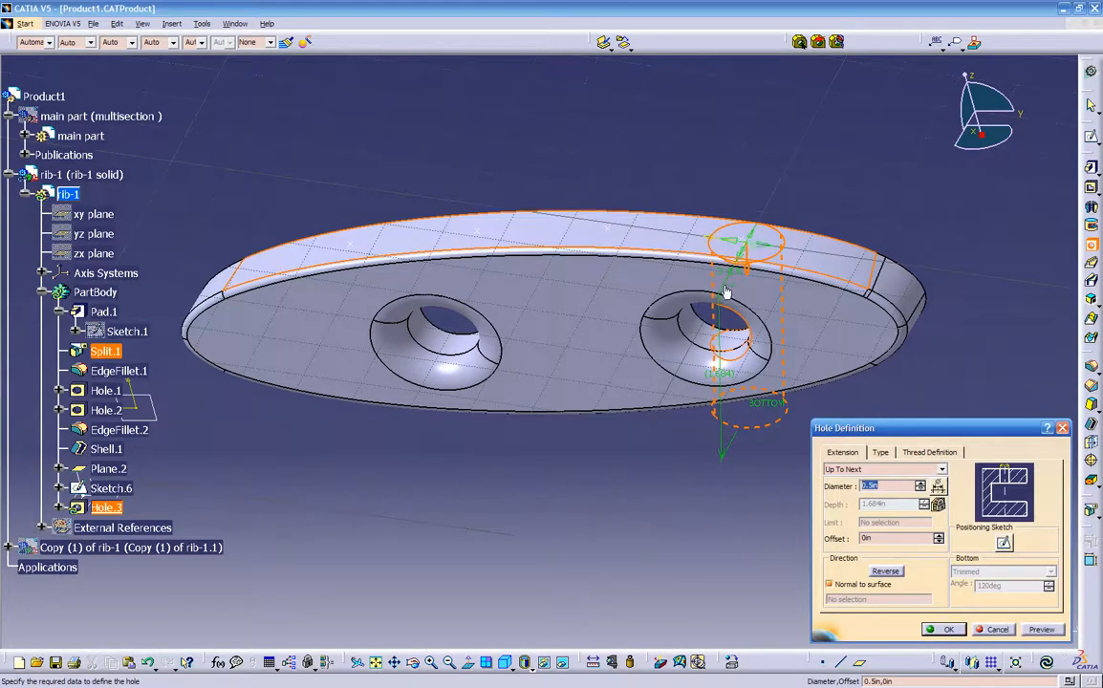
pyautogui.scroll(5, 731, 279)
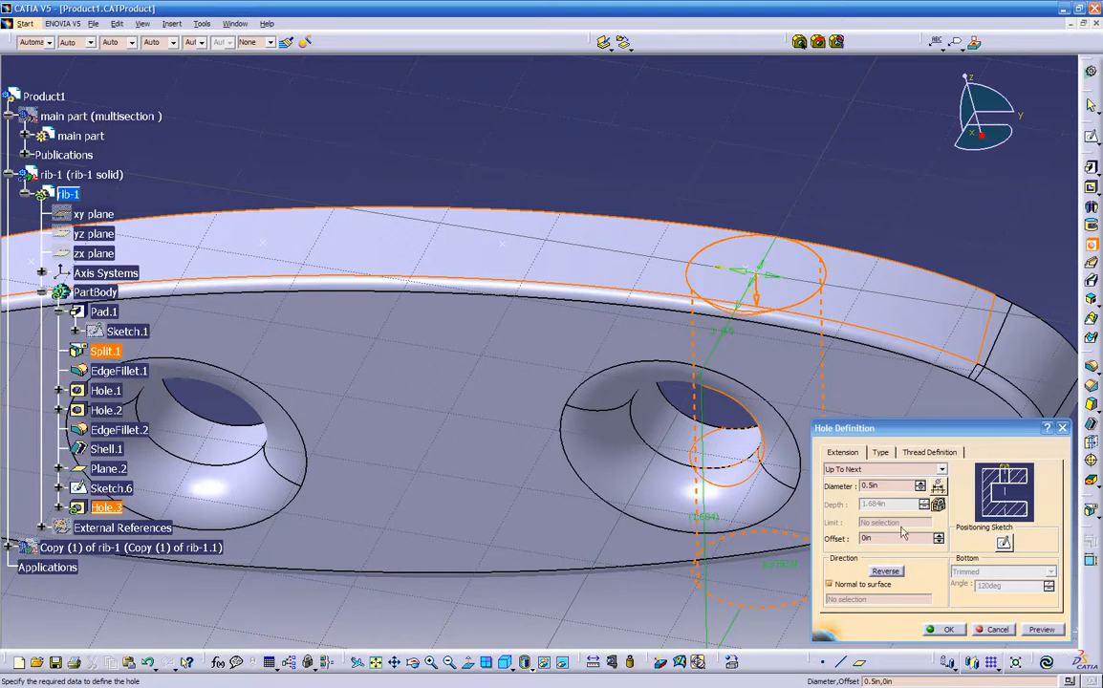
pyautogui.click(1010, 633)
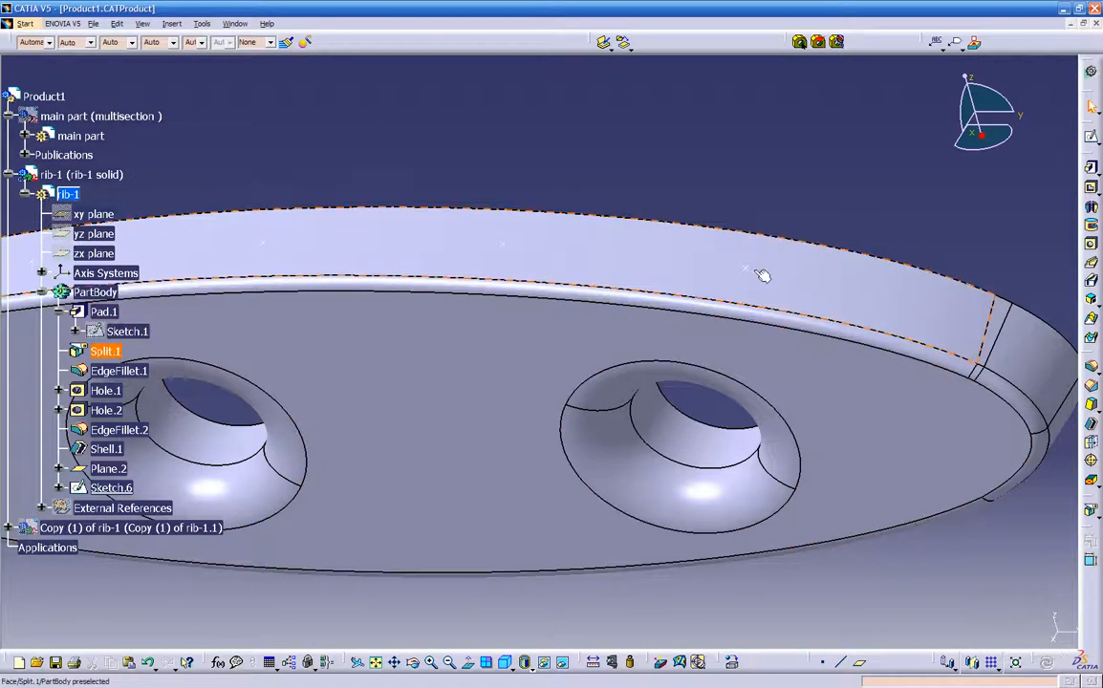
# - Create a 0.1 in Up To Next hole in rib-1's upper face at the first end point of the four equidistant sketch points
pyautogui.click(748, 269)
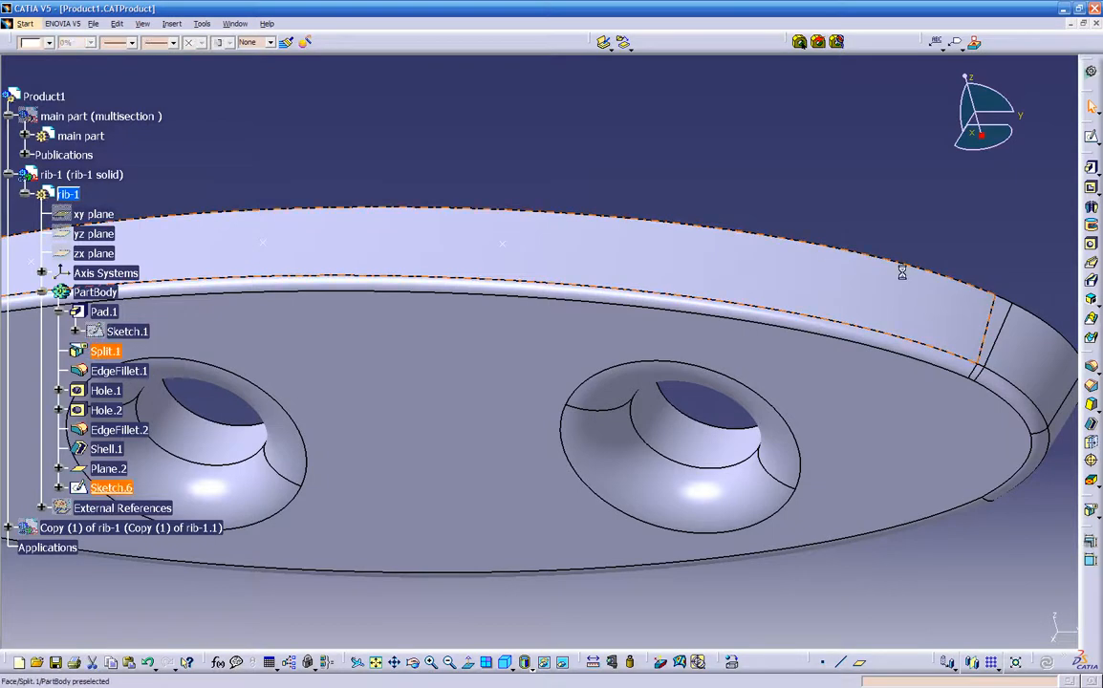
pyautogui.click(1091, 244)
pyautogui.click(808, 279)
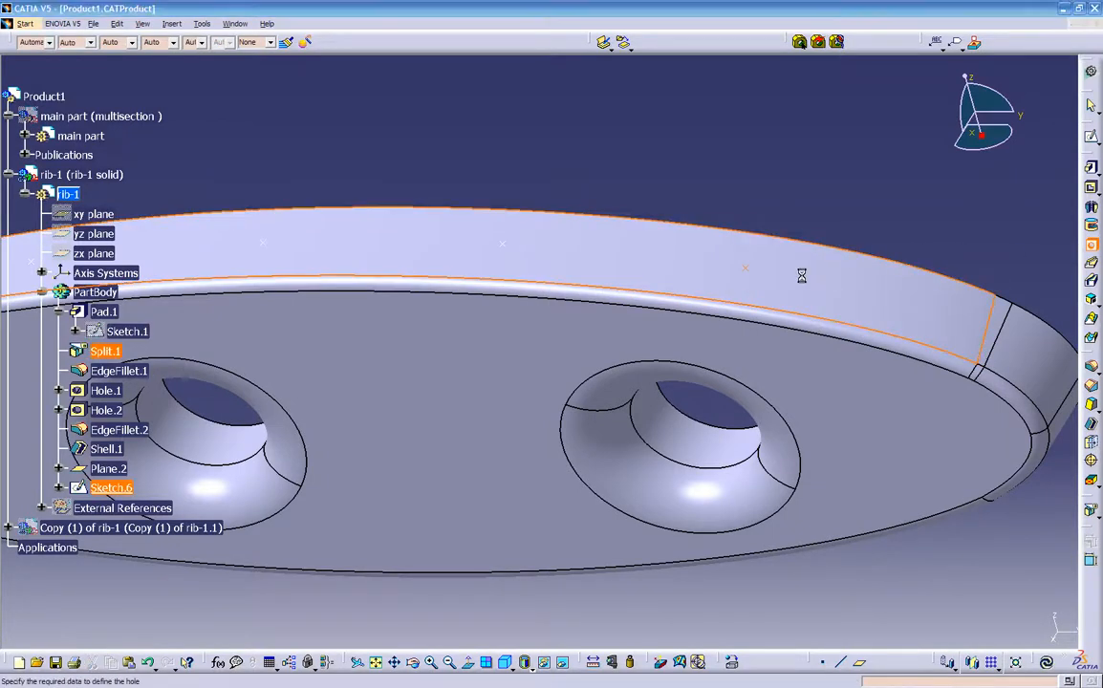
pyautogui.moveTo(780, 304); pyautogui.dragTo(592, 342, button='middle')
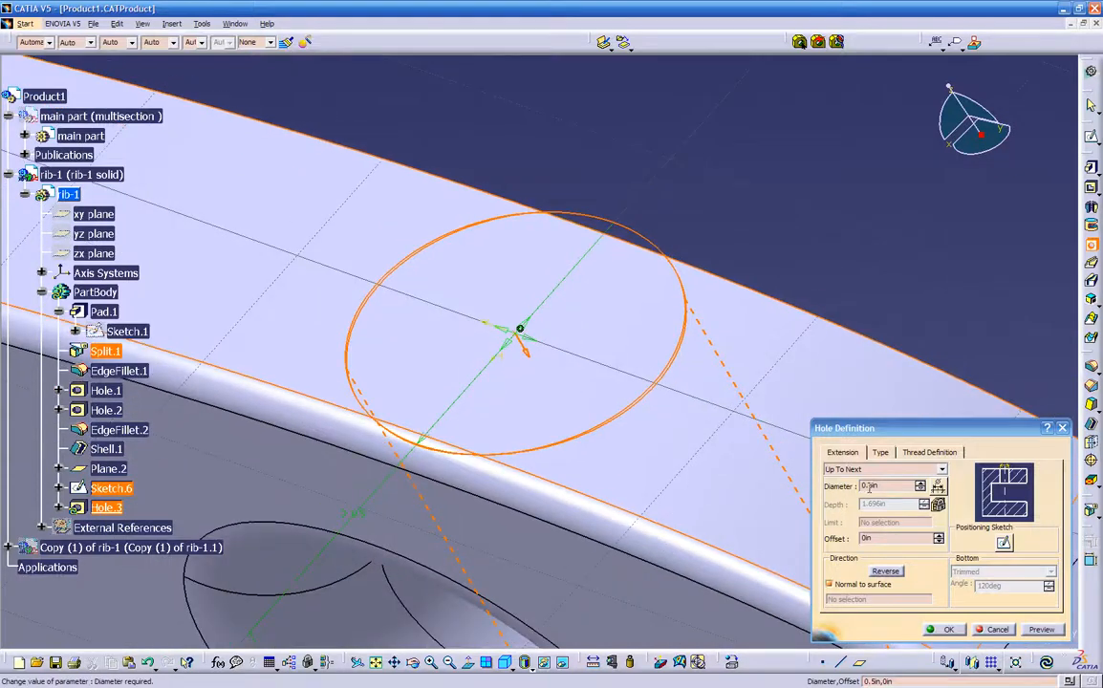
pyautogui.moveTo(886, 486); pyautogui.dragTo(834, 490)
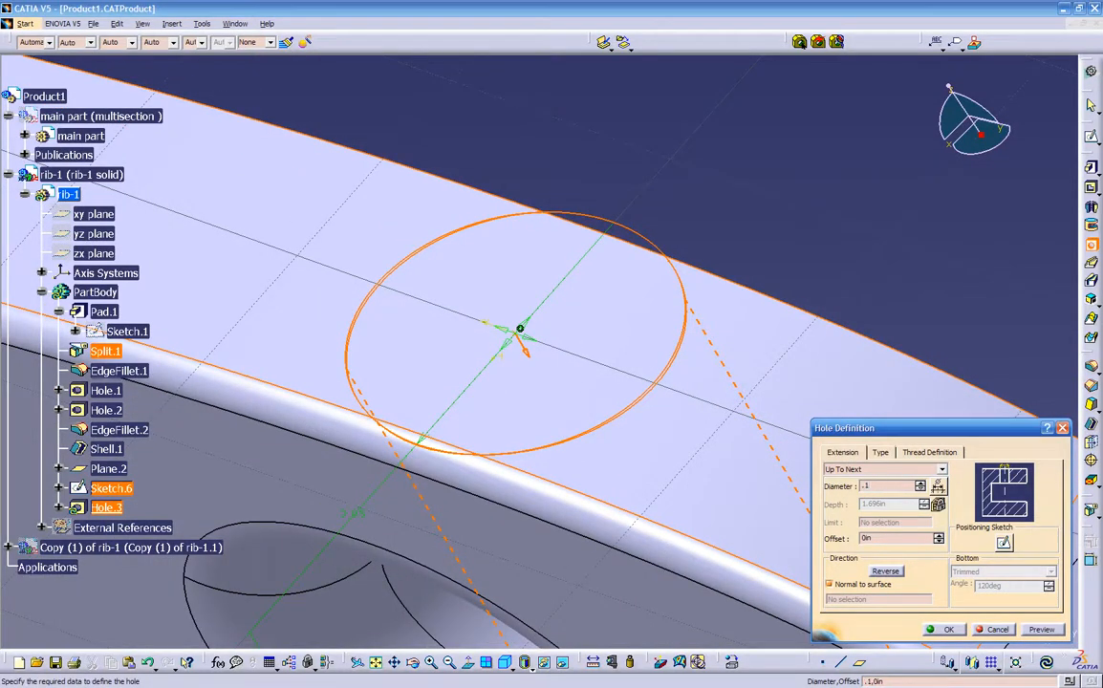
pyautogui.click(879, 471)
pyautogui.click(889, 489)
pyautogui.click(1040, 630)
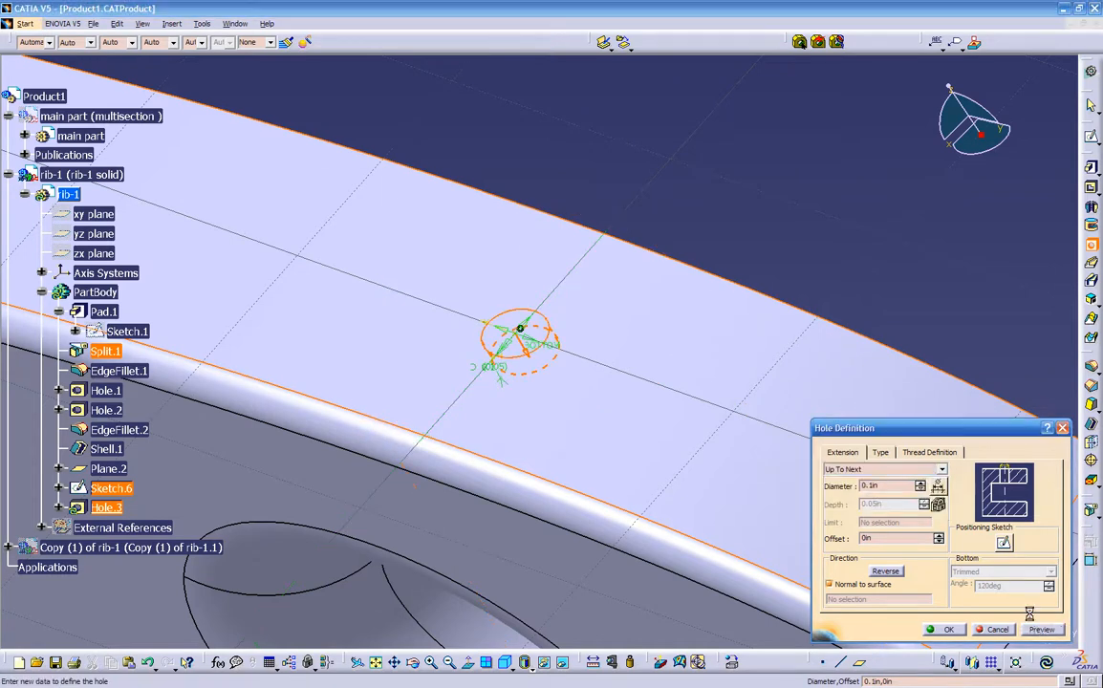
pyautogui.moveTo(824, 257); pyautogui.dragTo(564, 430, button='middle')
pyautogui.click(946, 628)
# - Add a 0.1 in Up To Next hole at the second equidistant point on the upper face
pyautogui.moveTo(813, 499)
pyautogui.mouseDown(button='middle')
pyautogui.moveTo(792, 599)
pyautogui.moveTo(660, 473)
pyautogui.moveTo(677, 390)
pyautogui.mouseUp(button='middle')
pyautogui.click(467, 356)
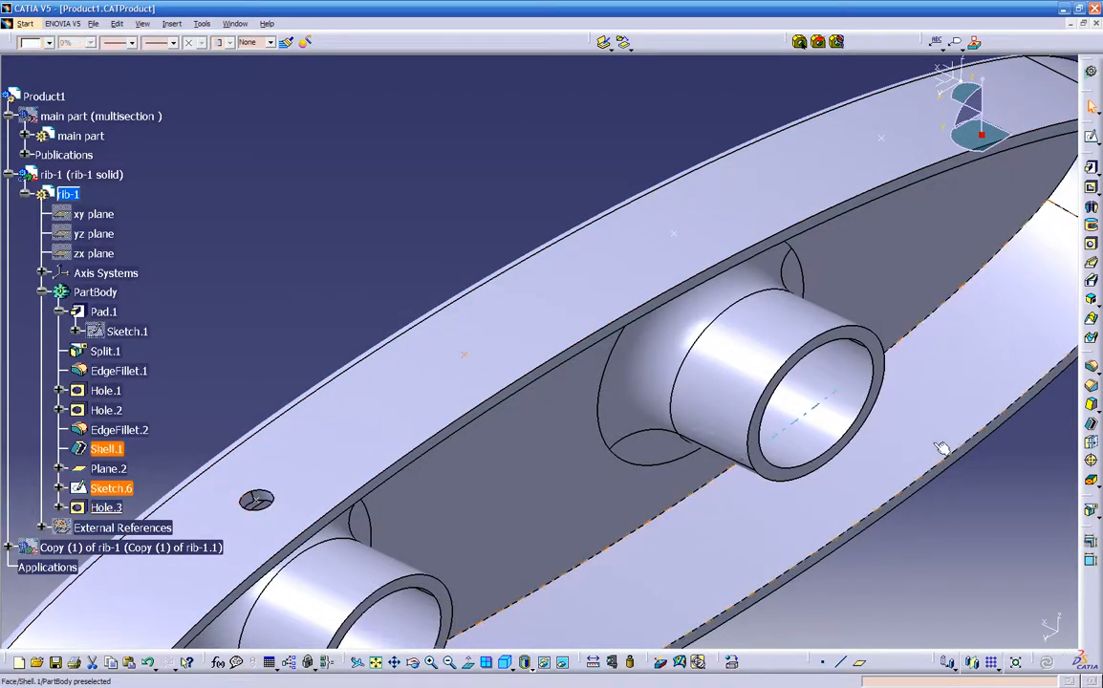
pyautogui.click(1093, 246)
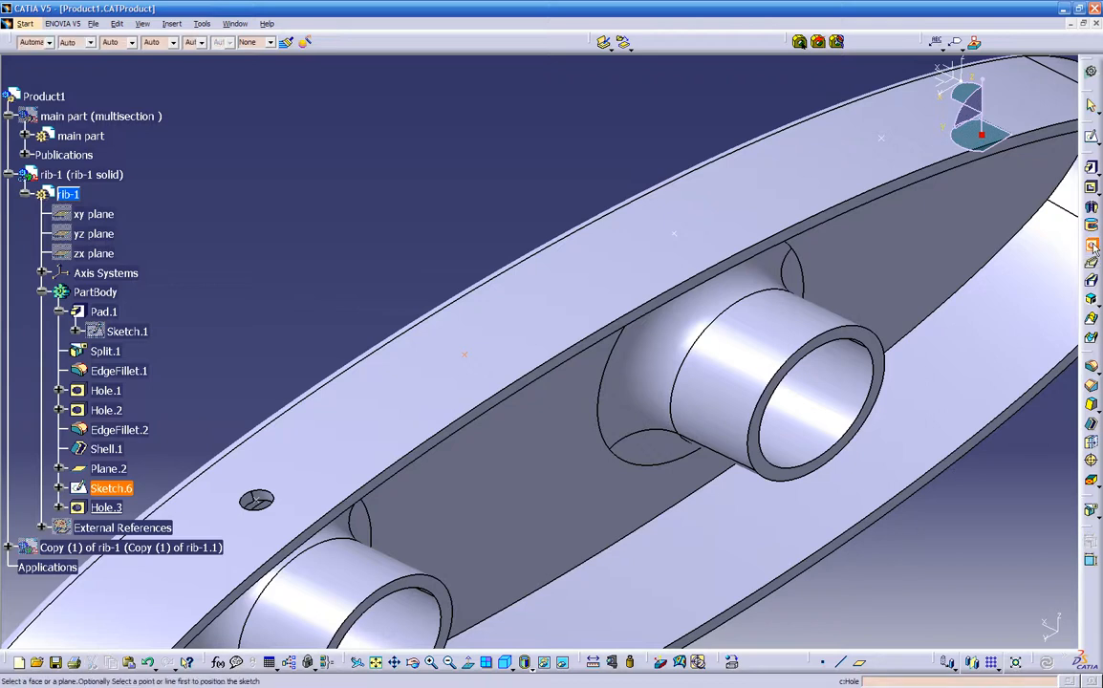
pyautogui.click(516, 313)
pyautogui.moveTo(574, 401); pyautogui.dragTo(728, 501, button='middle')
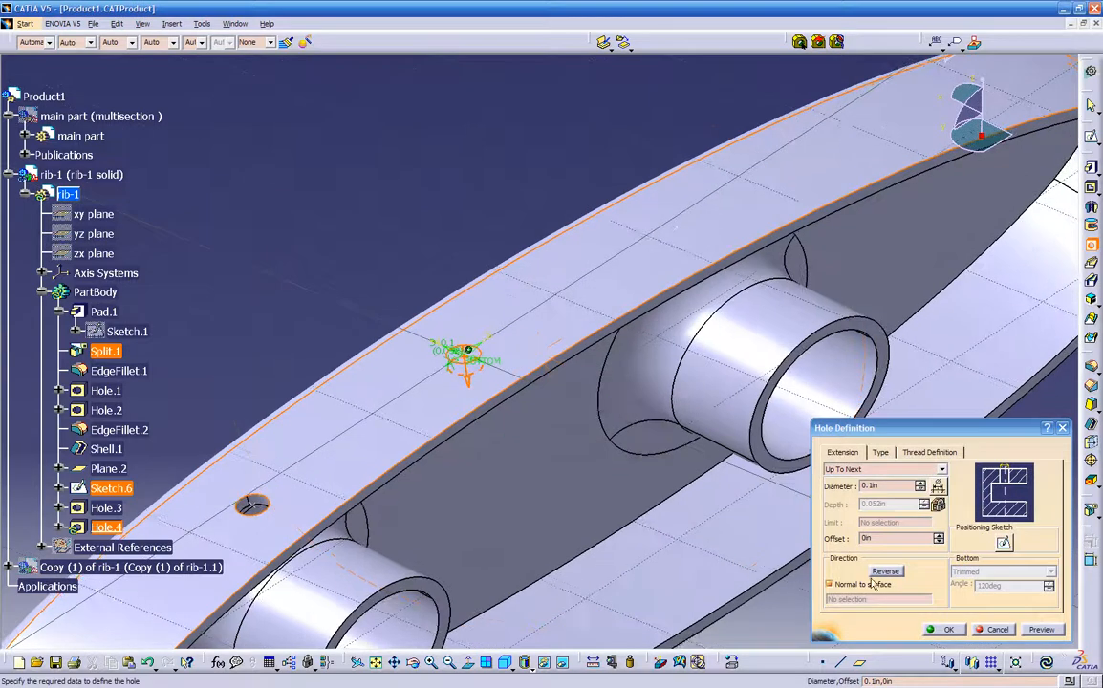
pyautogui.click(1046, 632)
pyautogui.click(952, 630)
# - Add a 0.1 in Up To Next hole at the third equidistant point on the upper face
pyautogui.moveTo(825, 433); pyautogui.dragTo(617, 426, button='middle')
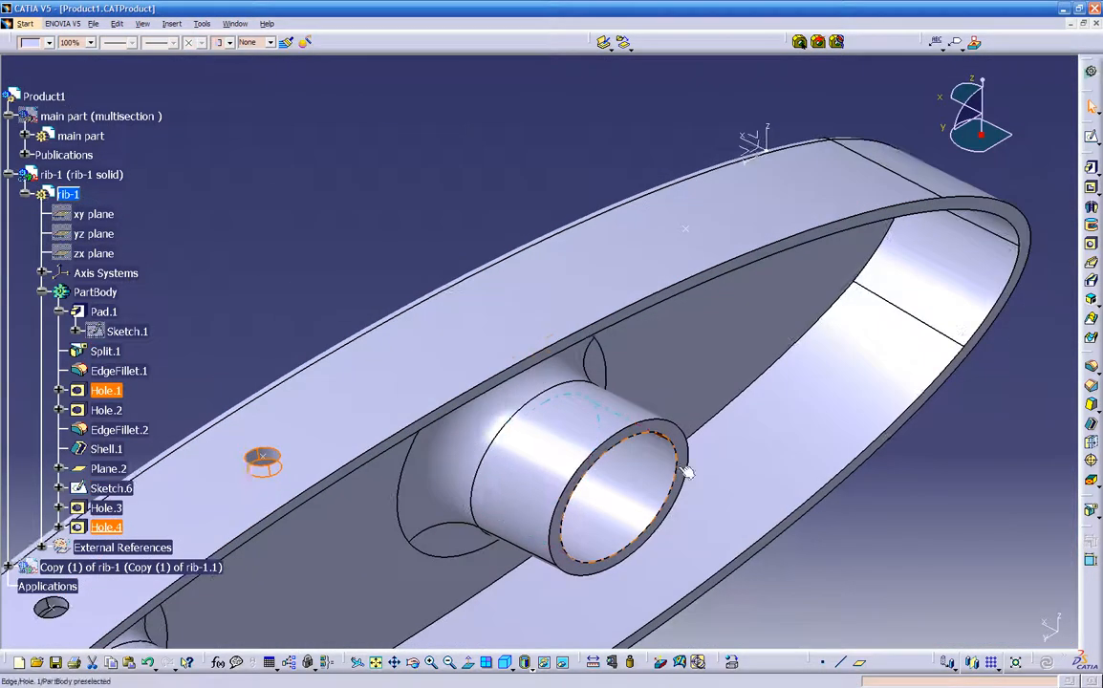
pyautogui.click(484, 334)
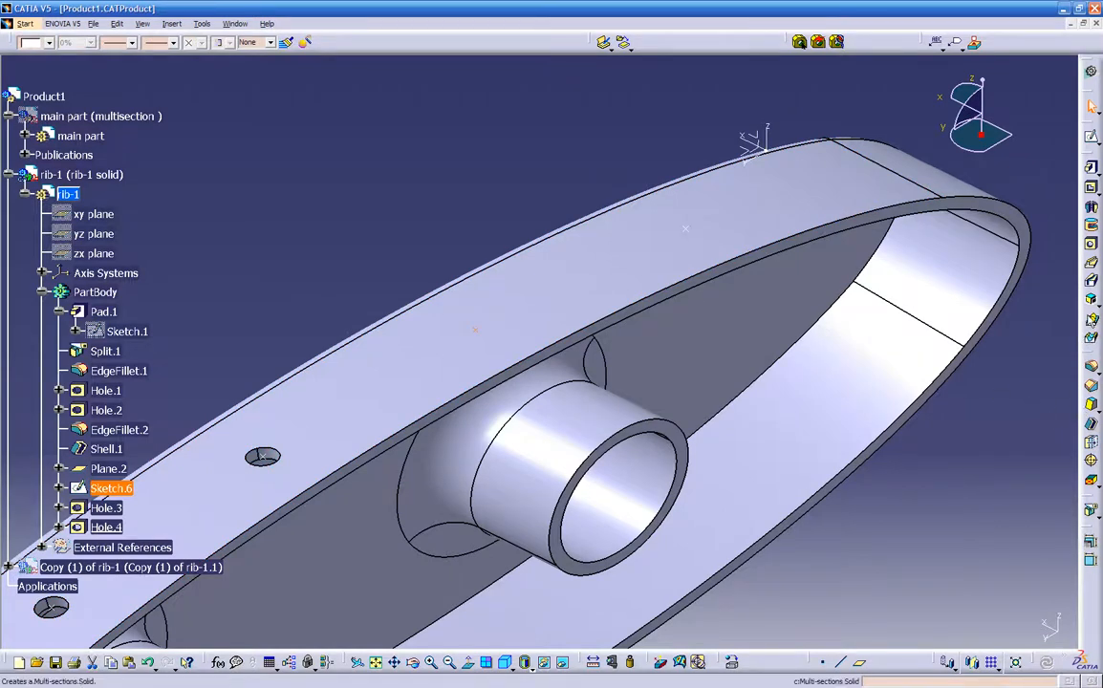
pyautogui.click(1091, 243)
pyautogui.click(478, 328)
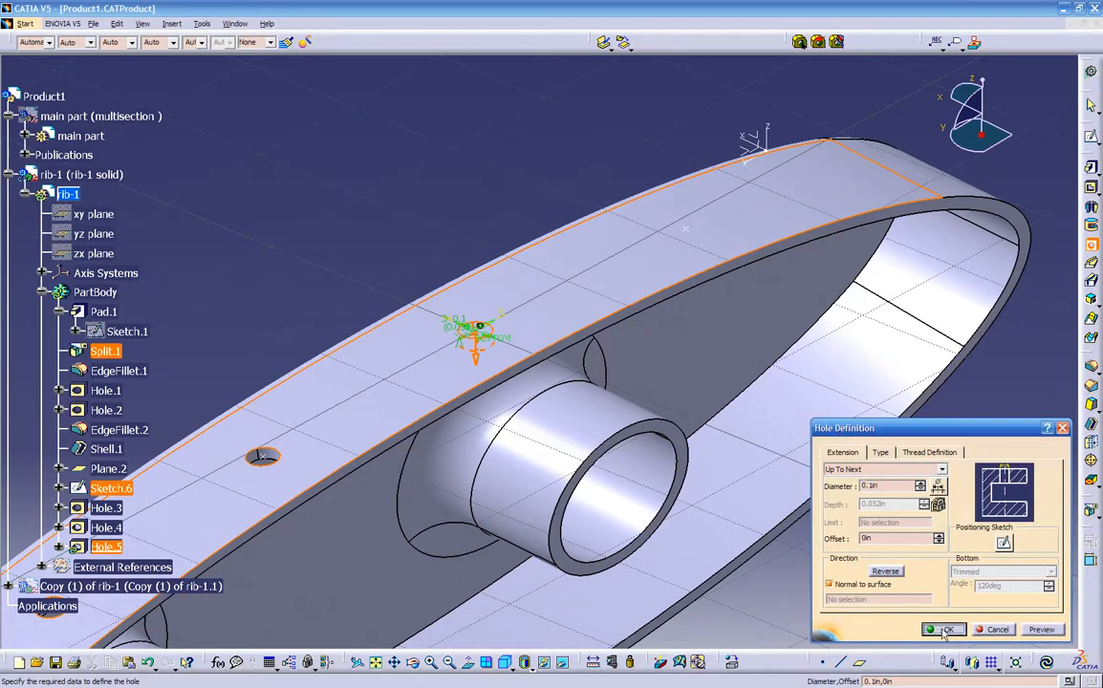
pyautogui.click(943, 630)
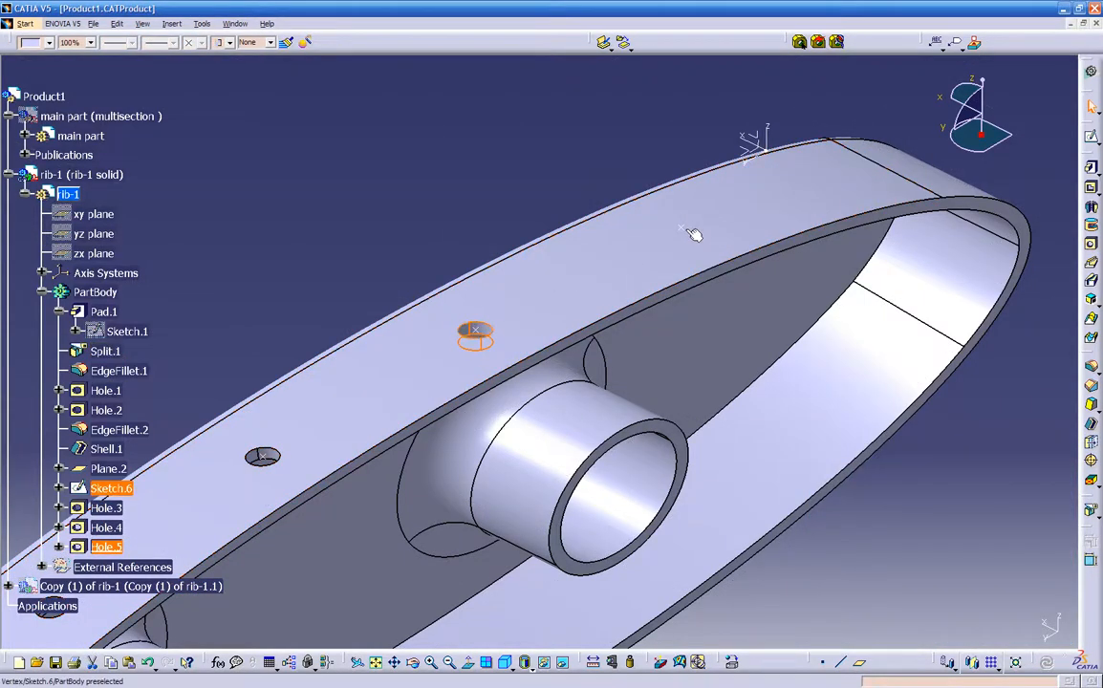
# - Add a 0.1 in Up To Next hole at the last equidistant point on the upper face
pyautogui.click(1091, 246)
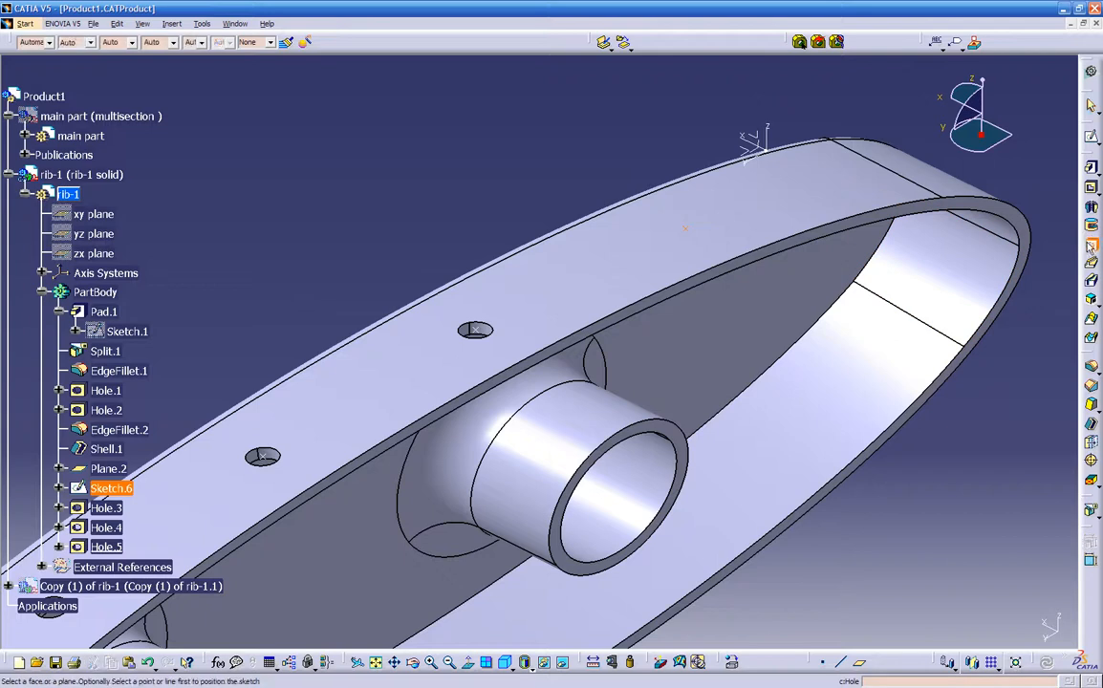
pyautogui.click(684, 228)
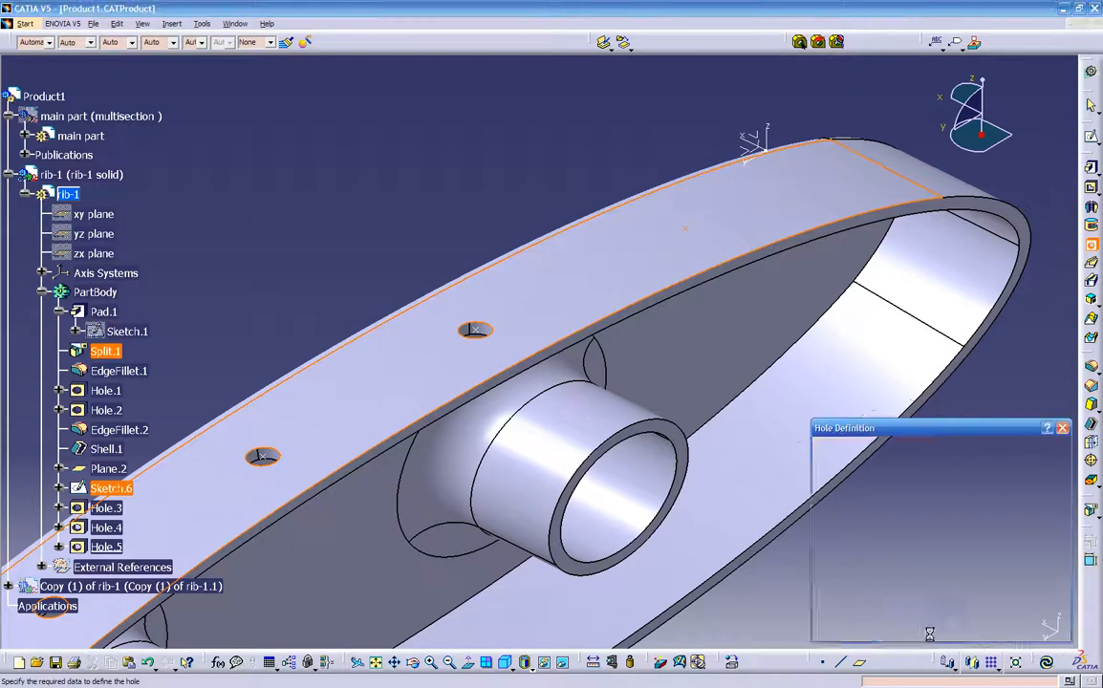
pyautogui.click(944, 629)
pyautogui.moveTo(574, 602); pyautogui.dragTo(542, 486, button='middle')
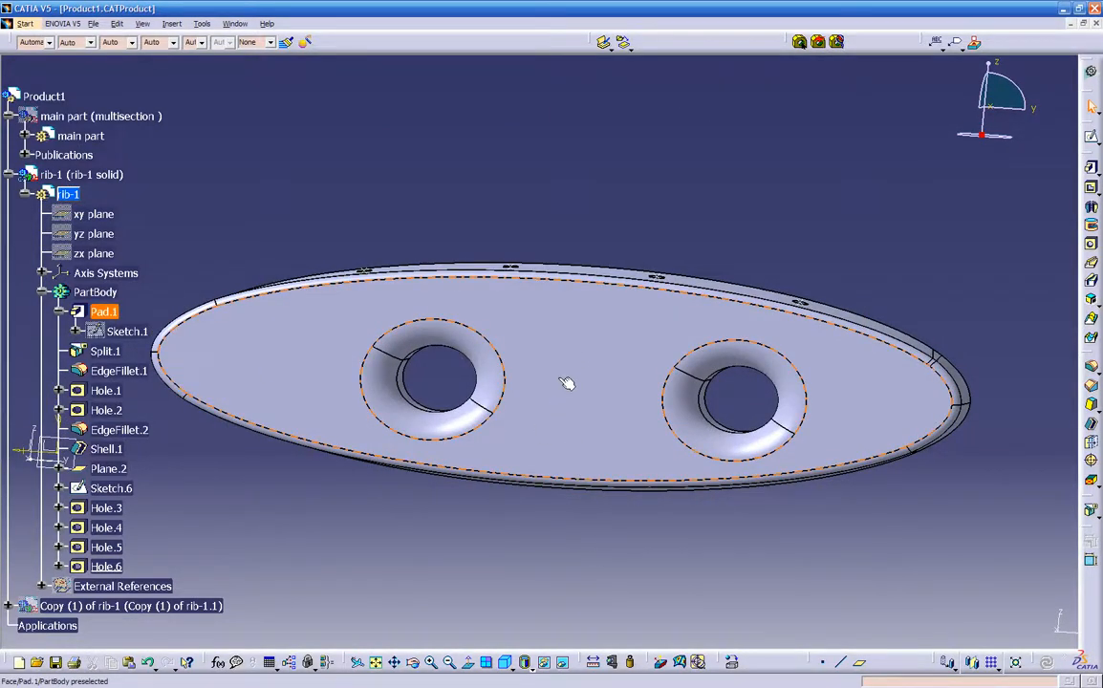
# - Sketch four points on rib-1's flat front face, one near each end and two between the large holes, and exit the sketch
pyautogui.moveTo(590, 526); pyautogui.dragTo(775, 456, button='middle')
pyautogui.click(701, 307)
pyautogui.moveTo(908, 395); pyautogui.dragTo(819, 419, button='middle')
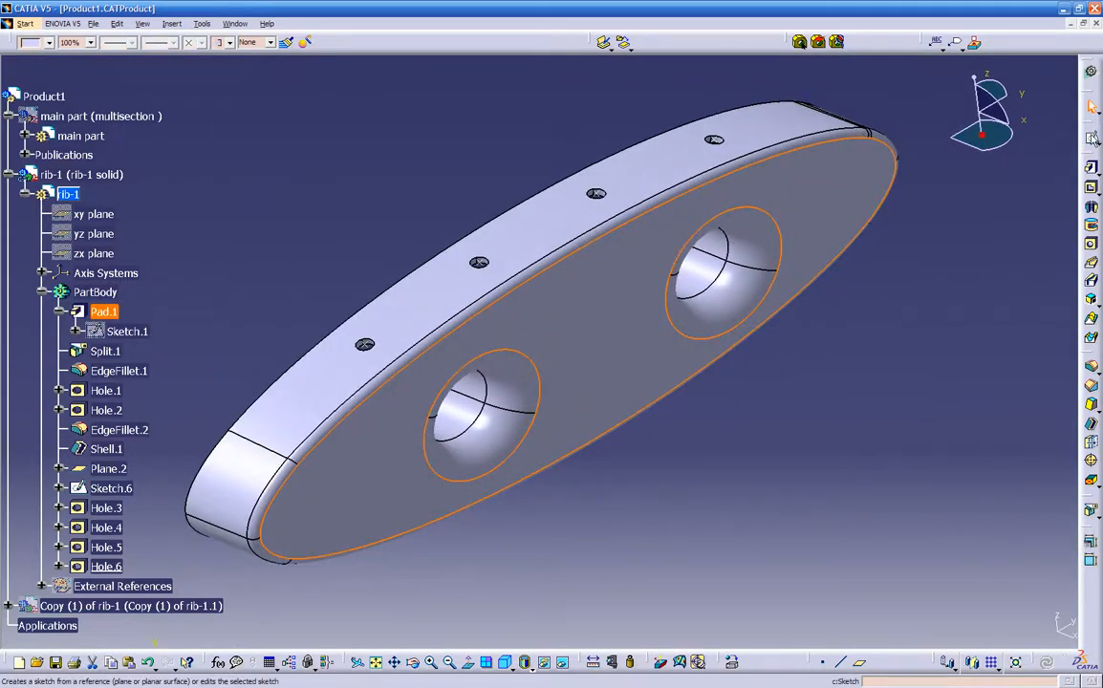
pyautogui.click(1093, 140)
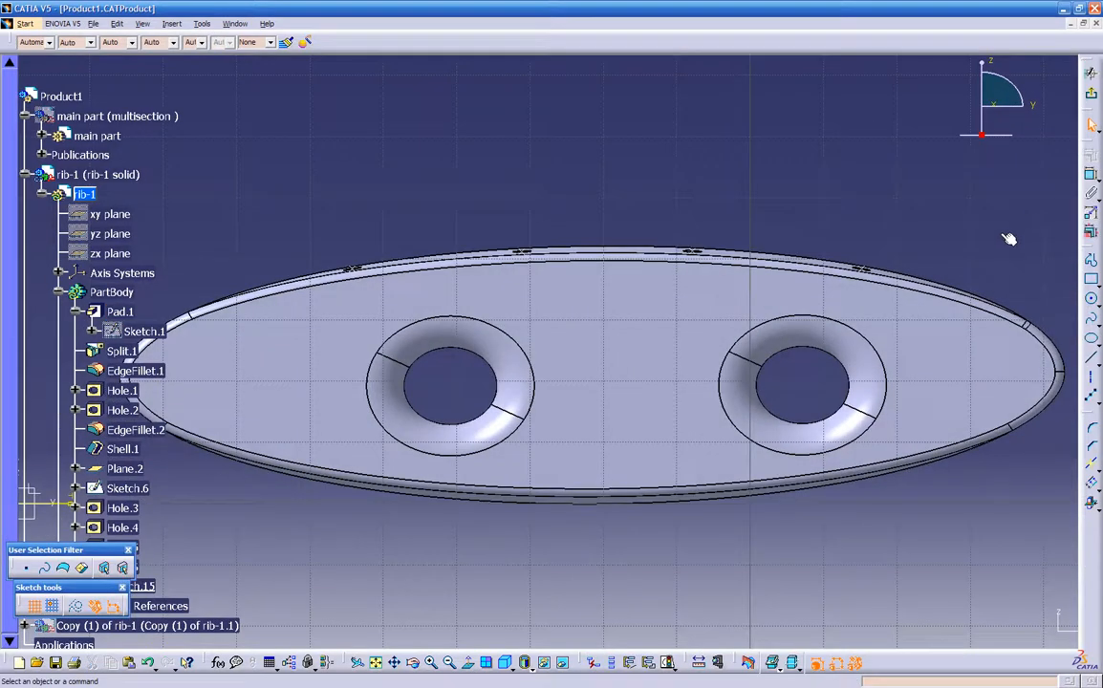
pyautogui.moveTo(724, 333)
pyautogui.mouseDown(button='middle')
pyautogui.moveTo(711, 369)
pyautogui.moveTo(721, 354)
pyautogui.mouseUp(button='middle')
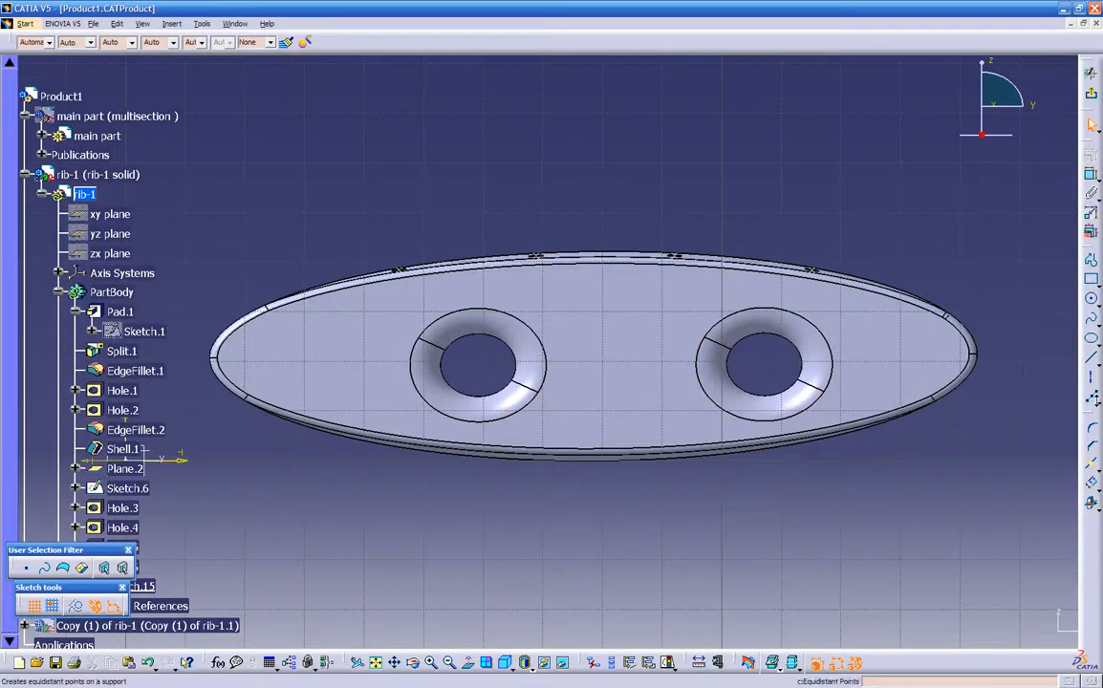
pyautogui.click(1093, 396)
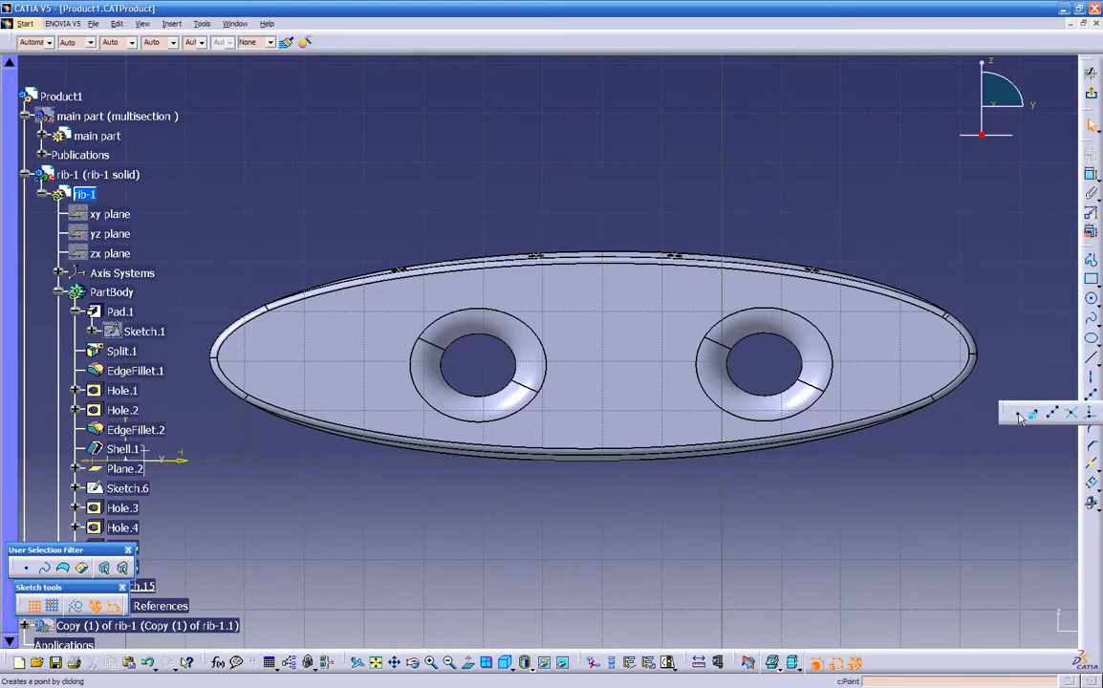
pyautogui.click(1018, 413)
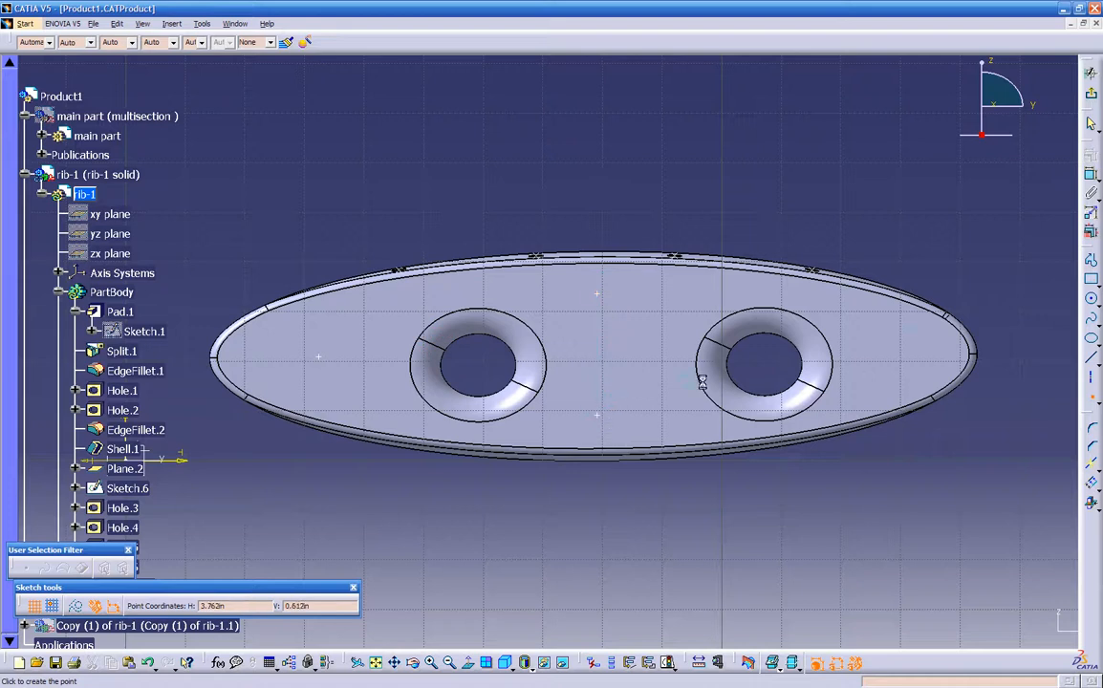
pyautogui.click(899, 356)
pyautogui.click(1091, 93)
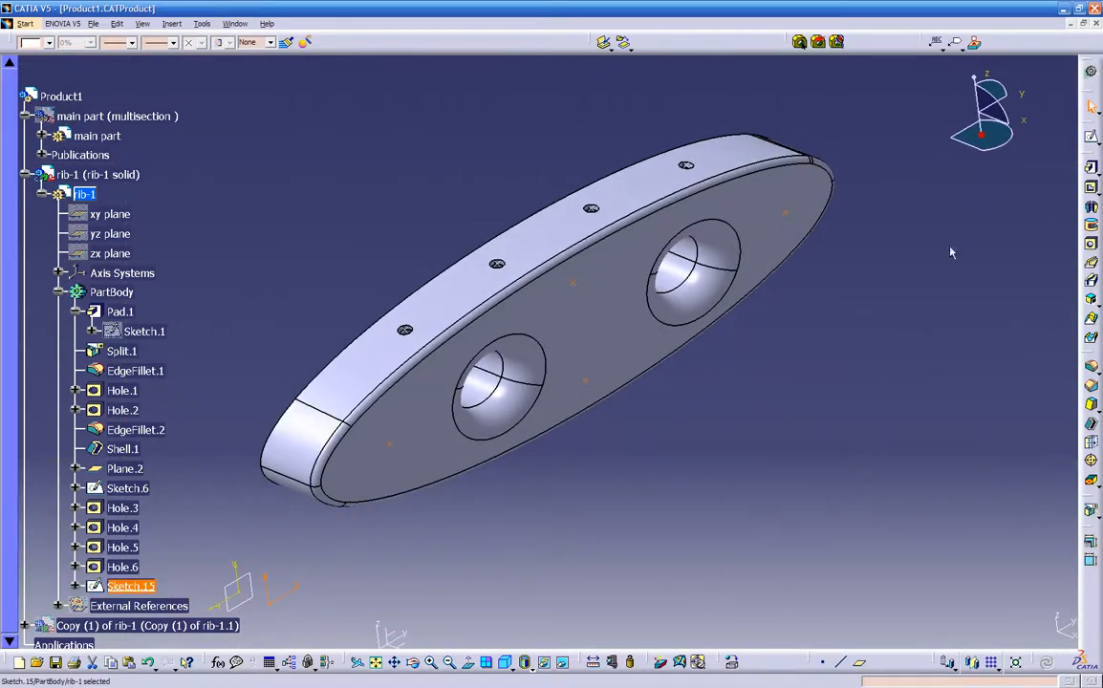
pyautogui.click(841, 425)
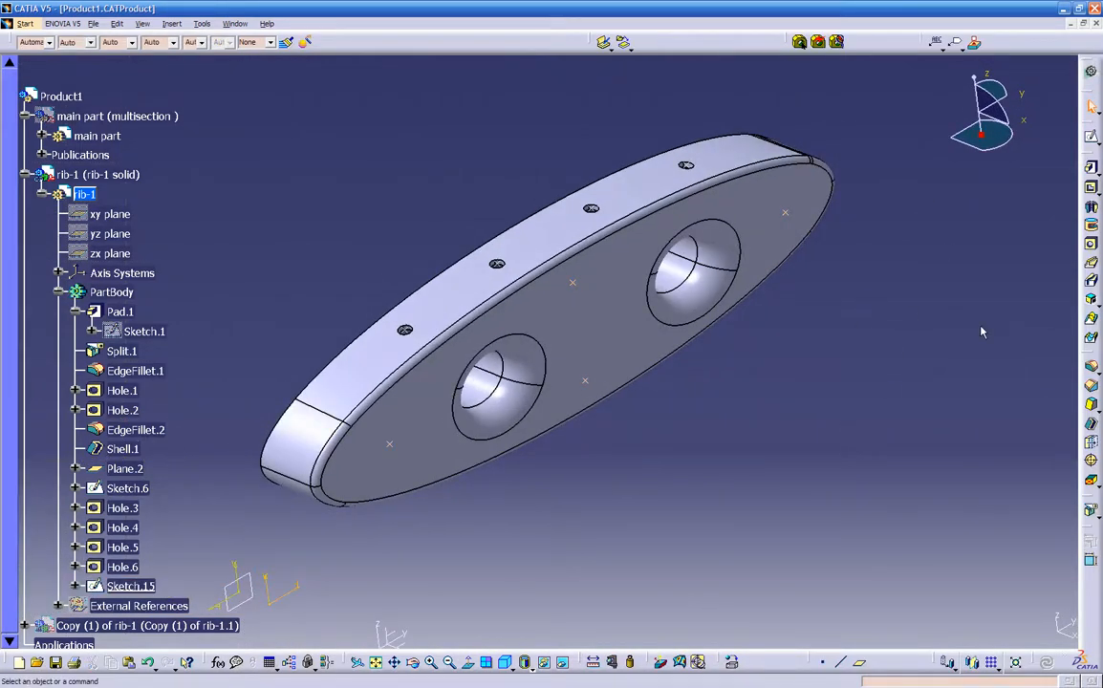
# - Create a 0.25 in Up To Next hole in the flat face at the sketched point near the rib's end beyond the large hole
pyautogui.click(390, 444)
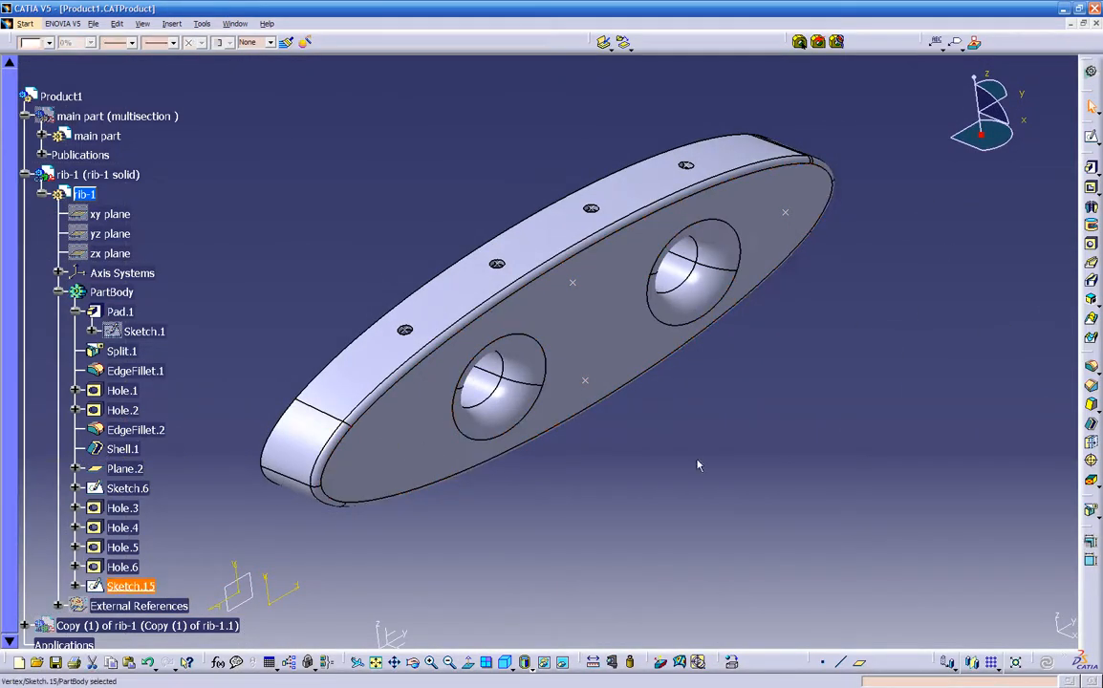
pyautogui.click(1091, 246)
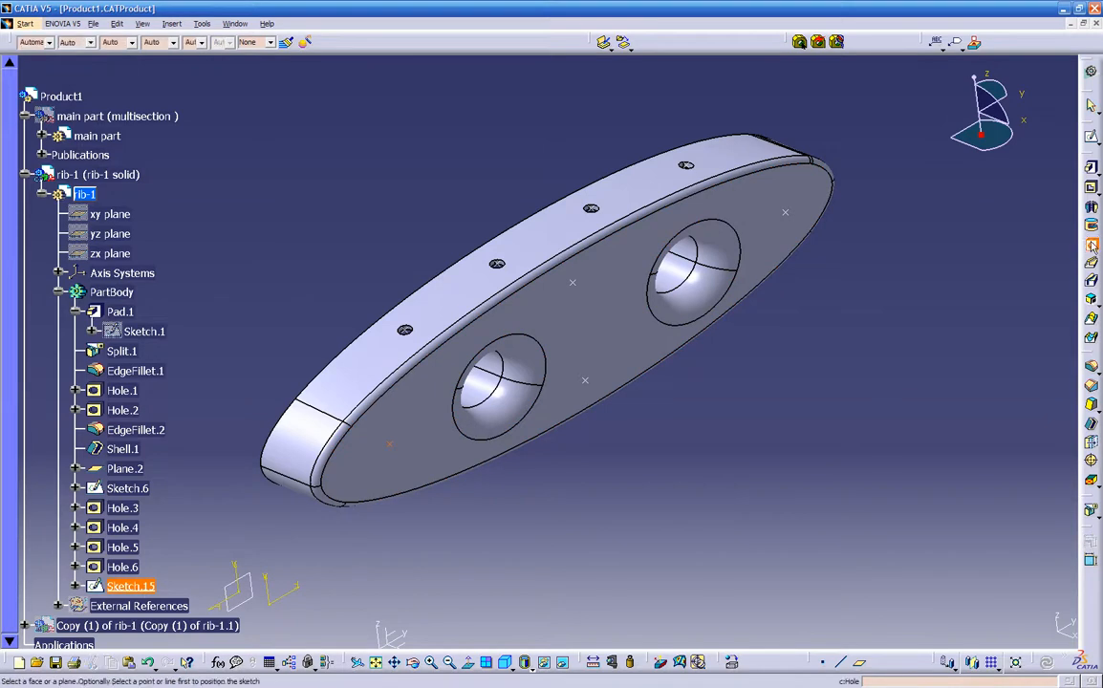
pyautogui.click(392, 399)
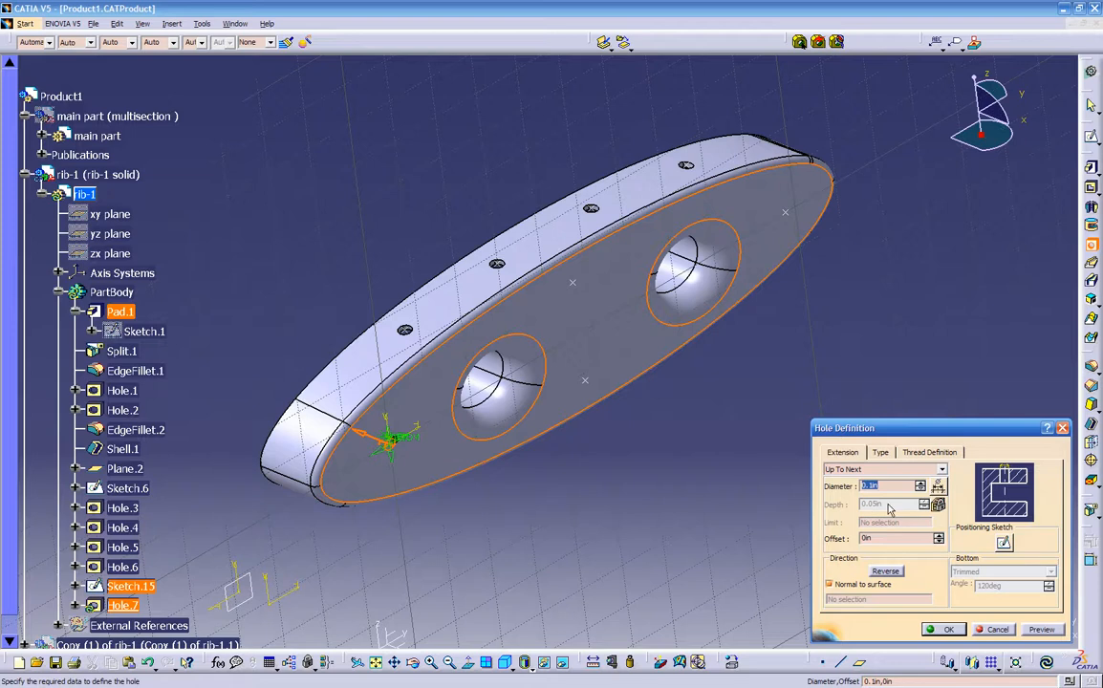
pyautogui.click(1040, 630)
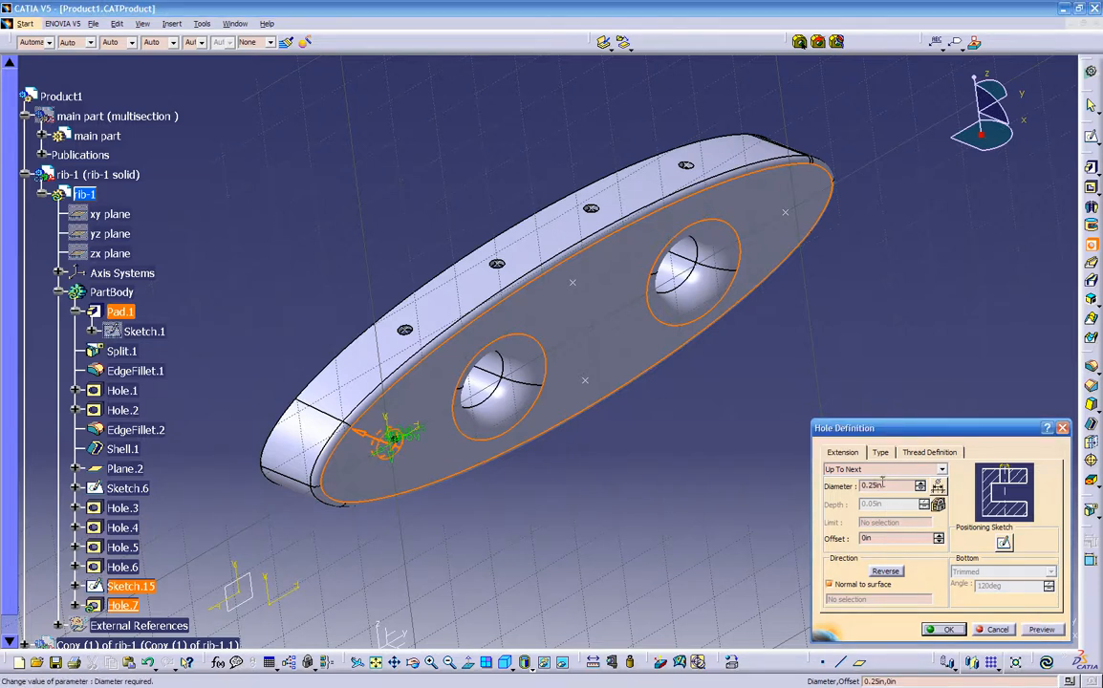
pyautogui.click(946, 630)
pyautogui.moveTo(572, 475); pyautogui.dragTo(587, 409, button='middle')
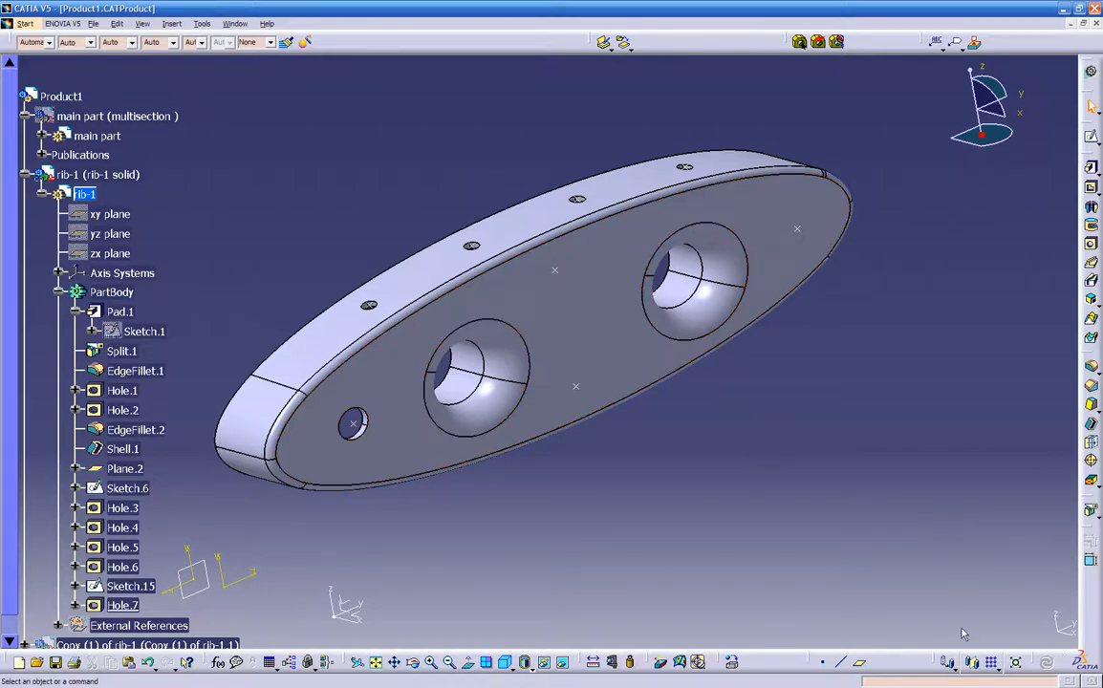
pyautogui.click(997, 669)
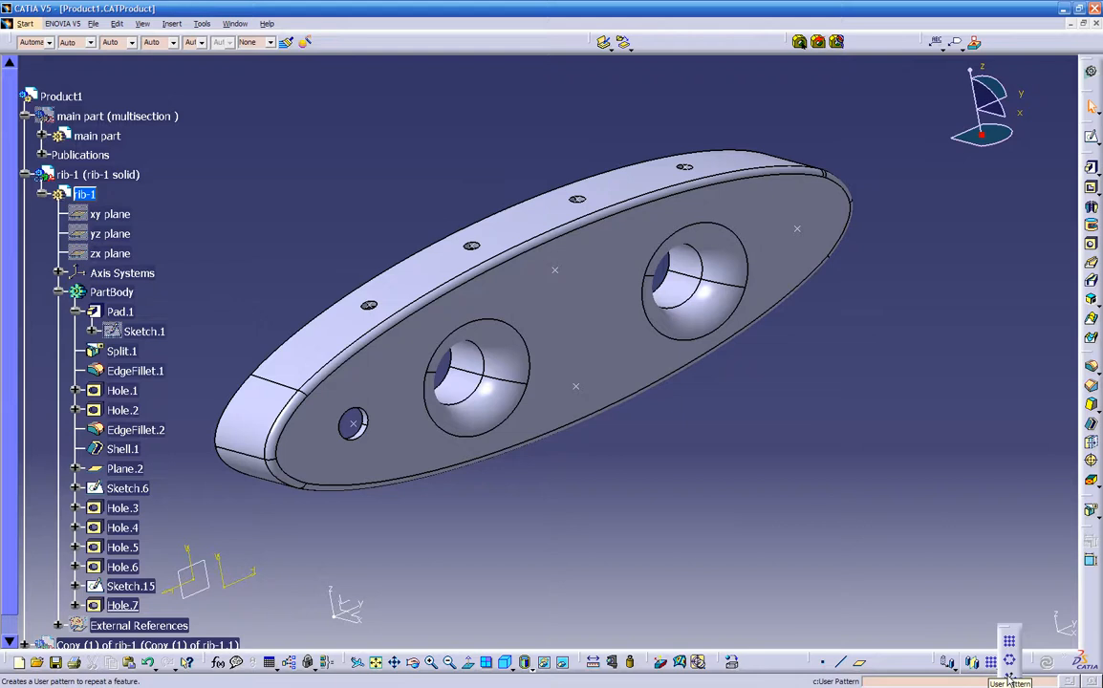
pyautogui.click(1010, 679)
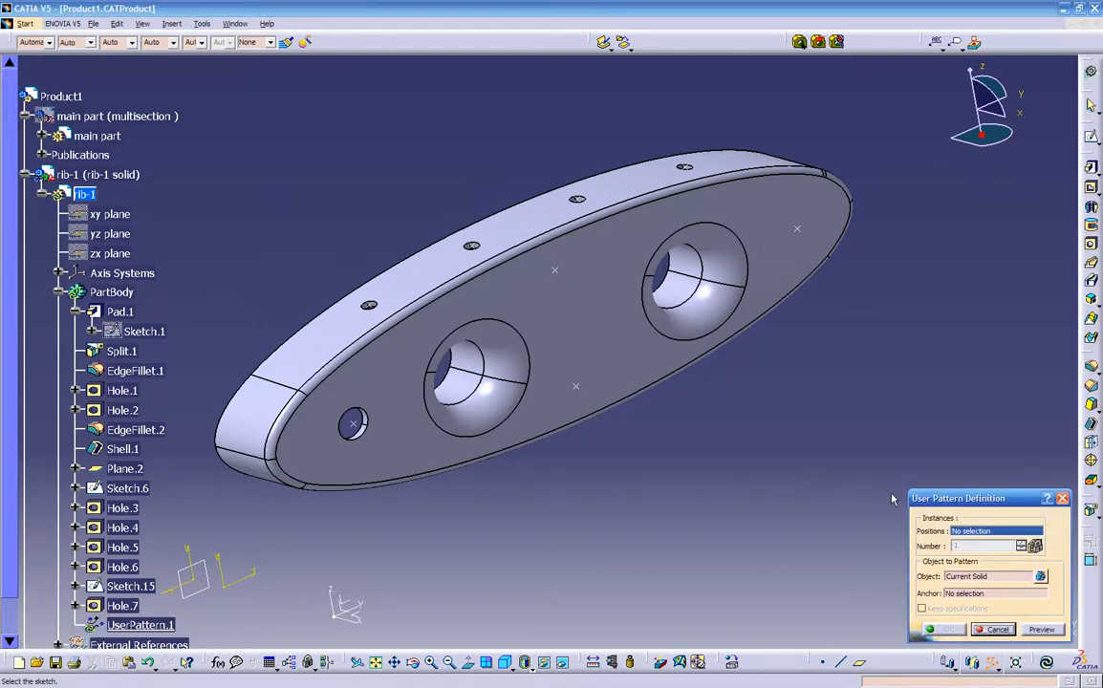
pyautogui.click(351, 426)
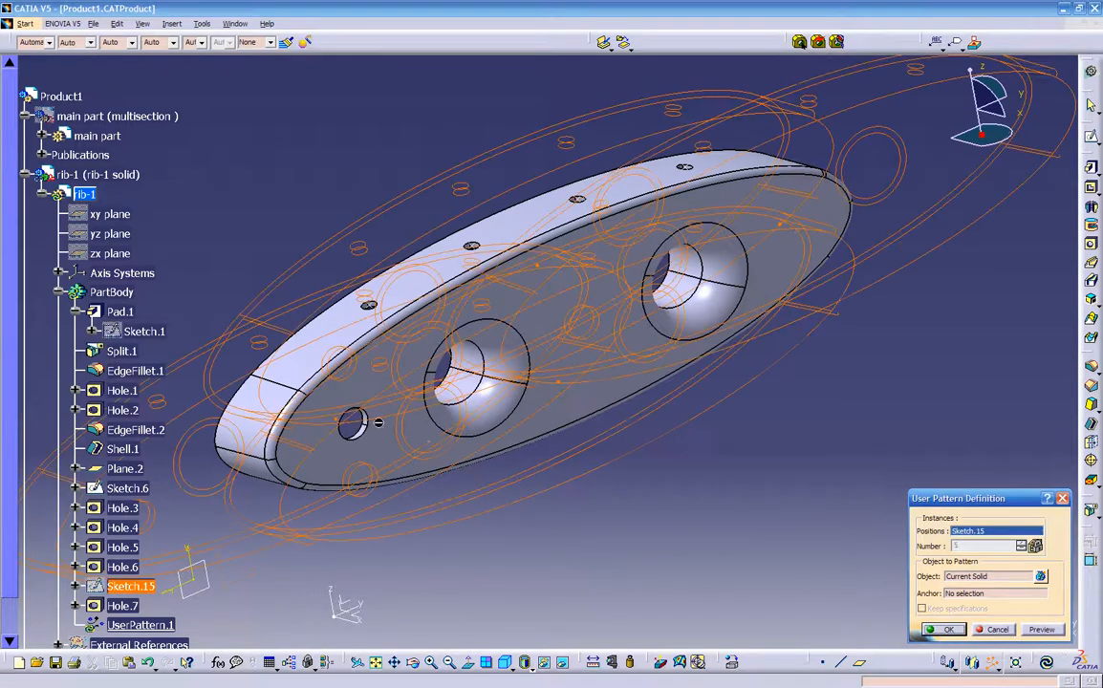
pyautogui.click(993, 627)
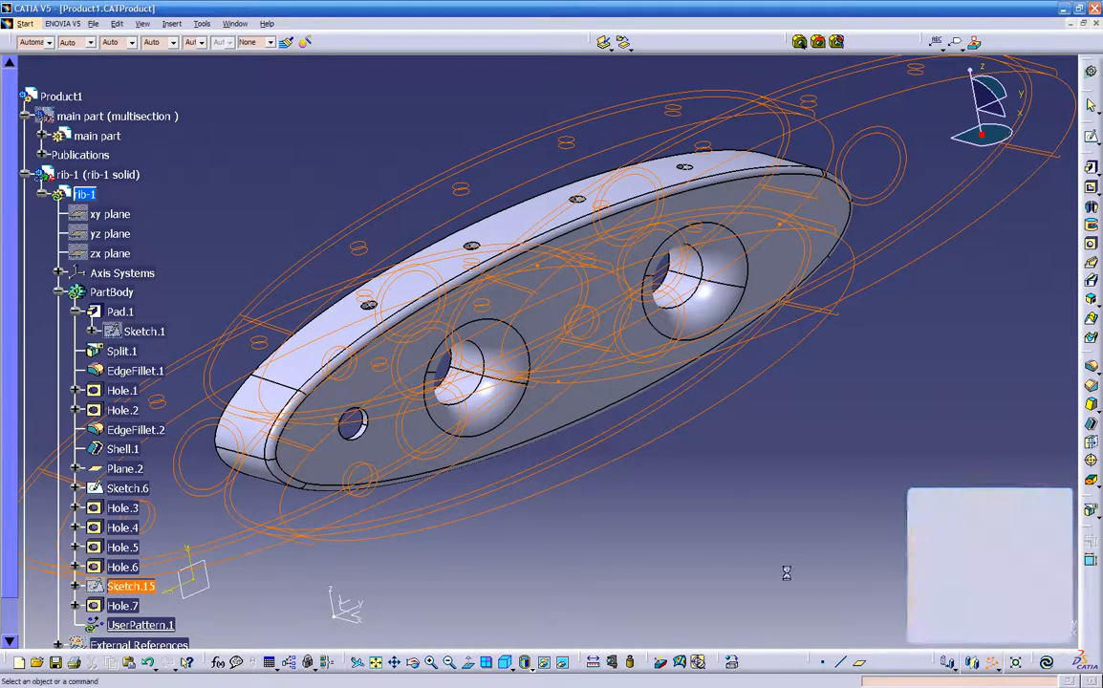
pyautogui.moveTo(557, 537); pyautogui.dragTo(566, 514, button='middle')
pyautogui.scroll(-2, 568, 517)
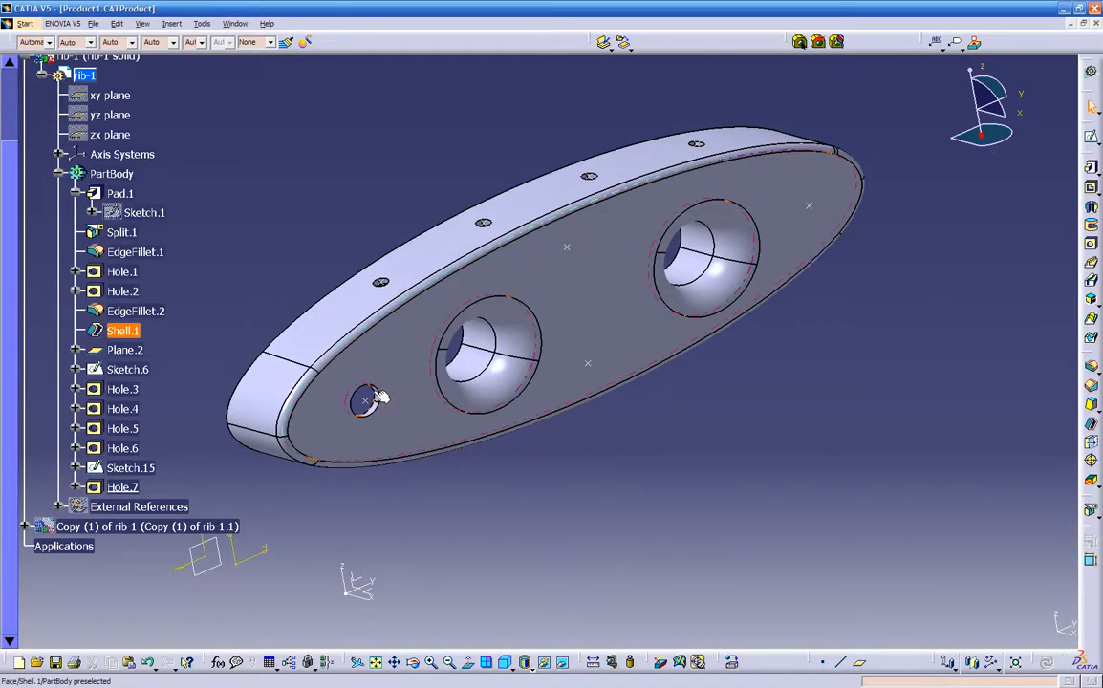
pyautogui.moveTo(386, 435); pyautogui.dragTo(372, 357, button='middle')
pyautogui.moveTo(55, 459); pyautogui.dragTo(657, 410, button='middle')
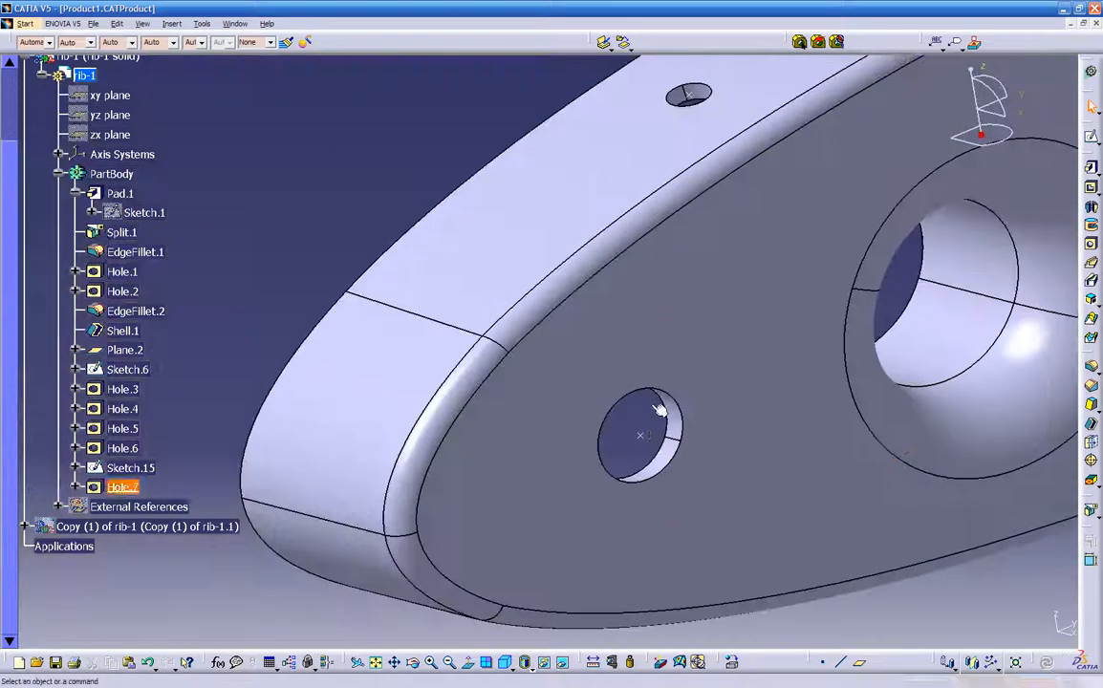
pyautogui.click(652, 473)
pyautogui.moveTo(726, 429); pyautogui.dragTo(681, 479, button='middle')
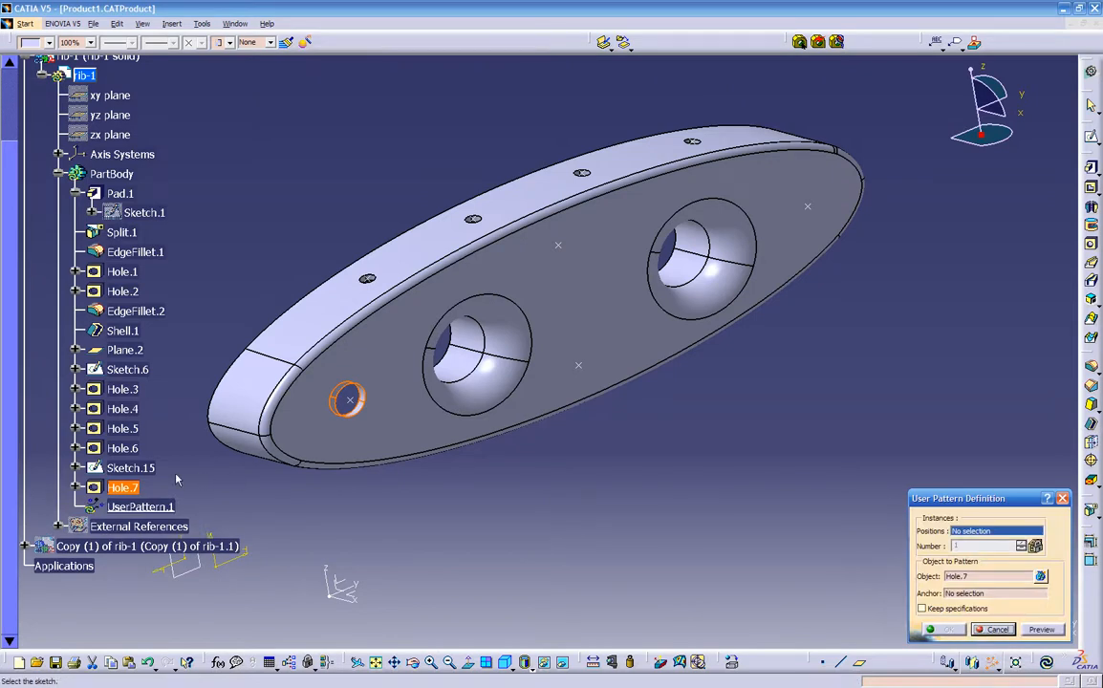
pyautogui.click(134, 468)
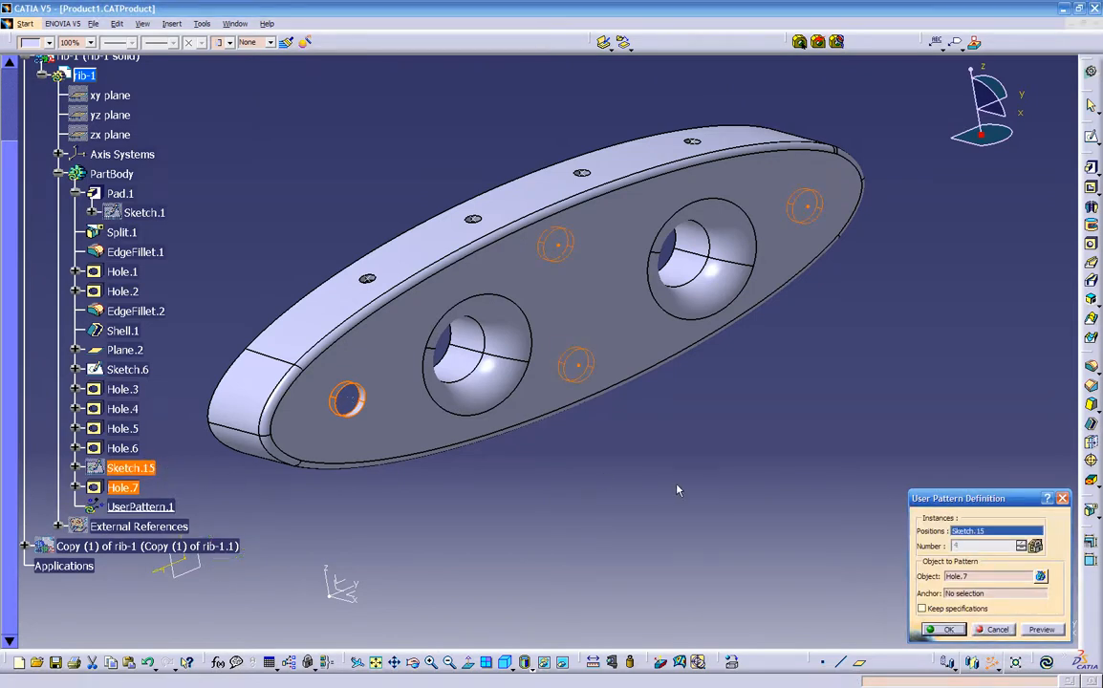
pyautogui.click(1042, 630)
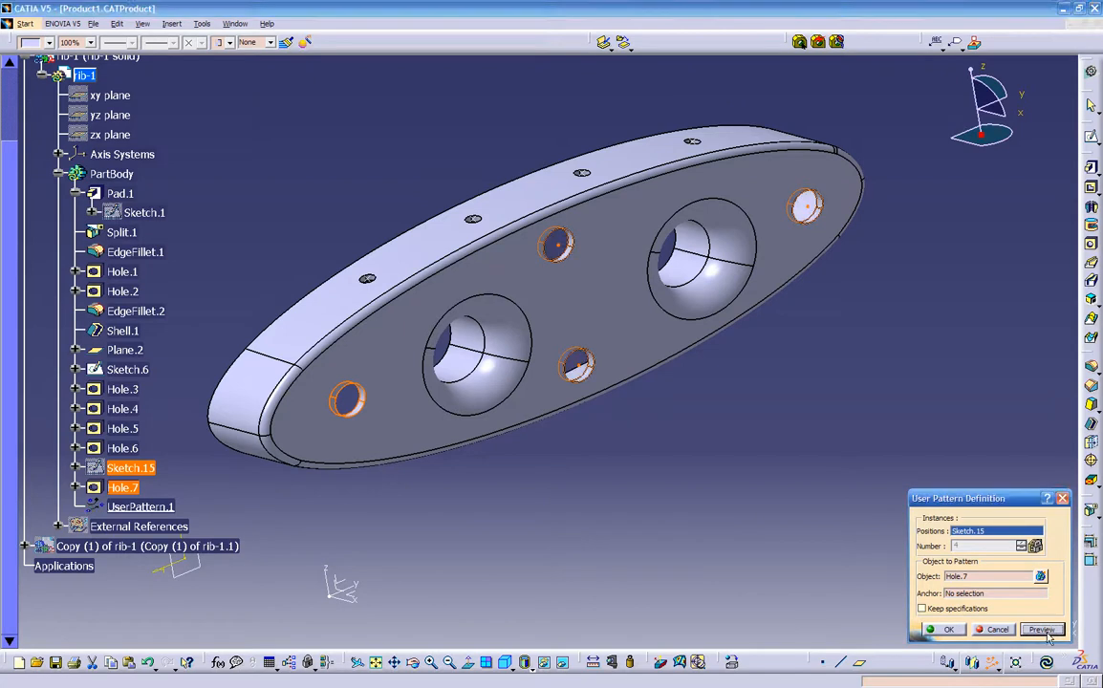
pyautogui.moveTo(687, 549); pyautogui.dragTo(851, 598, button='middle')
pyautogui.click(997, 630)
# - Create a User Pattern of the 0.25 in flat-face hole using the points of Sketch.15 as positions
pyautogui.moveTo(712, 514); pyautogui.dragTo(818, 495, button='middle')
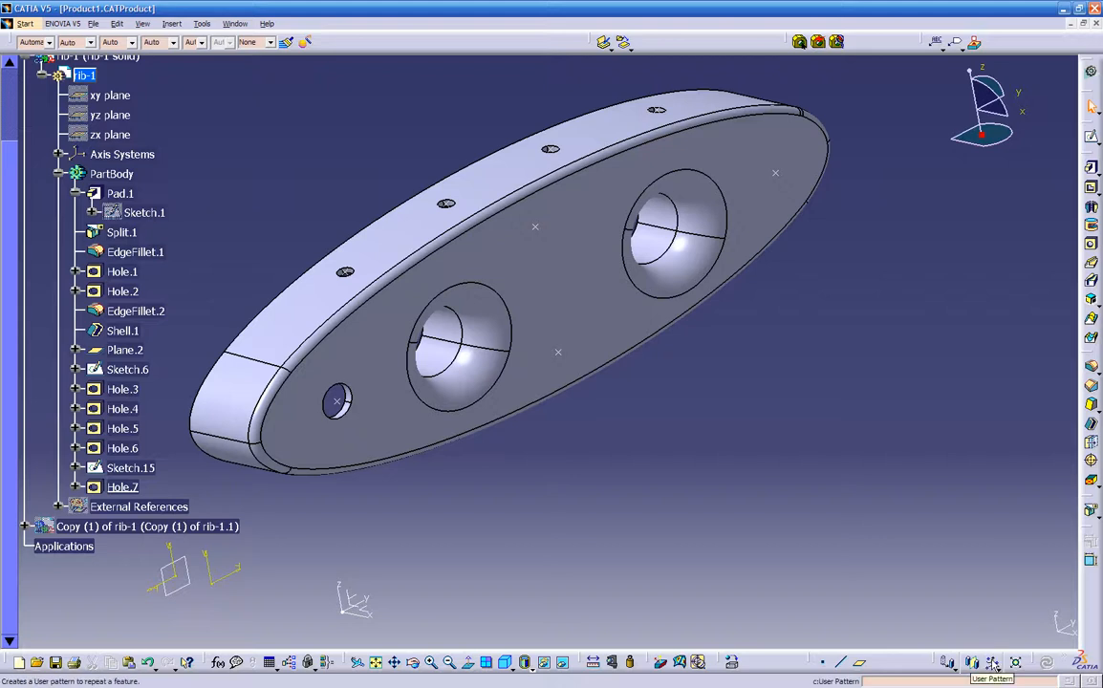
pyautogui.moveTo(499, 489); pyautogui.dragTo(523, 423, button='middle')
pyautogui.moveTo(348, 397); pyautogui.dragTo(473, 358, button='middle')
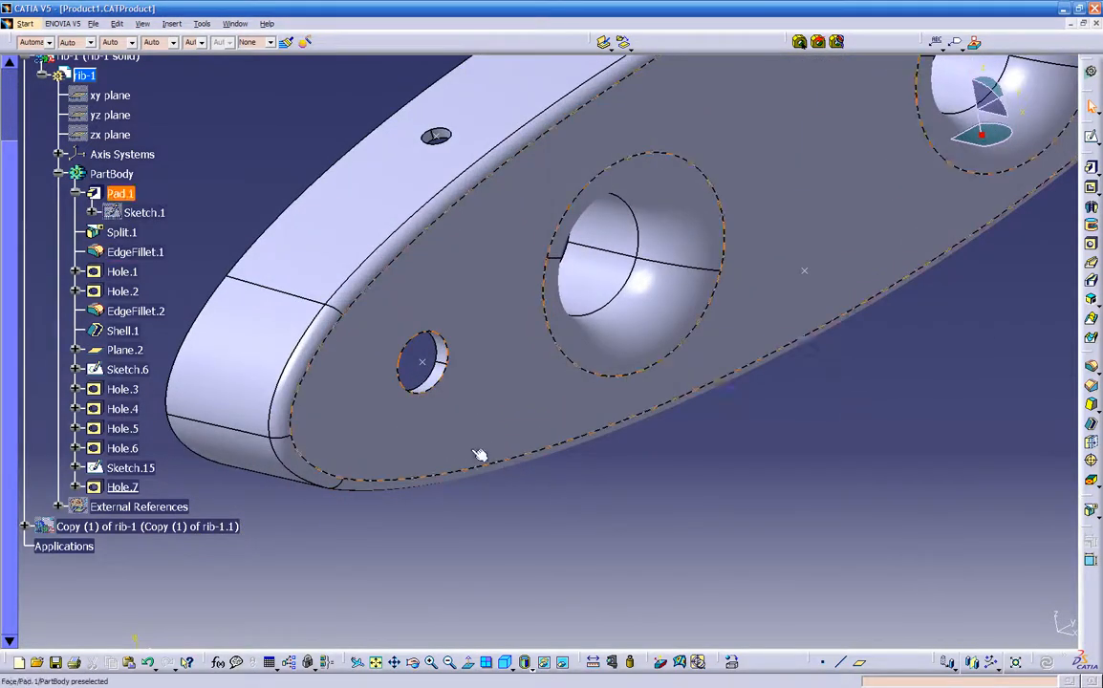
pyautogui.click(447, 355)
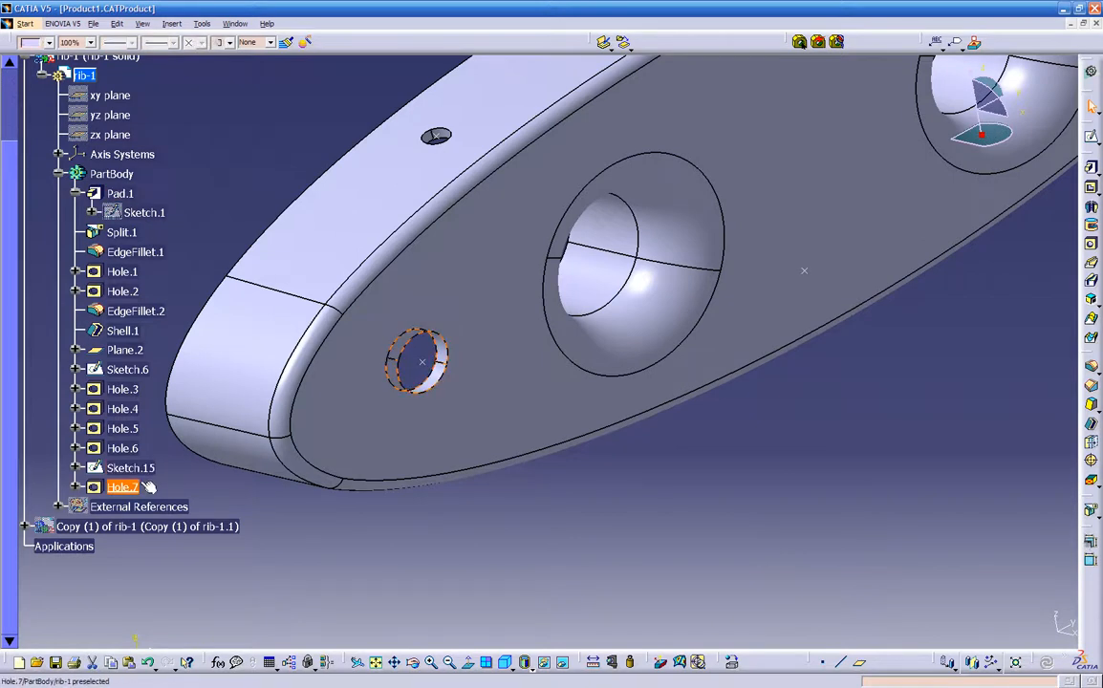
pyautogui.click(993, 663)
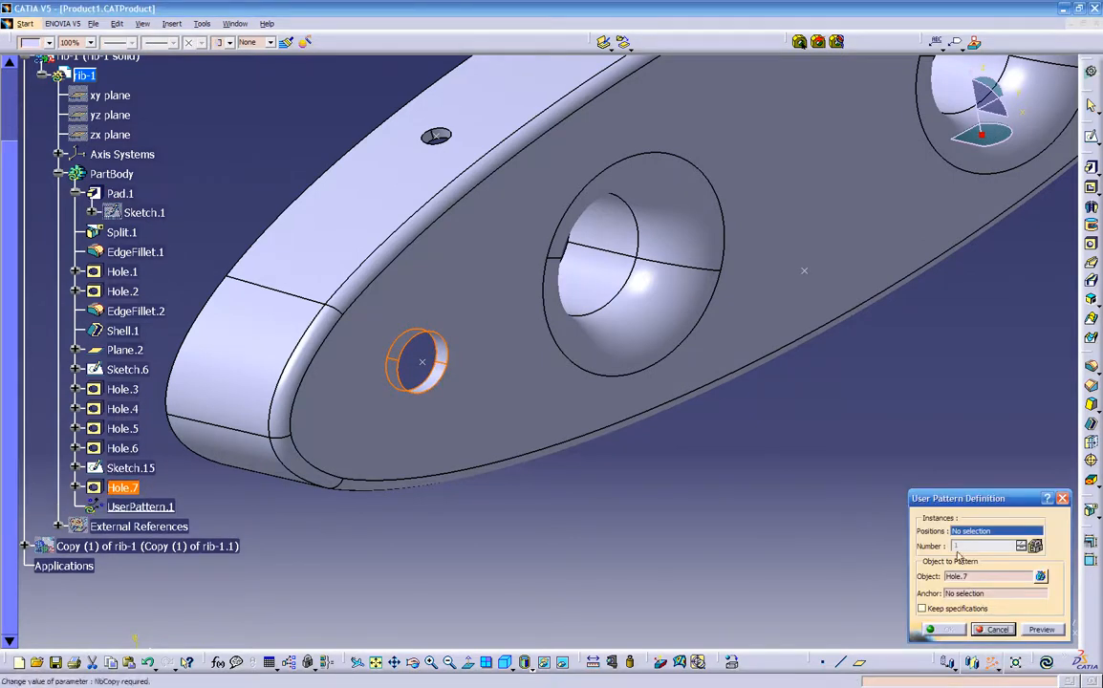
pyautogui.keyDown('ctrl'); pyautogui.moveTo(766, 517); pyautogui.dragTo(582, 529, button='middle'); pyautogui.keyUp('ctrl')
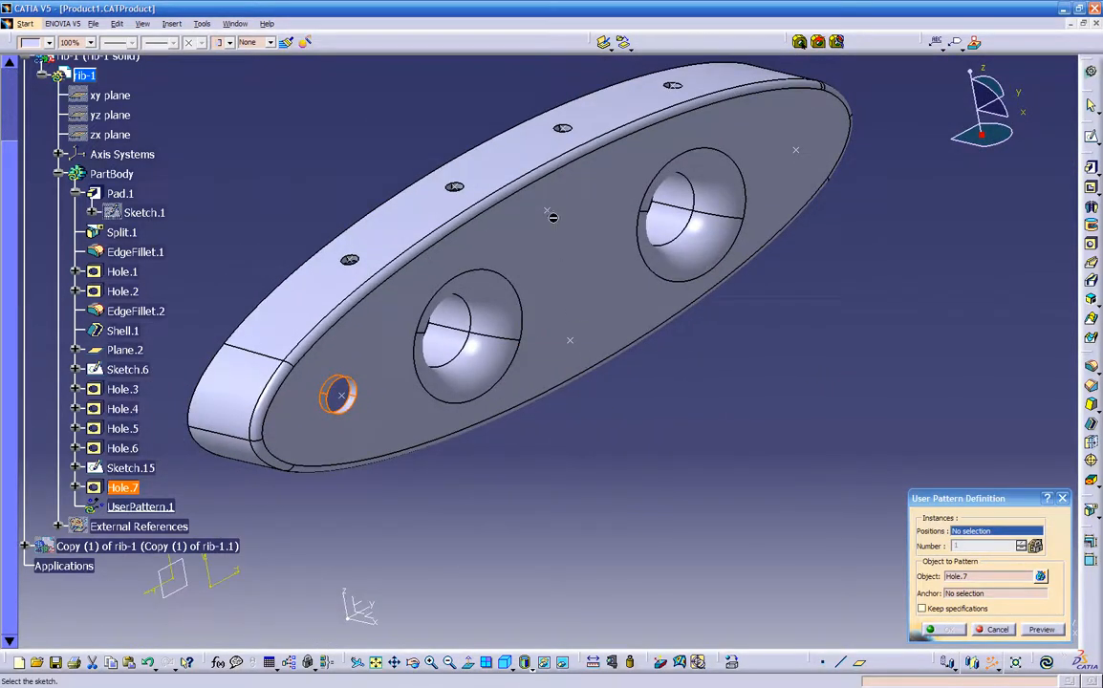
pyautogui.click(128, 468)
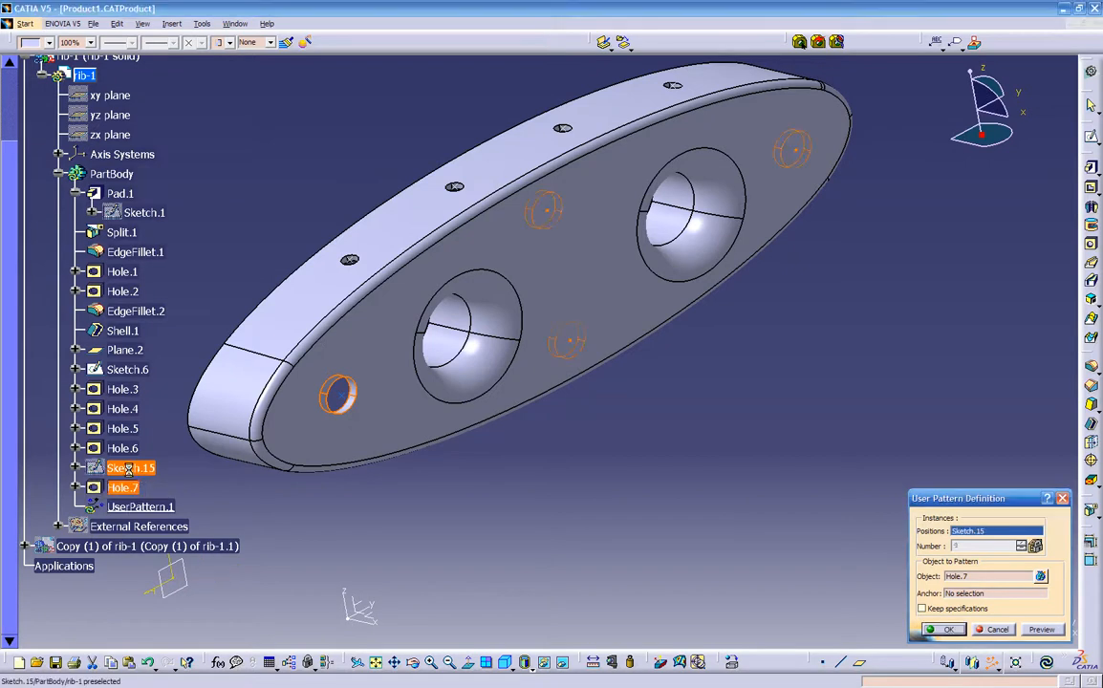
pyautogui.click(945, 627)
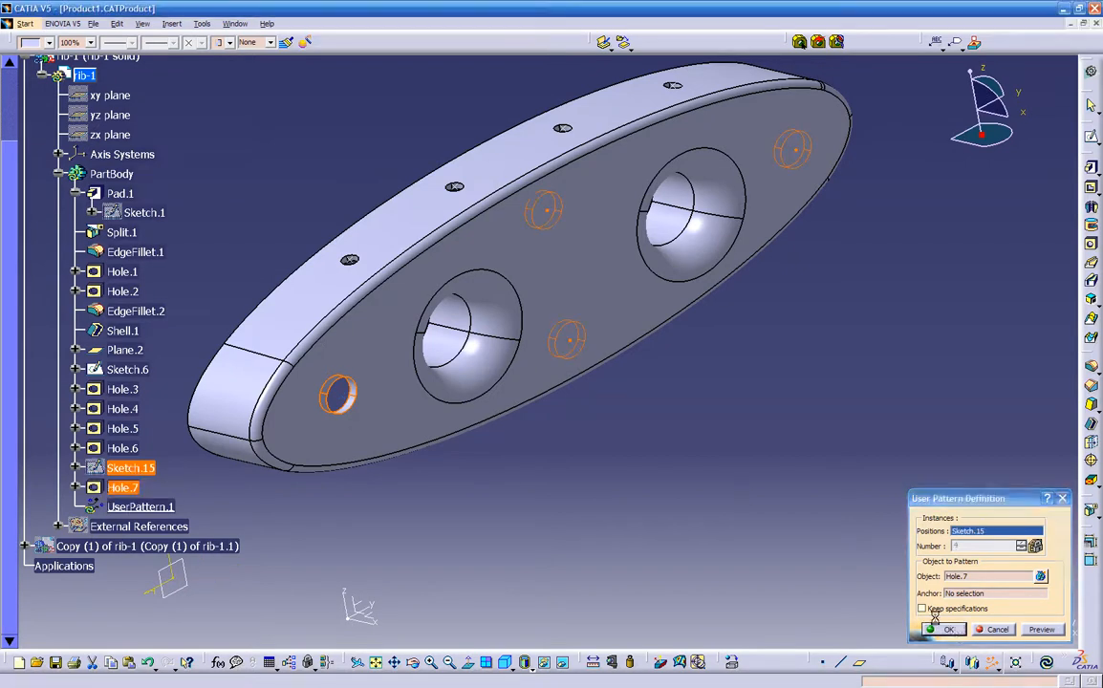
# - Activate the top-level Product1 and show the hidden main part
pyautogui.moveTo(882, 463); pyautogui.dragTo(697, 500, button='middle')
pyautogui.scroll(2, 645, 478)
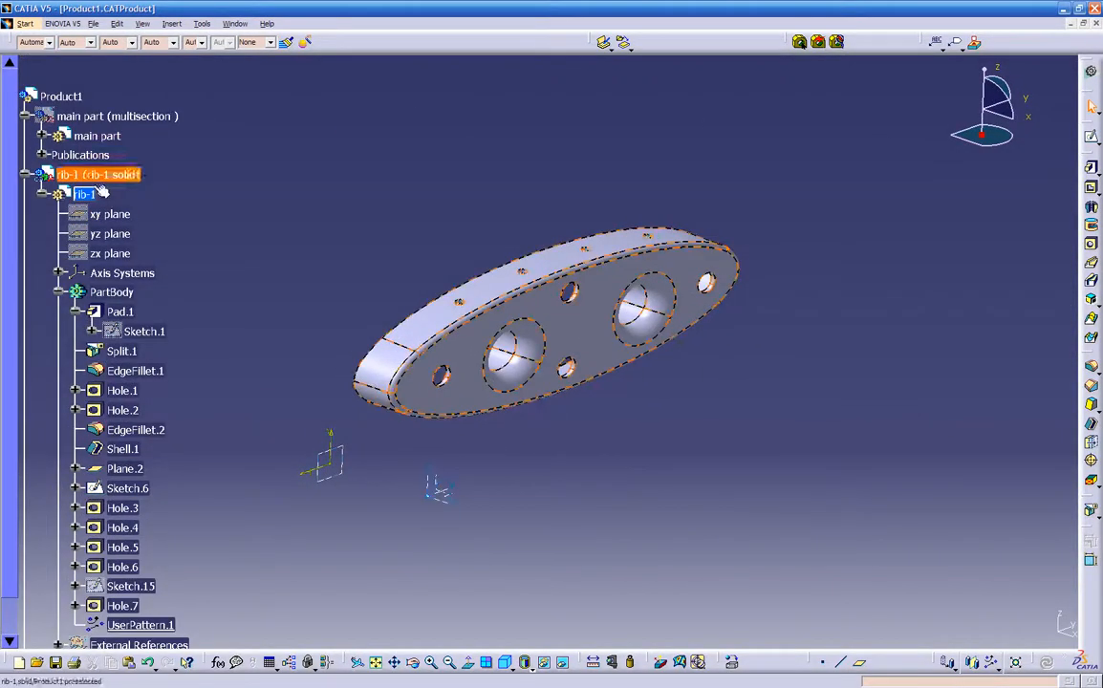
pyautogui.click(64, 97)
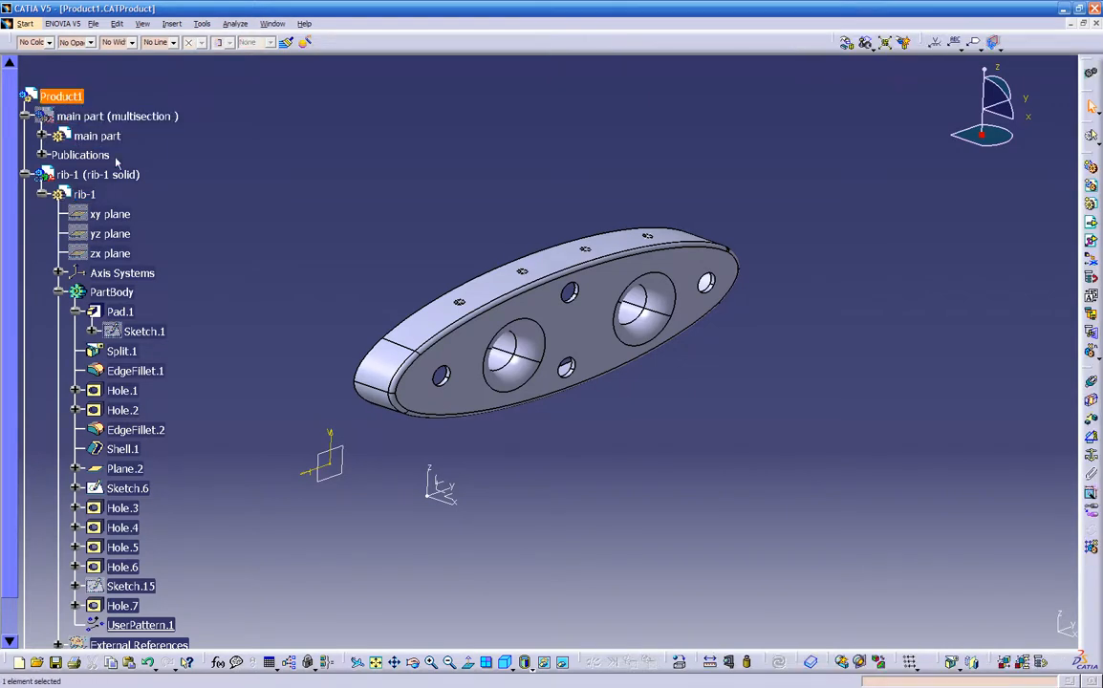
pyautogui.rightClick(76, 122)
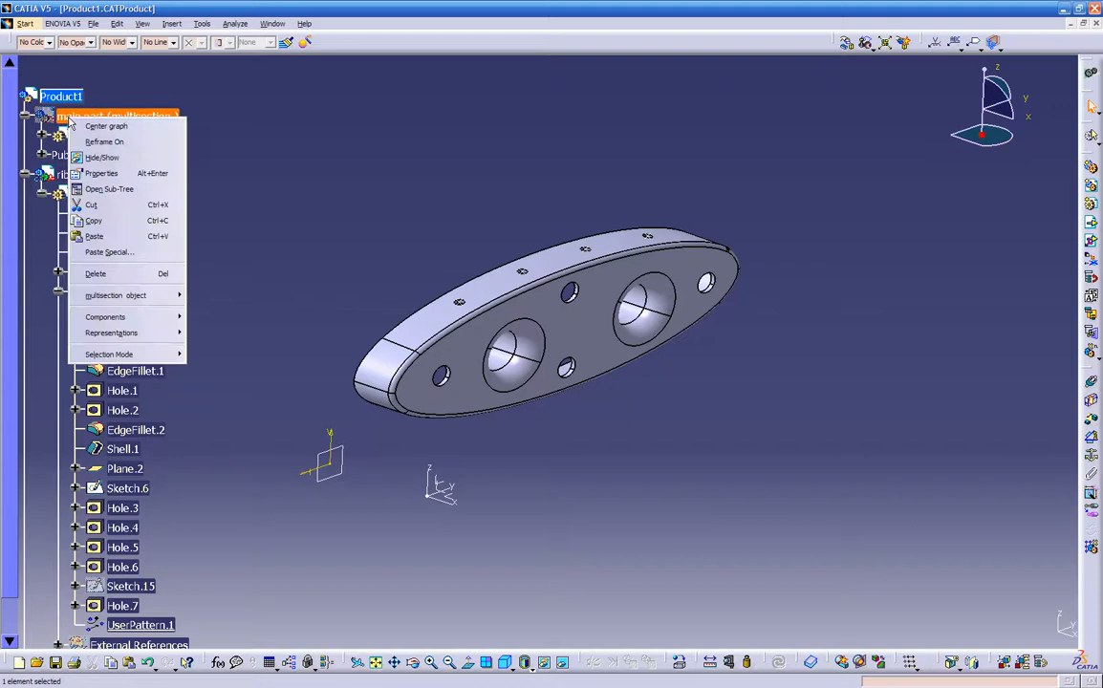
pyautogui.click(93, 152)
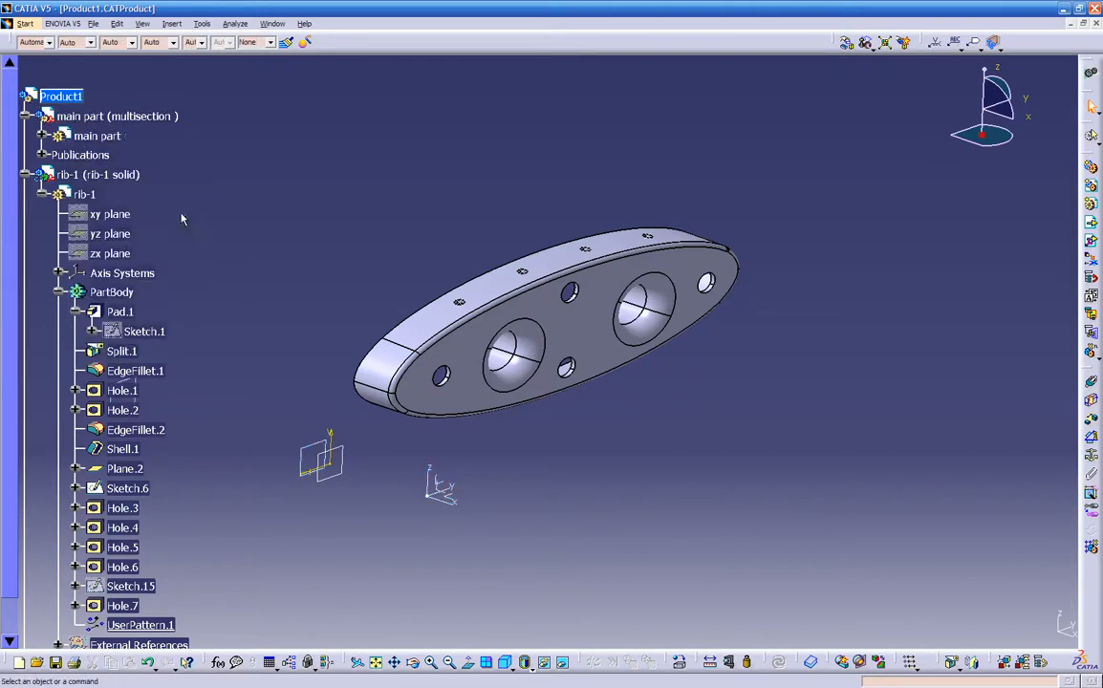
# - Collapse rib-1's PartBody in the tree and show the hidden Copy (1) of rib-1
pyautogui.click(60, 293)
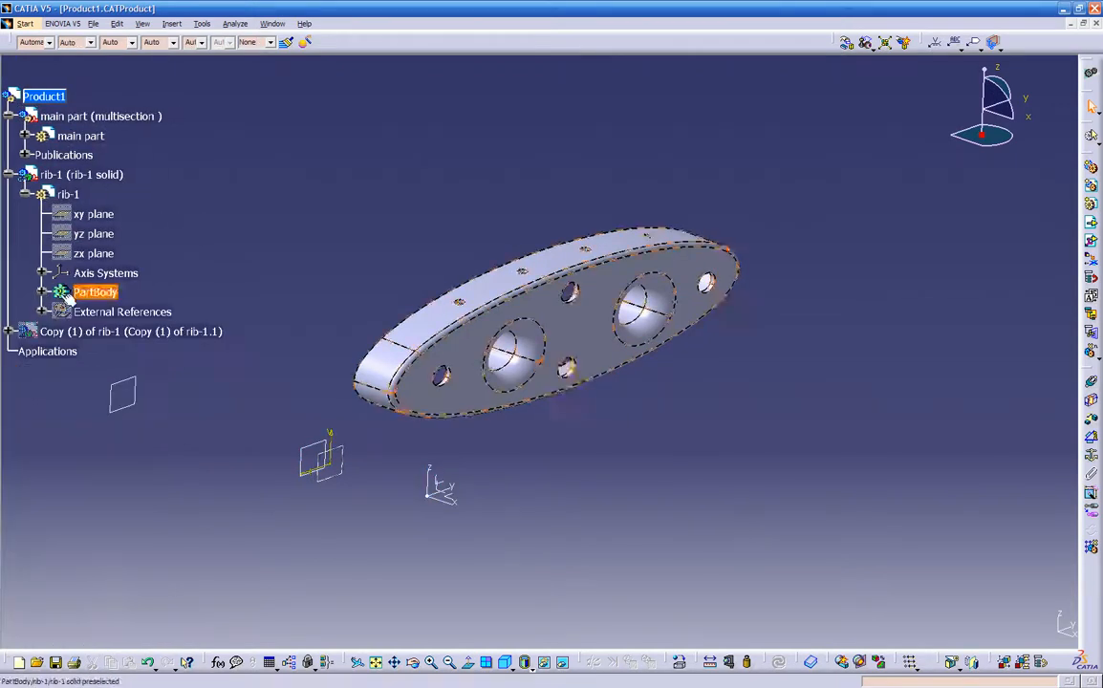
pyautogui.rightClick(33, 333)
pyautogui.click(64, 369)
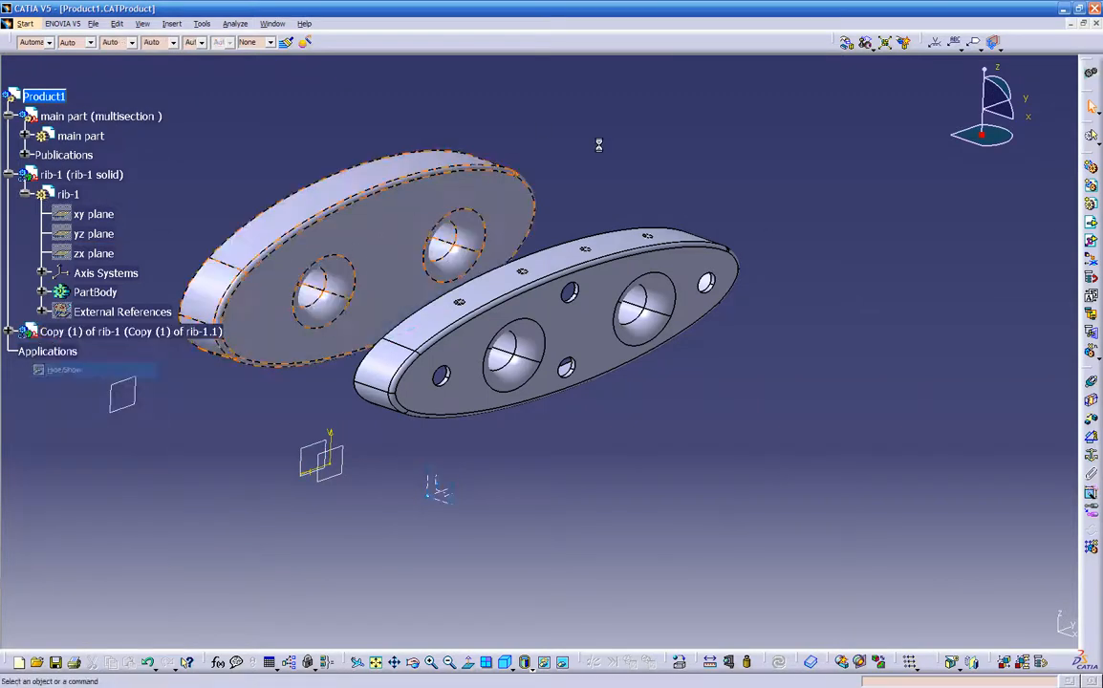
pyautogui.moveTo(707, 201)
pyautogui.mouseDown(button='middle')
pyautogui.moveTo(786, 231)
pyautogui.moveTo(717, 200)
pyautogui.moveTo(716, 220)
pyautogui.mouseUp(button='middle')
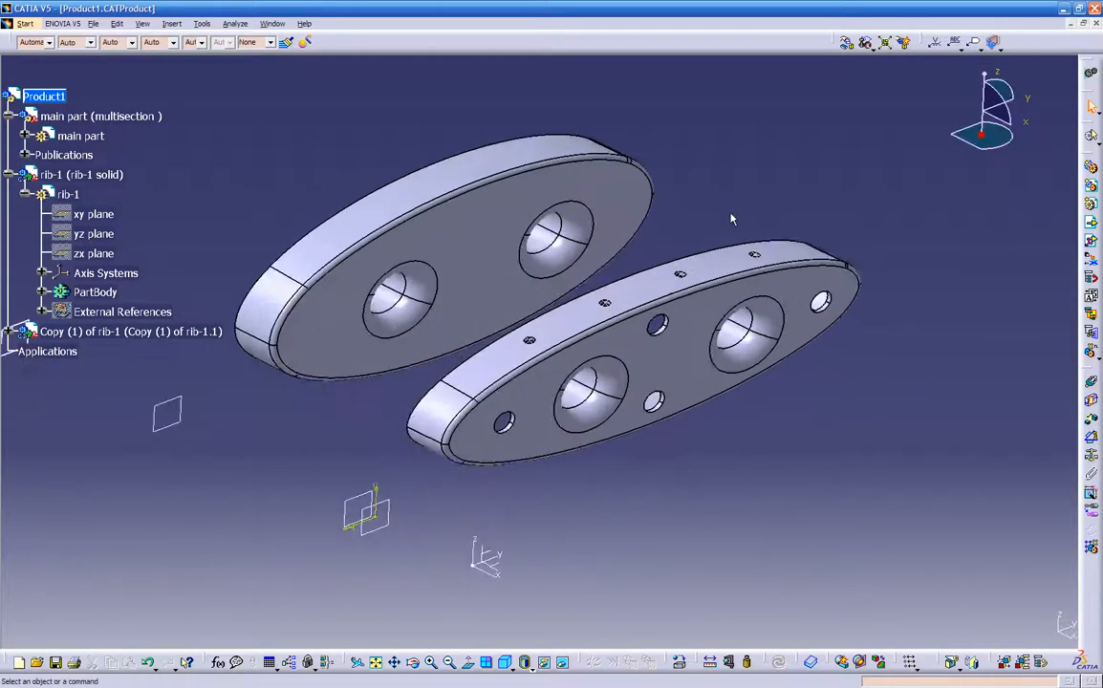
# - Save Product1 together with all its modified and new parts through Save Management
pyautogui.click(96, 25)
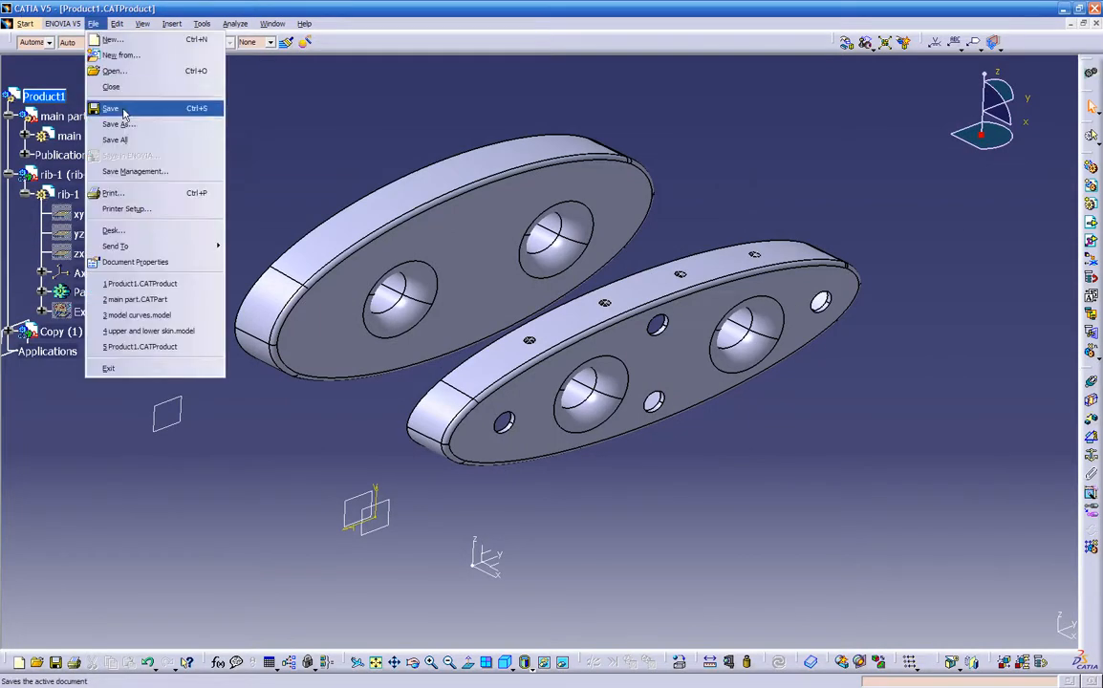
pyautogui.click(124, 168)
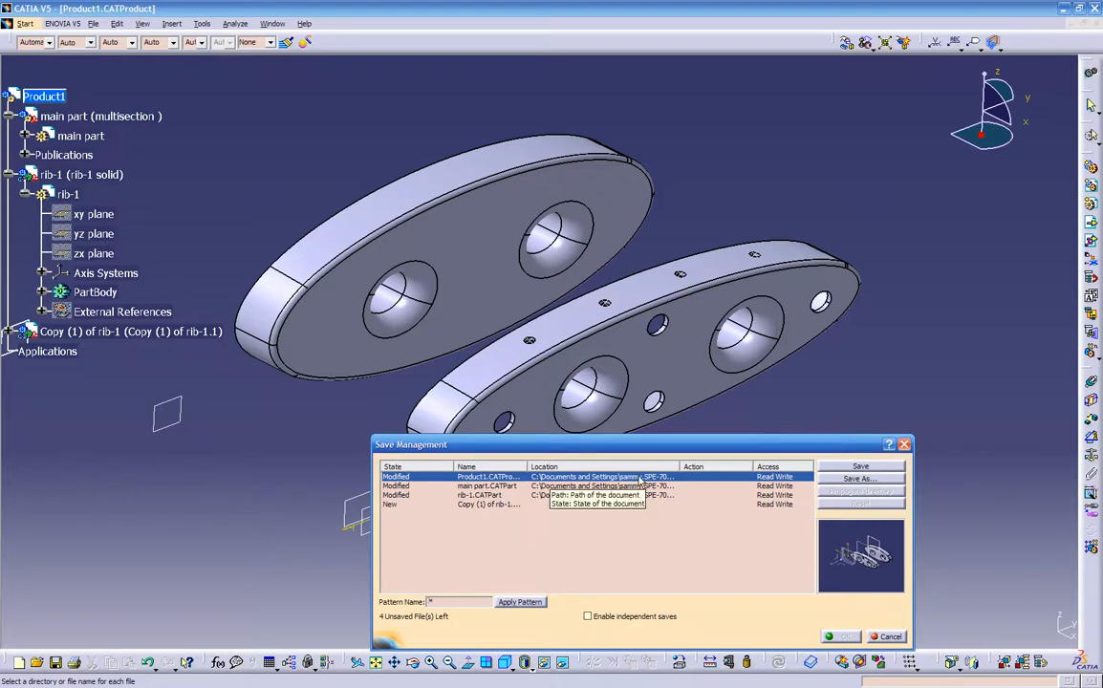
pyautogui.click(834, 467)
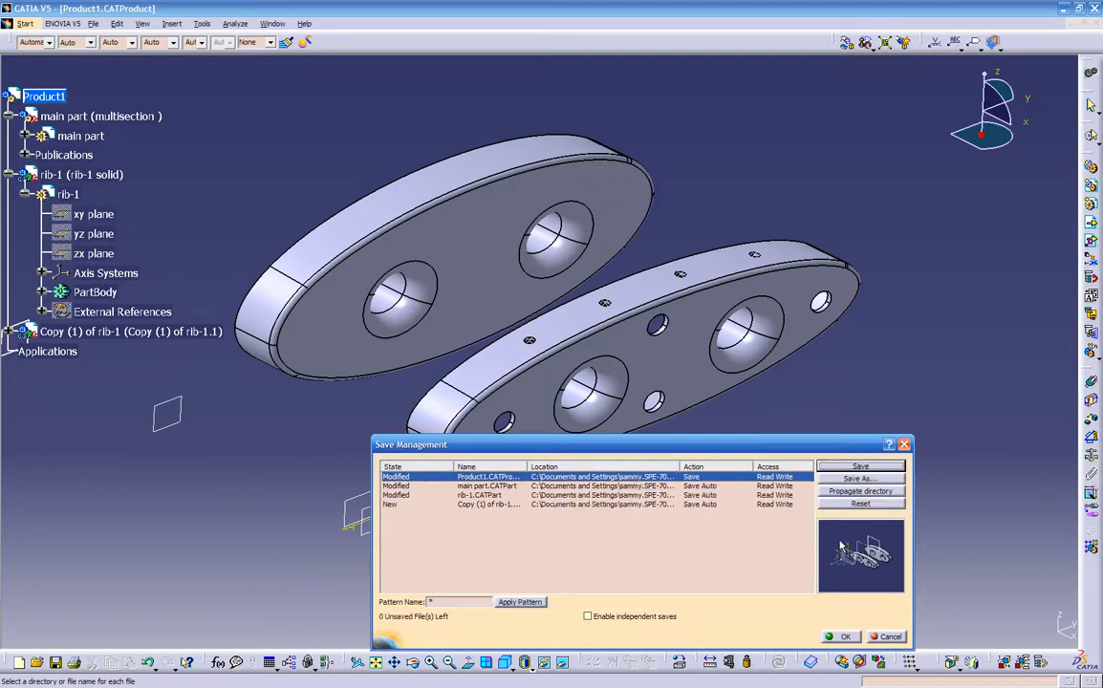
pyautogui.click(845, 638)
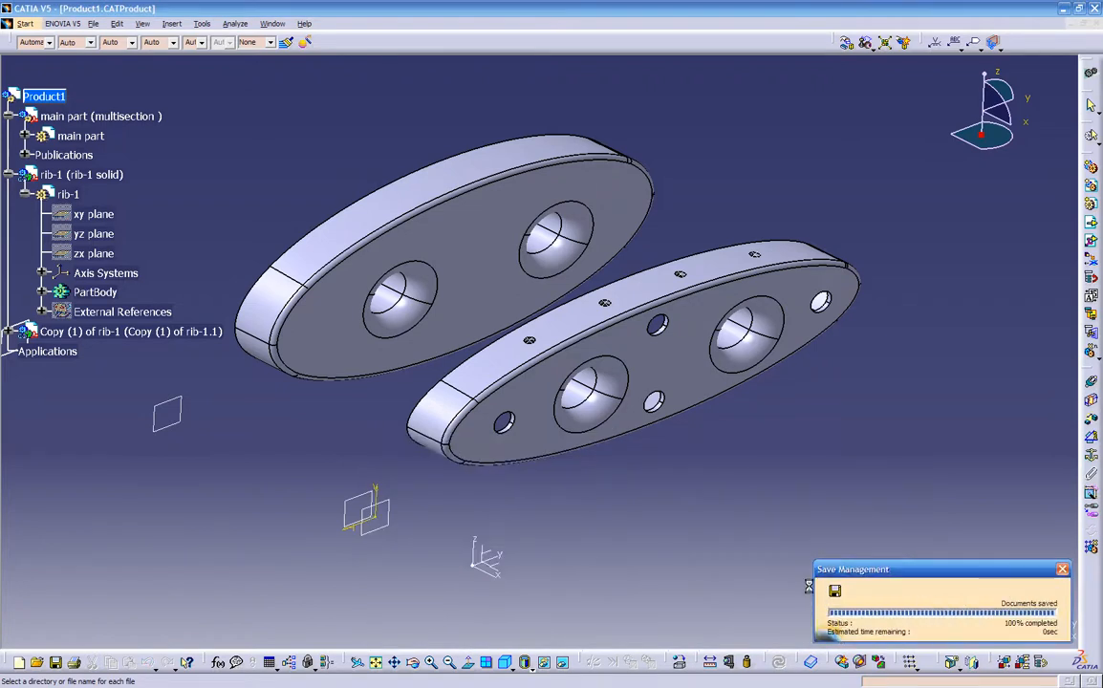
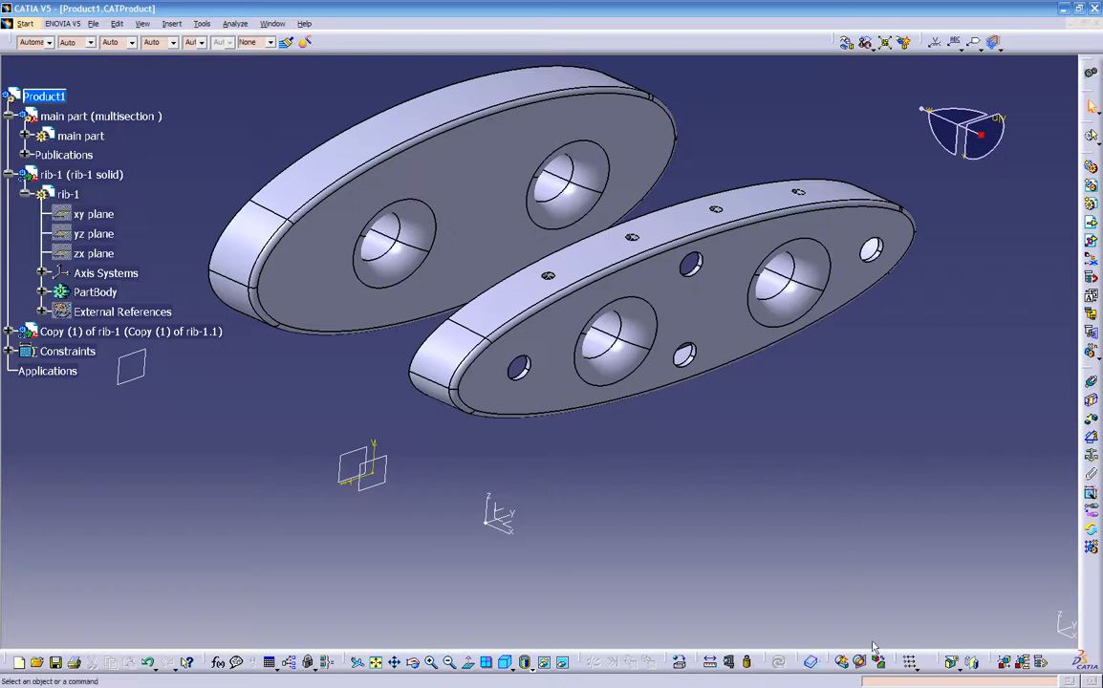
# - Open the catalog browser on the ISO Standards, preview the fastener categories and open the Screws category
pyautogui.rightClick(1084, 584)
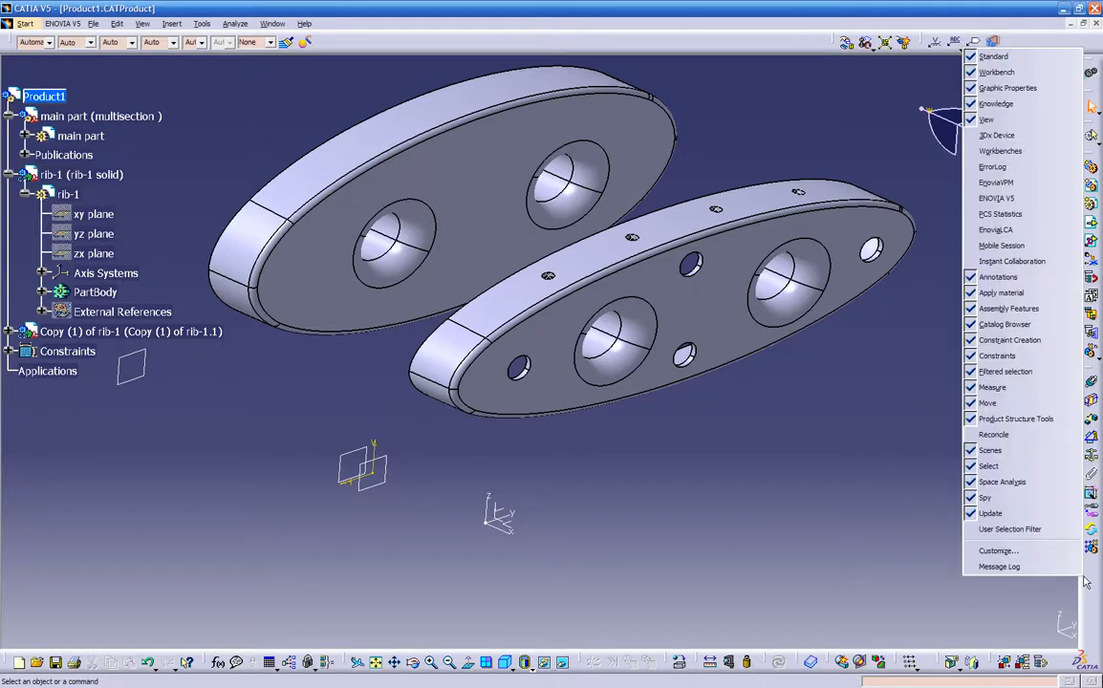
pyautogui.click(975, 326)
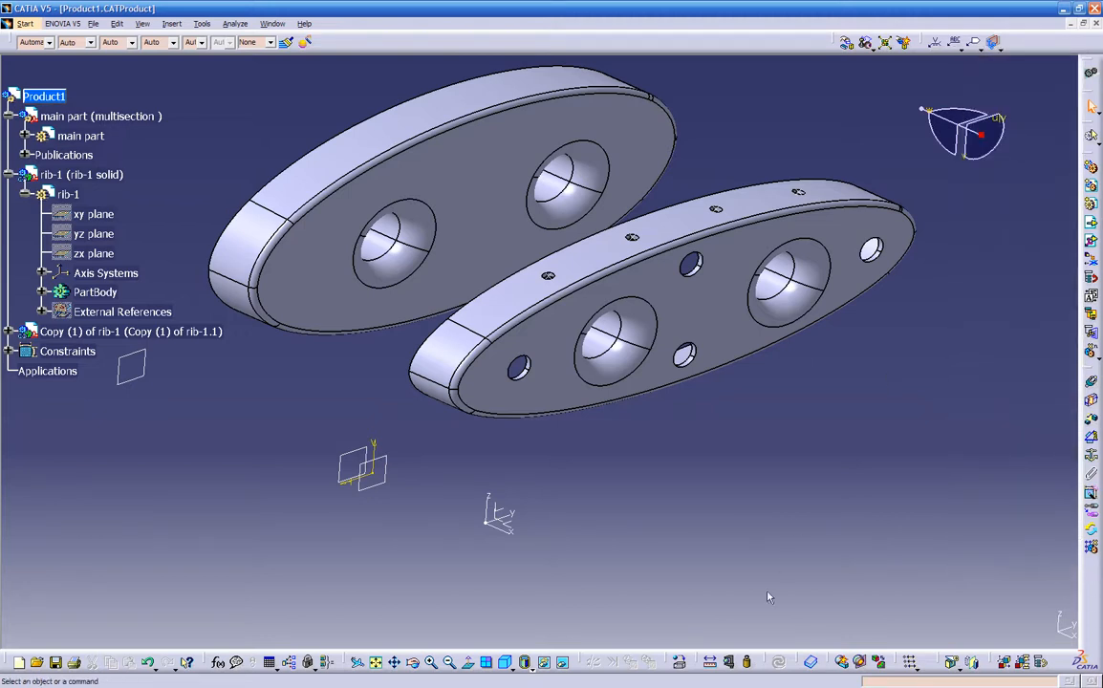
pyautogui.click(810, 662)
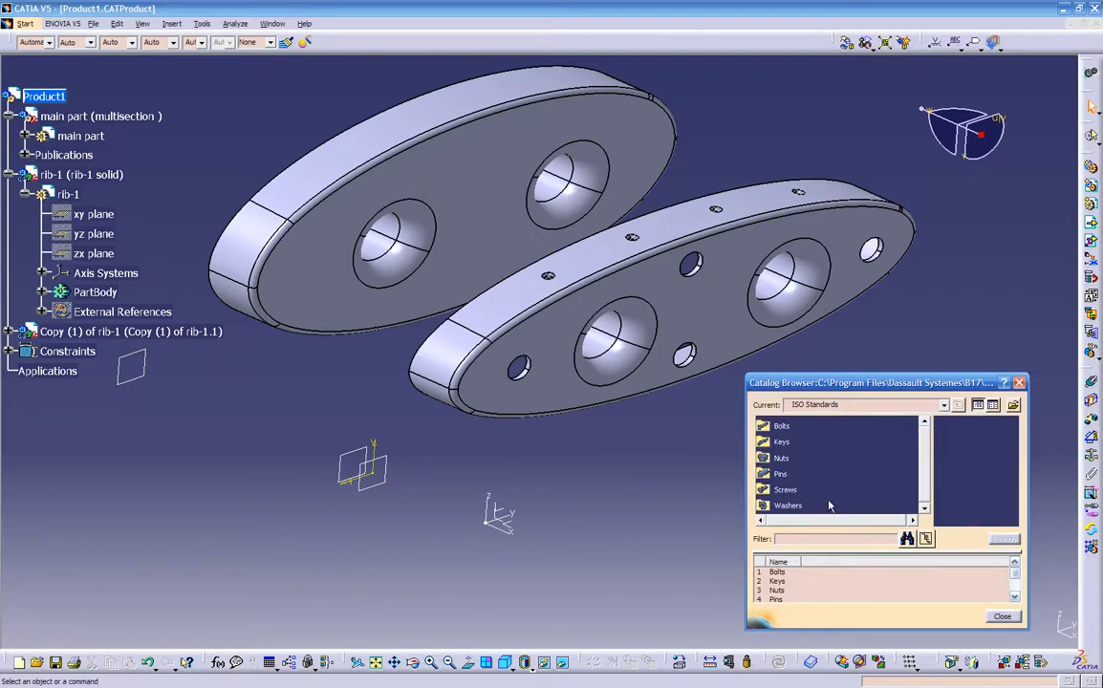
pyautogui.click(782, 442)
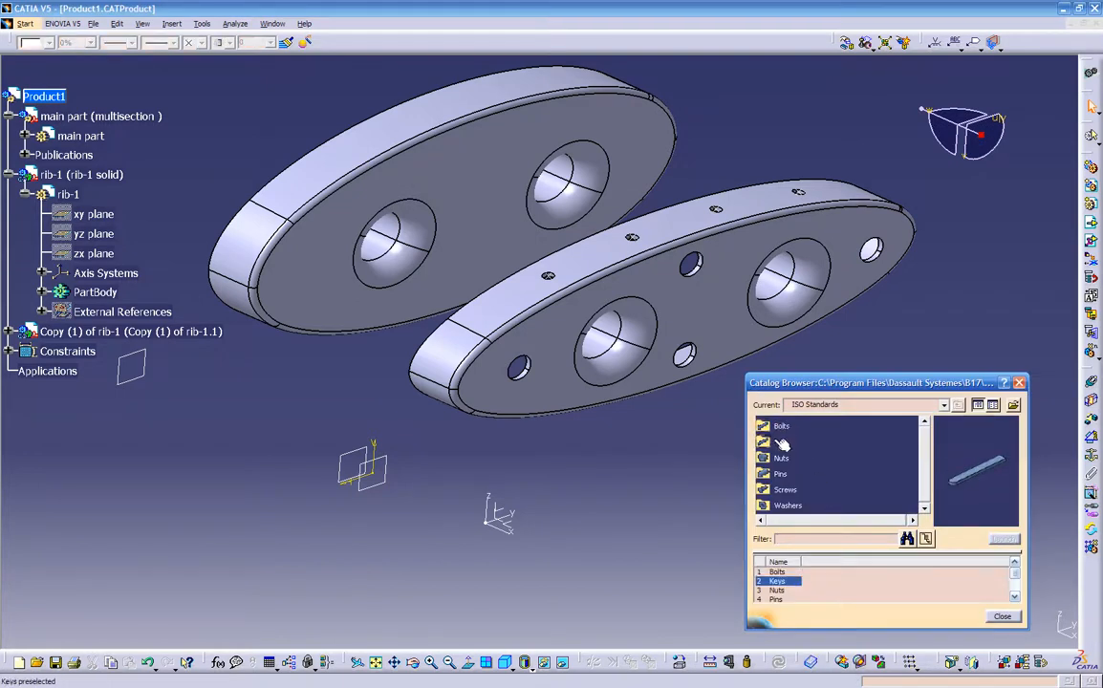
pyautogui.click(781, 475)
pyautogui.click(789, 492)
pyautogui.click(787, 506)
pyautogui.scroll(-2, 816, 491)
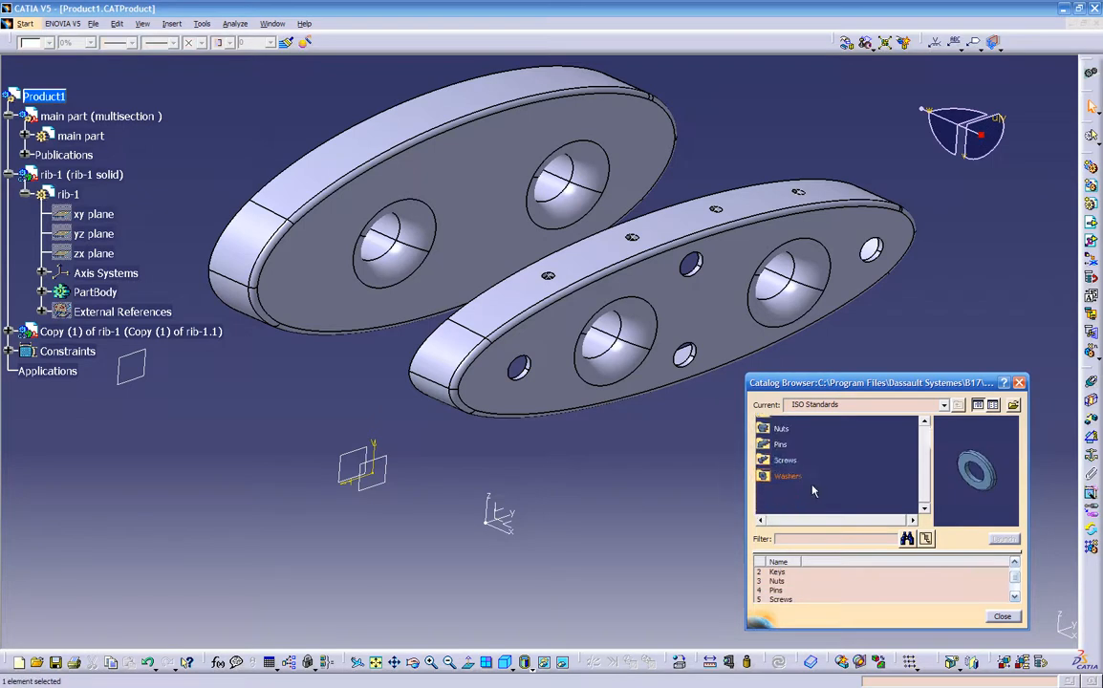
pyautogui.click(782, 461)
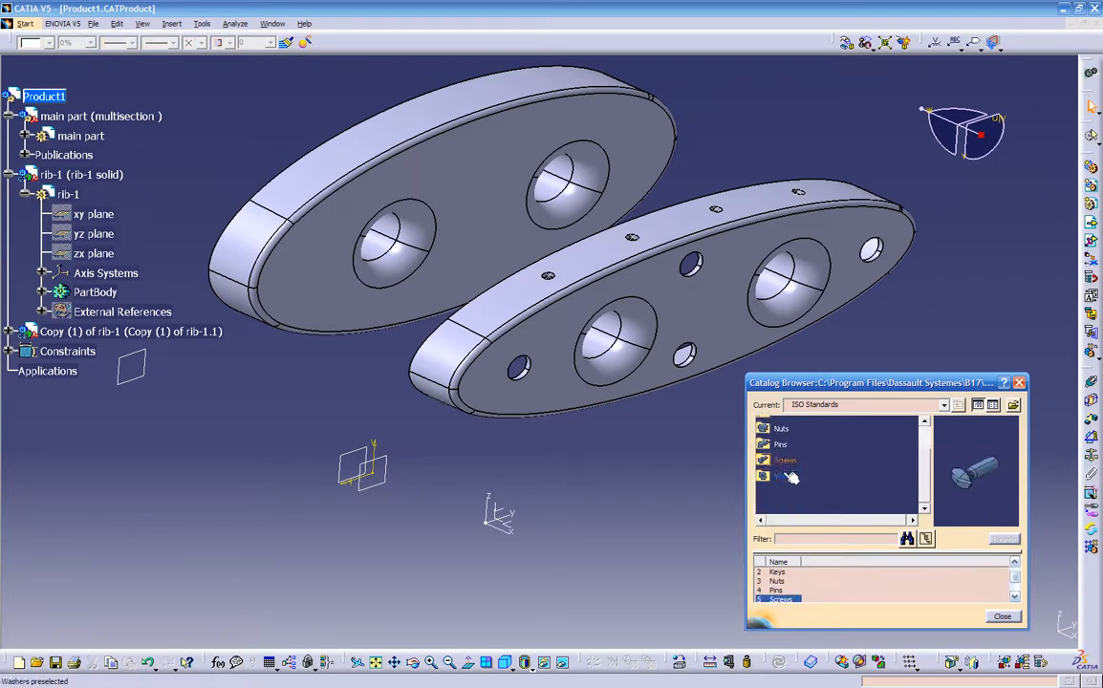
pyautogui.doubleClick(784, 463)
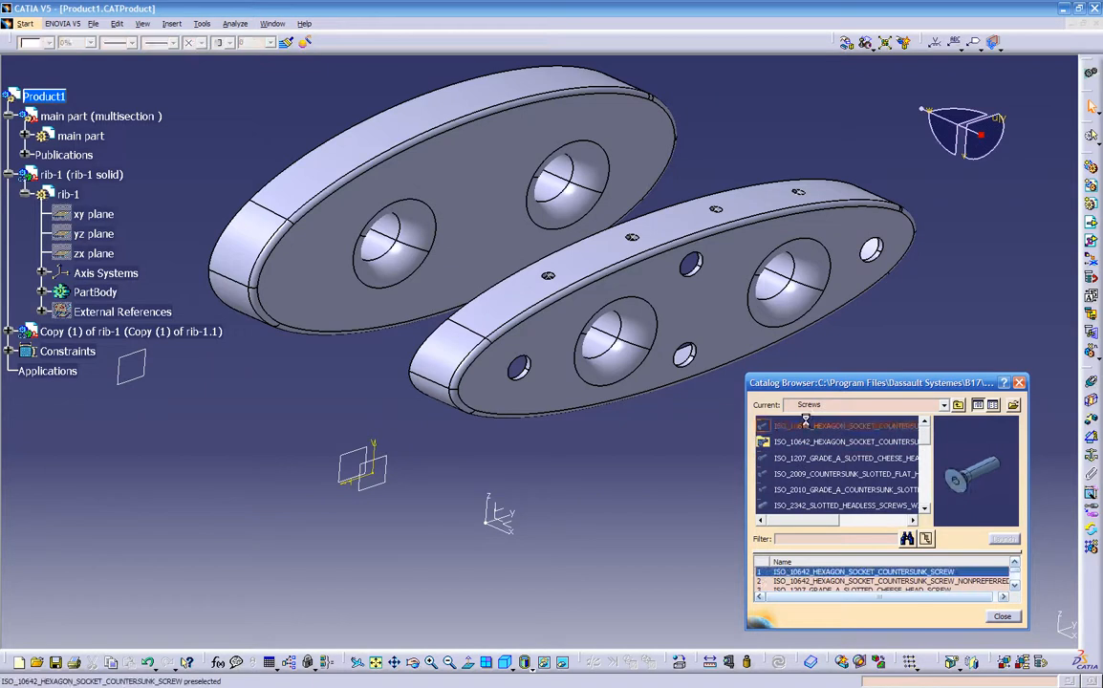
# - Preview the available screw families and open the ISO_2009_COUNTERSUNK_SLOTTED_FLAT_HEAD_SCREW family
pyautogui.click(811, 441)
pyautogui.click(811, 458)
pyautogui.click(811, 473)
pyautogui.click(813, 505)
pyautogui.click(815, 489)
pyautogui.click(813, 475)
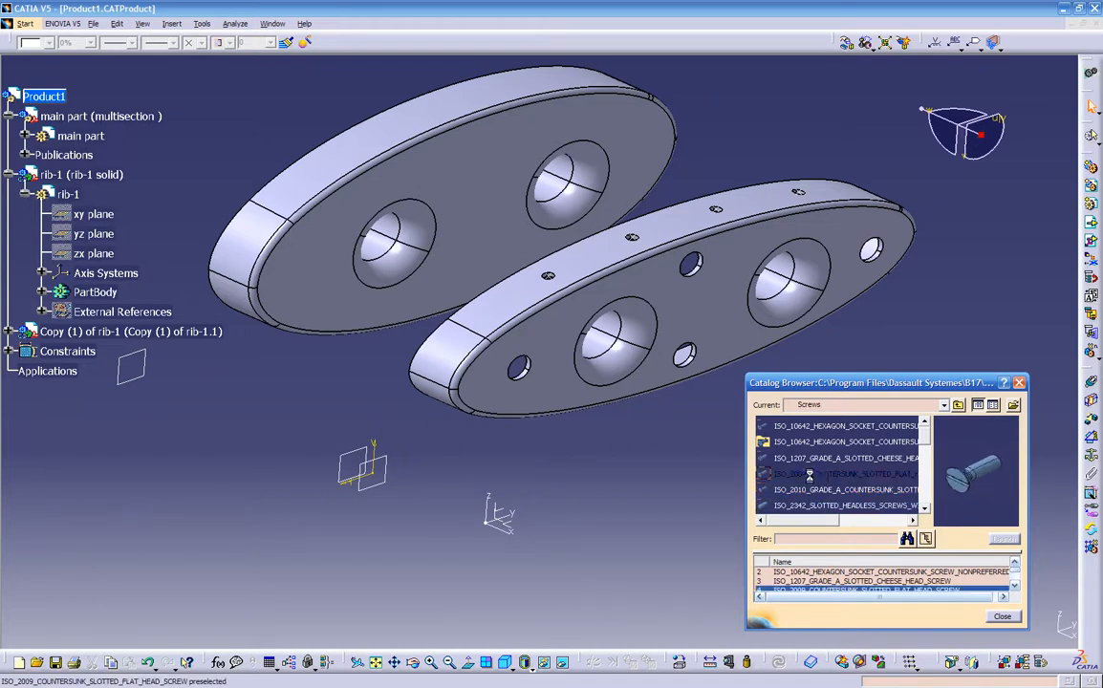
pyautogui.click(813, 460)
pyautogui.scroll(1, 814, 461)
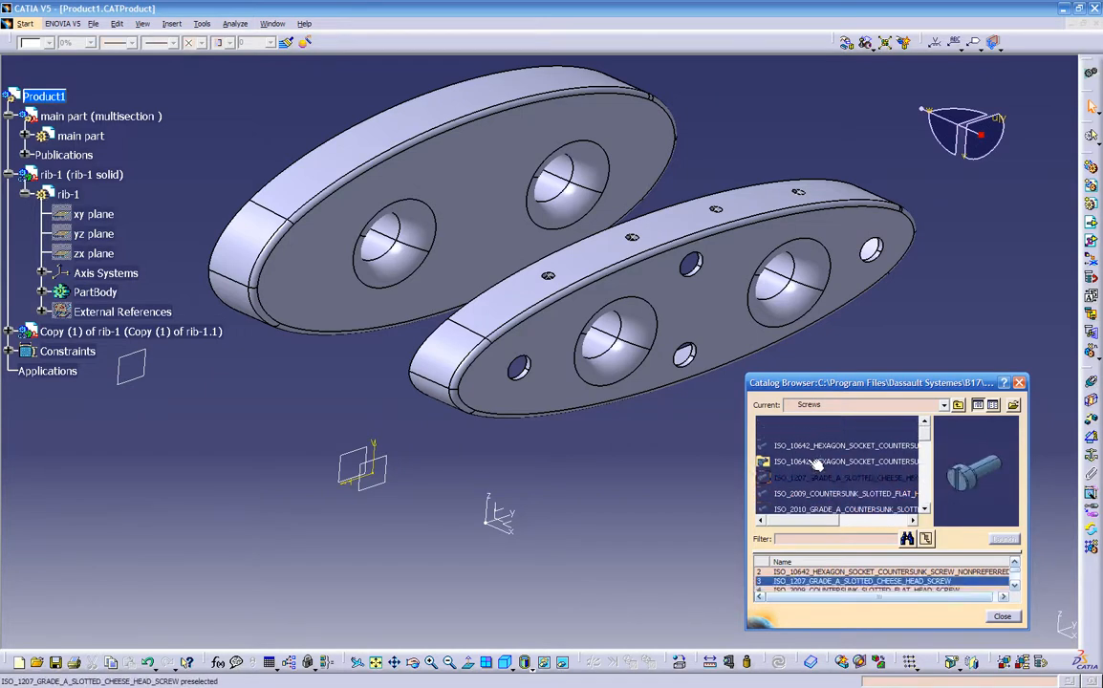
pyautogui.click(810, 446)
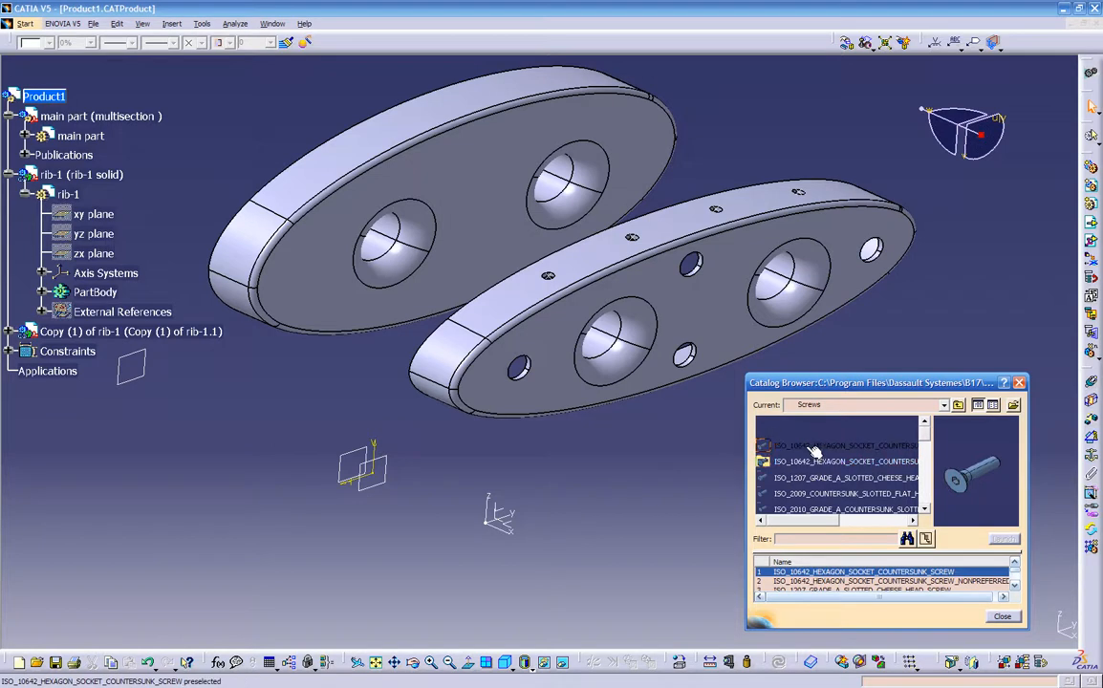
pyautogui.click(811, 468)
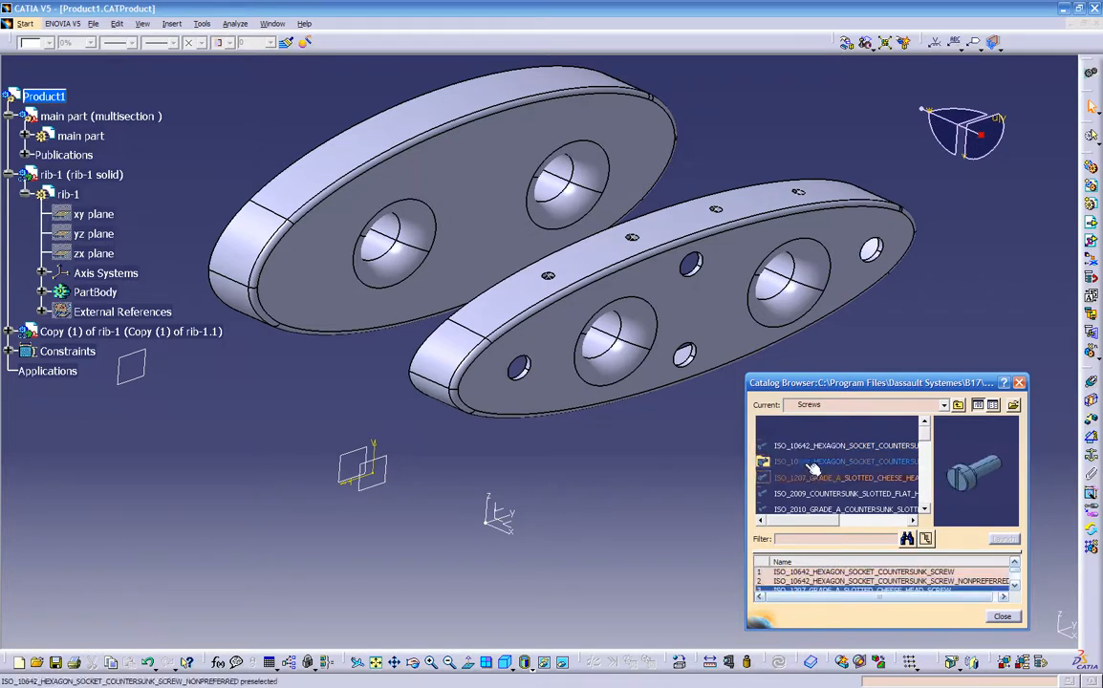
pyautogui.click(812, 466)
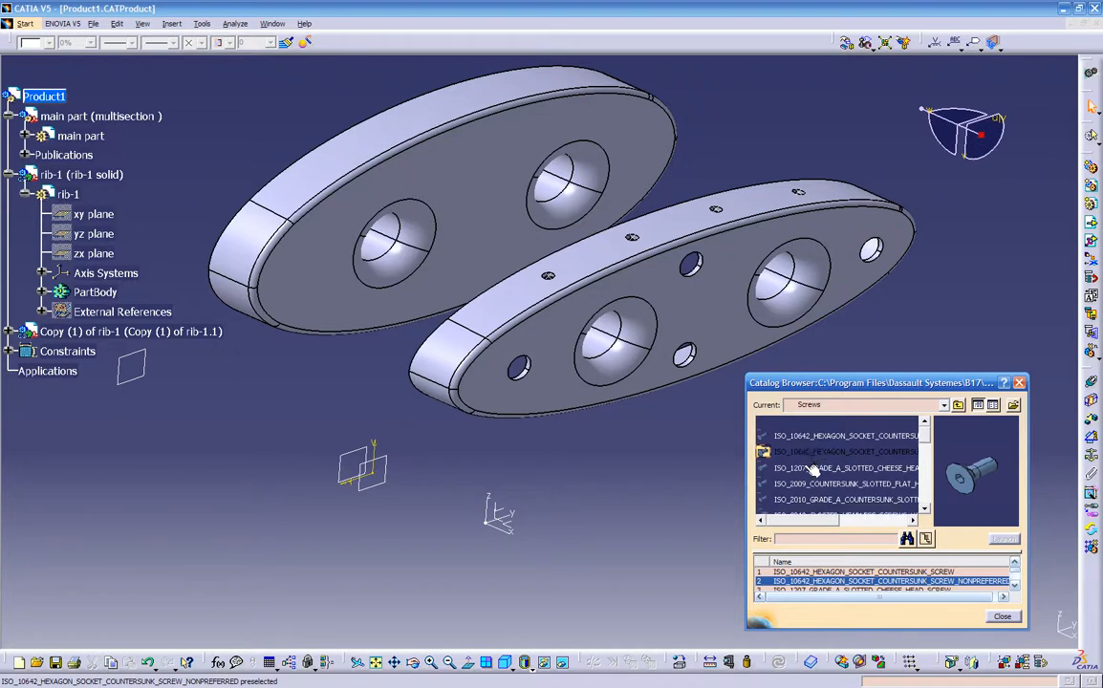
pyautogui.click(812, 485)
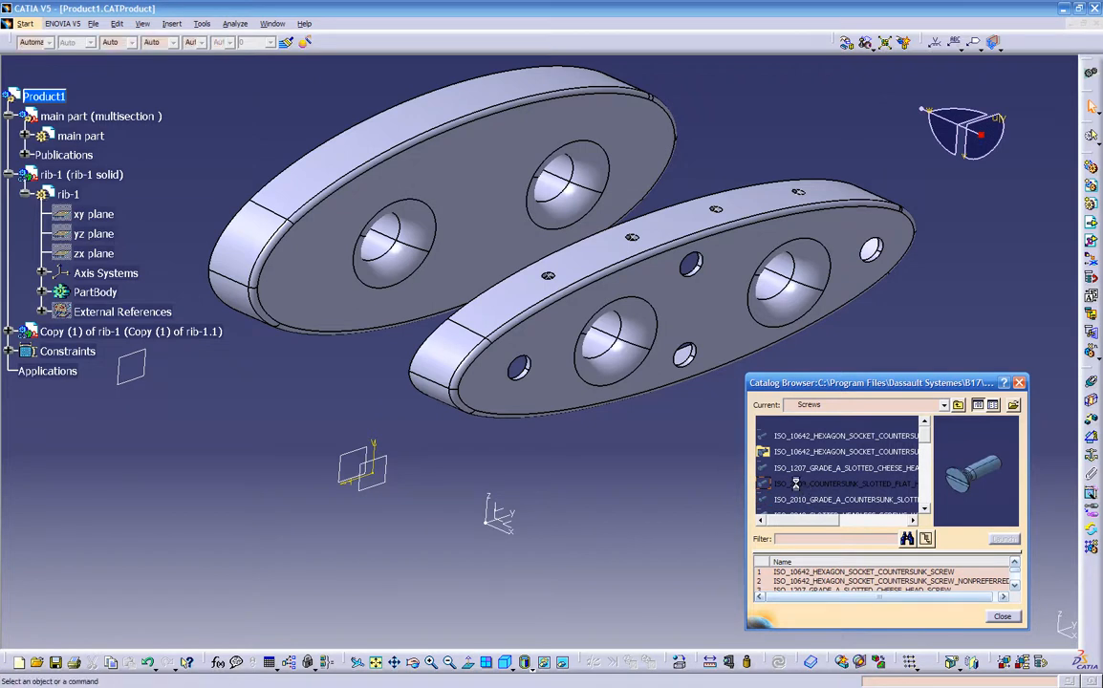
pyautogui.doubleClick(806, 485)
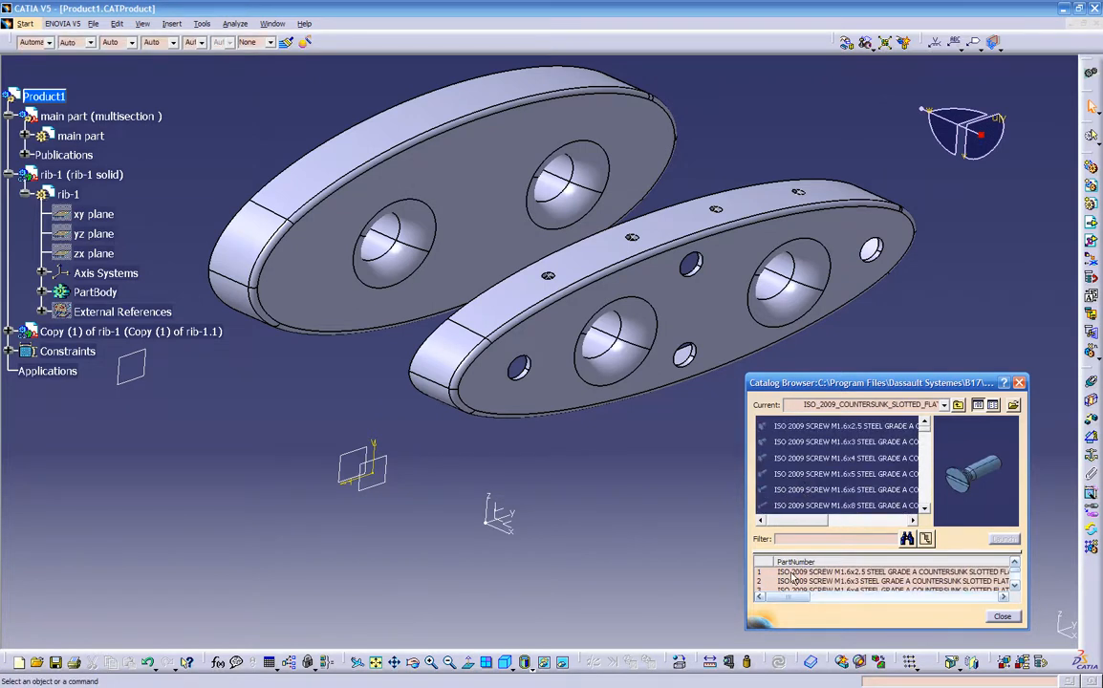
# - Enlarge the catalog browser and look through the screw table's diameters down to the M6 sizes
pyautogui.moveTo(746, 376); pyautogui.dragTo(81, 226)
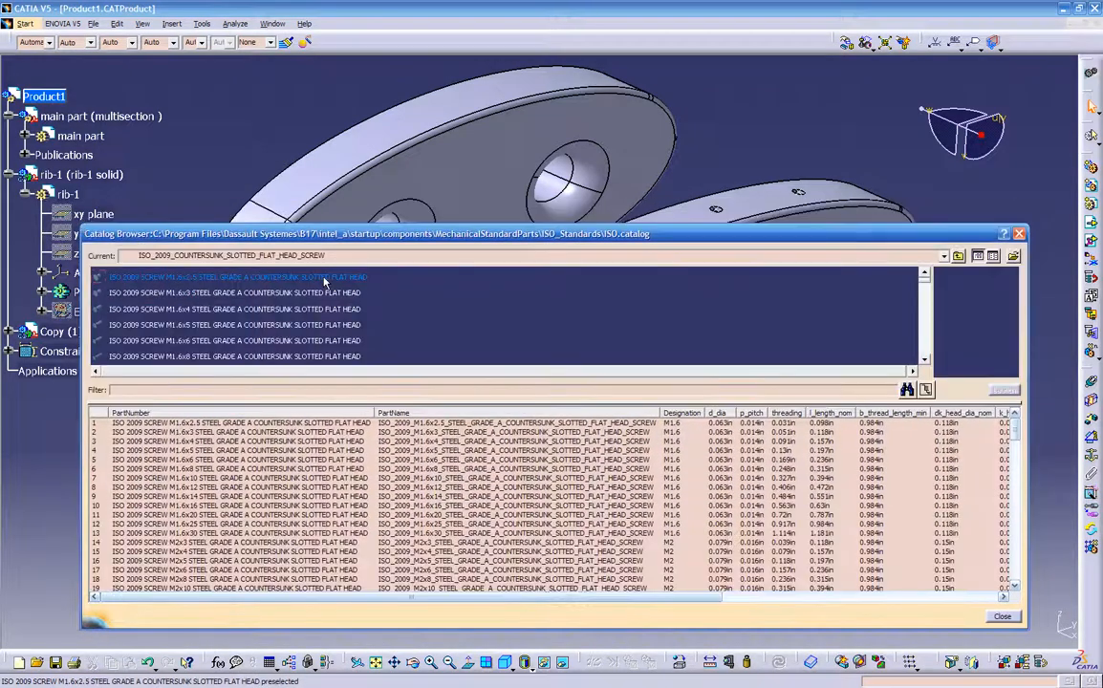
pyautogui.click(729, 450)
pyautogui.scroll(-9, 728, 466)
pyautogui.scroll(-5, 728, 465)
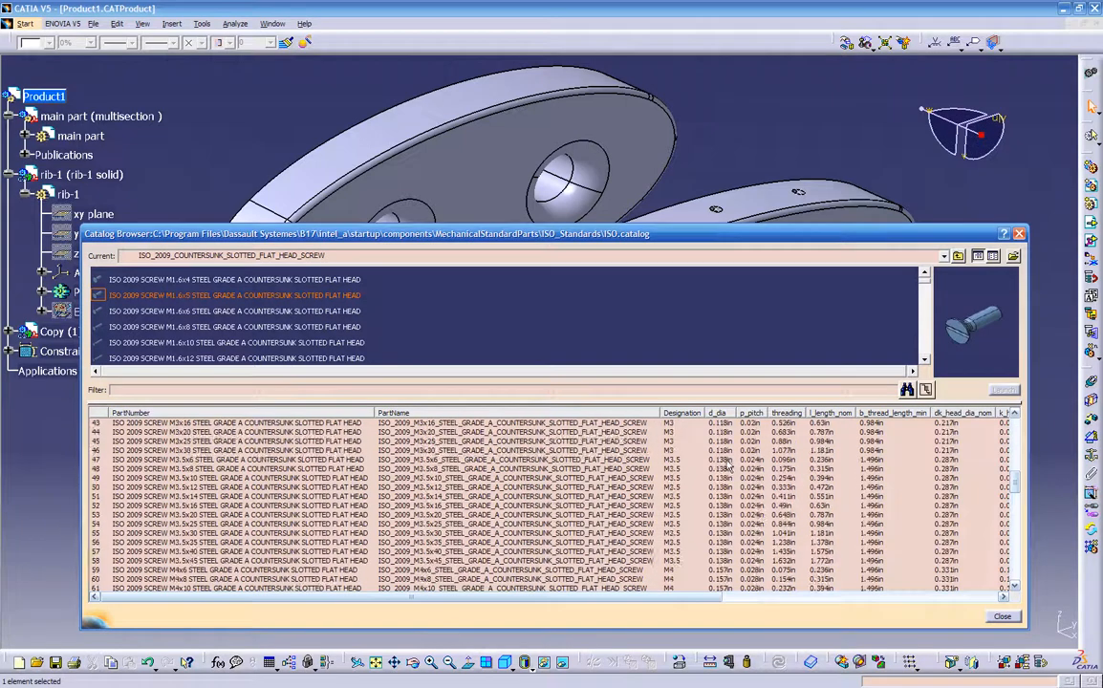
pyautogui.scroll(-10, 726, 494)
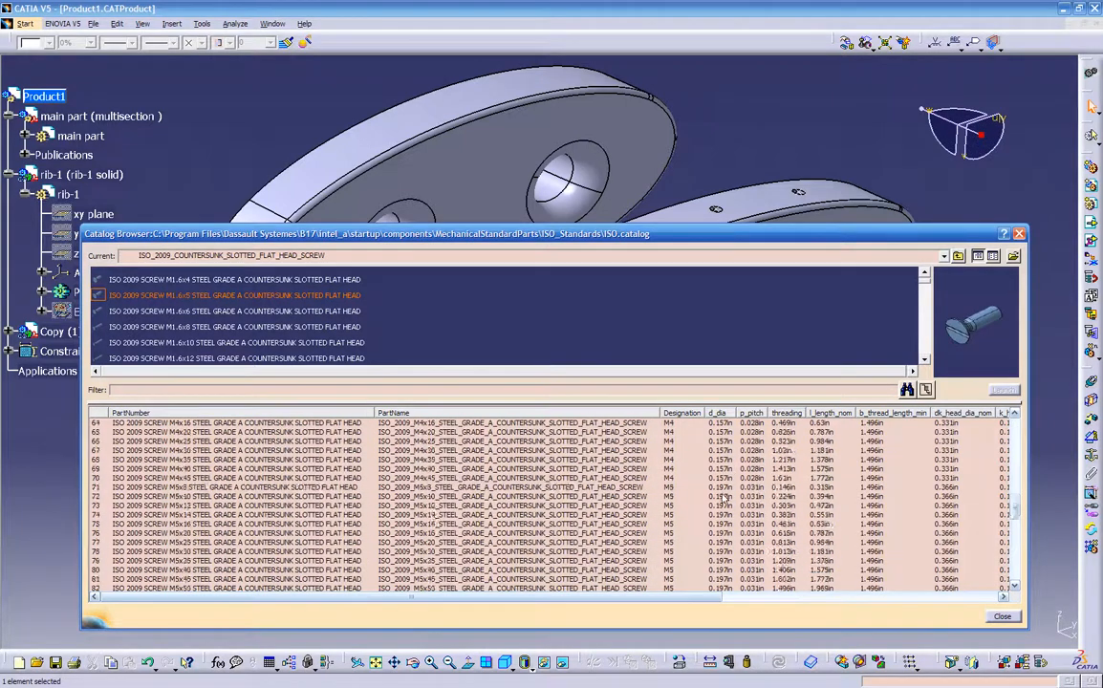
pyautogui.scroll(-2, 730, 503)
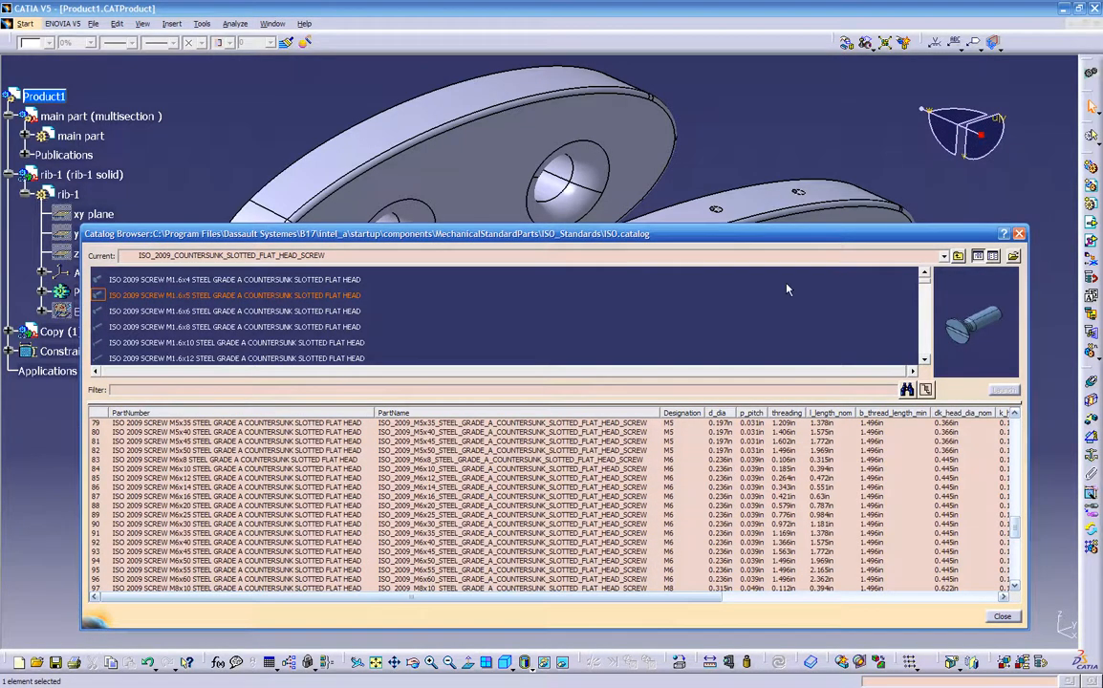
pyautogui.moveTo(775, 233); pyautogui.dragTo(817, 215)
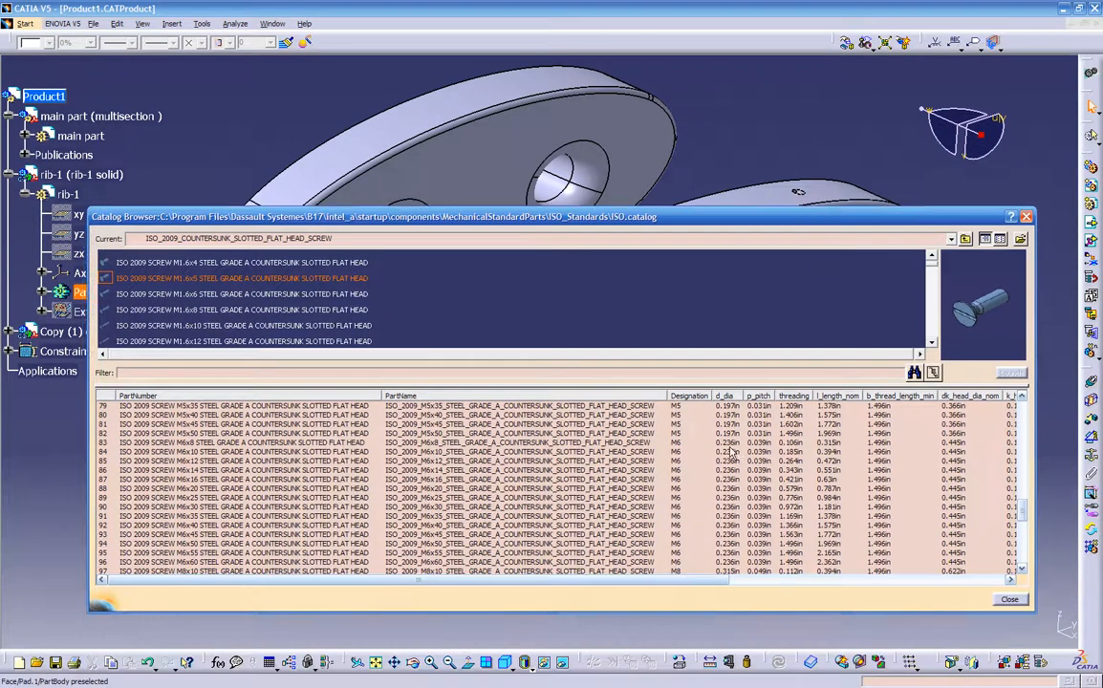
# - Insert the ISO 2009 SCREW M6x8 STEEL GRADE A COUNTERSUNK SLOTTED FLAT HEAD into Product1 and close the catalog browser
pyautogui.click(734, 444)
pyautogui.click(732, 461)
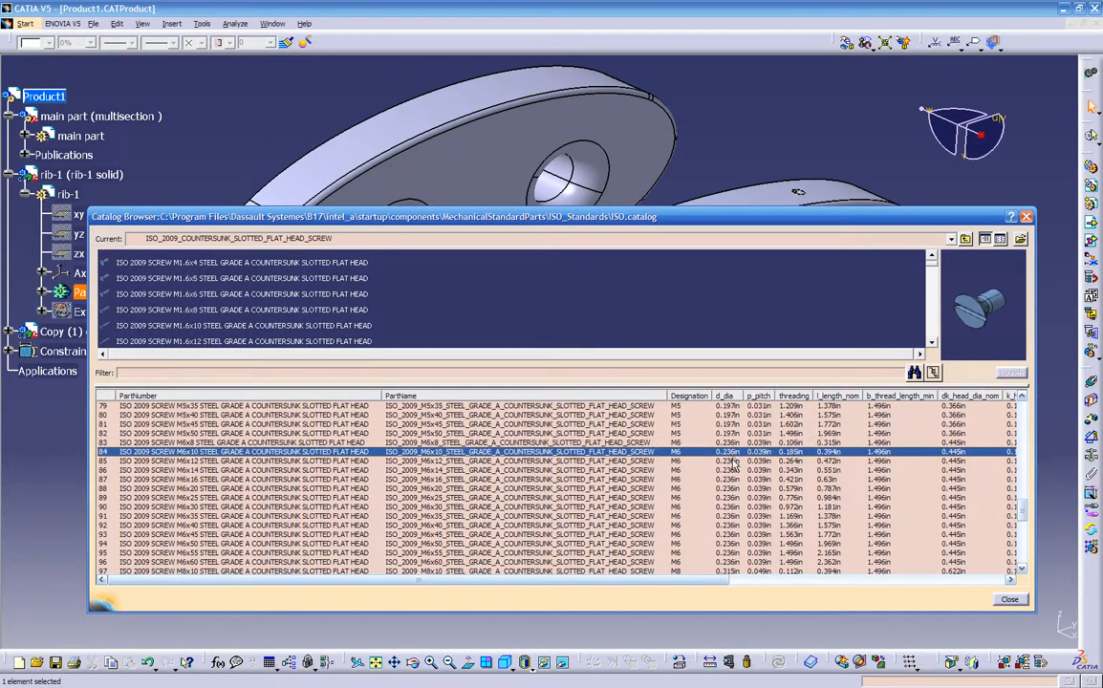
pyautogui.click(728, 444)
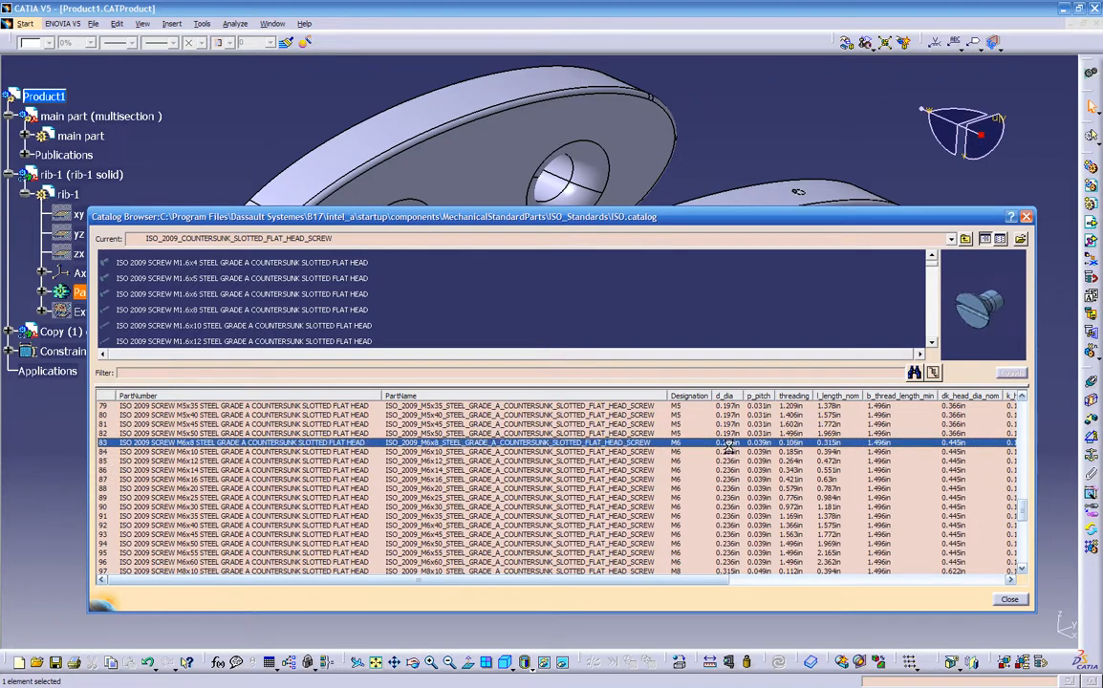
pyautogui.doubleClick(729, 445)
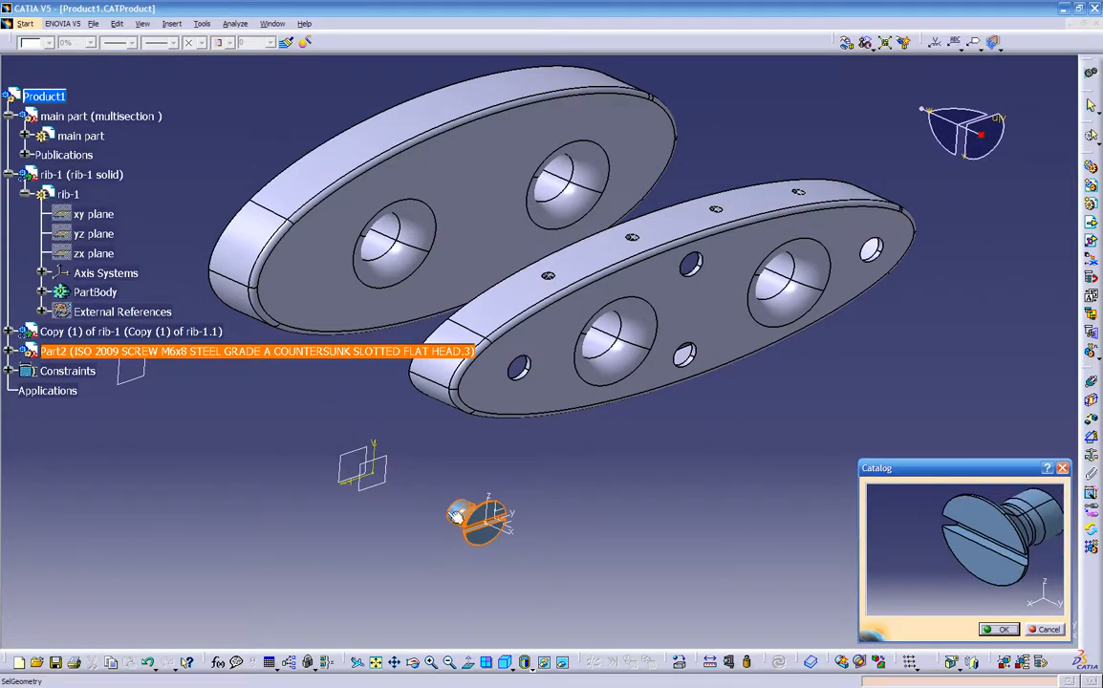
pyautogui.moveTo(501, 522); pyautogui.dragTo(624, 421, button='middle')
pyautogui.click(994, 629)
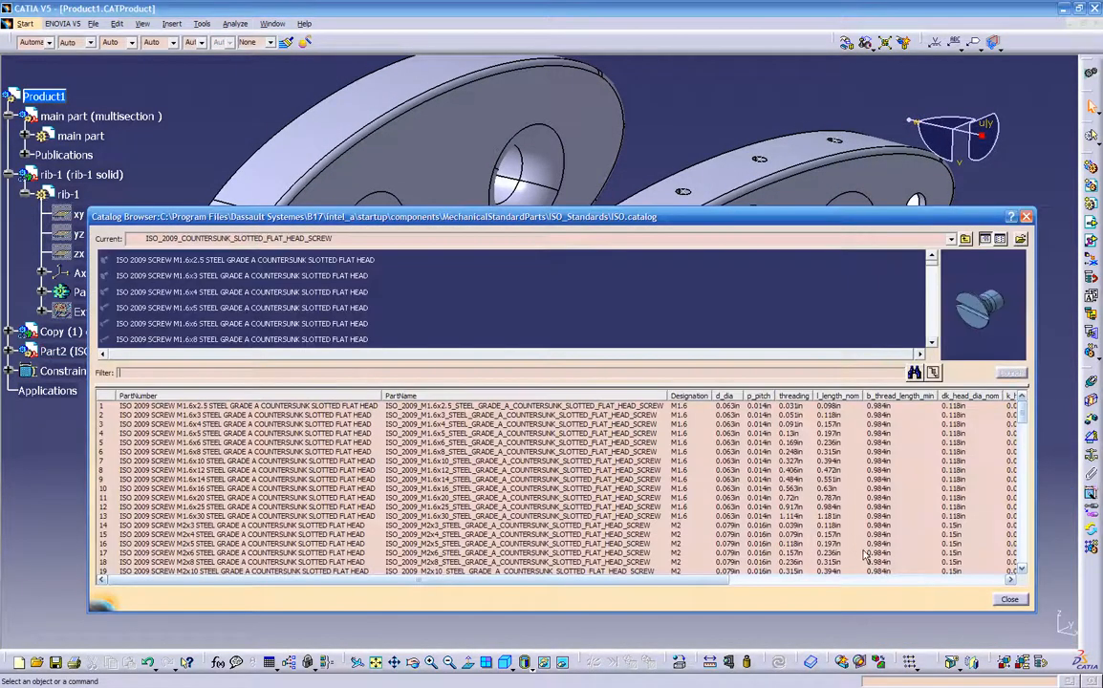
pyautogui.click(1009, 601)
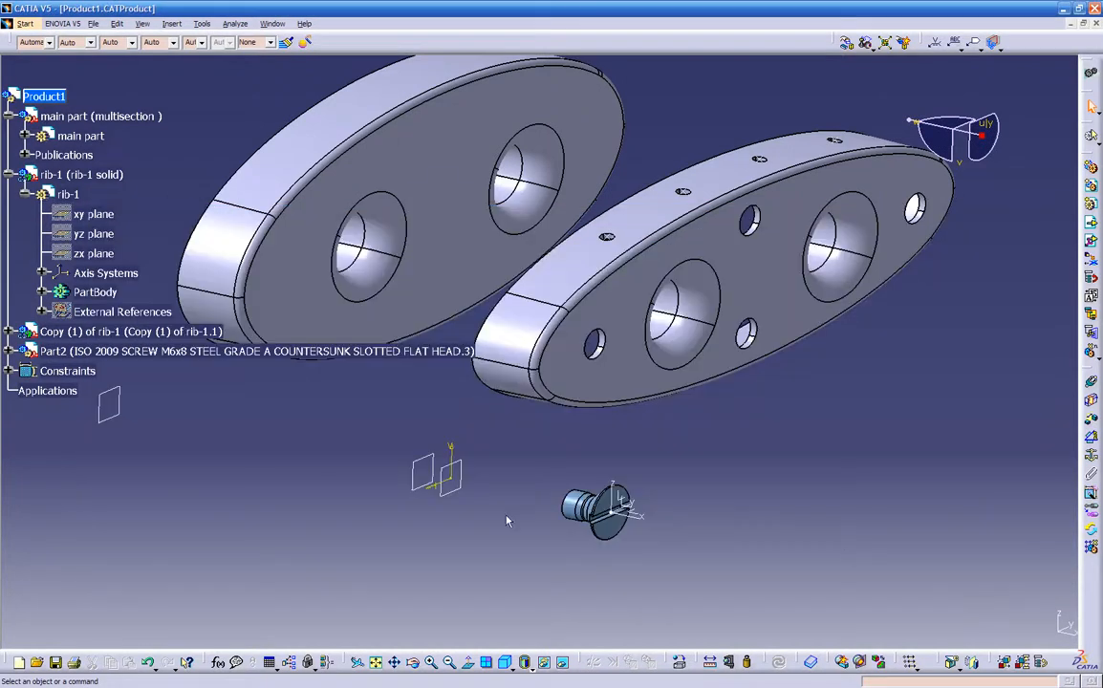
# - Collapse the rib-1 and main part branches in the tree and return to the active geometry view
pyautogui.moveTo(260, 426); pyautogui.dragTo(339, 432, button='middle')
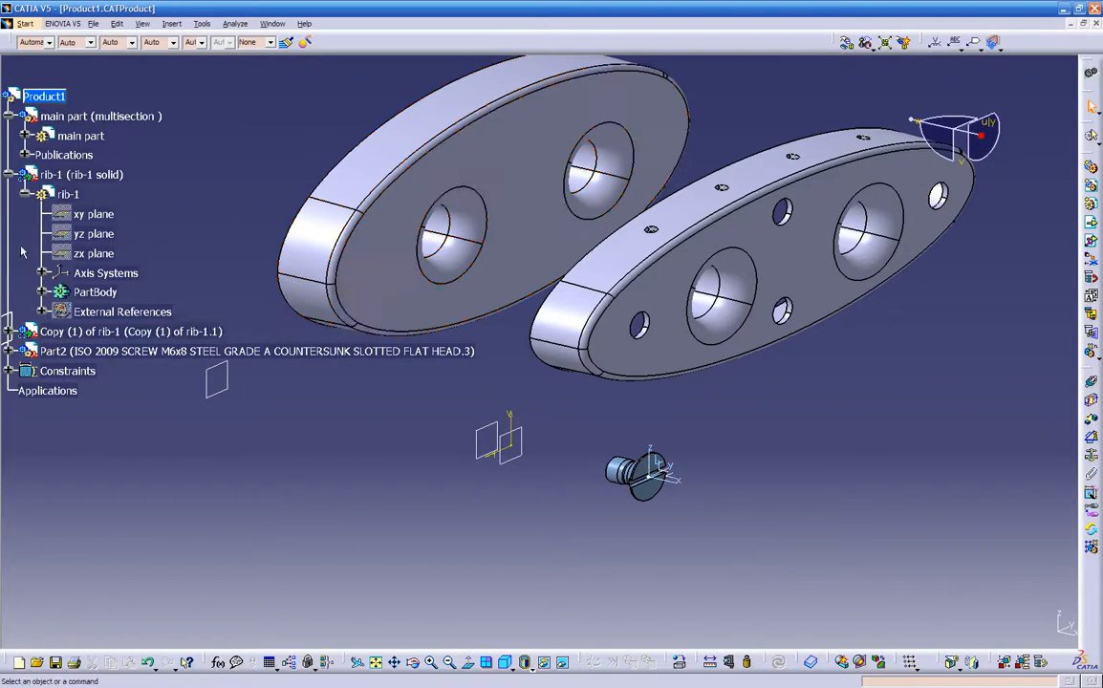
pyautogui.scroll(-2, 13, 210)
pyautogui.scroll(1, 17, 198)
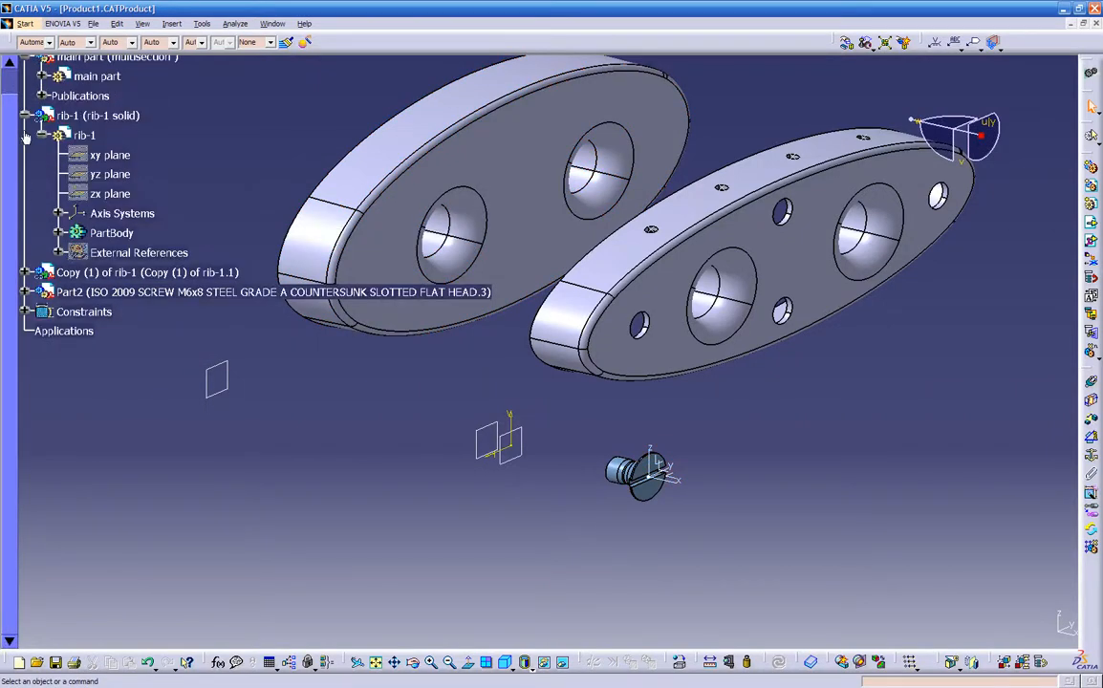
pyautogui.click(25, 116)
pyautogui.scroll(2, 30, 124)
pyautogui.click(14, 179)
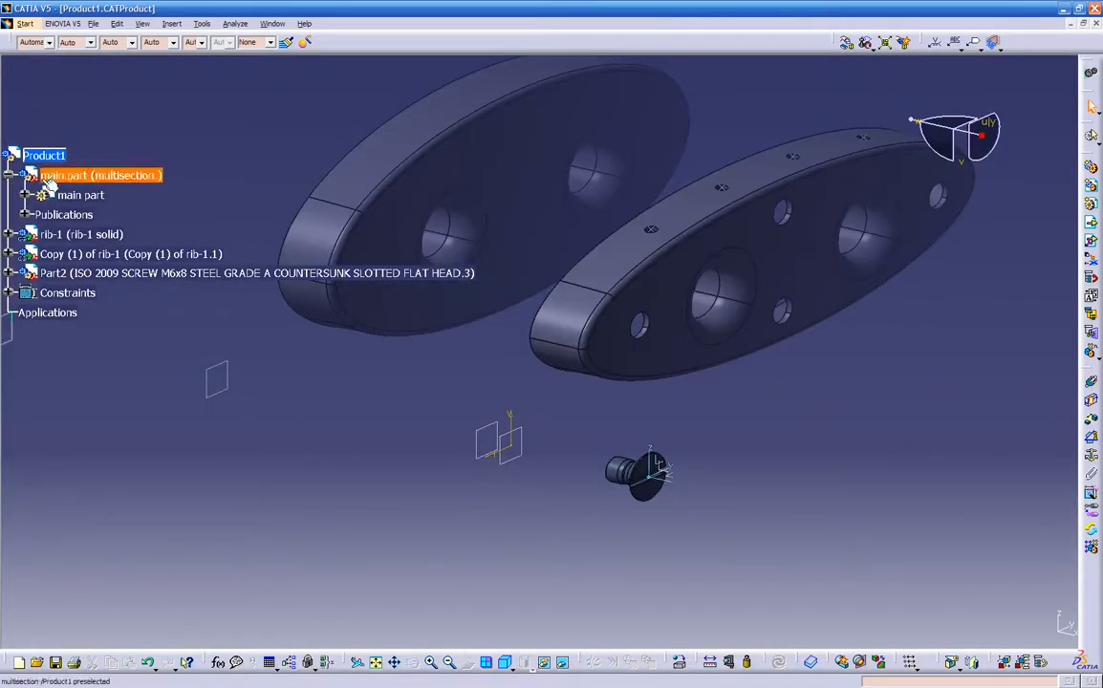
pyautogui.click(14, 177)
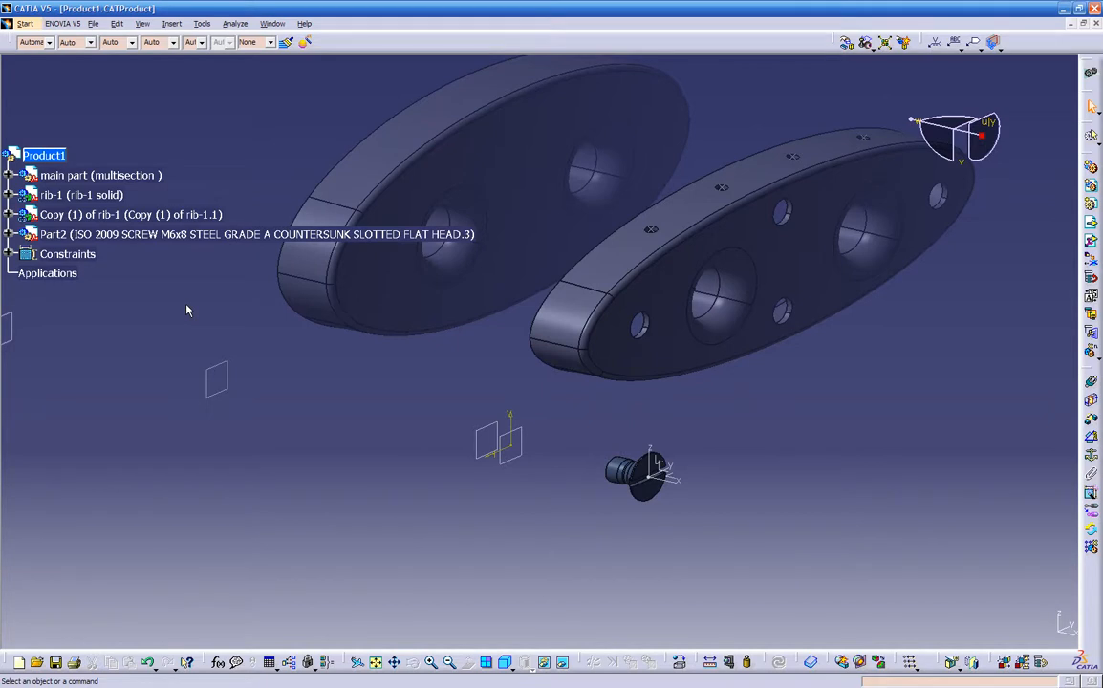
pyautogui.press('F3')
pyautogui.press('F3')
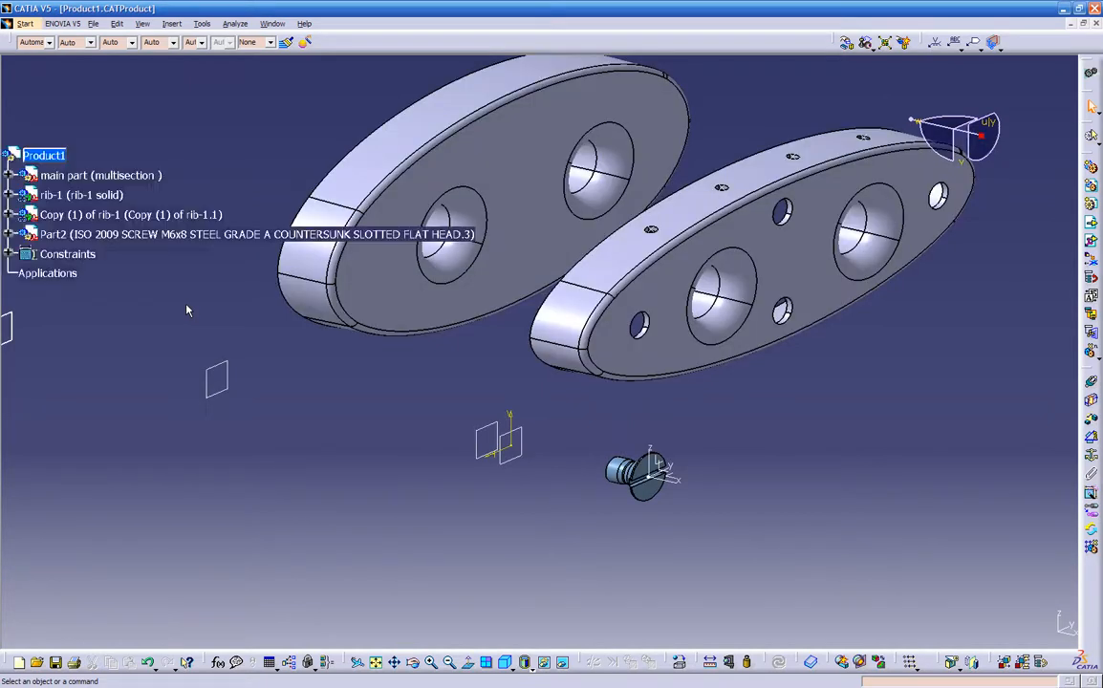
# - Place the 3D compass on the inserted M6x8 countersunk screw and hide the specification tree
pyautogui.moveTo(229, 326); pyautogui.dragTo(659, 502, button='middle')
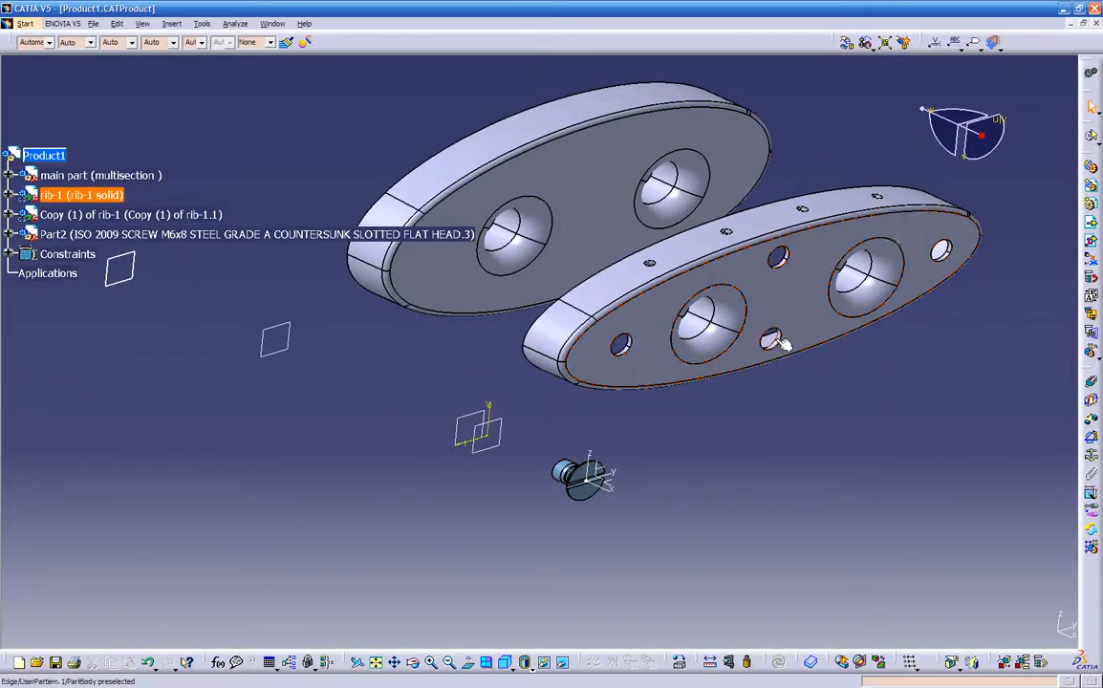
pyautogui.moveTo(765, 380); pyautogui.dragTo(631, 382, button='middle')
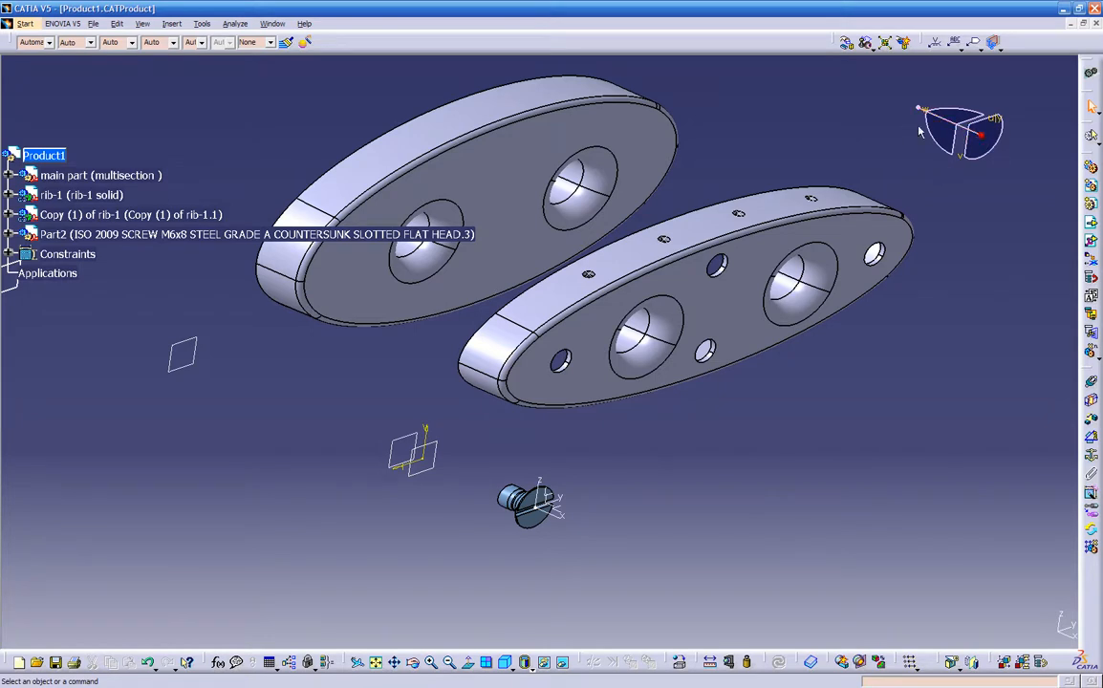
pyautogui.moveTo(938, 131); pyautogui.dragTo(922, 109)
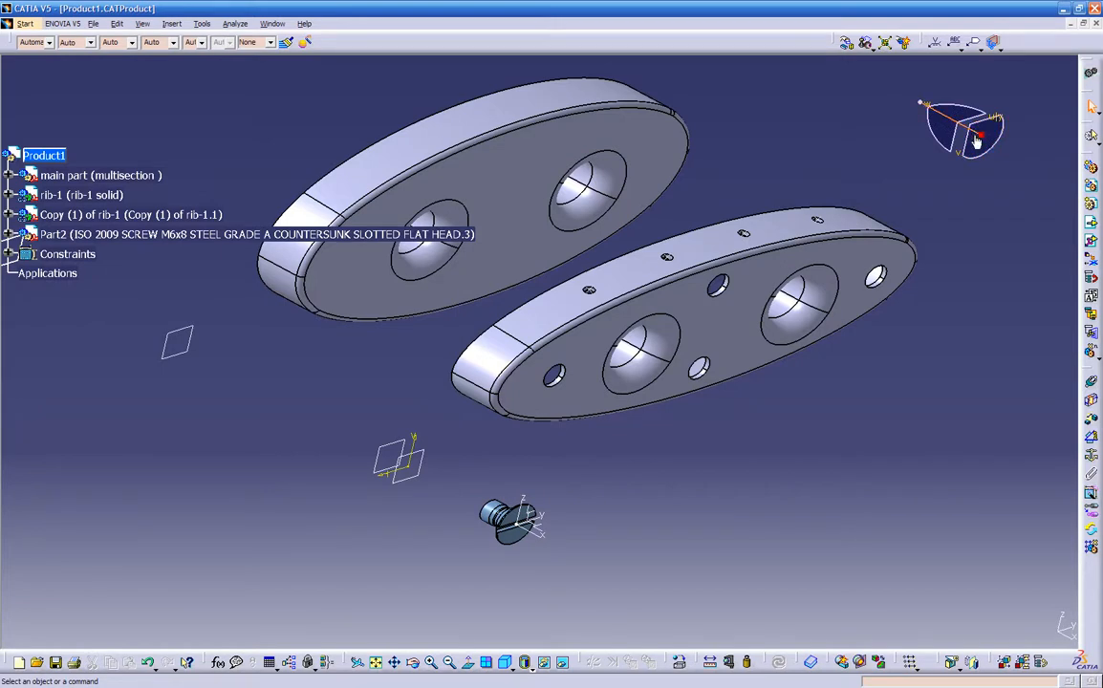
pyautogui.moveTo(981, 133); pyautogui.dragTo(878, 280)
pyautogui.moveTo(781, 364); pyautogui.dragTo(559, 478)
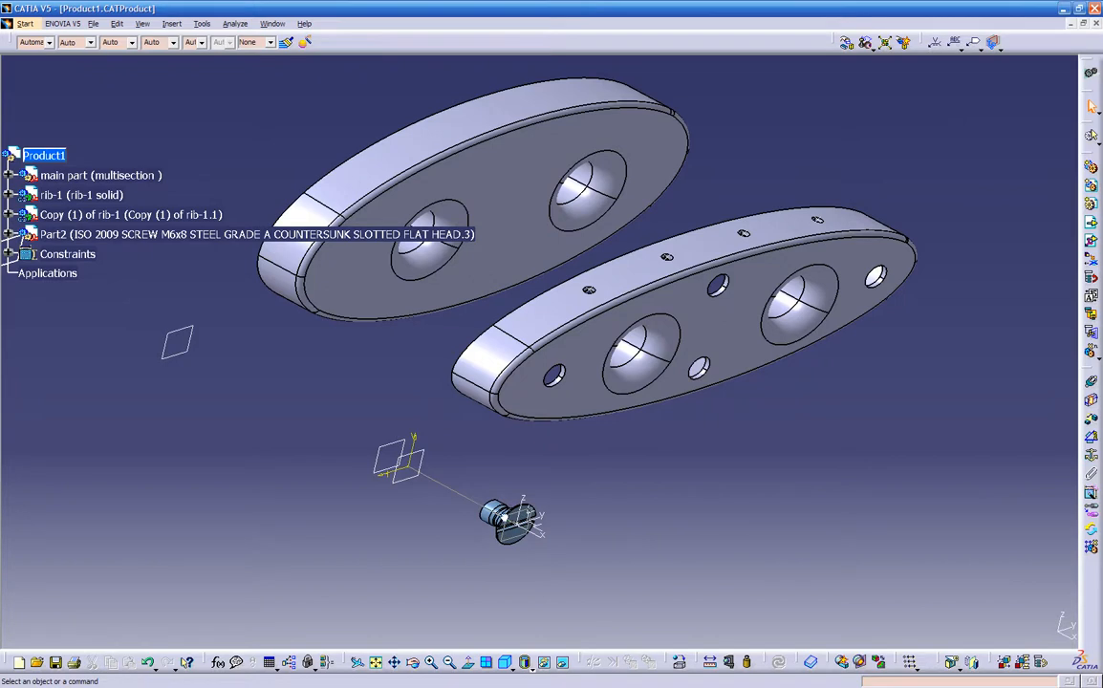
pyautogui.click(504, 517)
pyautogui.moveTo(505, 518); pyautogui.dragTo(466, 441, button='middle')
pyautogui.press('F3')
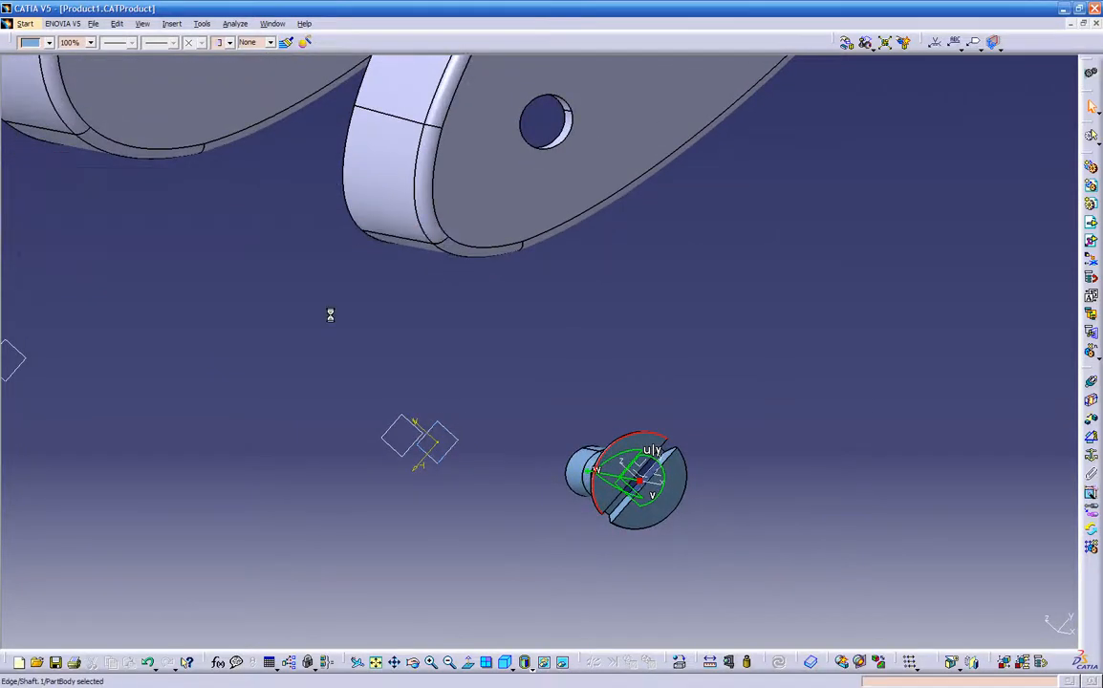
pyautogui.moveTo(274, 312); pyautogui.dragTo(520, 382, button='middle')
pyautogui.middleClick(522, 386)
pyautogui.moveTo(422, 362); pyautogui.dragTo(634, 411, button='middle')
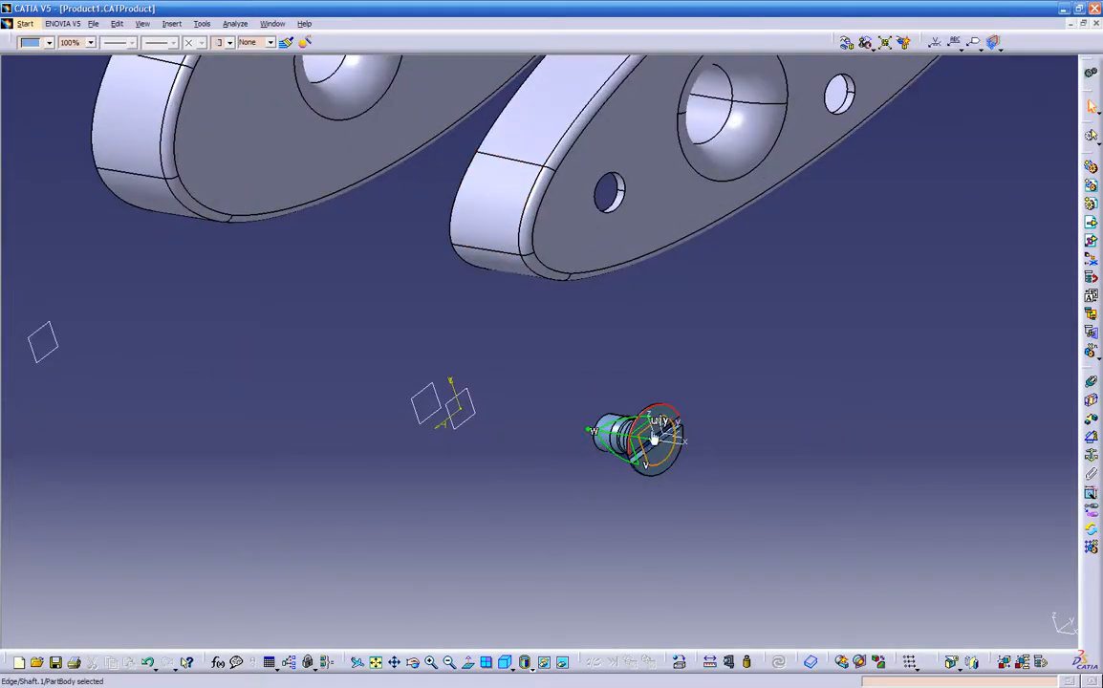
# - Move the M6x8 screw out in front of rib-1 with the 3D compass and detach the compass from it
pyautogui.moveTo(643, 435); pyautogui.dragTo(936, 226)
pyautogui.moveTo(698, 290); pyautogui.dragTo(711, 395, button='middle')
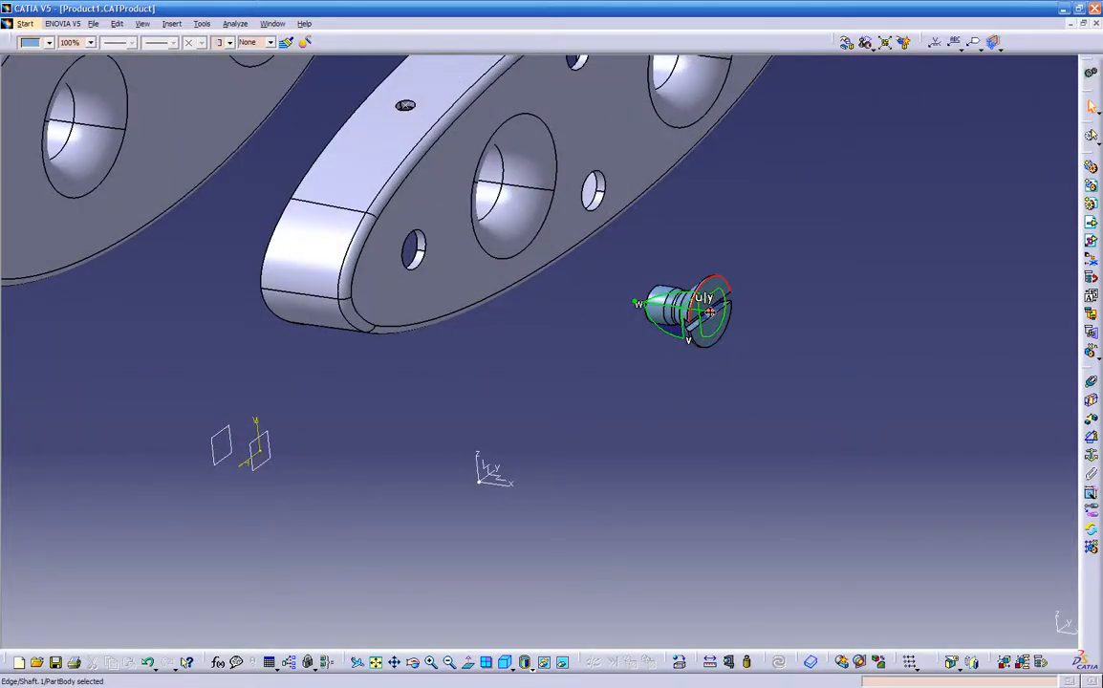
pyautogui.moveTo(710, 312); pyautogui.dragTo(981, 134)
pyautogui.moveTo(896, 328); pyautogui.dragTo(808, 385, button='middle')
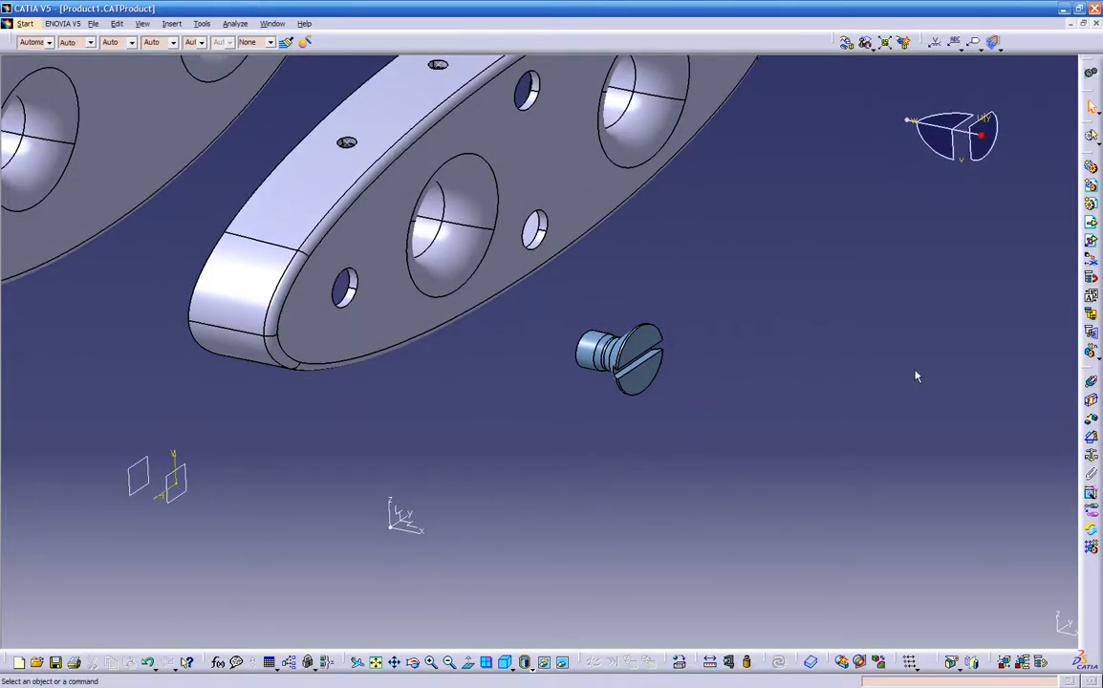
# - Make the M6x8 screw's axis coincident with the axis of rib-1's lower middle hole and update the assembly
pyautogui.click(1093, 383)
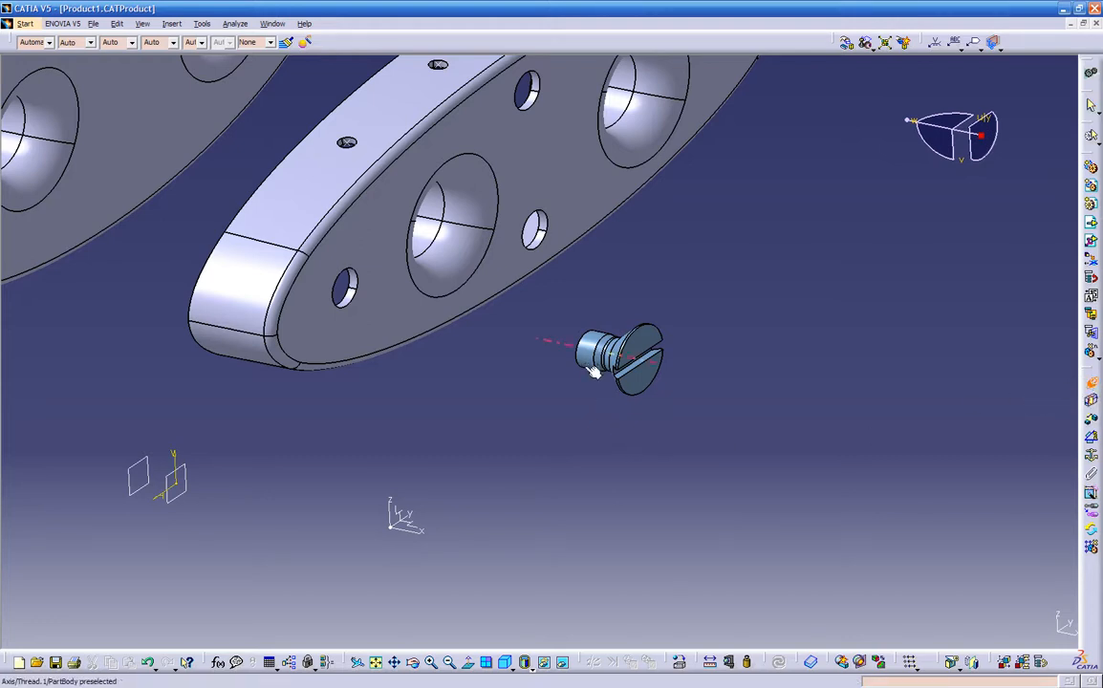
pyautogui.moveTo(573, 406); pyautogui.dragTo(507, 369, button='middle')
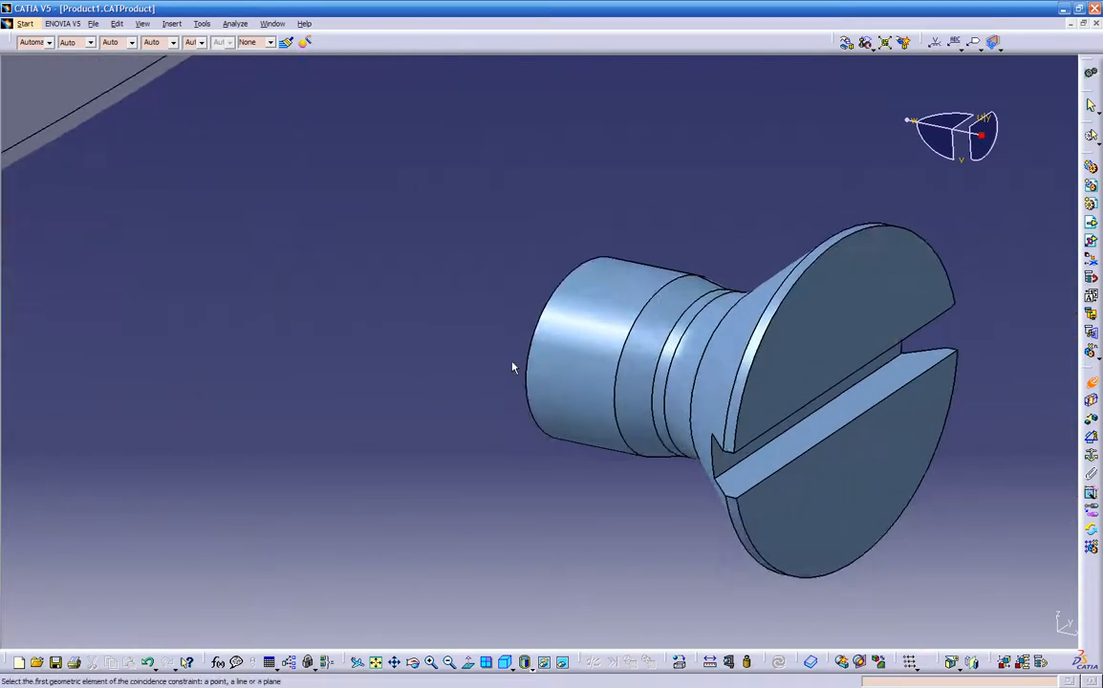
pyautogui.click(564, 395)
pyautogui.moveTo(466, 367); pyautogui.dragTo(471, 484, button='middle')
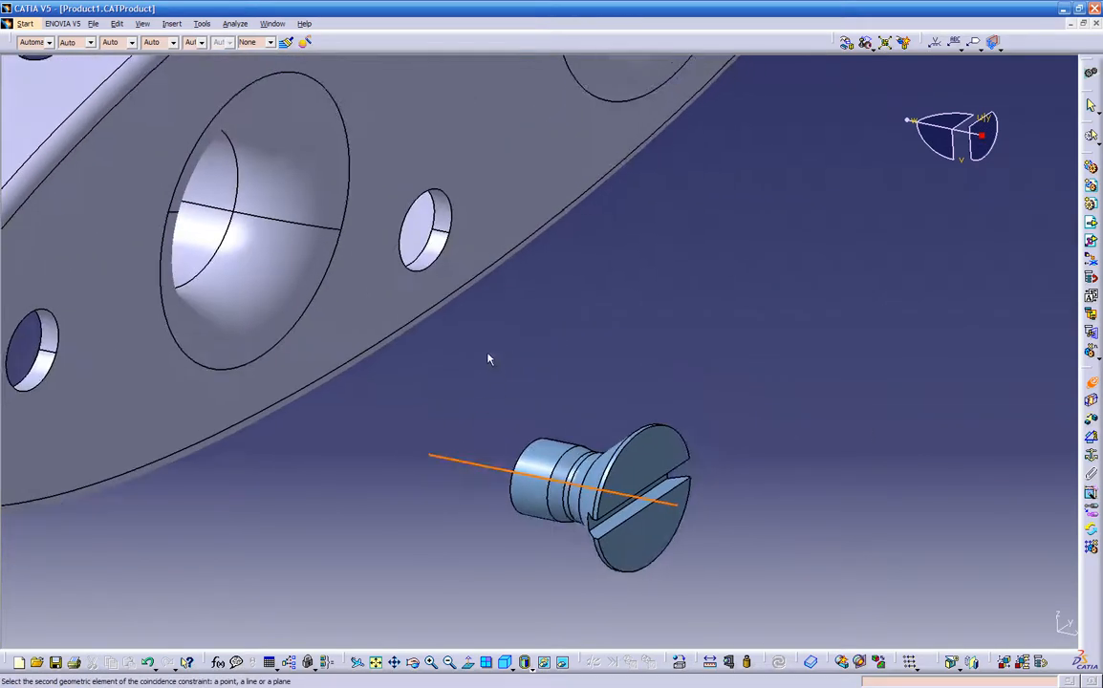
pyautogui.click(429, 257)
pyautogui.moveTo(451, 450); pyautogui.dragTo(476, 399, button='middle')
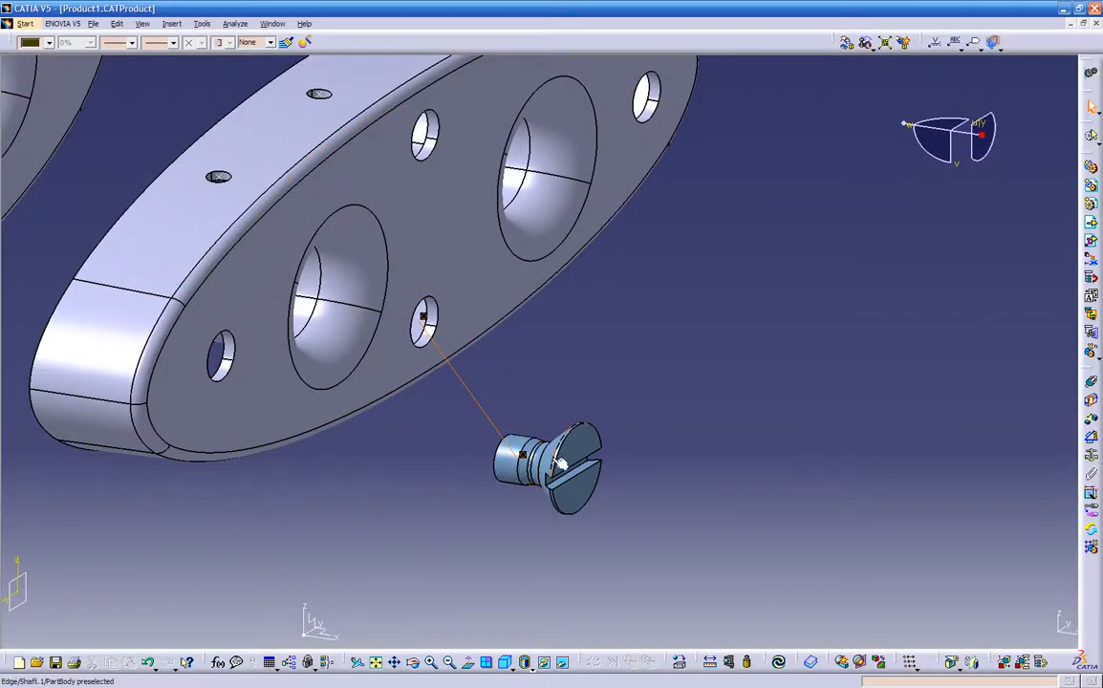
pyautogui.click(778, 661)
# - Create a -0.315 in offset constraint between the screw's shank end face and rib-1's flat front face, and update the assembly
pyautogui.moveTo(512, 525); pyautogui.dragTo(669, 421, button='middle')
pyautogui.moveTo(328, 390); pyautogui.dragTo(559, 313, button='middle')
pyautogui.moveTo(598, 458); pyautogui.dragTo(957, 417, button='middle')
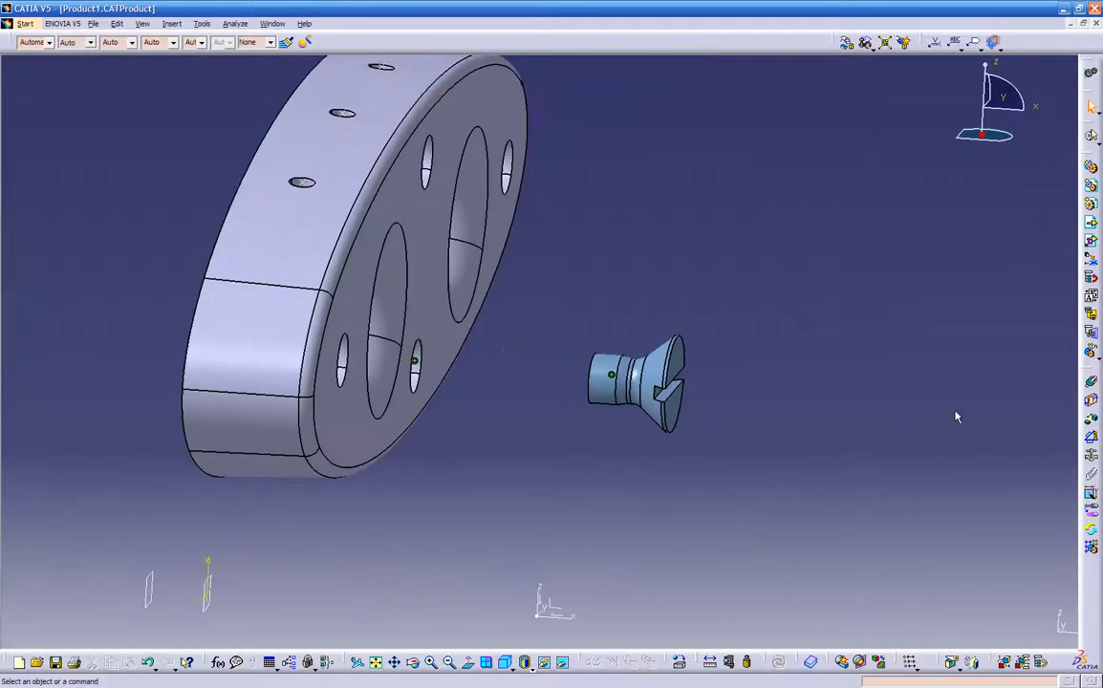
pyautogui.click(1093, 421)
pyautogui.moveTo(584, 416); pyautogui.dragTo(483, 390, button='middle')
pyautogui.click(483, 389)
pyautogui.moveTo(508, 446); pyautogui.dragTo(449, 351, button='middle')
pyautogui.click(449, 351)
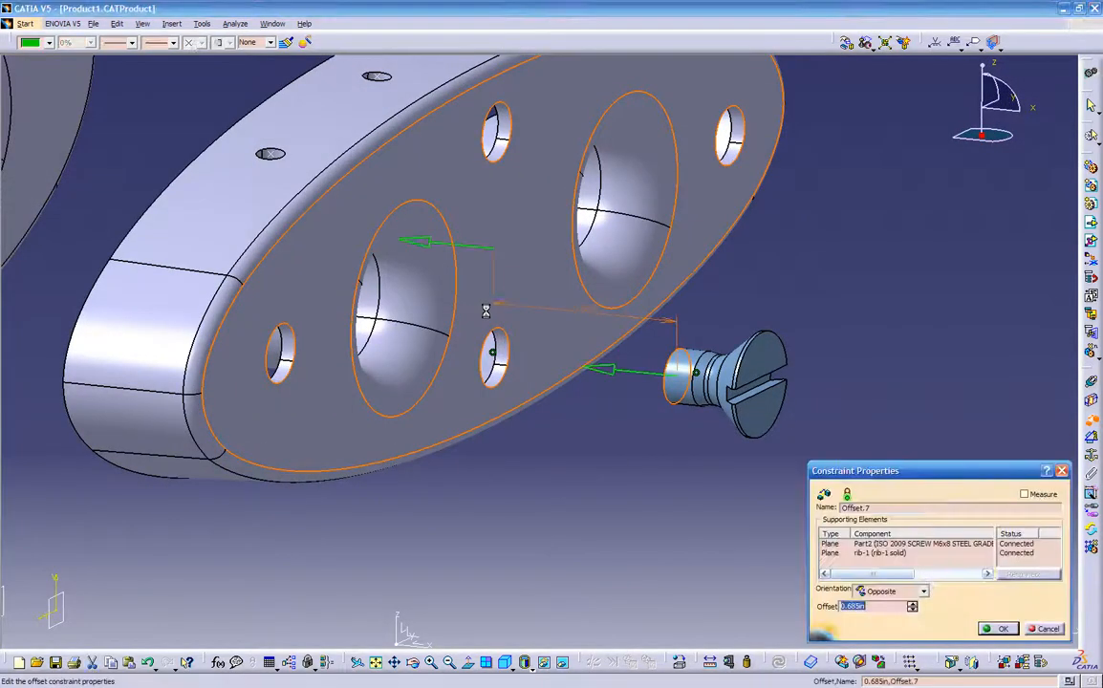
pyautogui.moveTo(628, 464); pyautogui.dragTo(540, 469, button='middle')
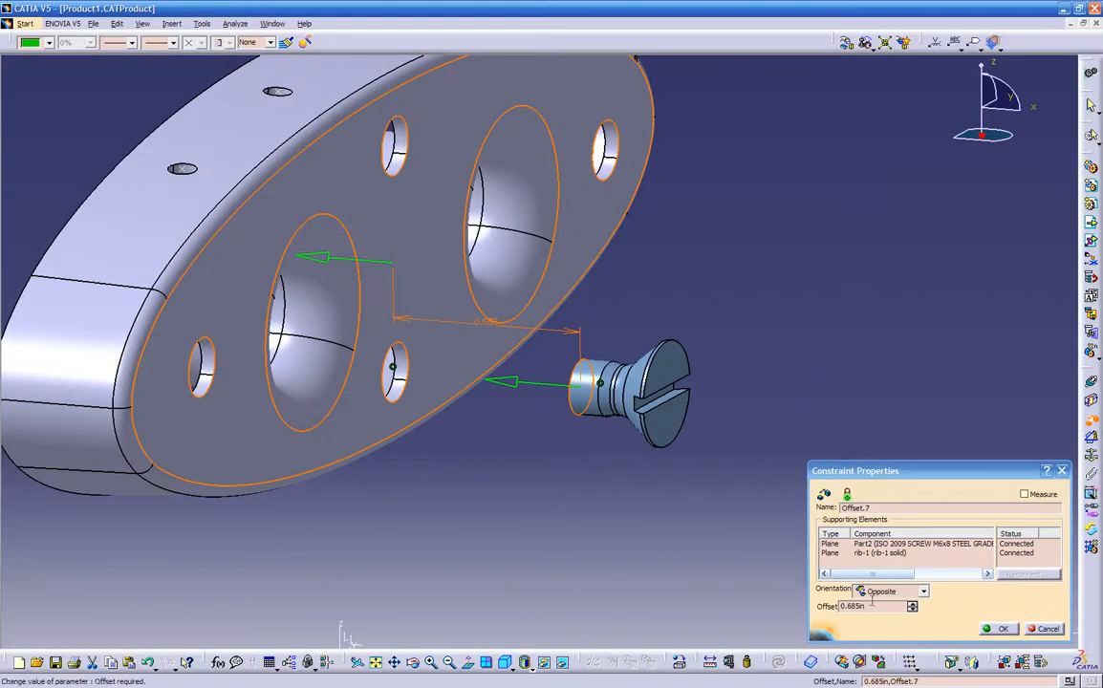
pyautogui.click(912, 610)
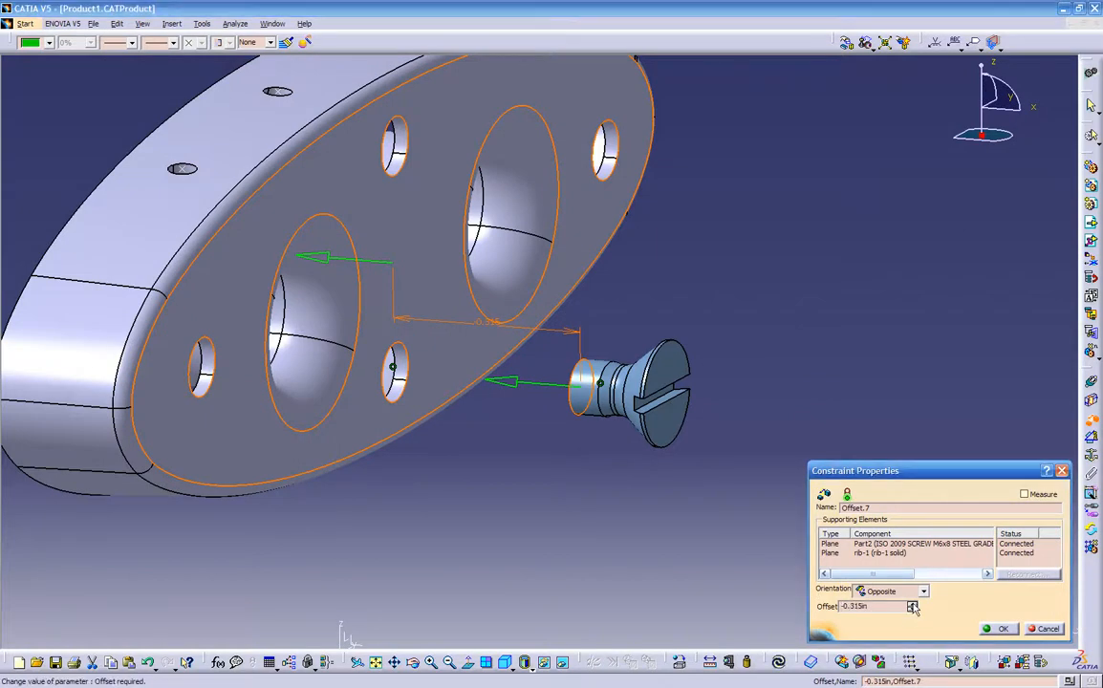
pyautogui.click(984, 629)
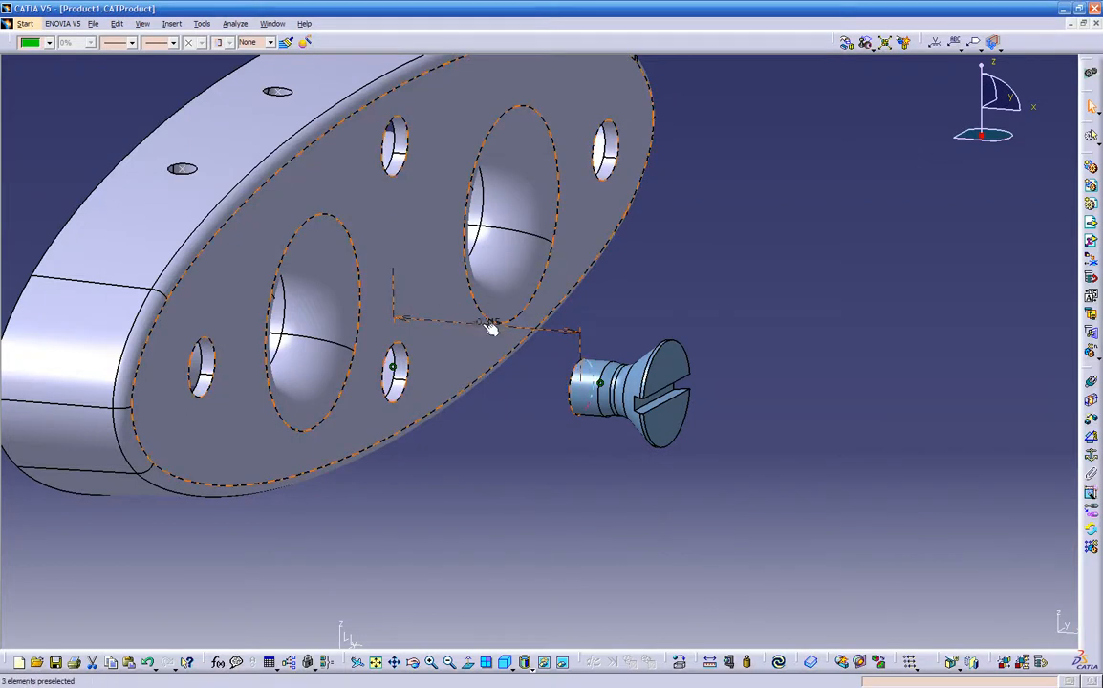
pyautogui.click(781, 662)
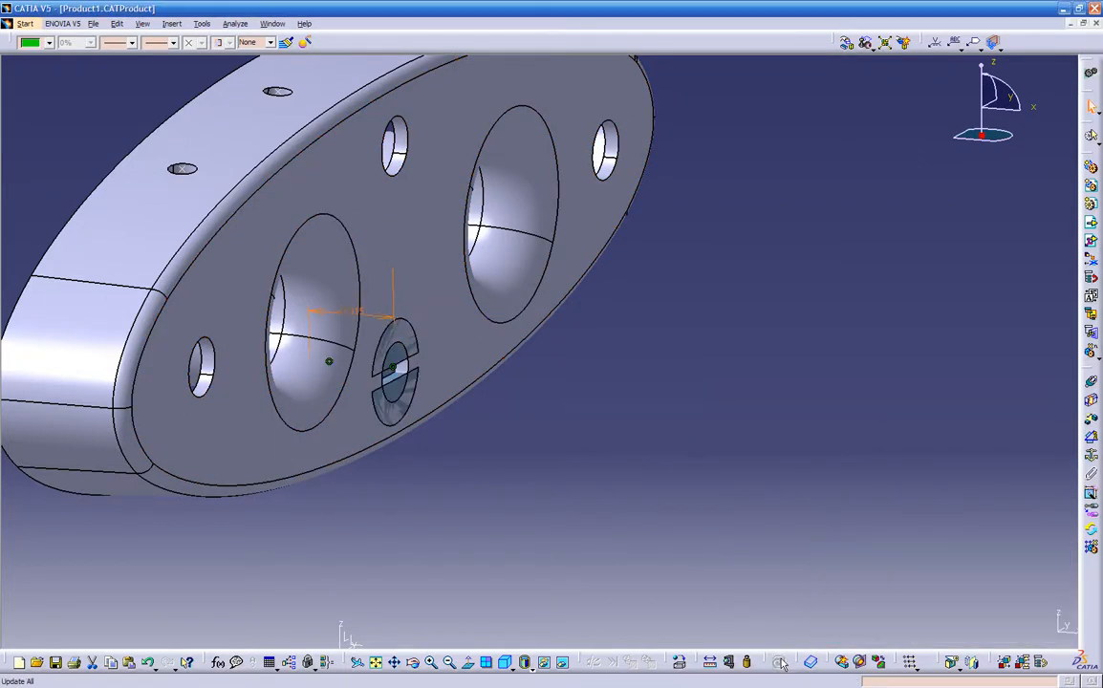
# - Try a -0.2 in offset between the screw and rib-1 with an updated assembly, and delete the offset constraint
pyautogui.moveTo(530, 518); pyautogui.dragTo(449, 424, button='middle')
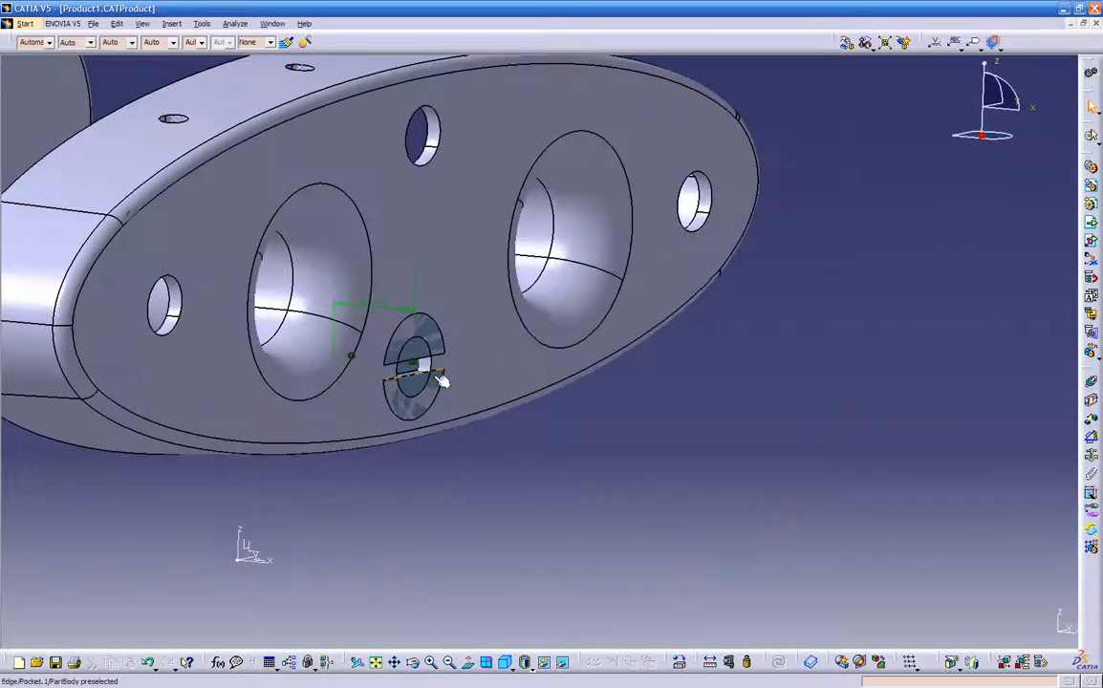
pyautogui.doubleClick(376, 304)
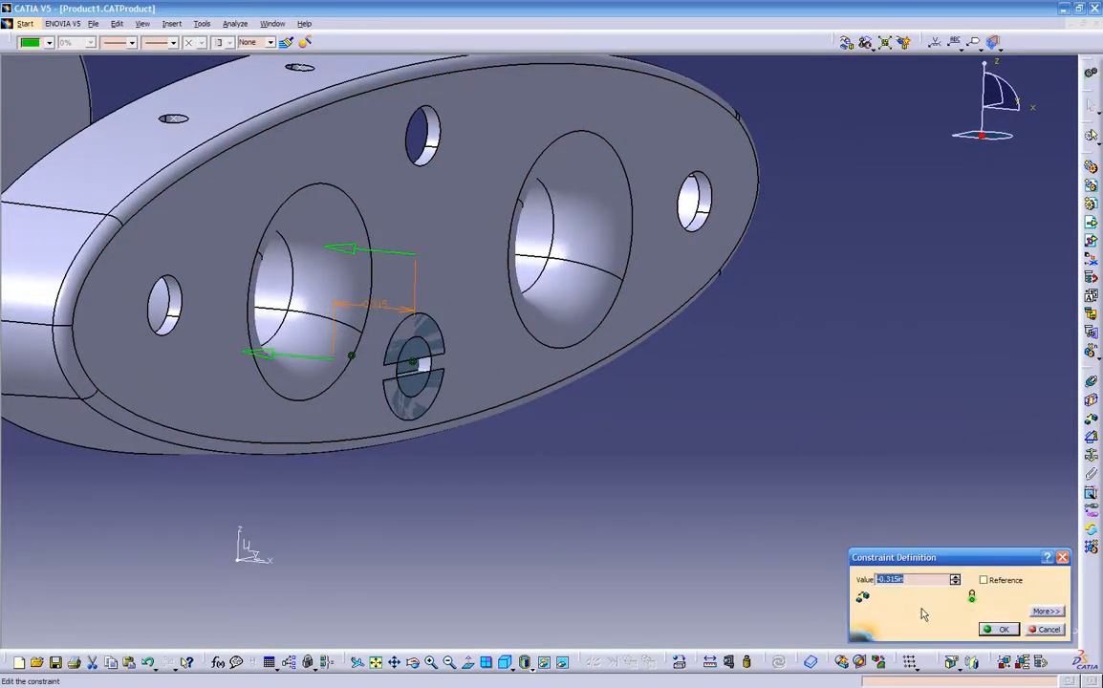
pyautogui.write('-2')
pyautogui.press('Return')
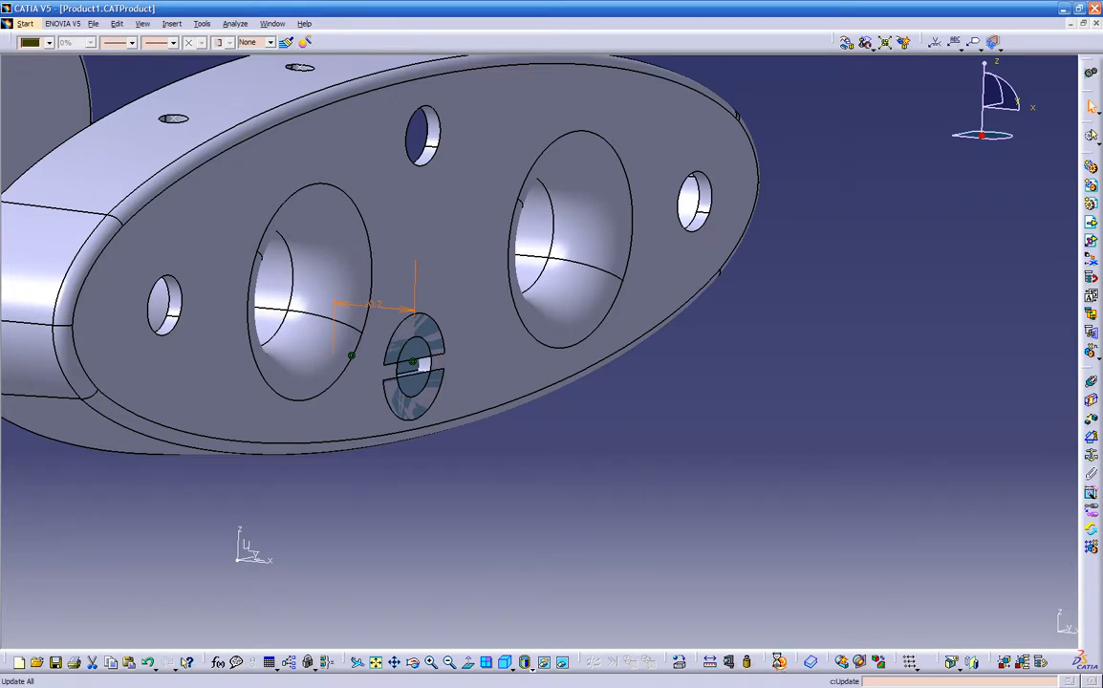
pyautogui.click(779, 662)
pyautogui.moveTo(537, 470); pyautogui.dragTo(490, 489, button='middle')
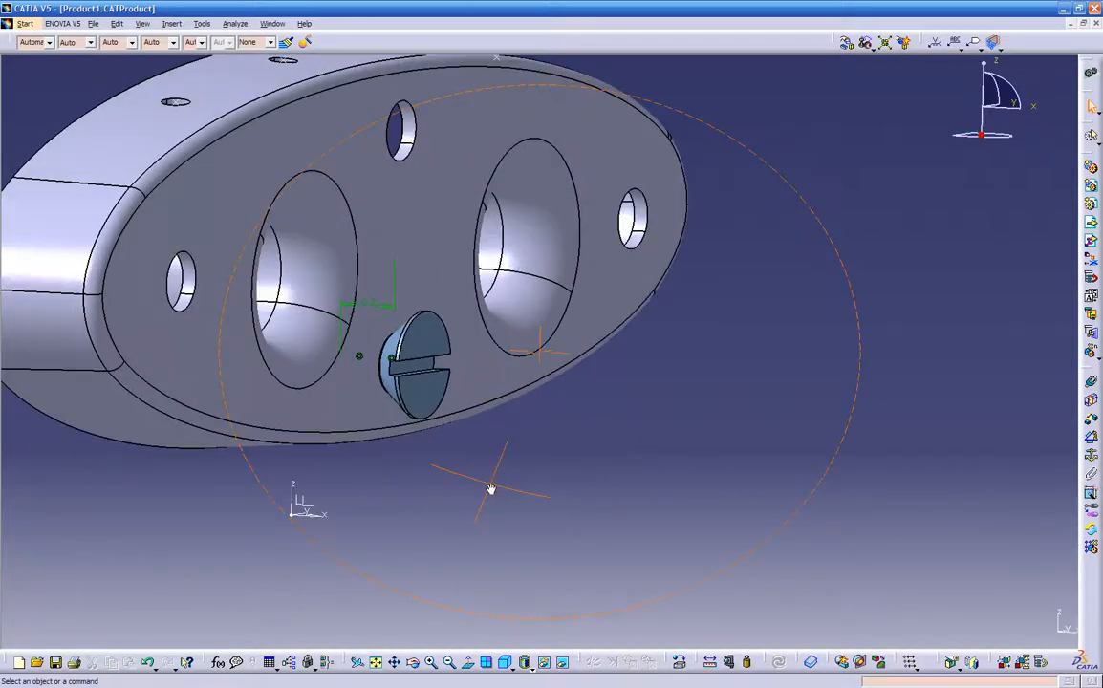
pyautogui.click(374, 311)
pyautogui.press('Delete')
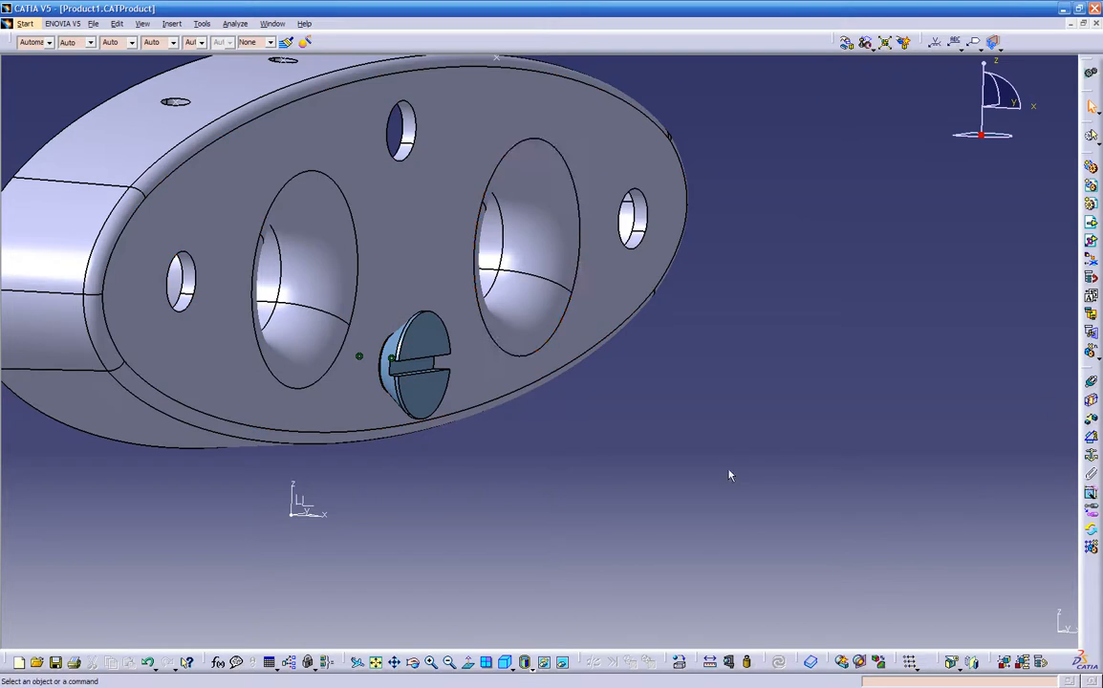
# - Manipulate the screw along the X axis in the top view, sliding it freehand into rib-1's hole
pyautogui.click(847, 44)
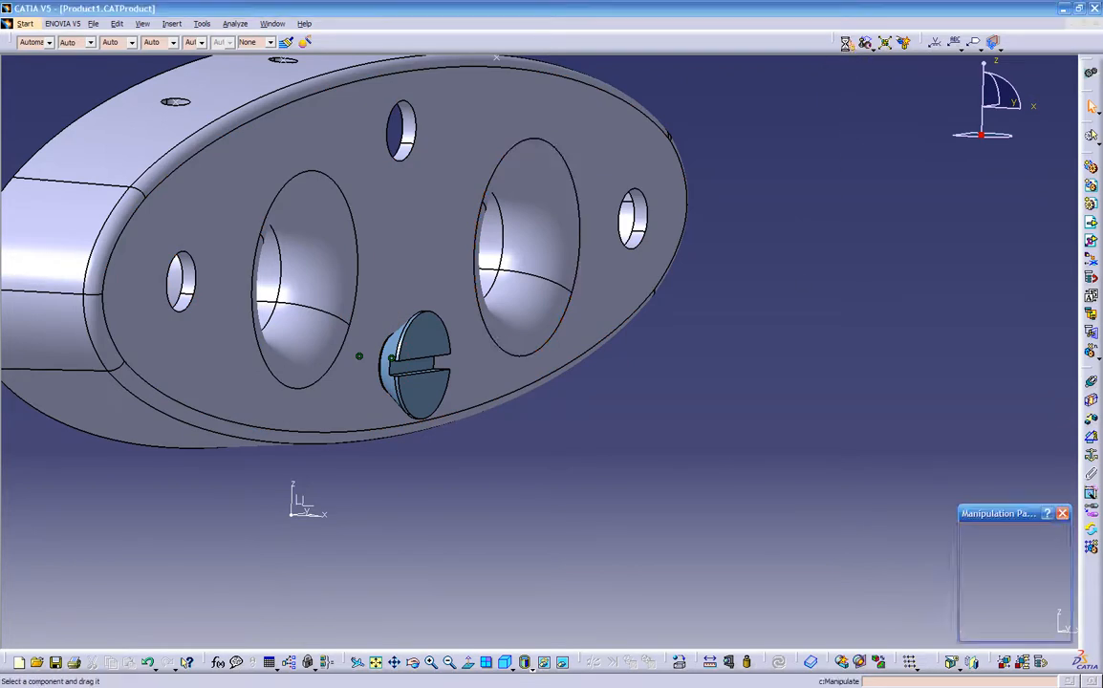
pyautogui.moveTo(645, 395); pyautogui.dragTo(552, 495, button='middle')
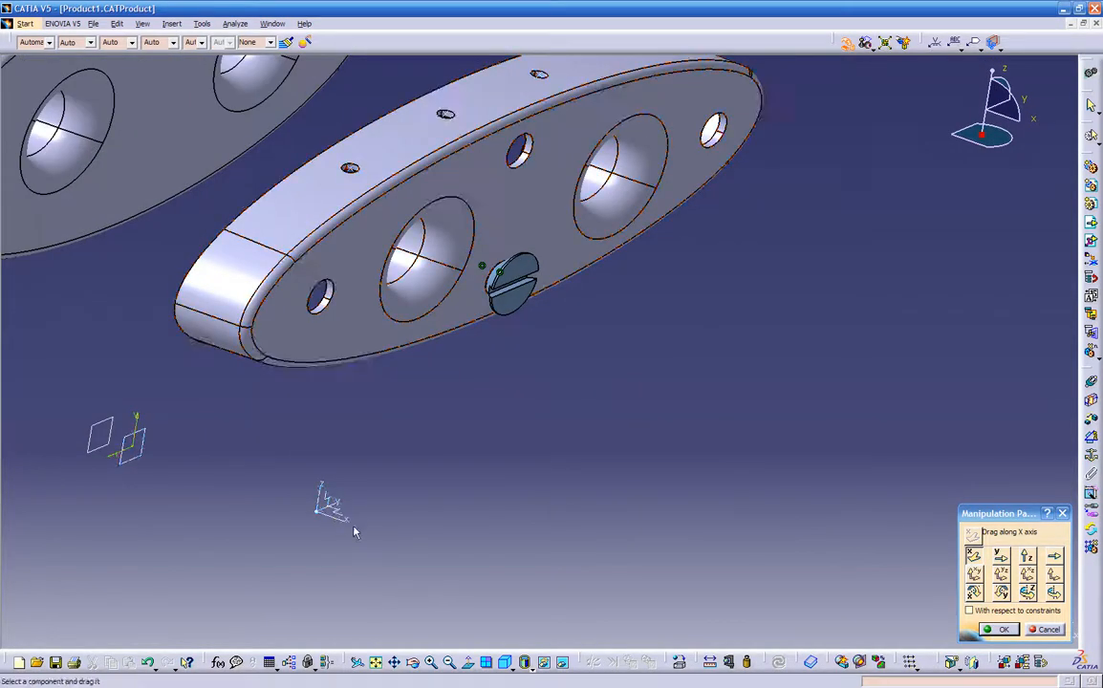
pyautogui.moveTo(367, 468); pyautogui.dragTo(522, 528, button='middle')
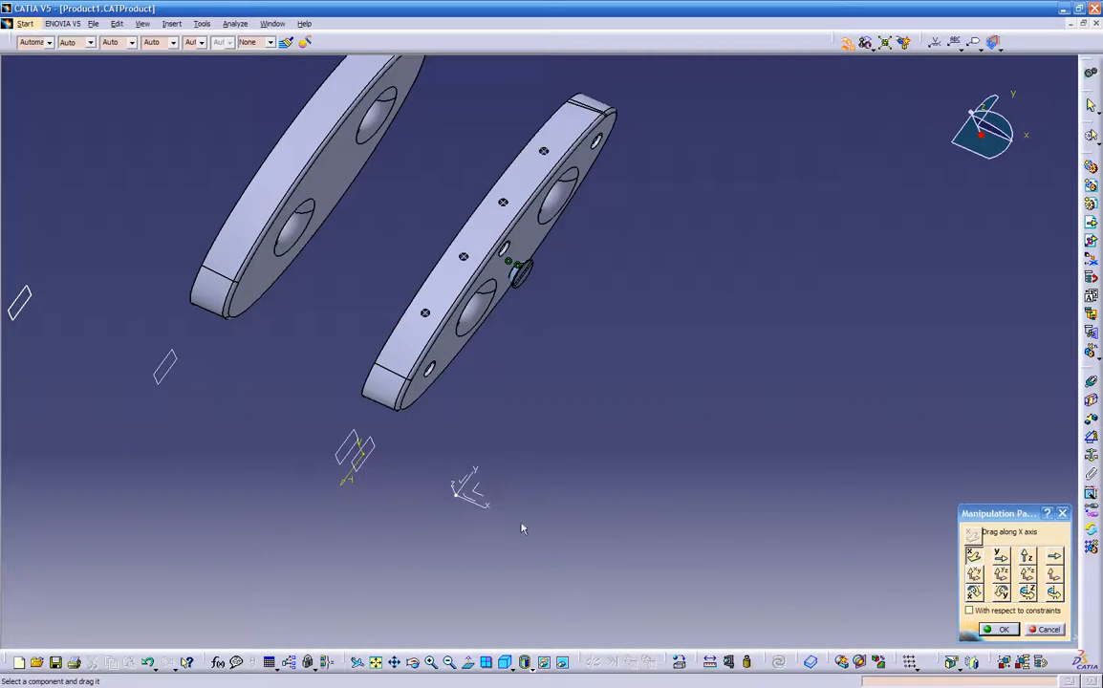
pyautogui.click(516, 669)
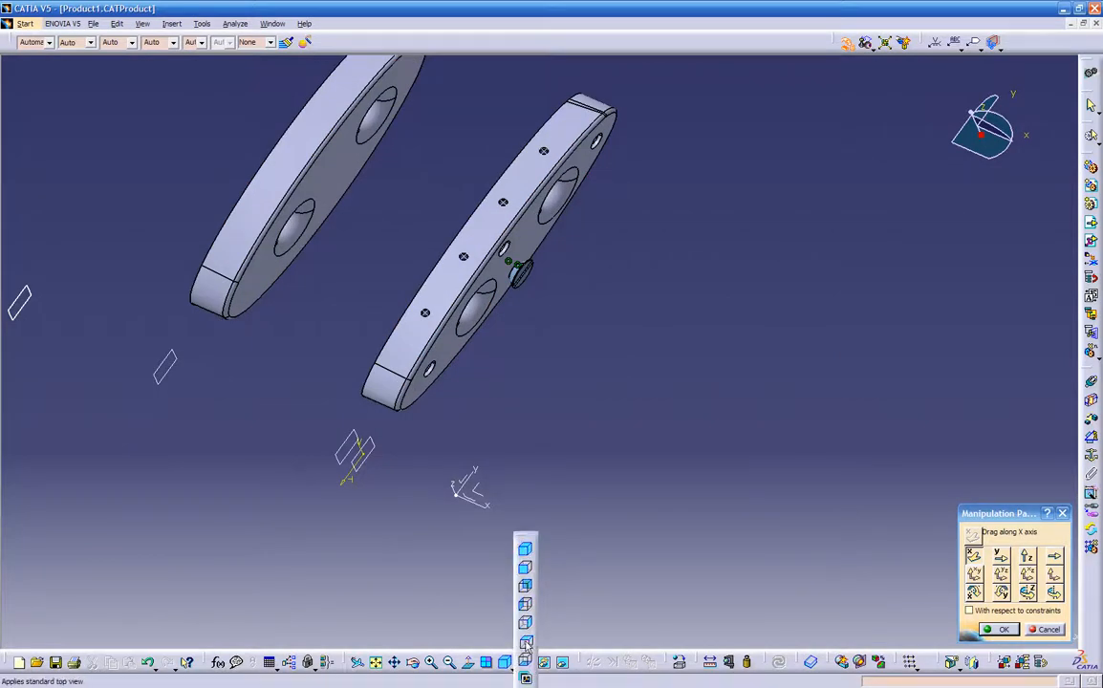
pyautogui.click(526, 644)
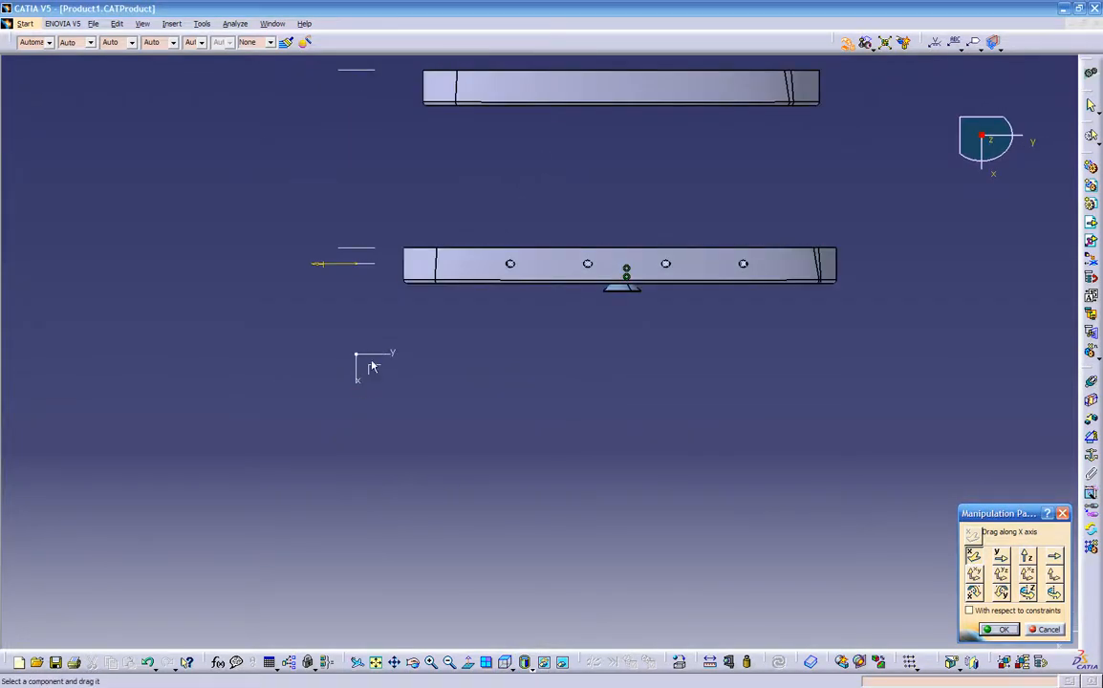
pyautogui.click(973, 556)
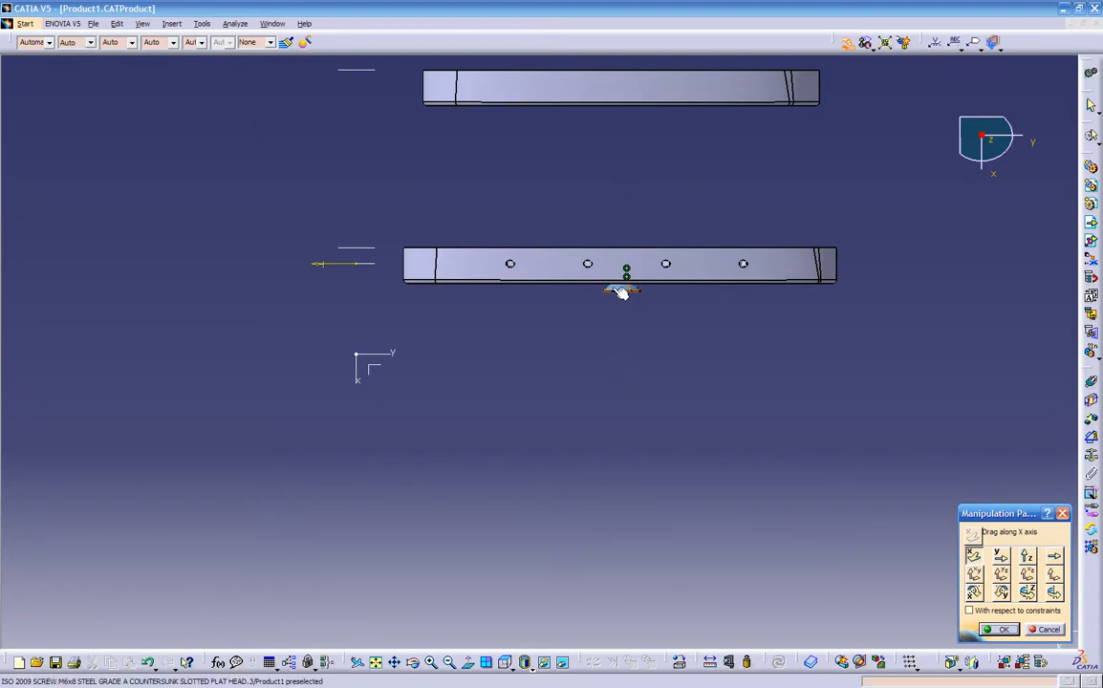
pyautogui.moveTo(622, 293); pyautogui.dragTo(681, 271)
# - Check the screw from both sides of rib-1, adjust its head against the front face, and accept the manipulation
pyautogui.moveTo(625, 386); pyautogui.dragTo(673, 226, button='middle')
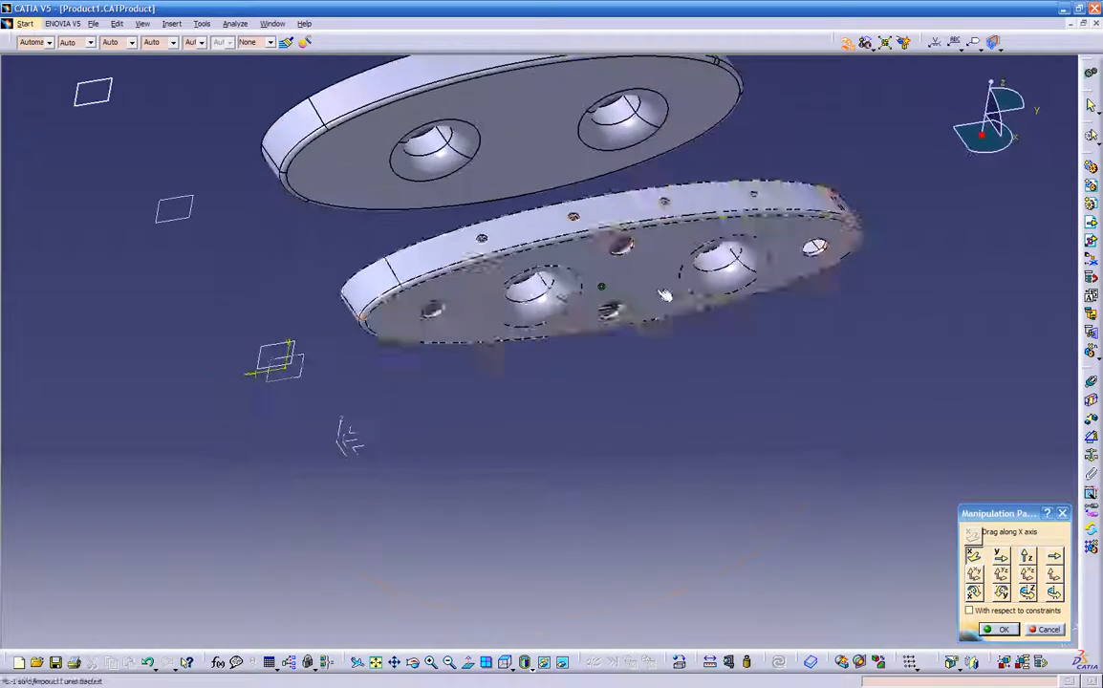
pyautogui.moveTo(610, 310); pyautogui.dragTo(430, 330, button='middle')
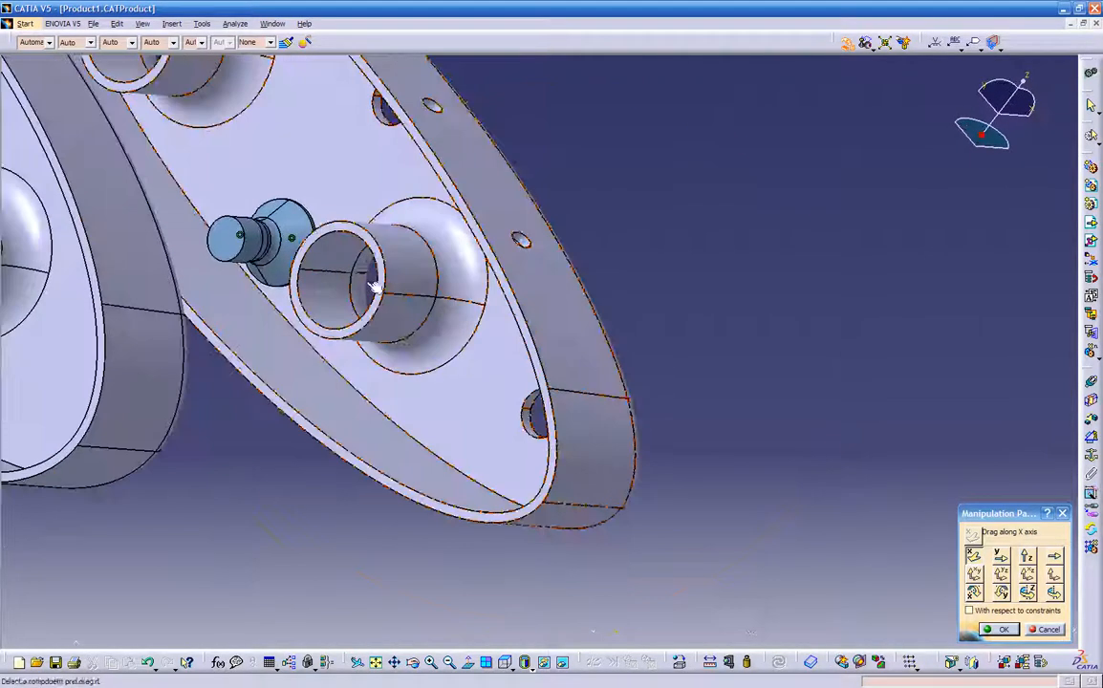
pyautogui.moveTo(276, 248); pyautogui.dragTo(744, 316)
pyautogui.moveTo(744, 316); pyautogui.dragTo(574, 368, button='middle')
pyautogui.moveTo(800, 397); pyautogui.dragTo(665, 257)
pyautogui.moveTo(551, 450); pyautogui.dragTo(727, 478, button='middle')
pyautogui.click(1000, 630)
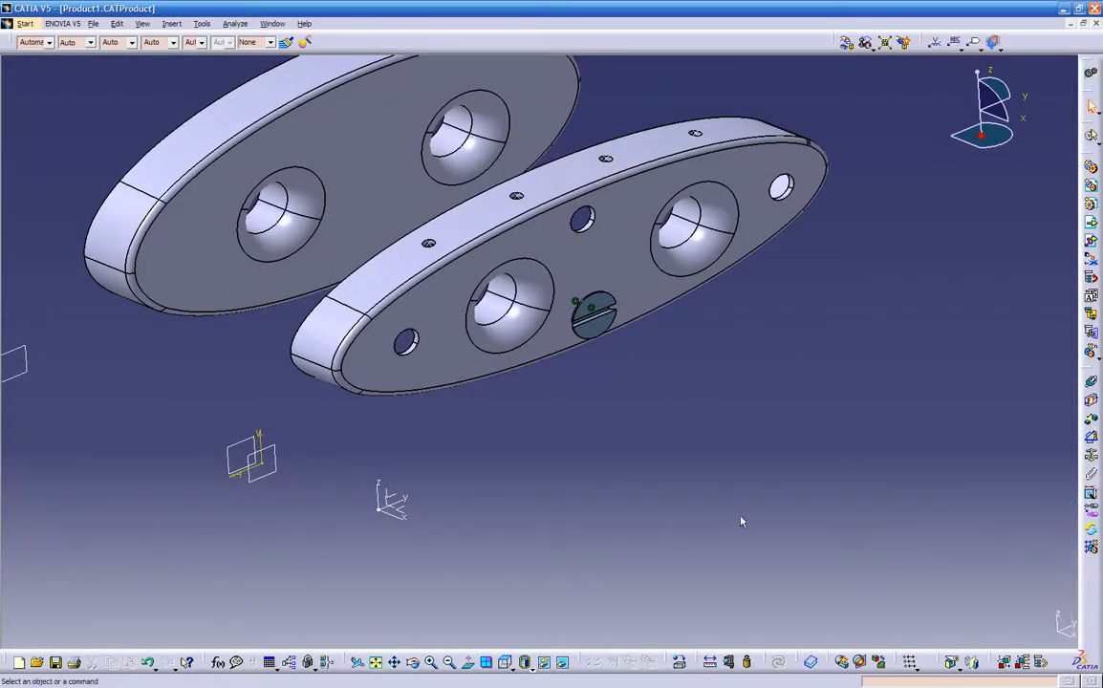
# - Show the specification tree and duplicate the M6x8 countersunk screw with Fast Multi Instantiation
pyautogui.moveTo(615, 438); pyautogui.dragTo(675, 418, button='middle')
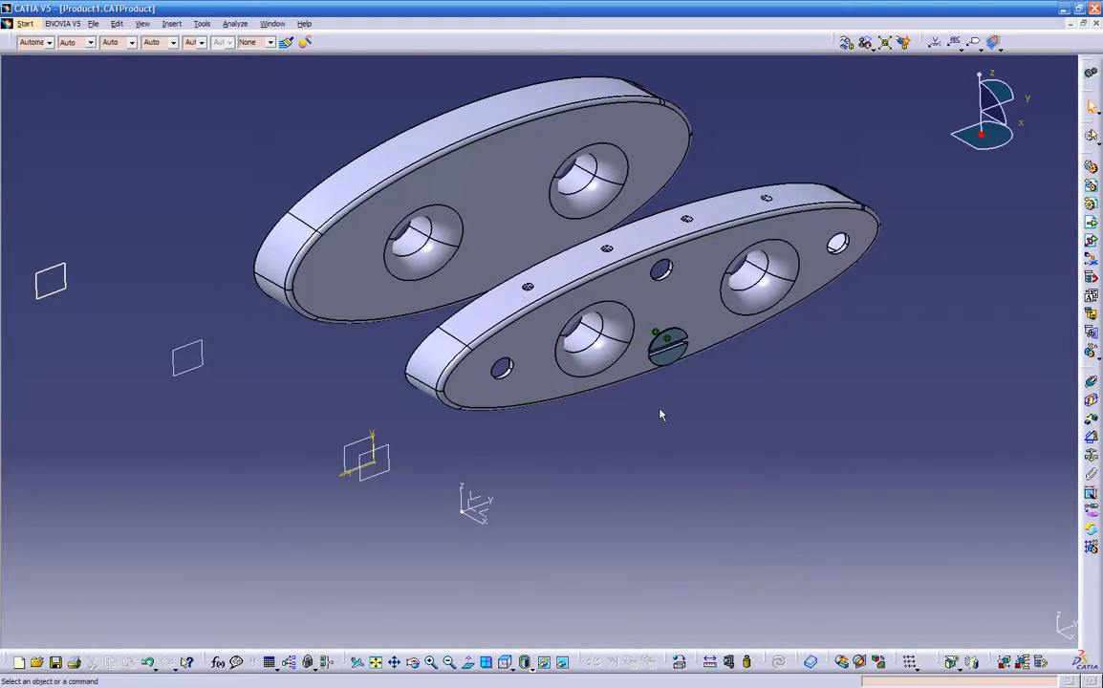
pyautogui.click(811, 661)
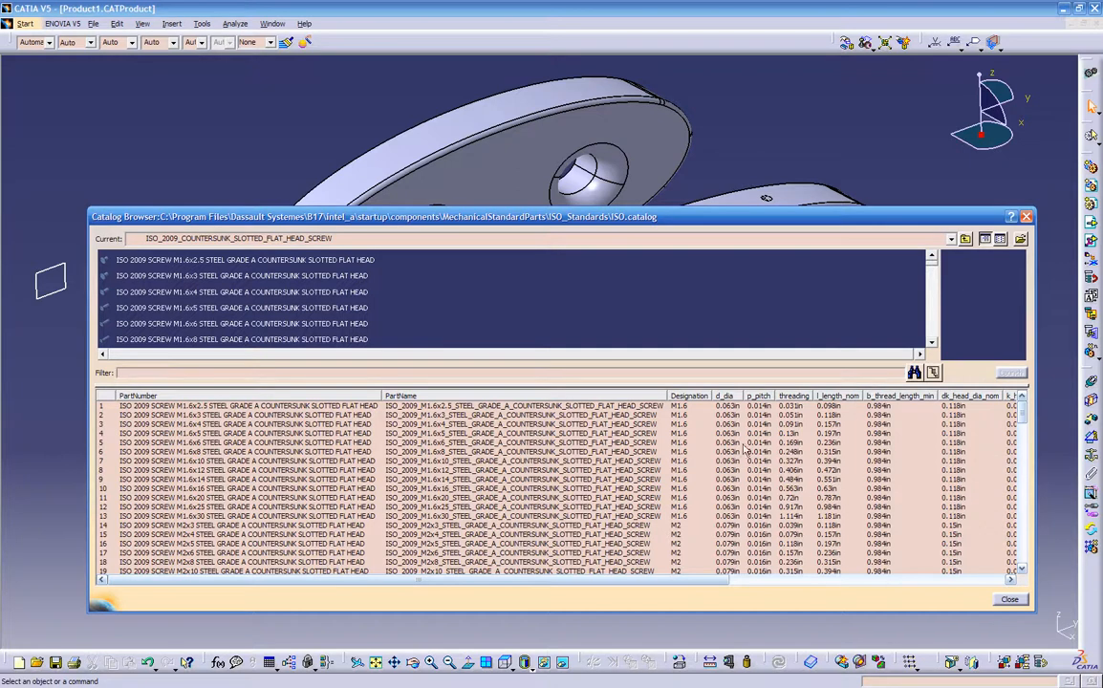
pyautogui.click(1026, 217)
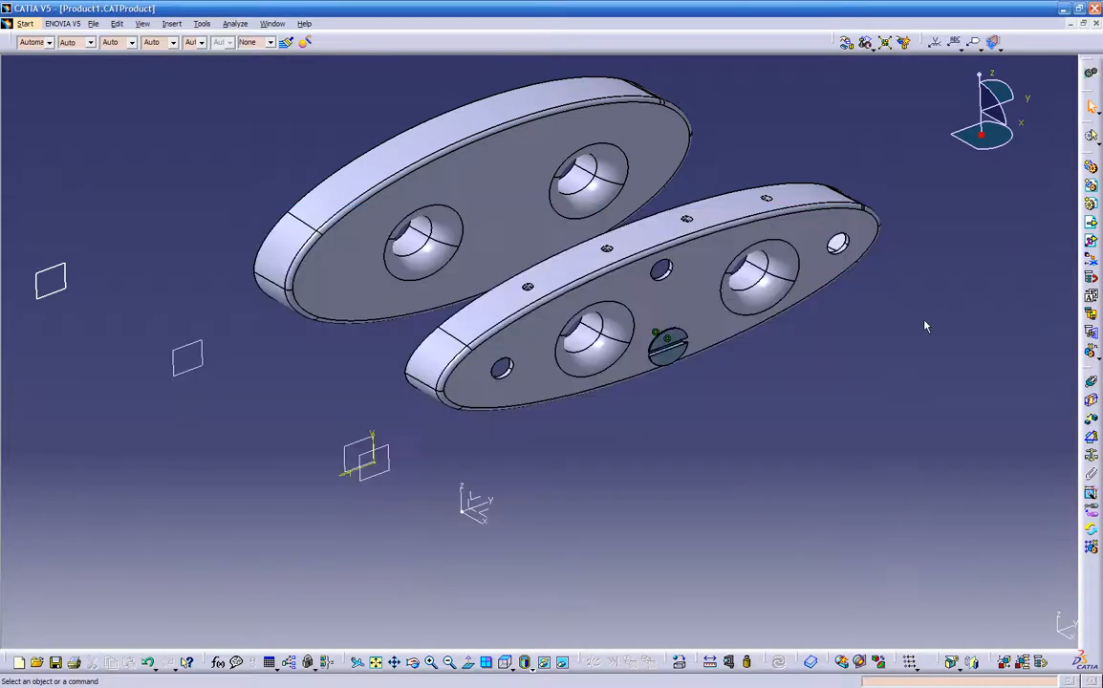
pyautogui.press('F3')
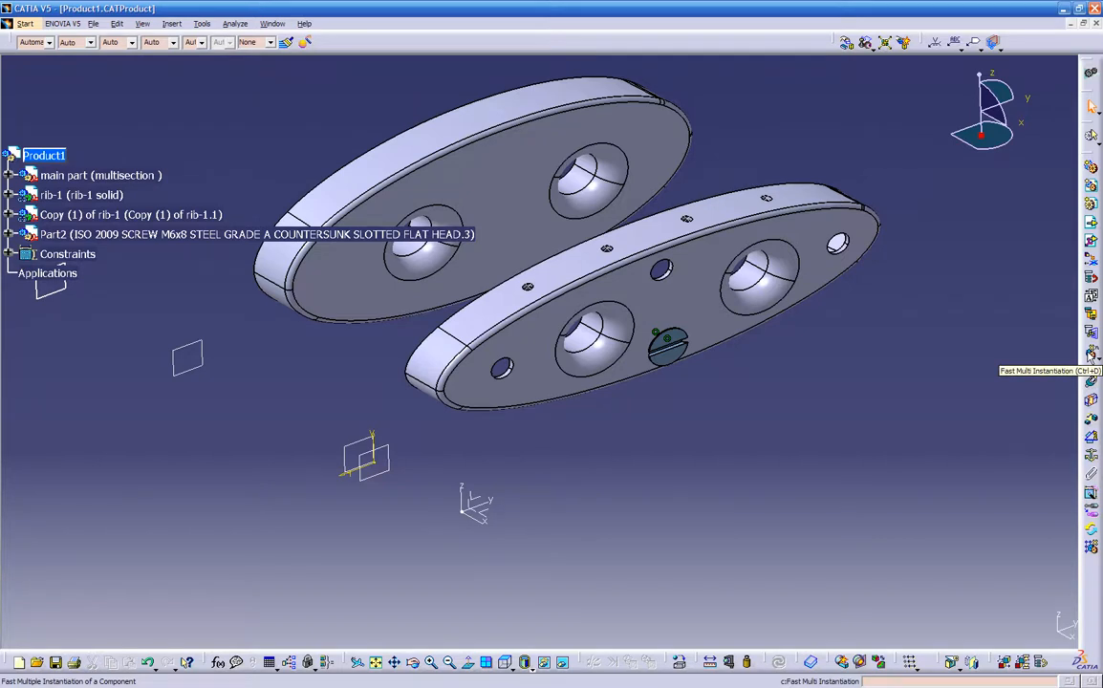
pyautogui.click(211, 235)
pyautogui.click(1090, 355)
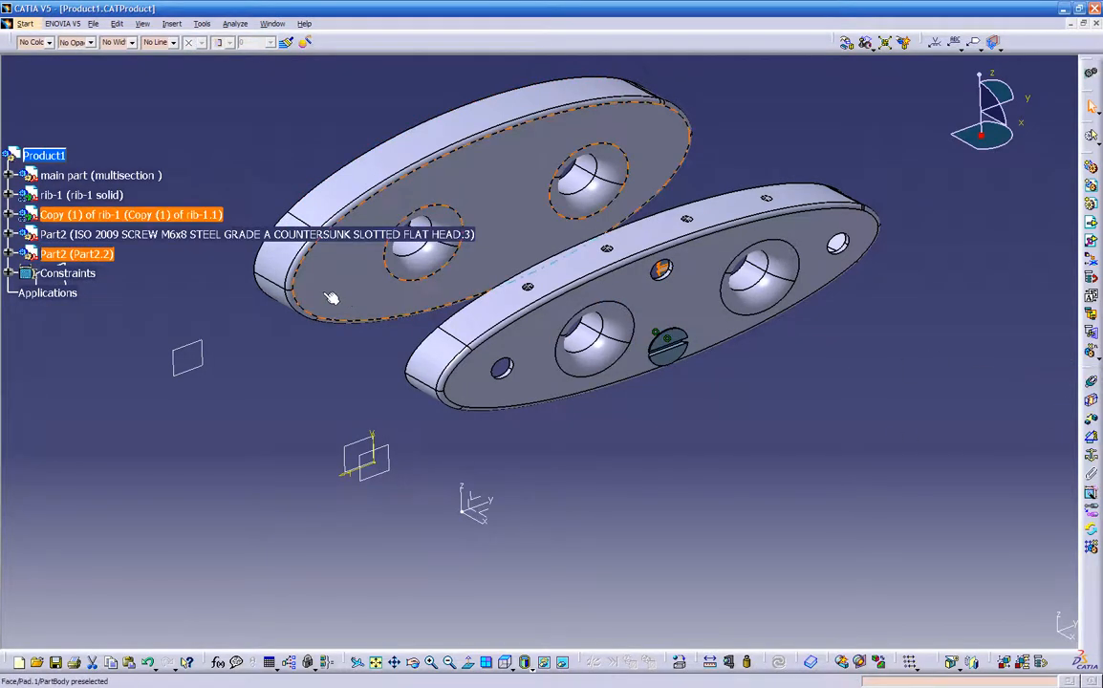
# - Add a coincidence constraint between the duplicated screw's axis and the axis of rib-1's upper middle hole, and update the assembly
pyautogui.moveTo(438, 413); pyautogui.dragTo(777, 443, button='middle')
pyautogui.moveTo(432, 309); pyautogui.dragTo(478, 409, button='middle')
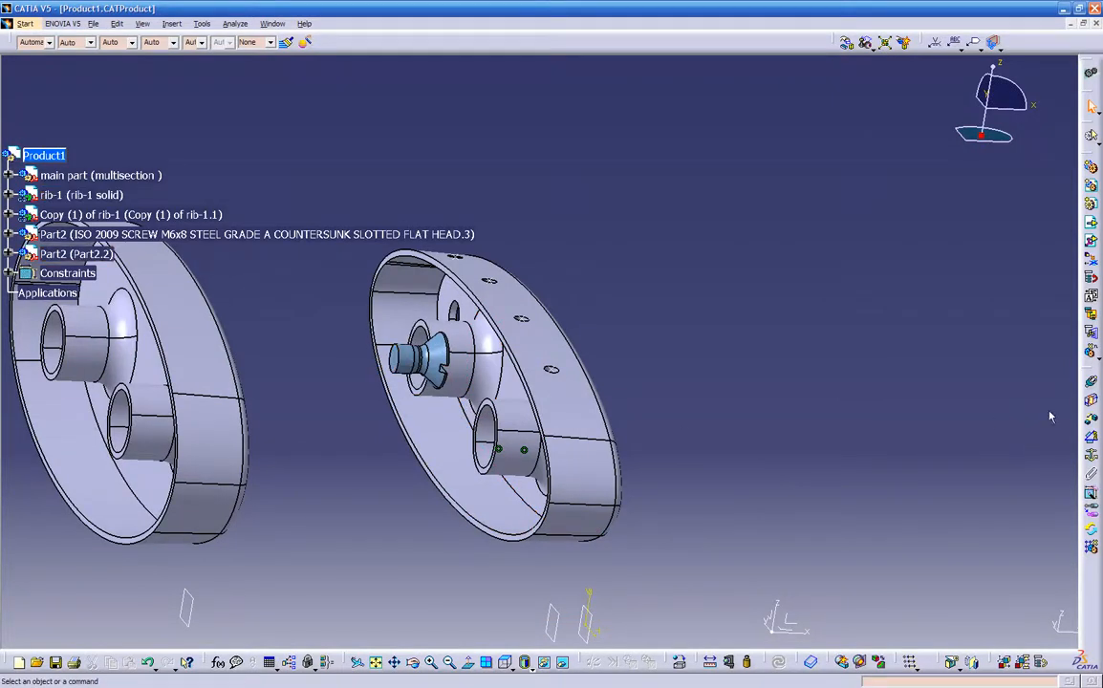
pyautogui.click(1091, 382)
pyautogui.moveTo(566, 396); pyautogui.dragTo(576, 334, button='middle')
pyautogui.click(430, 330)
pyautogui.moveTo(555, 427); pyautogui.dragTo(316, 415, button='middle')
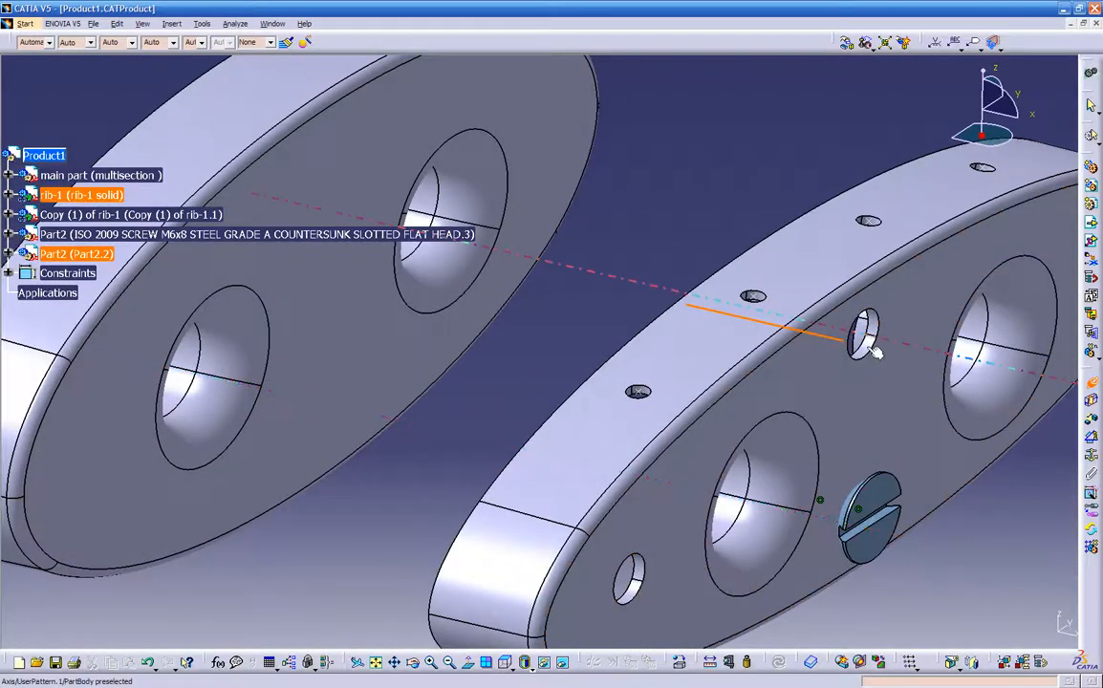
pyautogui.click(866, 341)
pyautogui.moveTo(883, 433); pyautogui.dragTo(664, 424, button='middle')
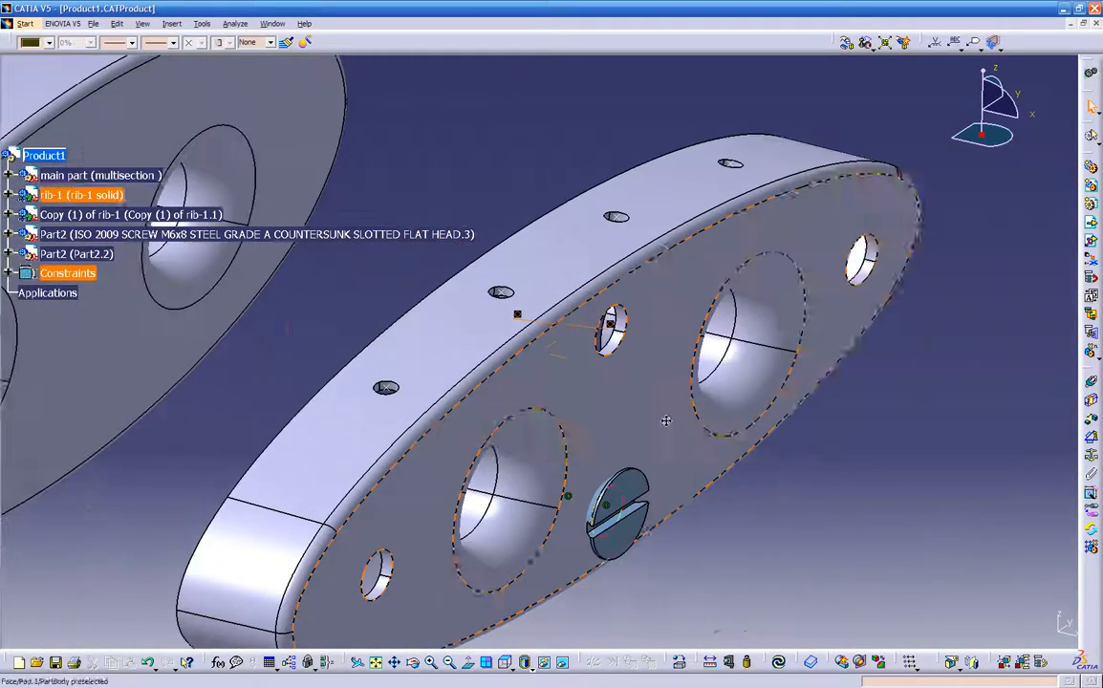
pyautogui.click(782, 664)
# - Manipulate the duplicated screw freehand into rib-1's upper middle hole until its head sits at the front face, and accept the manipulation
pyautogui.moveTo(559, 463); pyautogui.dragTo(615, 475, button='middle')
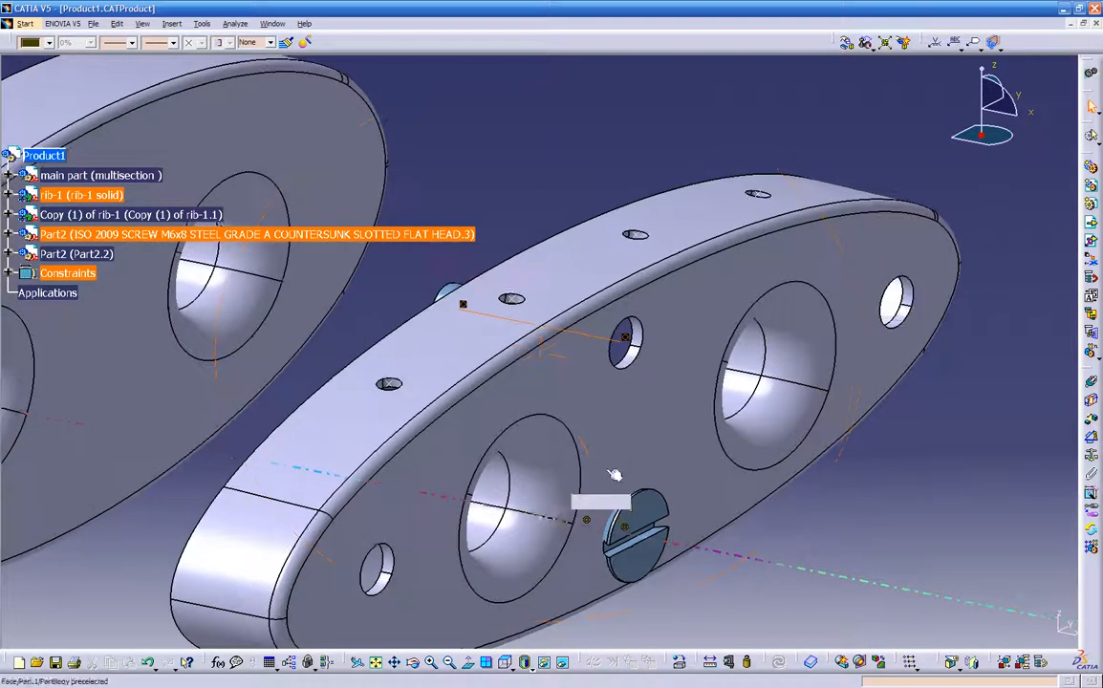
pyautogui.click(847, 45)
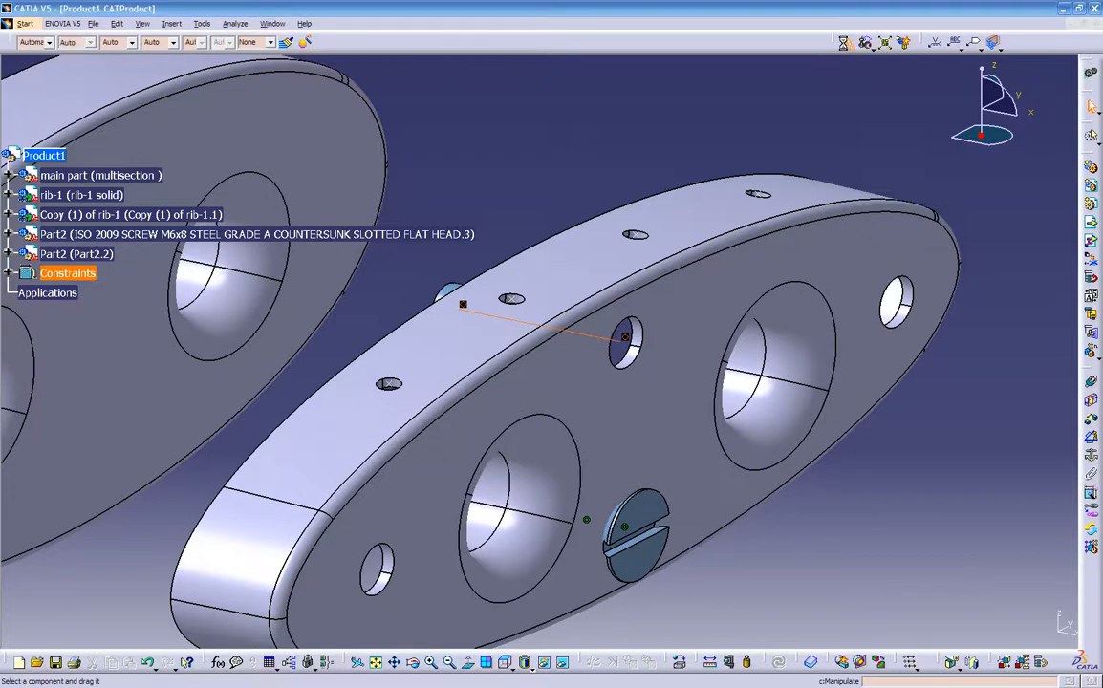
pyautogui.moveTo(449, 298); pyautogui.dragTo(558, 333)
pyautogui.click(996, 633)
pyautogui.moveTo(777, 519); pyautogui.dragTo(698, 446, button='middle')
pyautogui.moveTo(600, 421); pyautogui.dragTo(514, 469, button='middle')
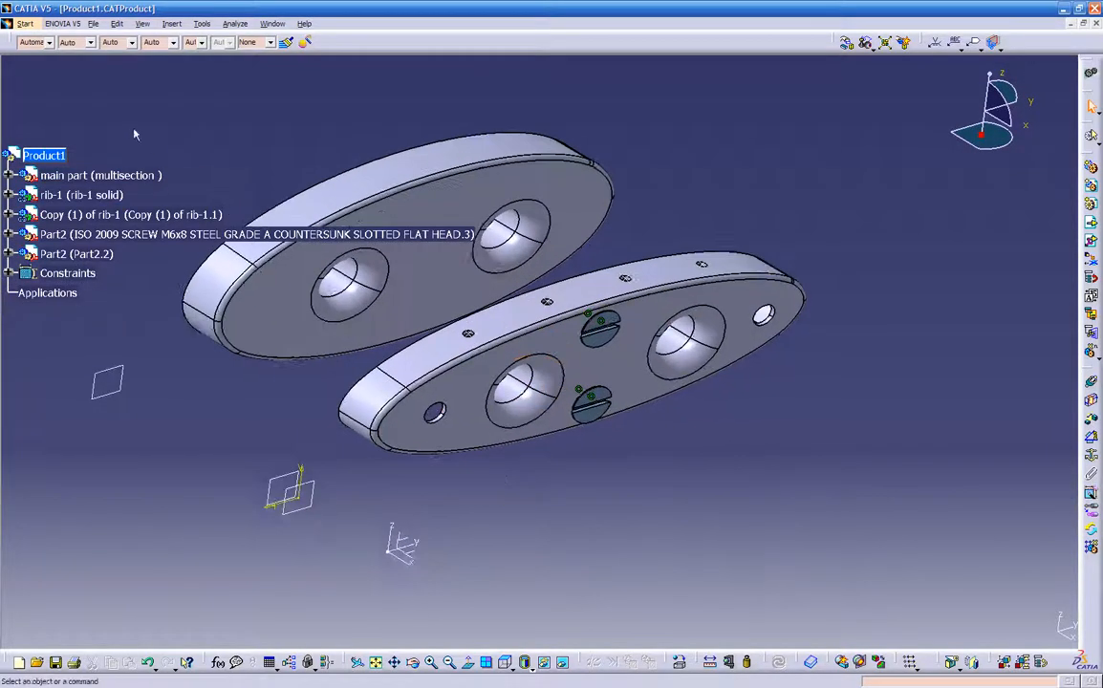
# - Open Save Management and mark Product1.CATProduct for saving
pyautogui.click(94, 25)
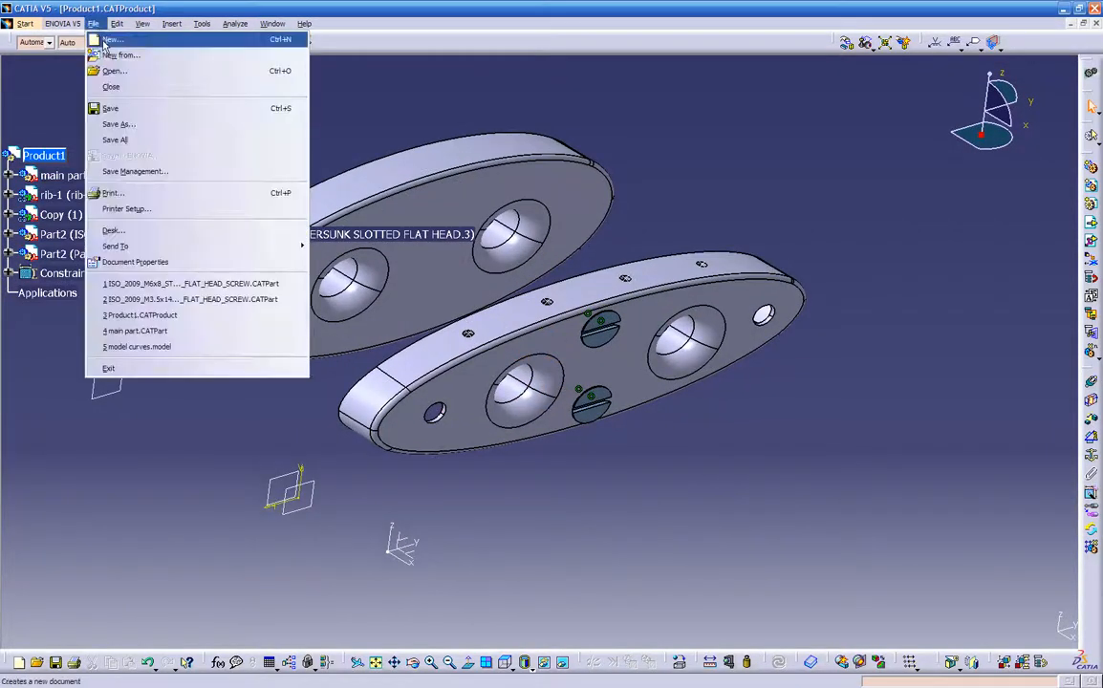
pyautogui.click(137, 172)
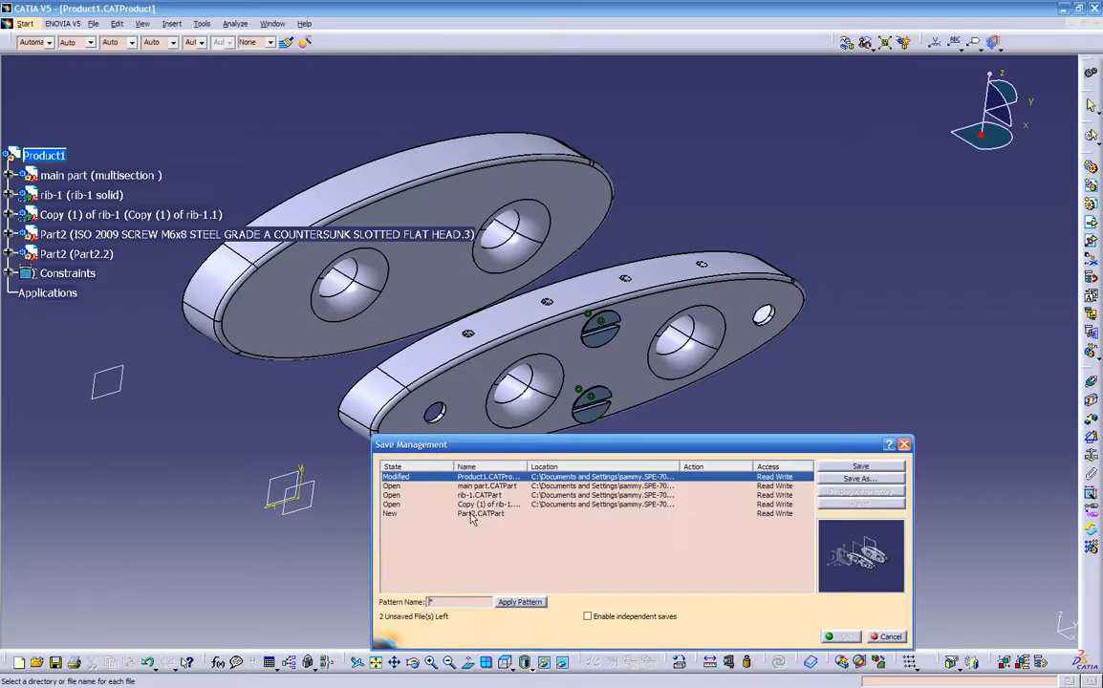
pyautogui.click(839, 467)
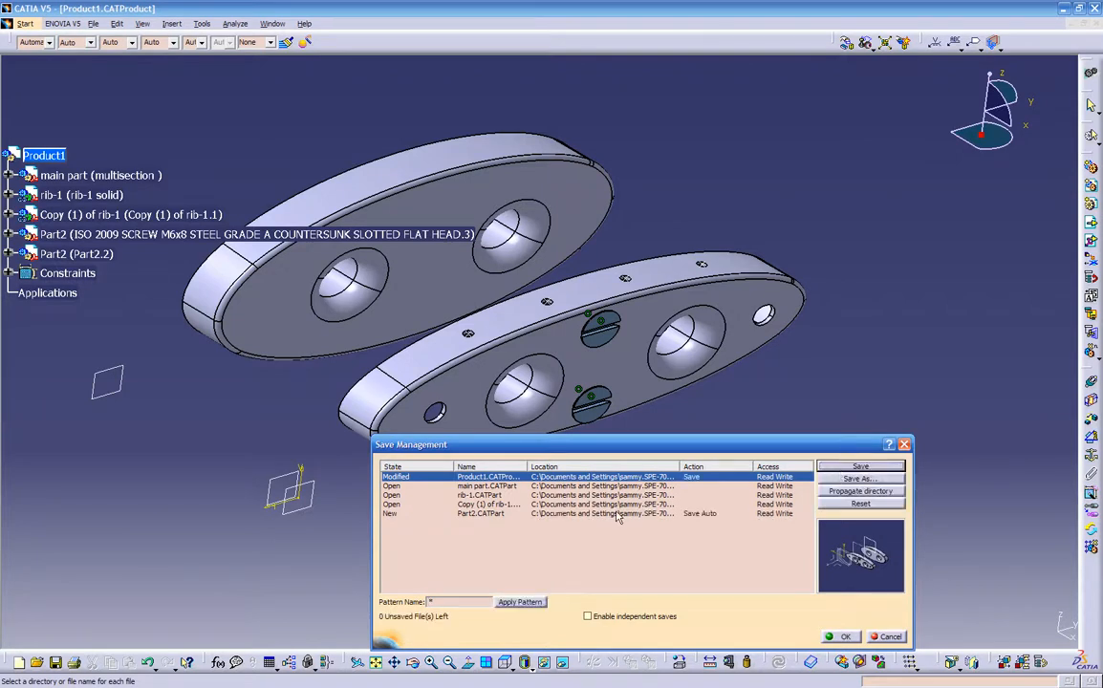
# - Set Copy (1) of rib-1 to save as a CATPart in the temp ribs folder, overwriting the existing file
pyautogui.click(700, 503)
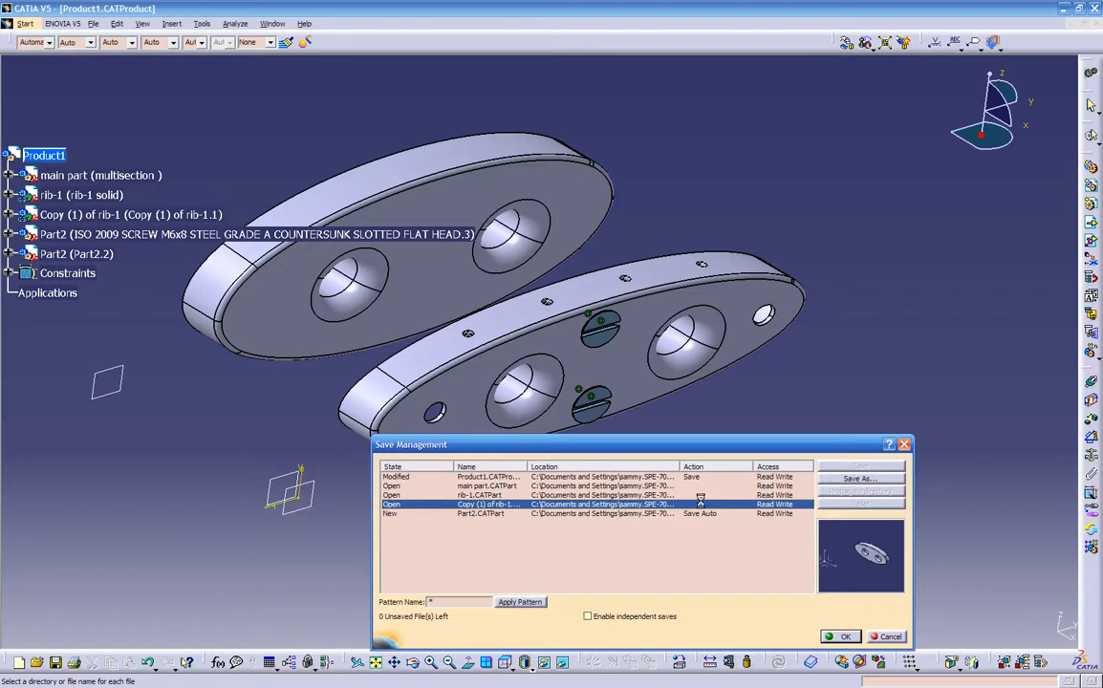
pyautogui.click(823, 480)
pyautogui.click(403, 325)
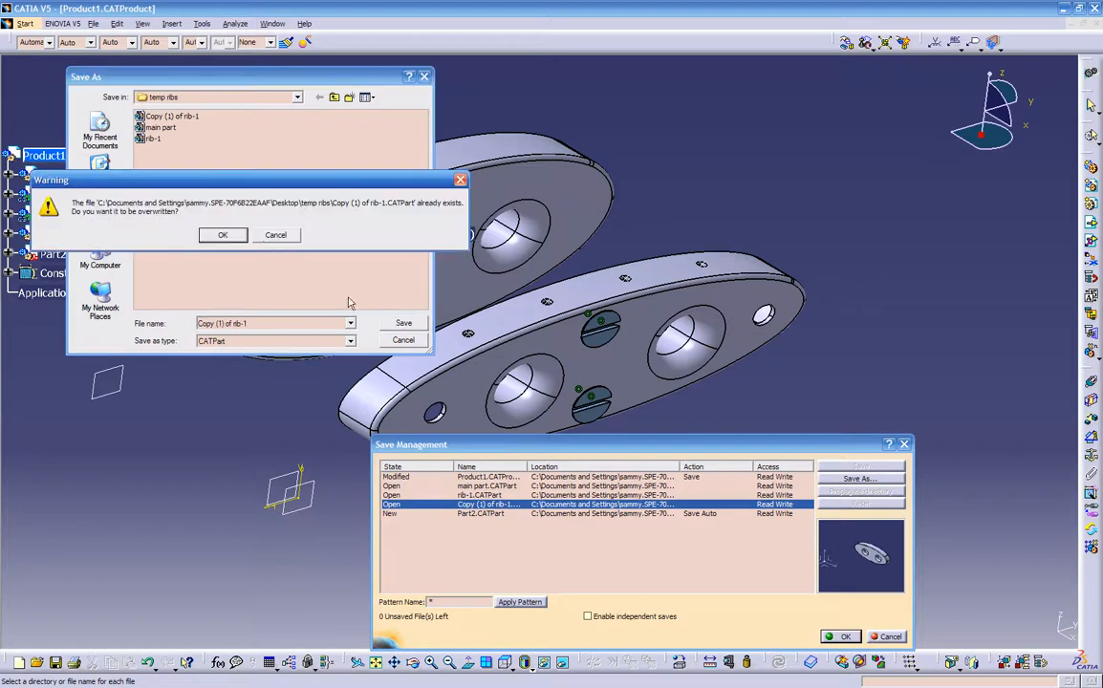
pyautogui.click(223, 236)
# - Set rib-1 to save under the same name in the temp ribs folder, overwriting the existing CATPart
pyautogui.click(763, 494)
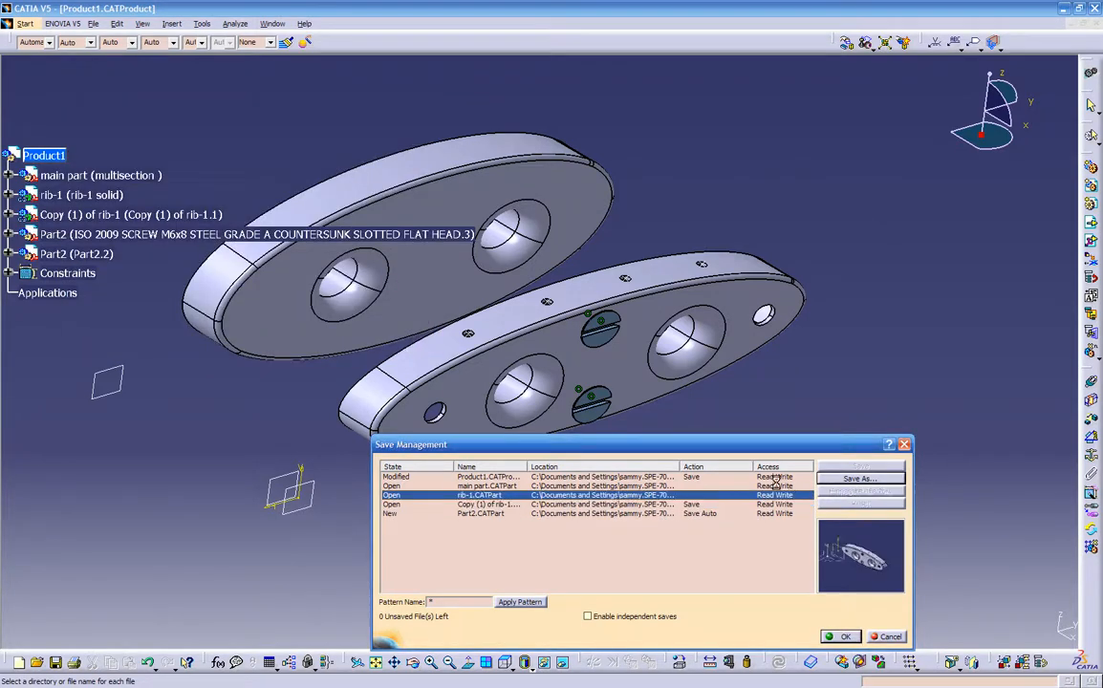
pyautogui.click(832, 480)
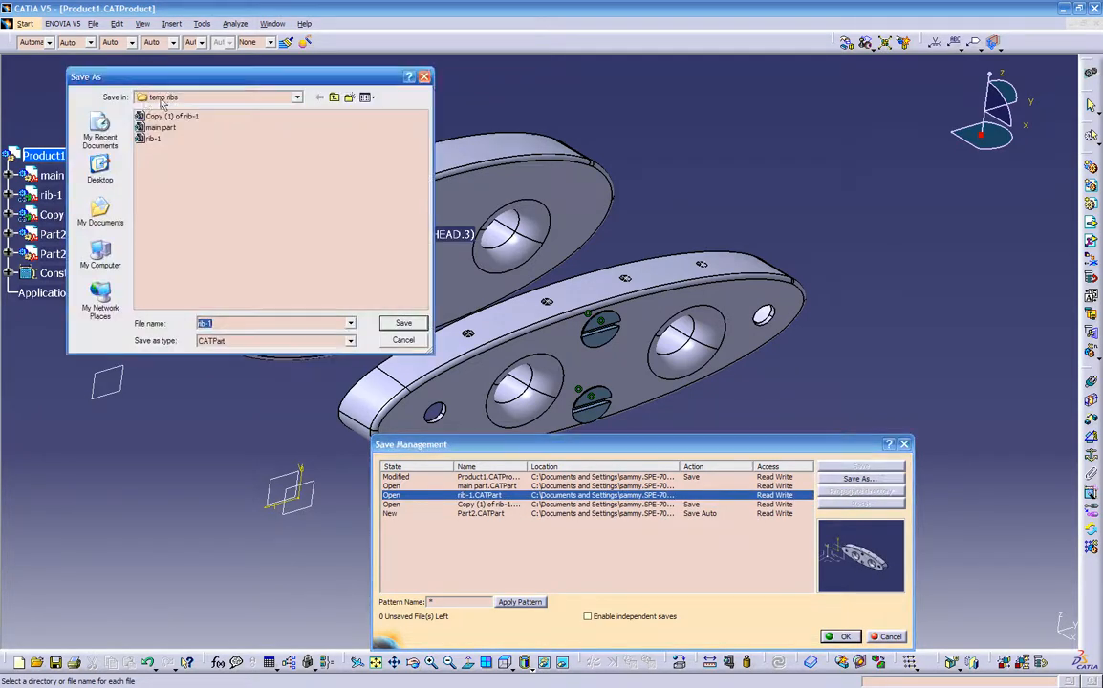
pyautogui.click(402, 323)
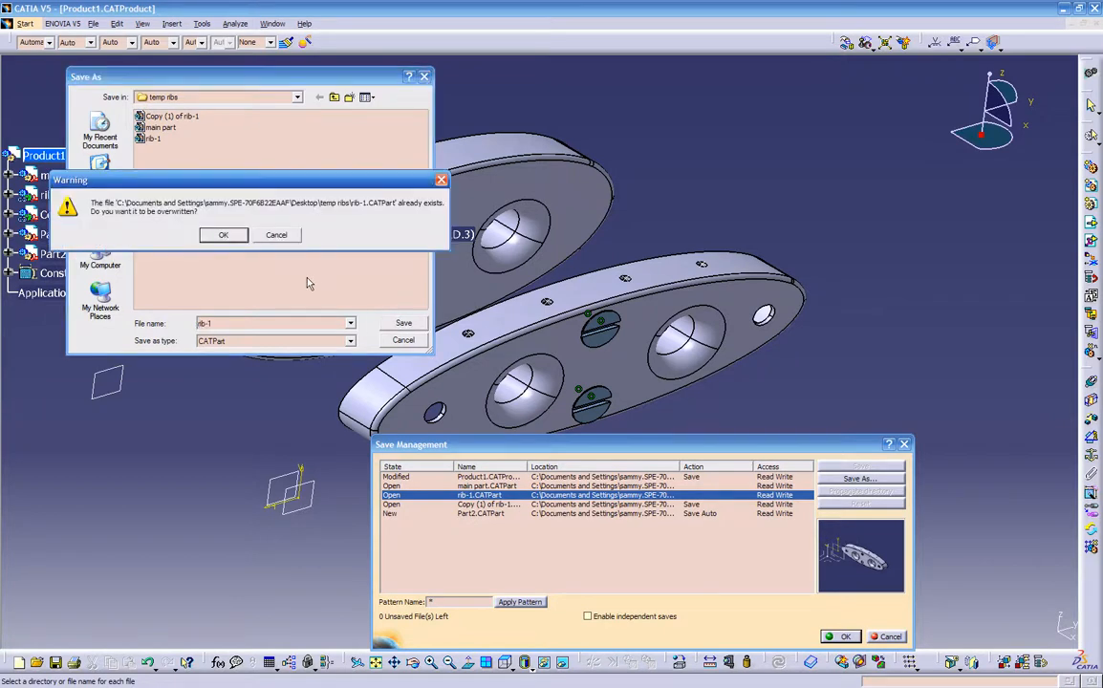
pyautogui.click(223, 235)
# - Set main part to save under its existing name in the temp ribs folder, overwriting the previous CATPart
pyautogui.click(704, 486)
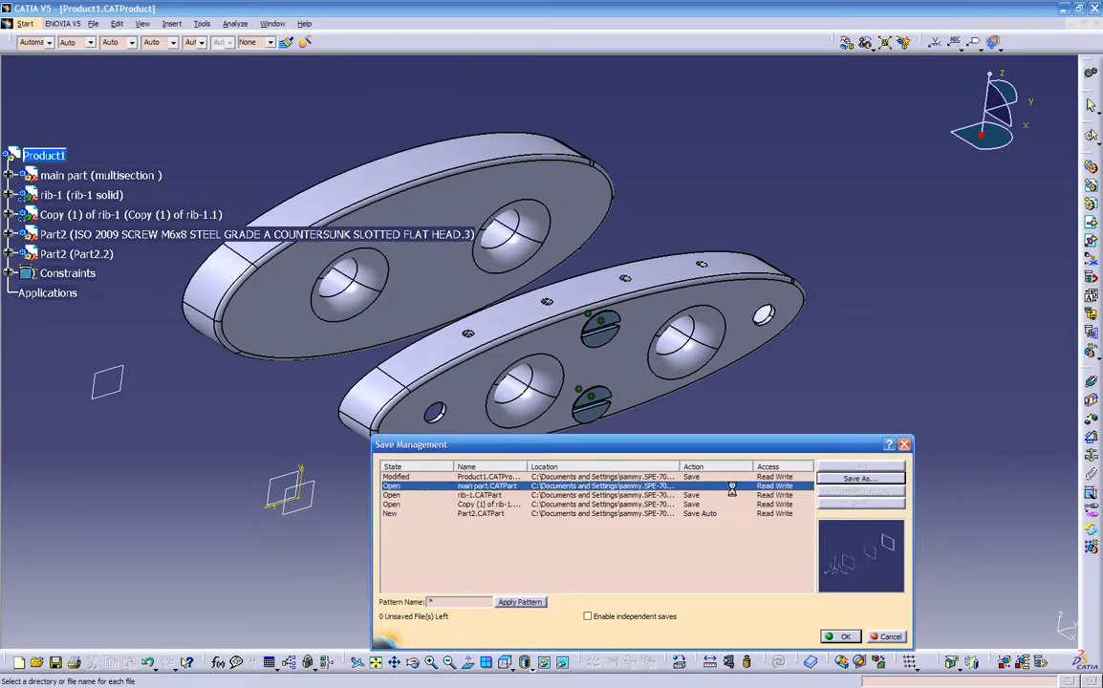
pyautogui.click(821, 480)
pyautogui.click(404, 324)
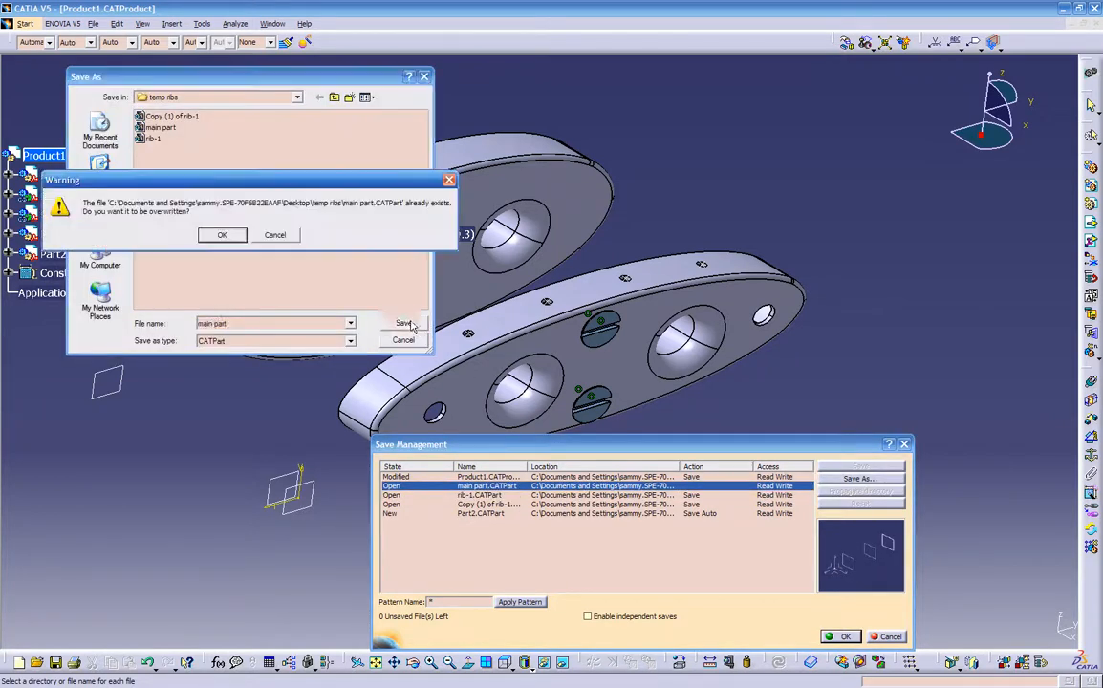
pyautogui.click(234, 236)
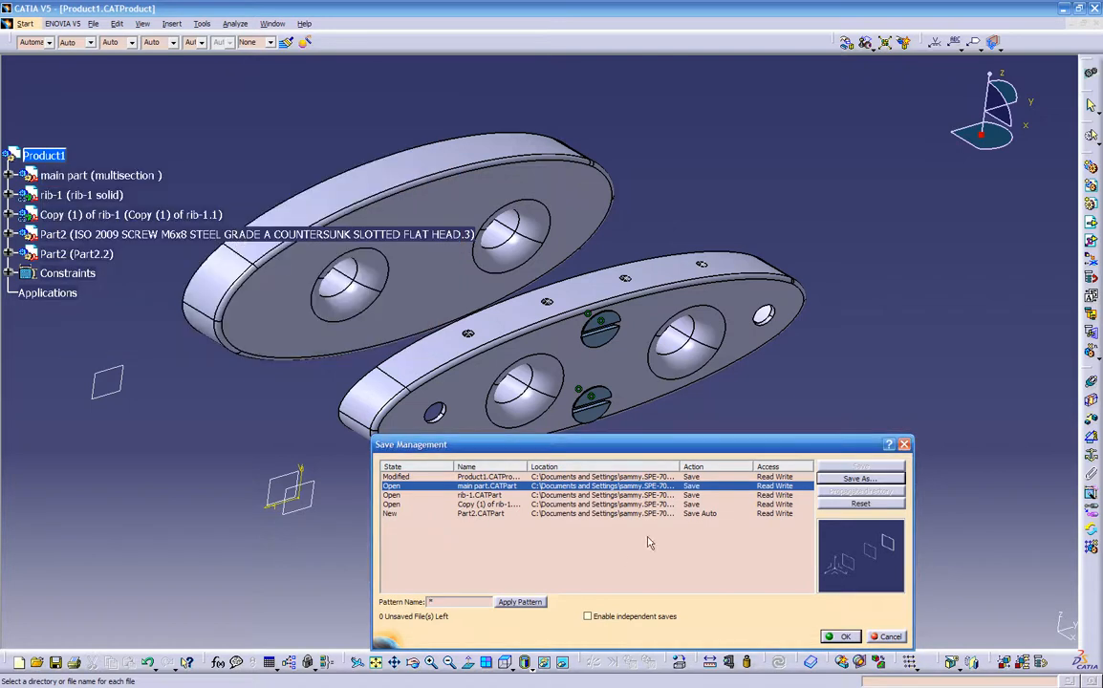
# - Widen the Save Management window to check the full file locations and actions, and run the save of all listed files
pyautogui.moveTo(685, 445); pyautogui.dragTo(709, 443)
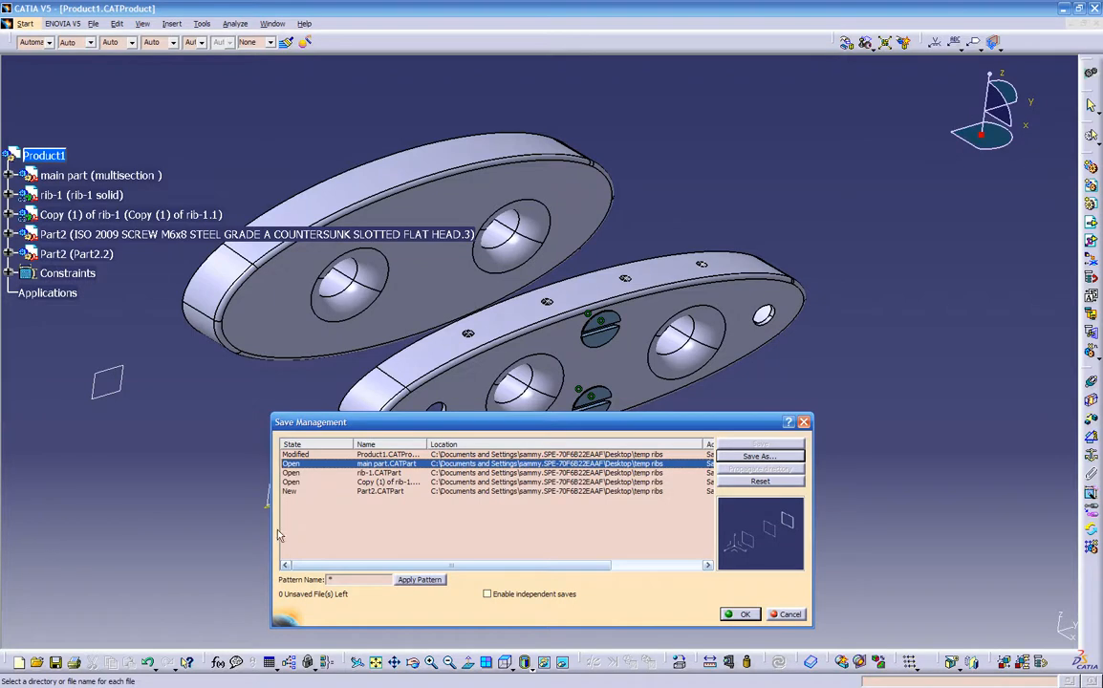
pyautogui.moveTo(272, 532); pyautogui.dragTo(108, 519)
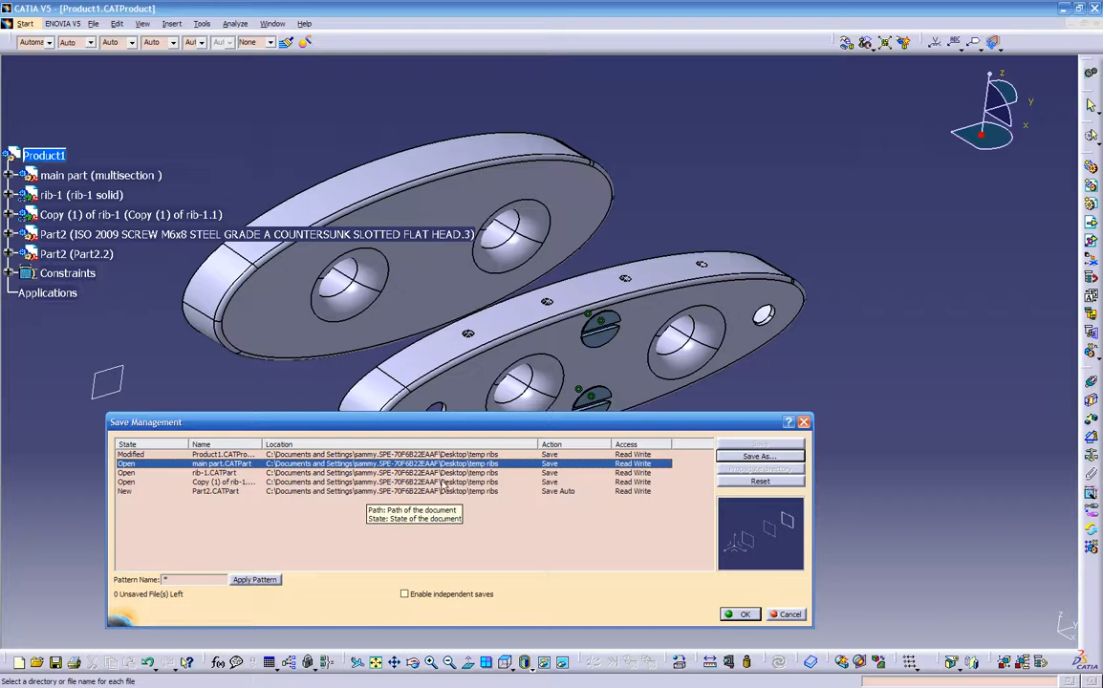
pyautogui.click(739, 614)
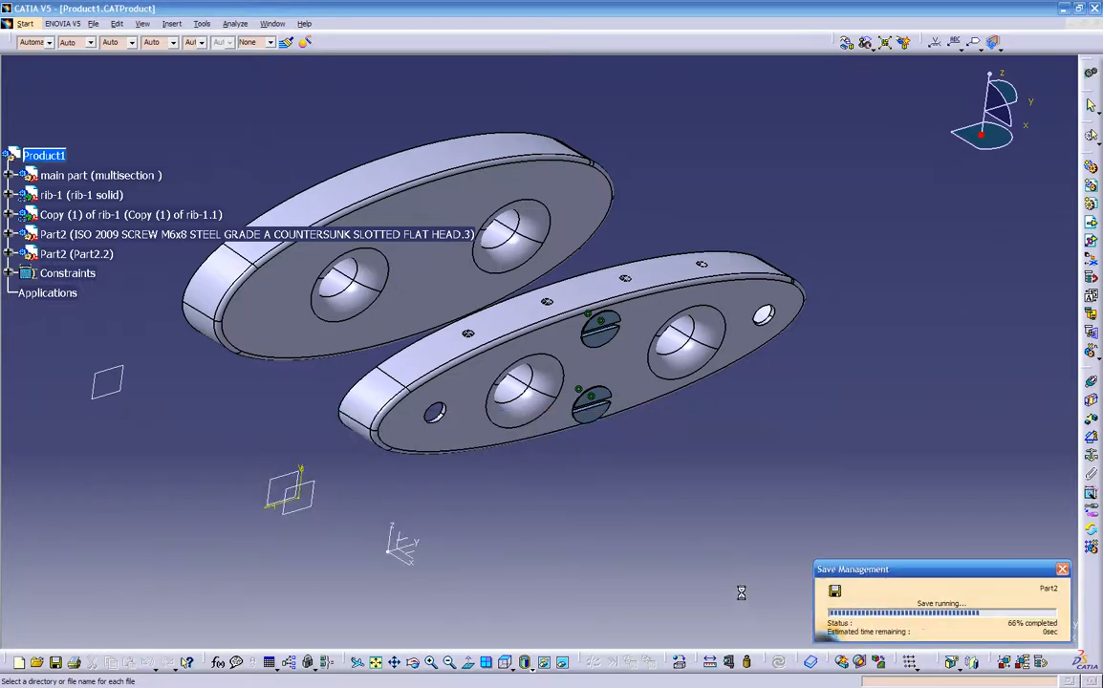